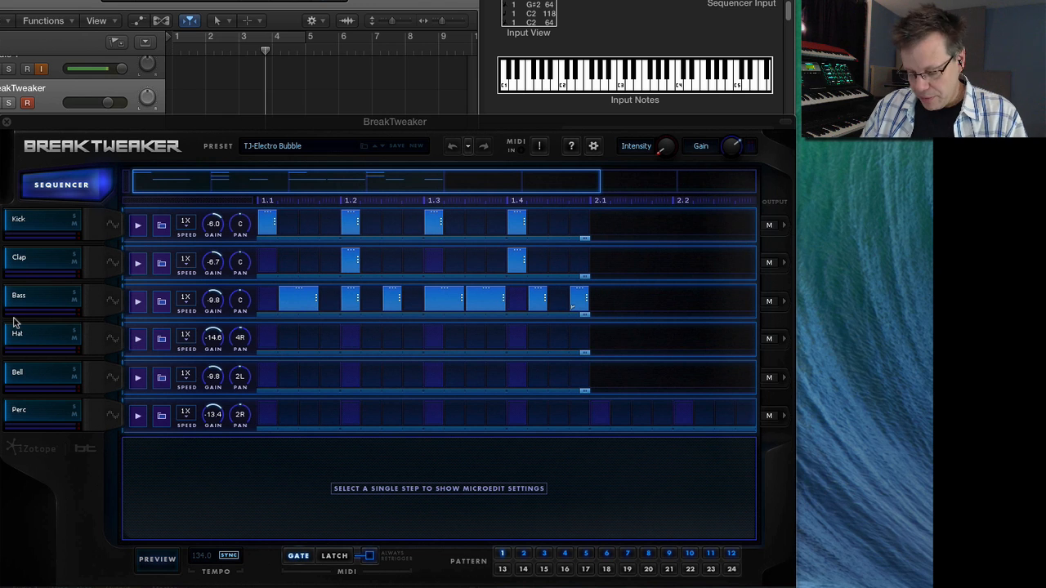
Insert a step on the Kick track midway between beats 1.1 and 1.2, try changing it, and delete it again.
click(113, 223)
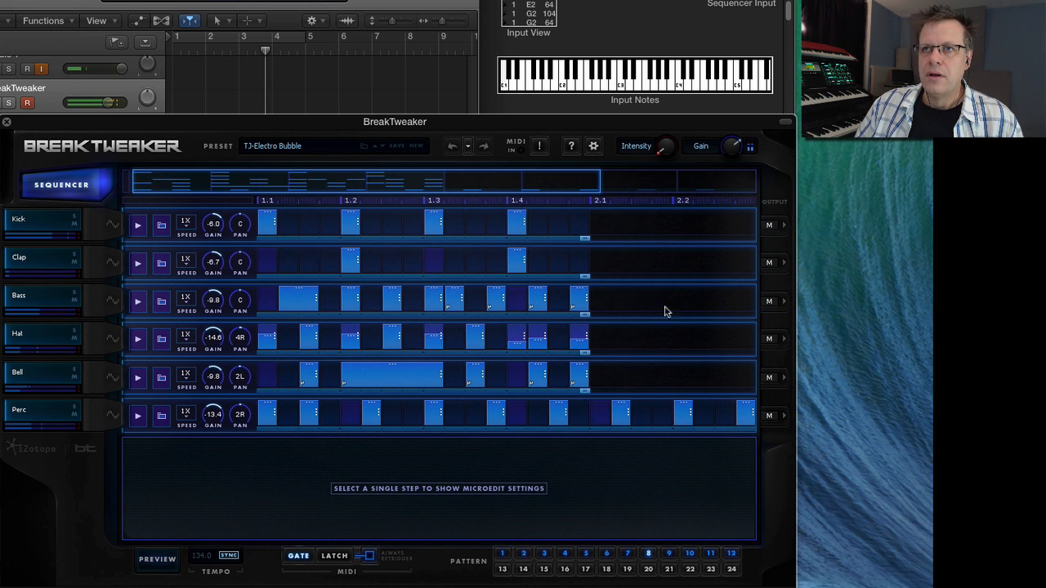
click(309, 224)
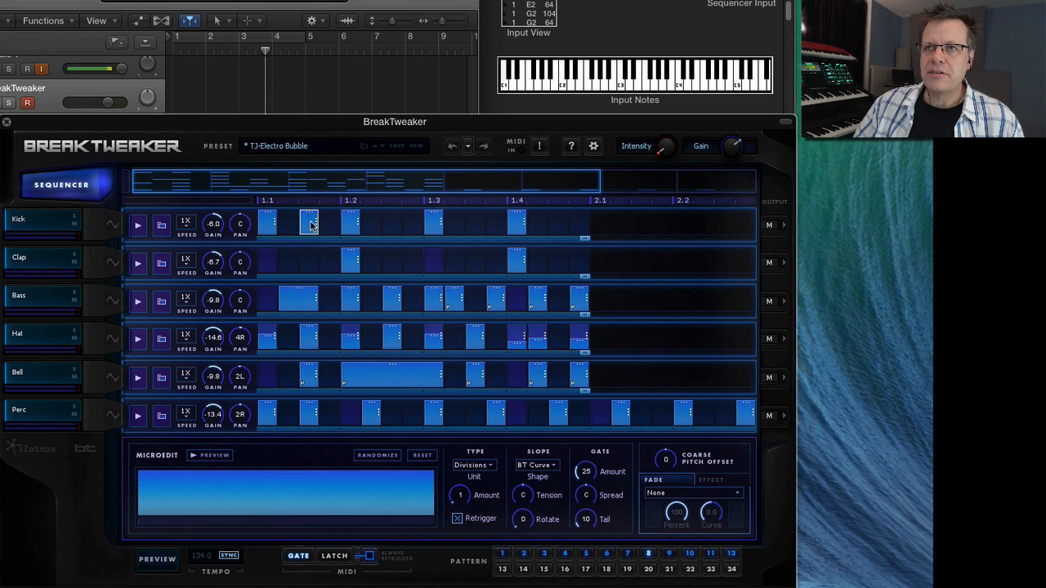
double_click(310, 226)
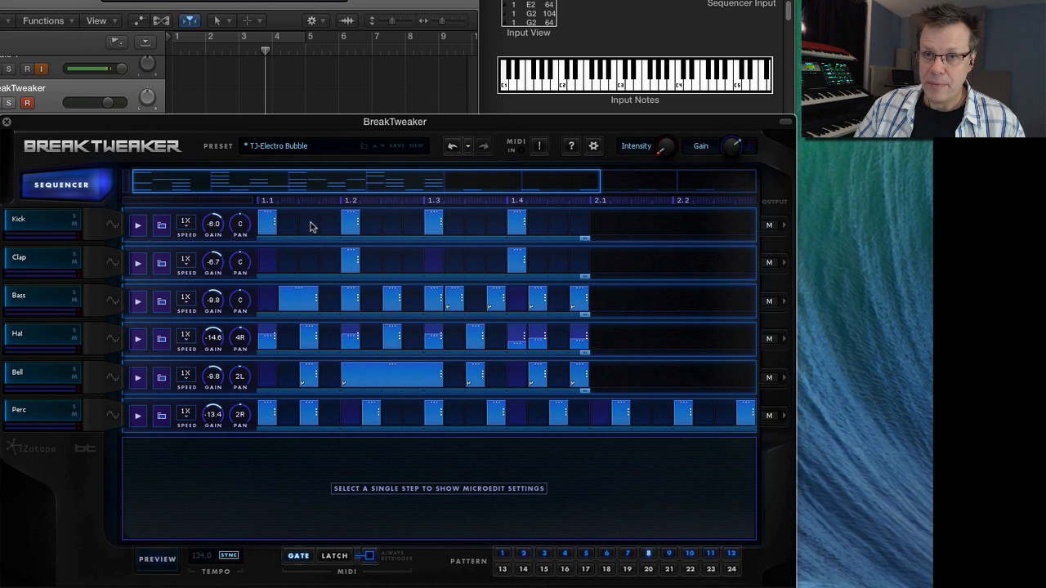
click(315, 225)
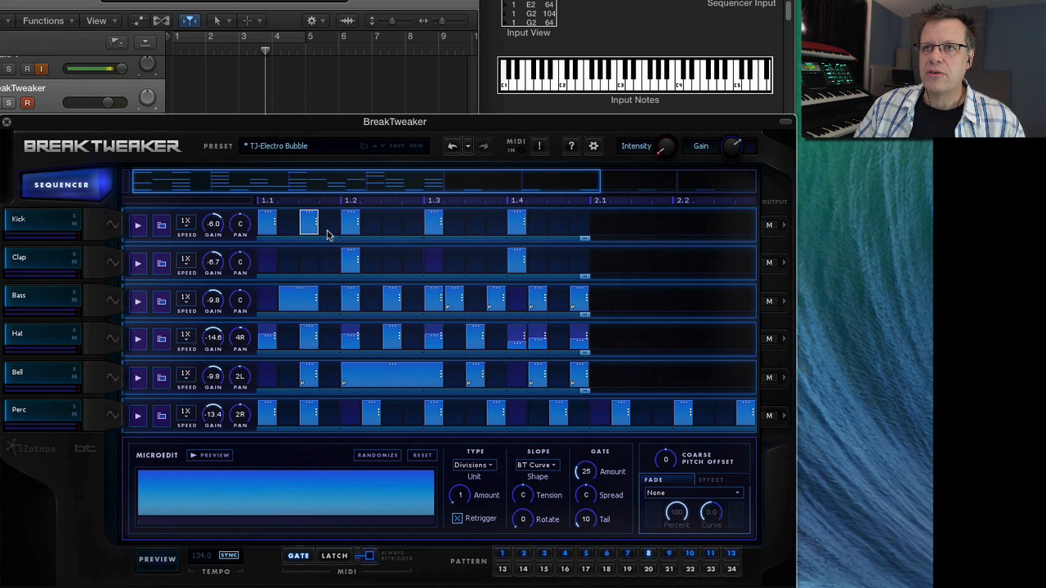
drag(318, 224, 317, 175)
click(311, 222)
click(316, 224)
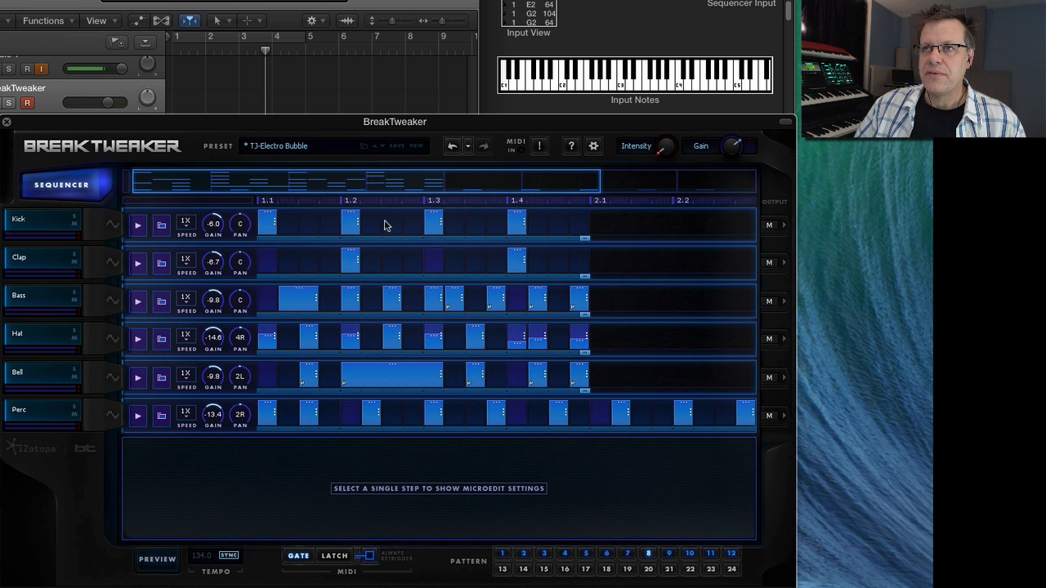
Preview the microedit of the long Bell step that starts at beat 1.2.
click(385, 373)
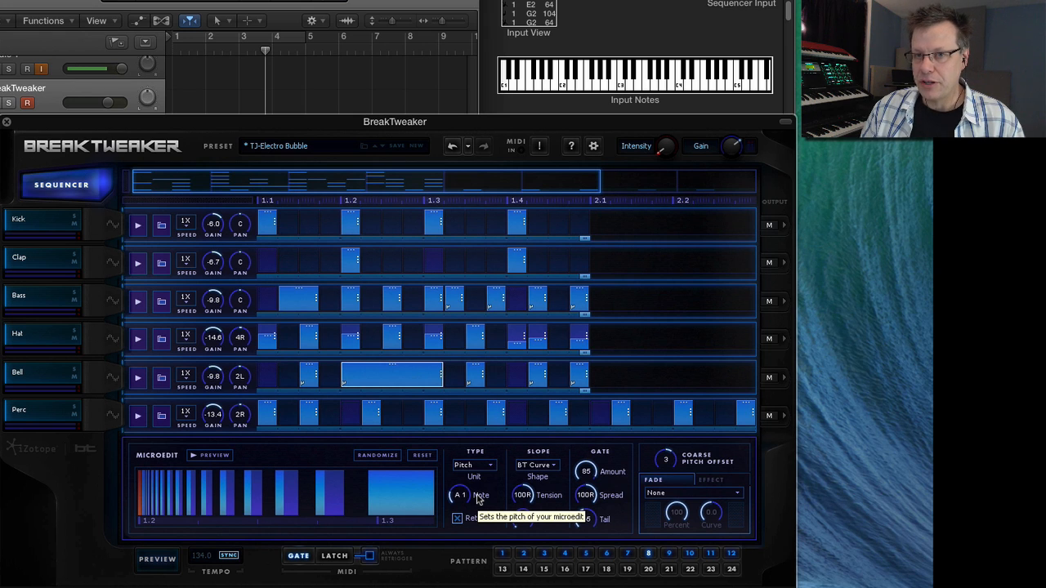
click(204, 458)
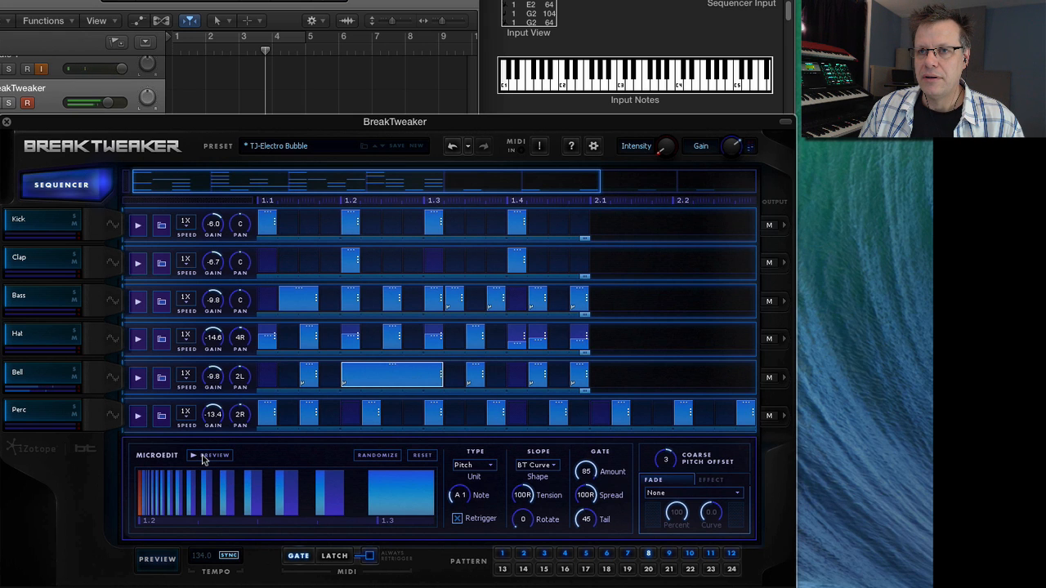
click(204, 458)
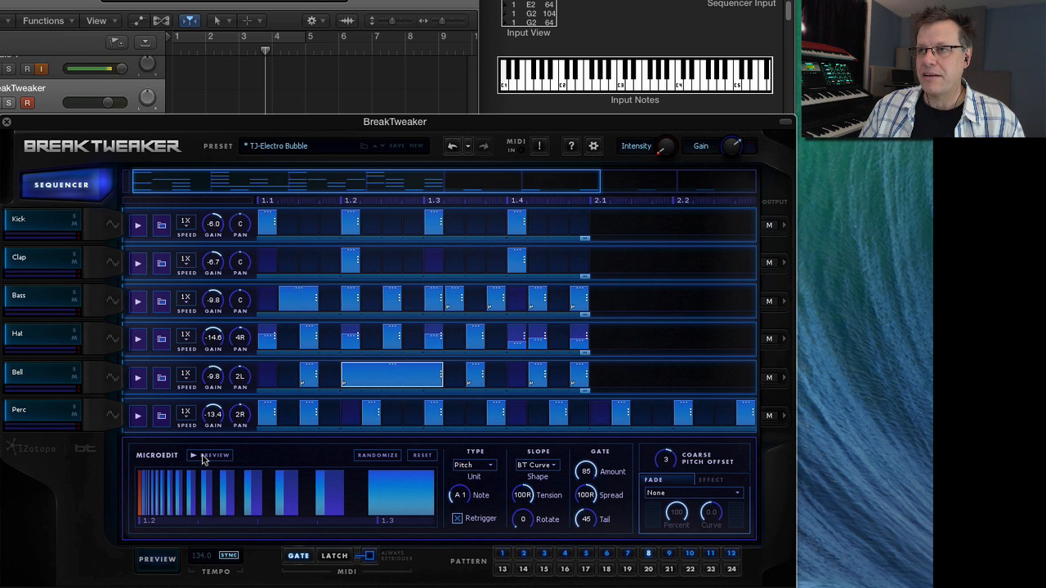
click(204, 458)
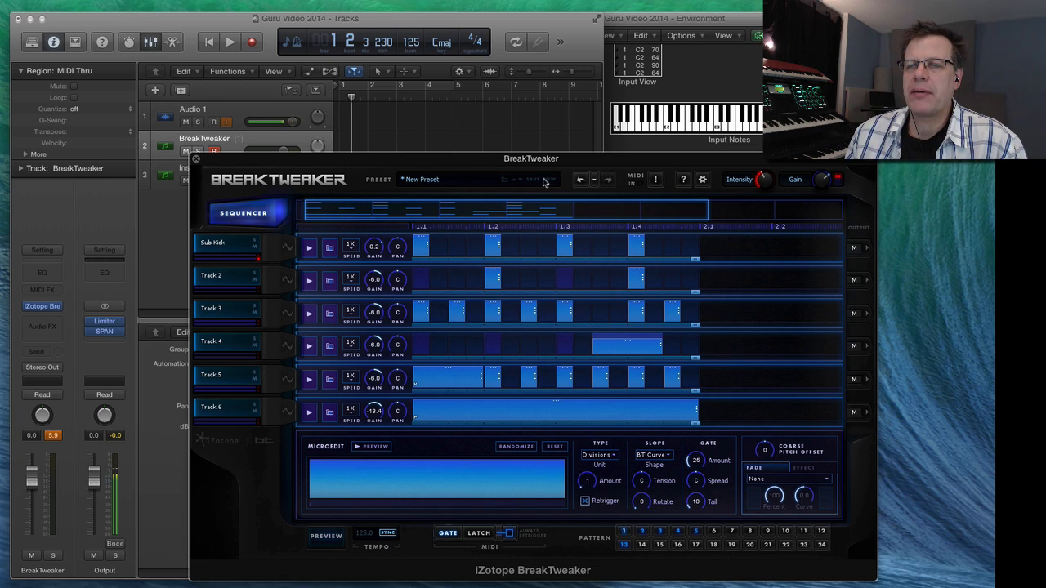
Start a new empty patch without saving the current settings.
click(432, 180)
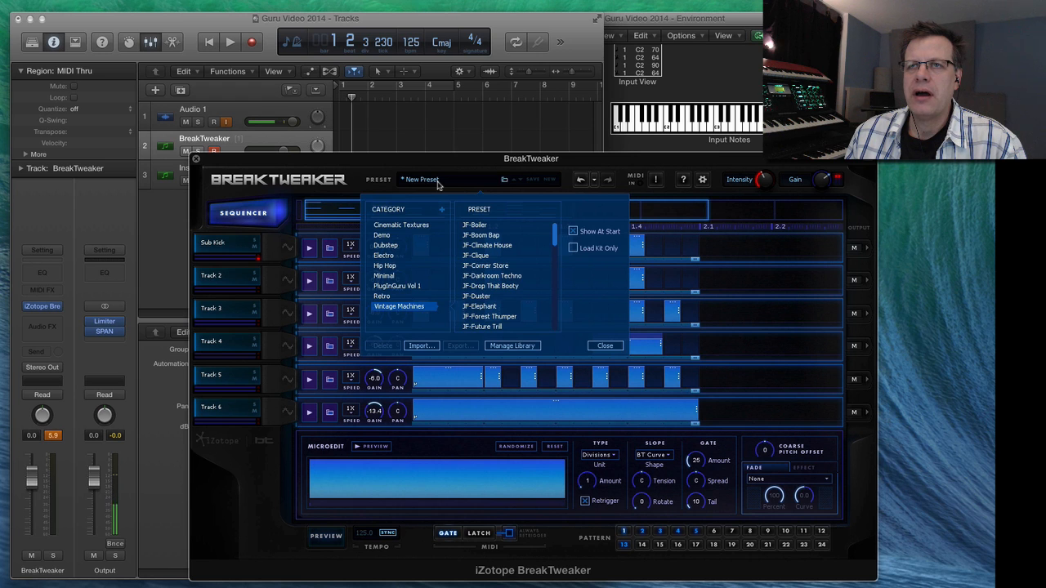
click(437, 181)
click(548, 179)
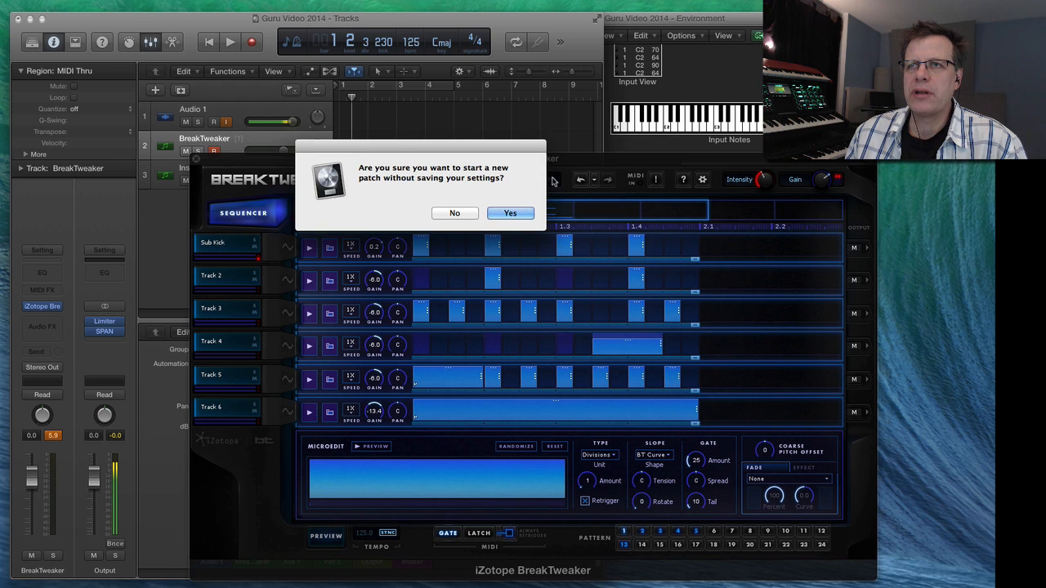
click(510, 214)
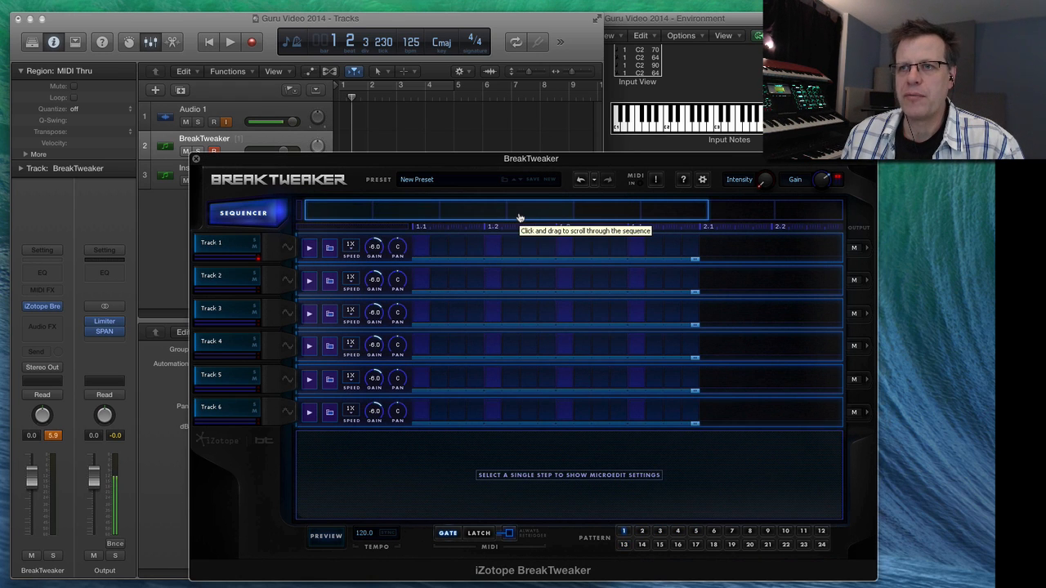
Load only the kit of the SP-Sludge Rocket preset from the Dubstep category and close the preset browser.
click(433, 180)
click(393, 246)
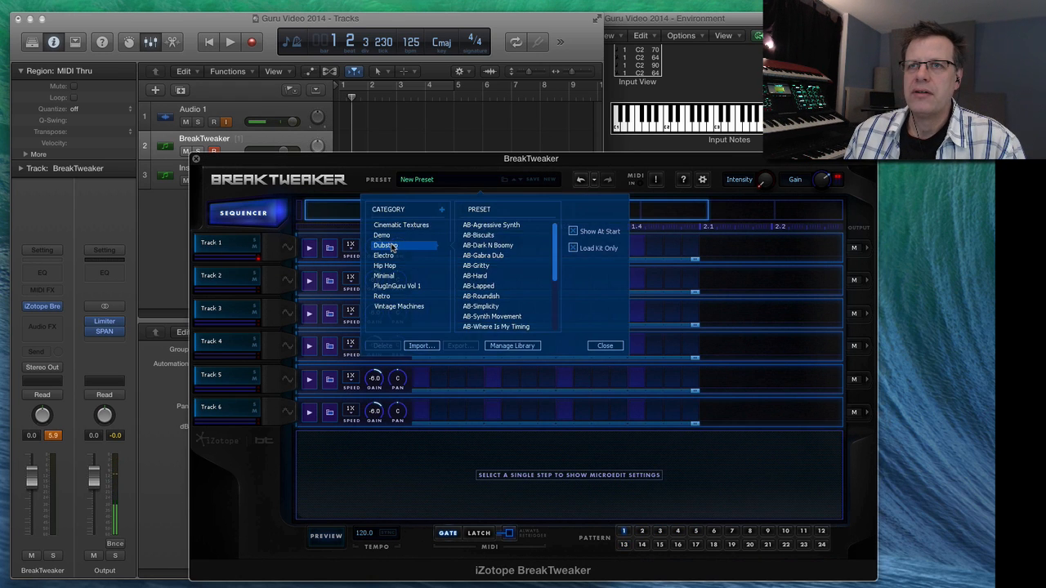
scroll(469, 313, down, 3)
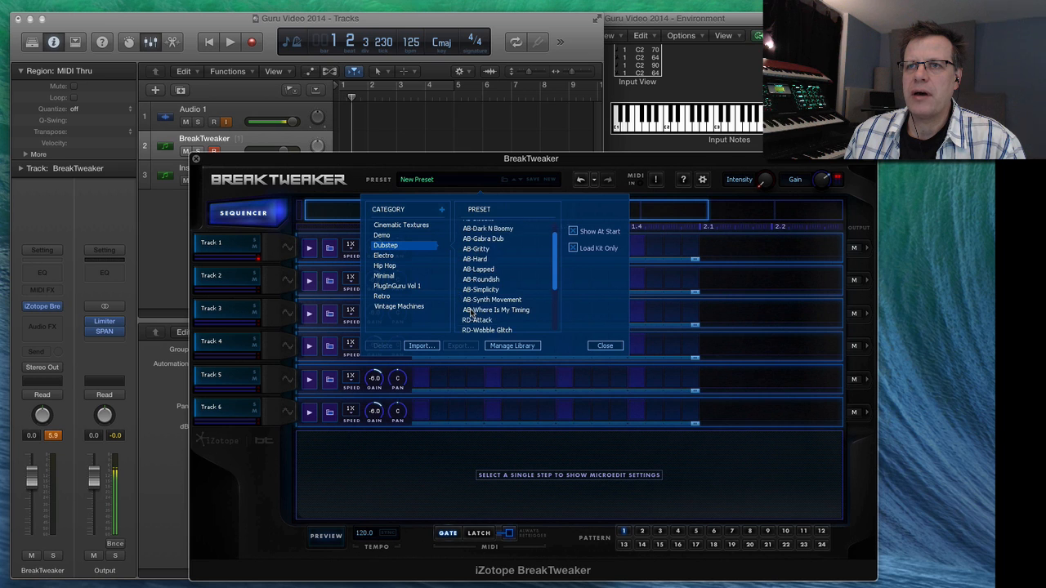
scroll(470, 312, down, 4)
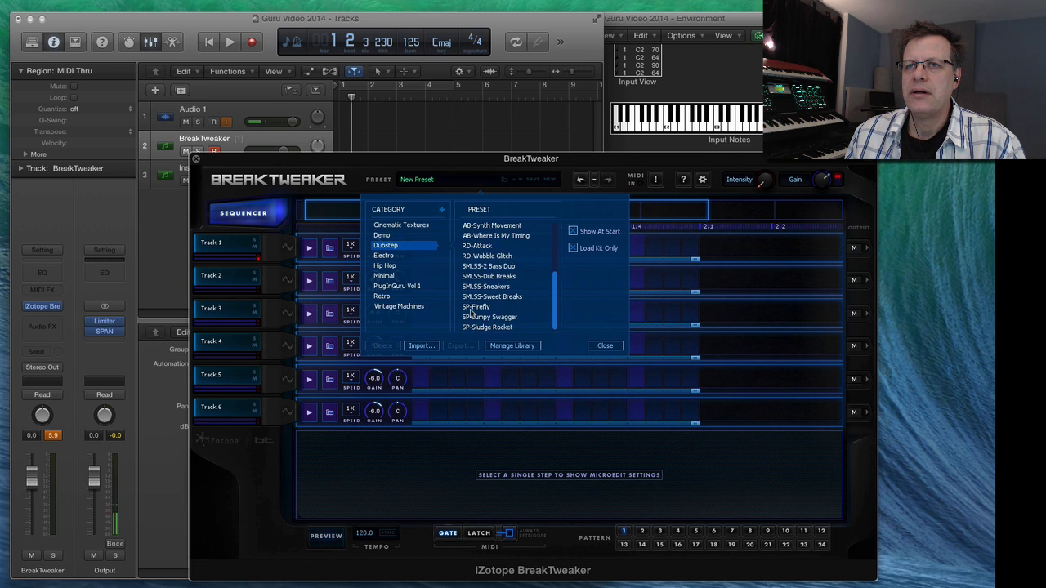
click(492, 328)
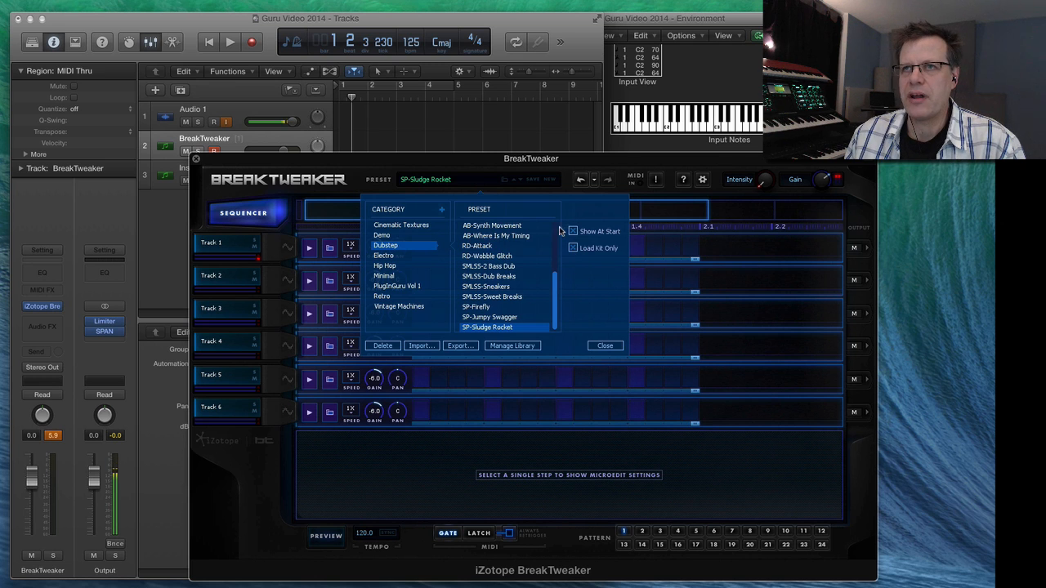
click(446, 185)
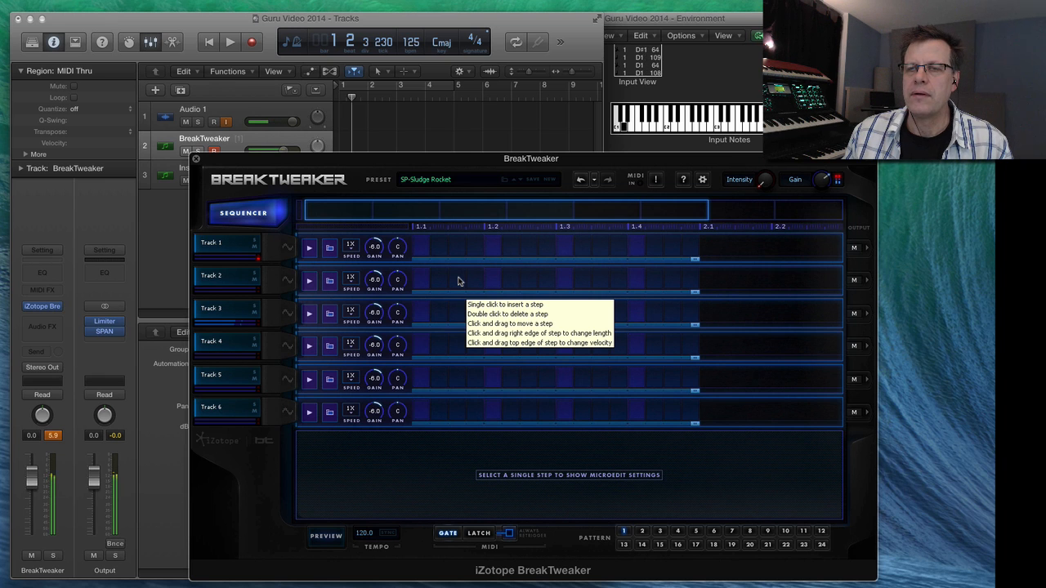
Insert eight evenly spaced steps on Track 3, one on every other grid position starting at beat 1.1.
click(419, 313)
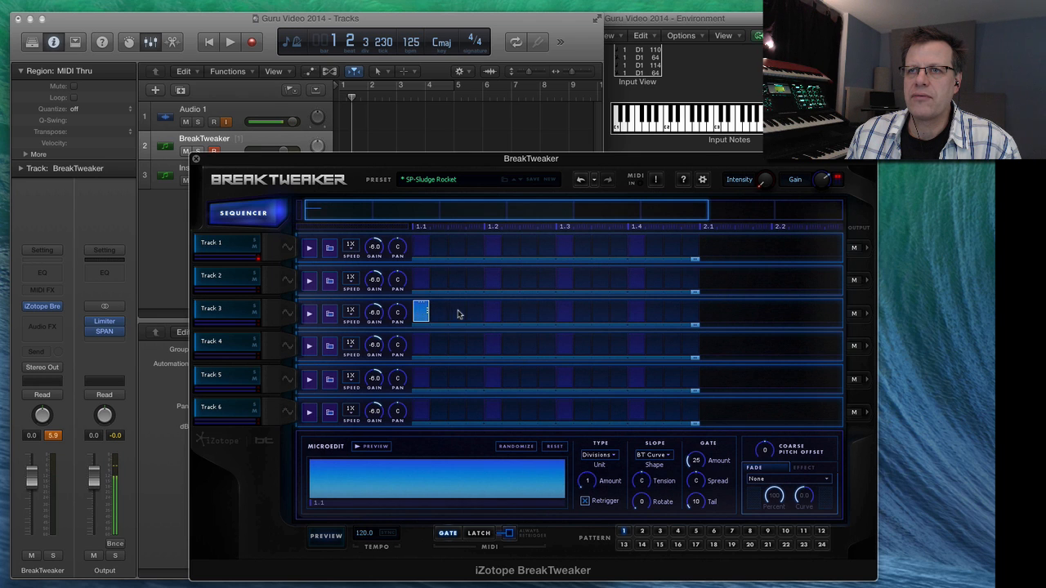
click(456, 312)
click(493, 312)
click(528, 312)
click(564, 312)
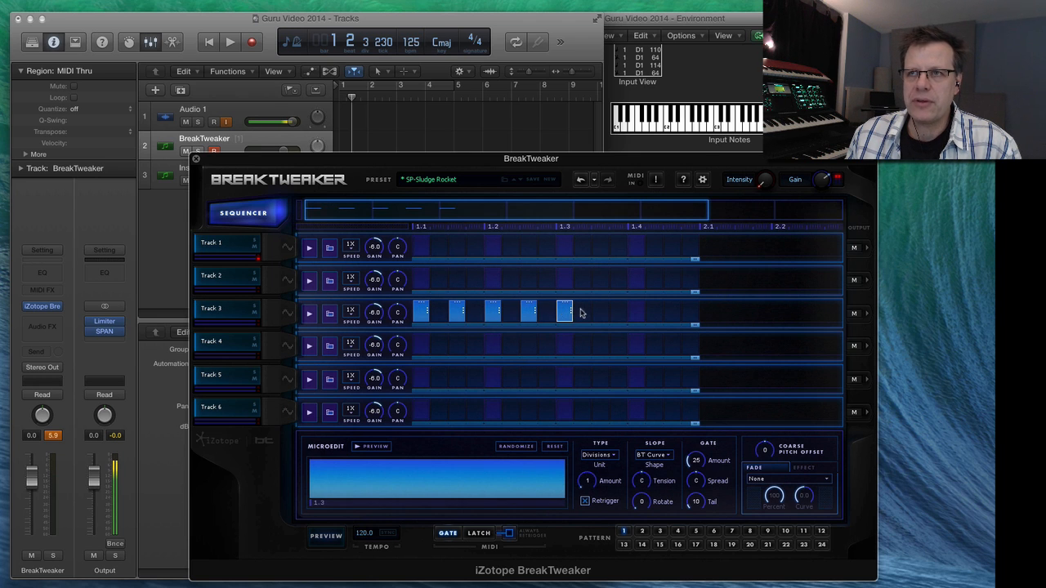
click(600, 311)
click(637, 311)
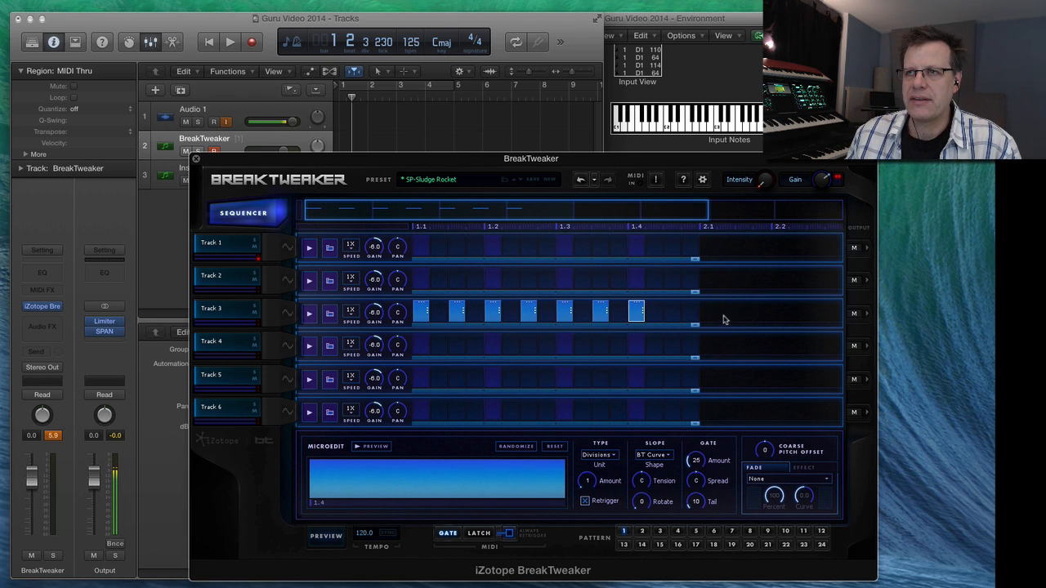
click(672, 312)
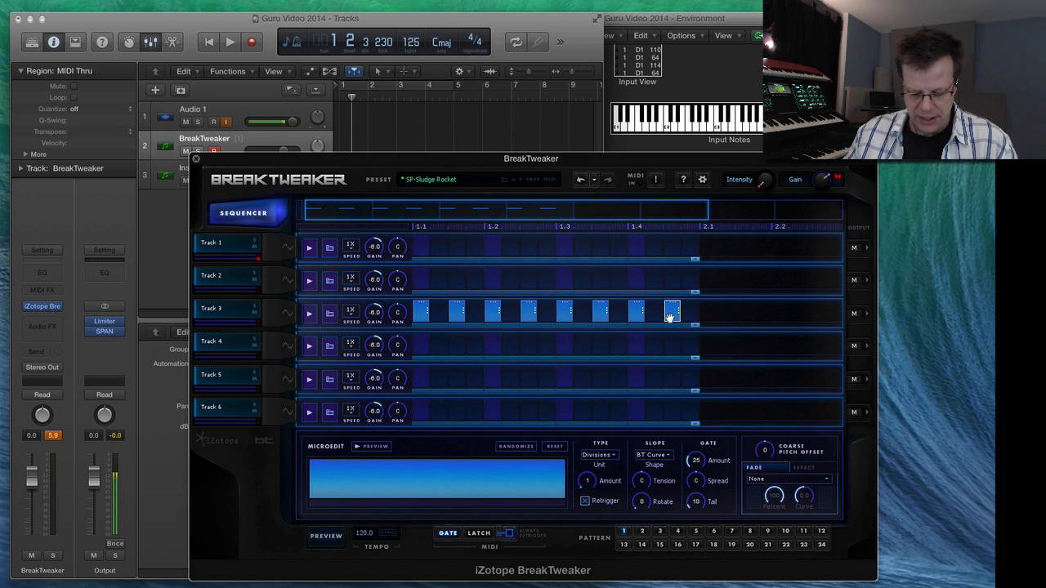
Lower the velocity of the off-beat steps on Track 3 while the pattern plays.
click(456, 310)
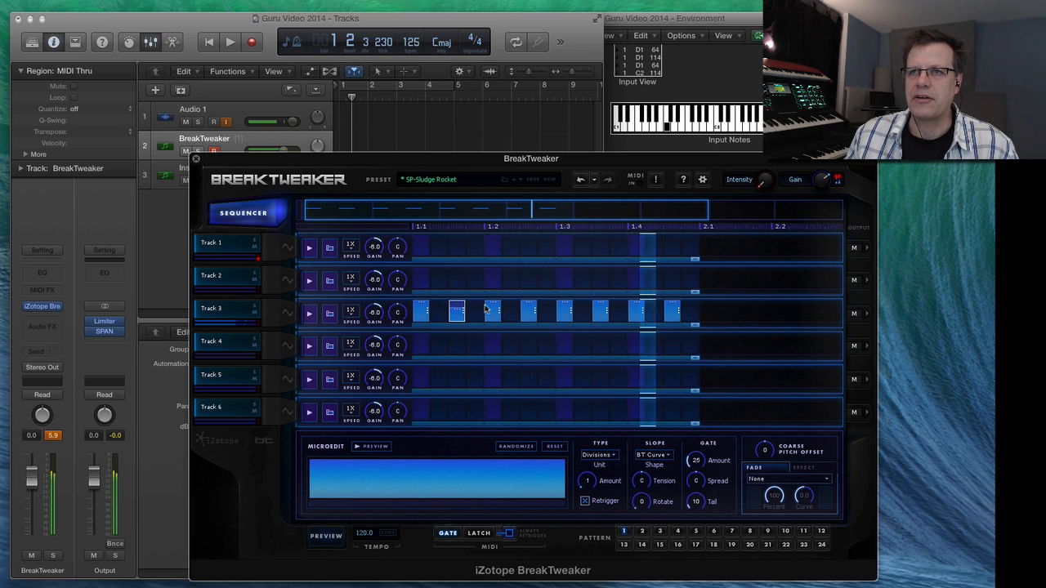
click(527, 310)
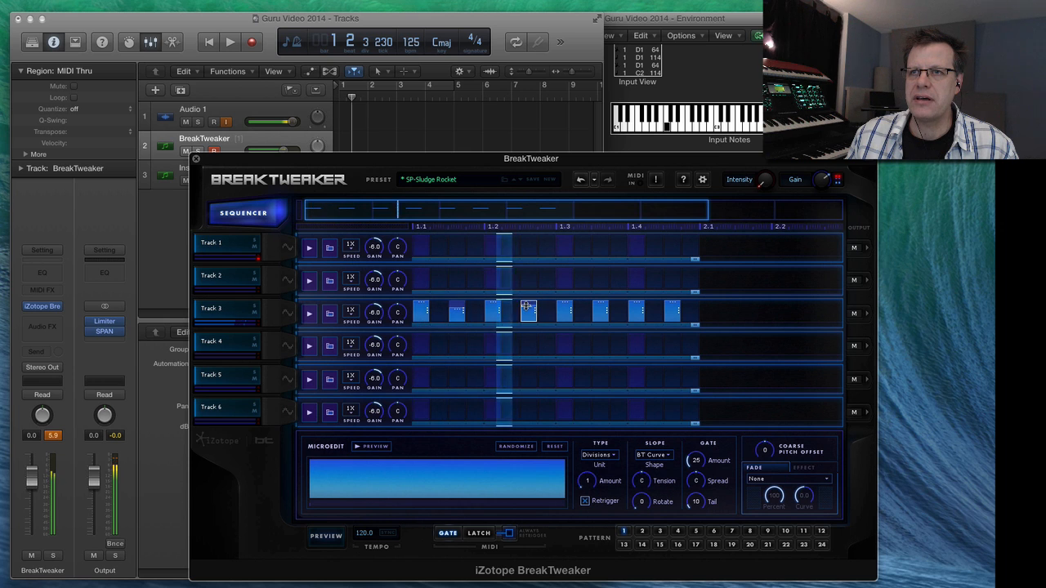
click(599, 307)
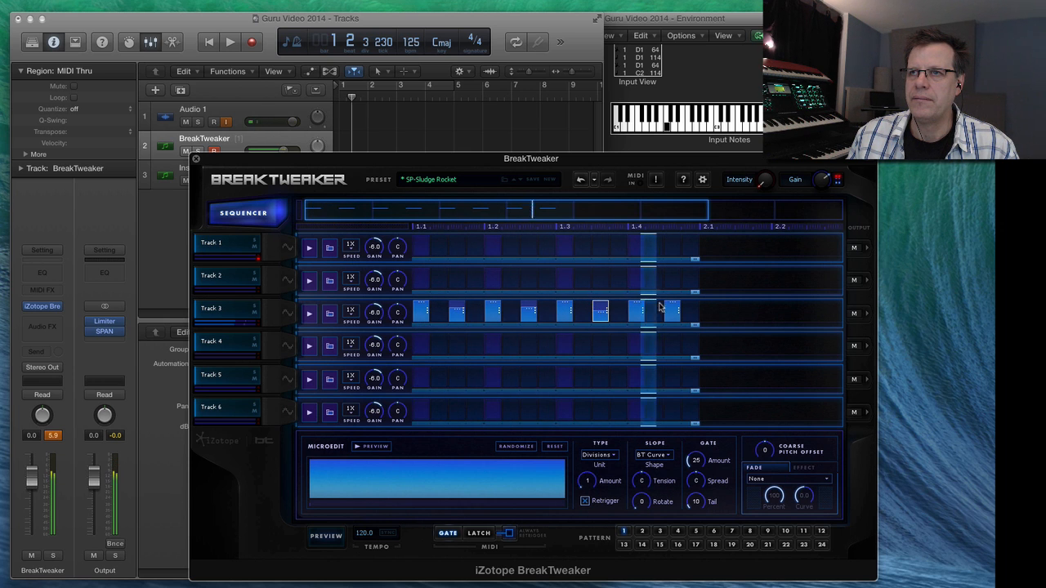
Set the microedit Divisions amount of Track 3's first step to 6 and play the pattern.
click(421, 314)
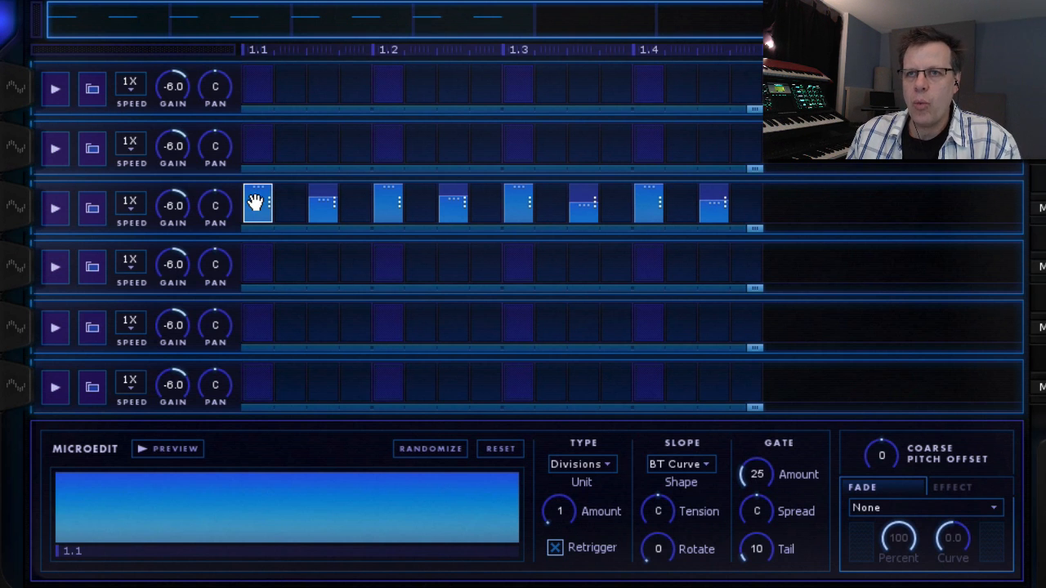
mouse_move(260, 206)
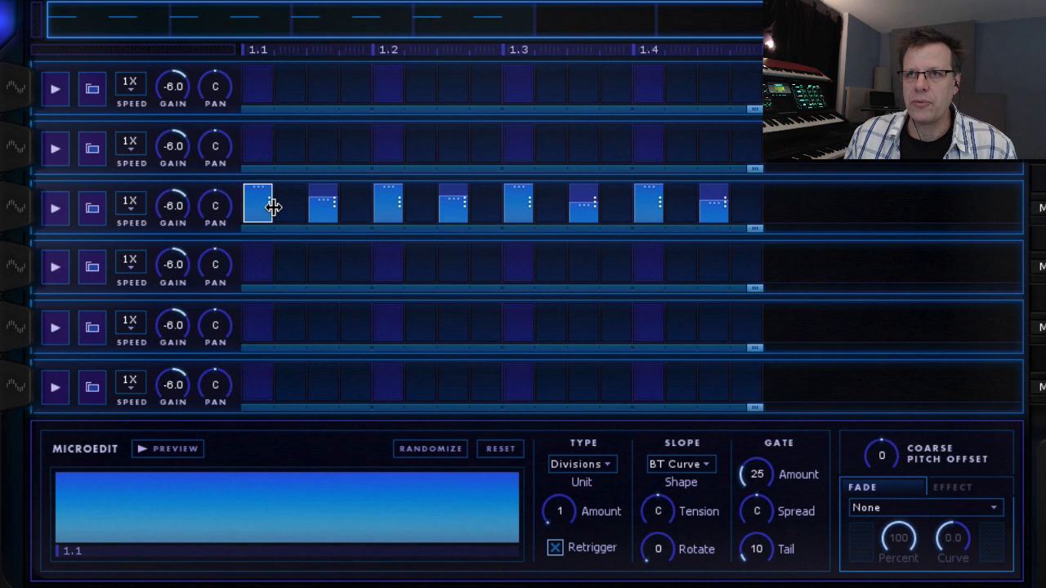
click(172, 459)
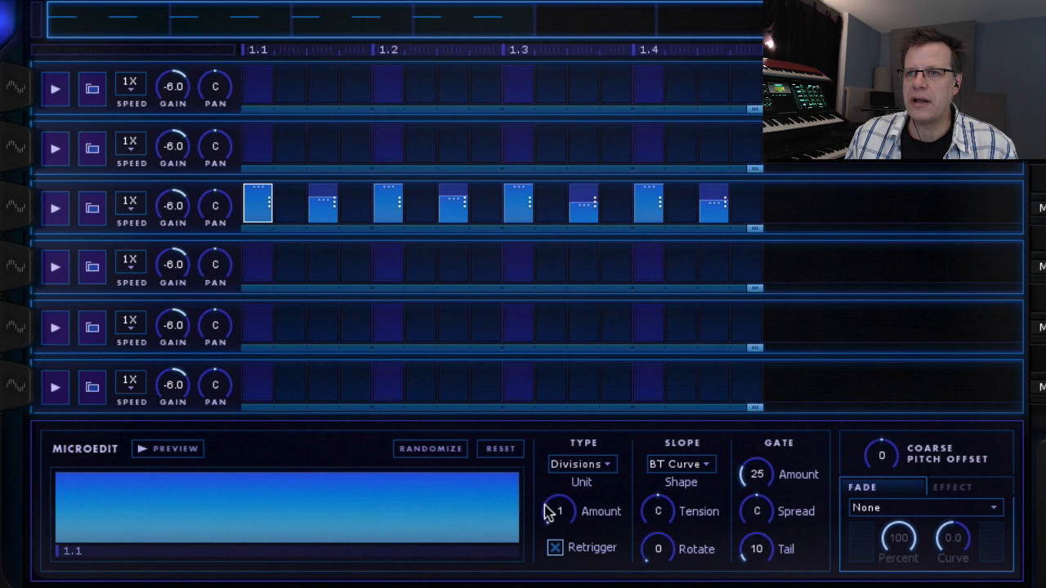
scroll(561, 511, up, 5)
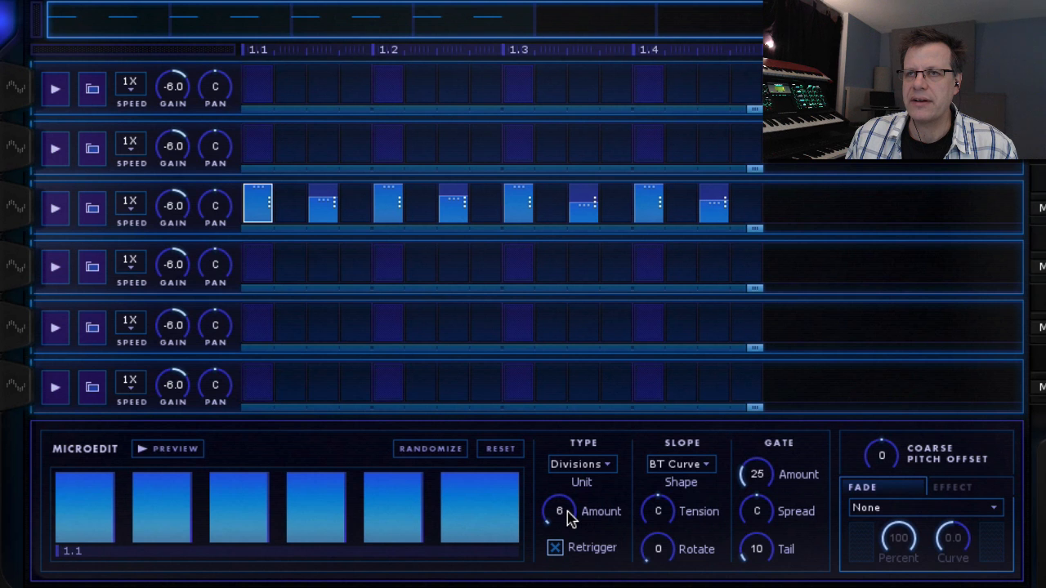
key(space)
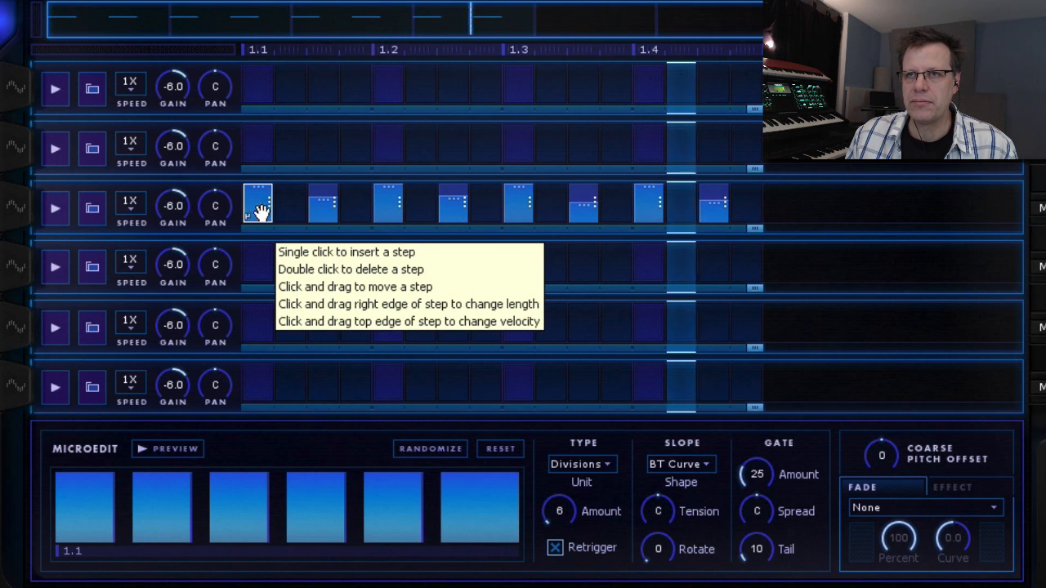
Lengthen Track 3's first step to two grid positions and listen to the pattern.
drag(270, 206, 302, 206)
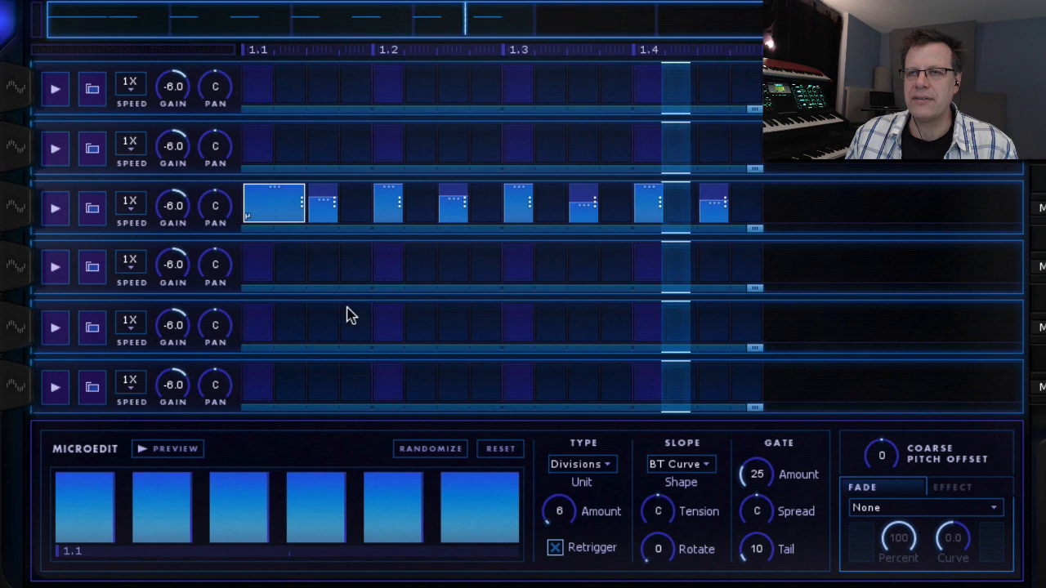
key(space)
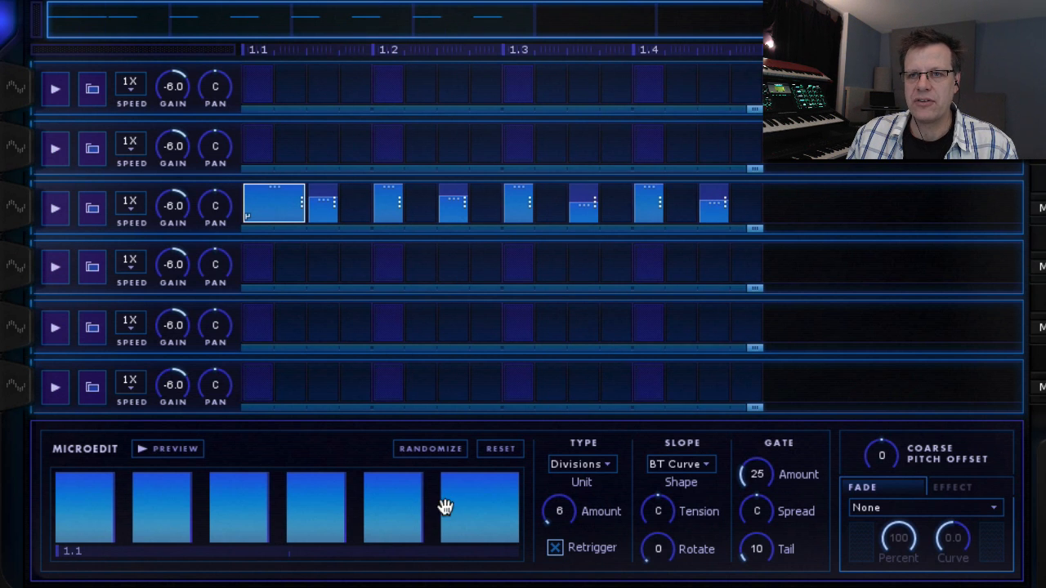
key(space)
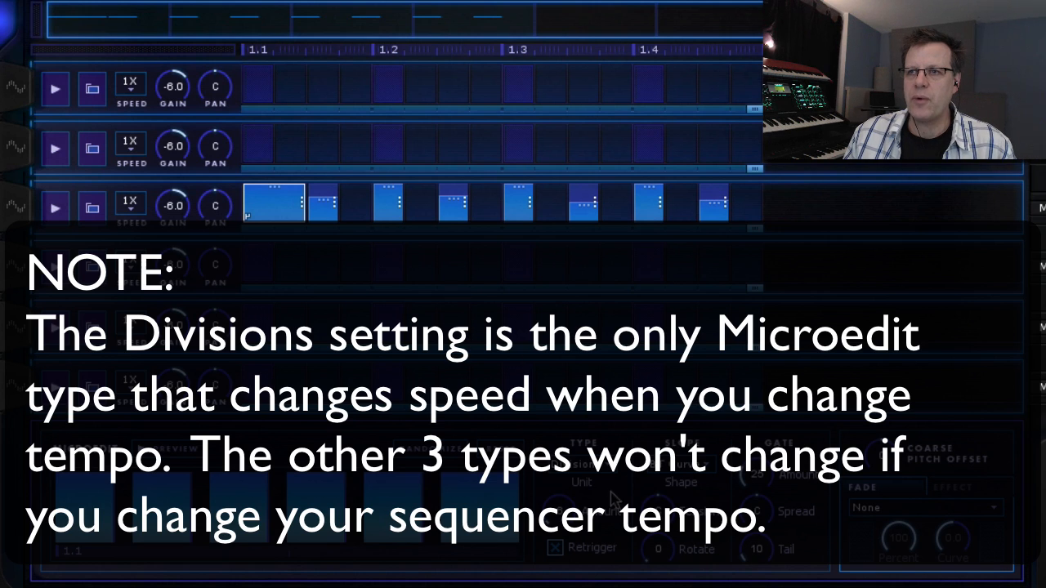
Change the microedit type of Track 3's first step to Pitch and set its note to Ab 1.
click(587, 474)
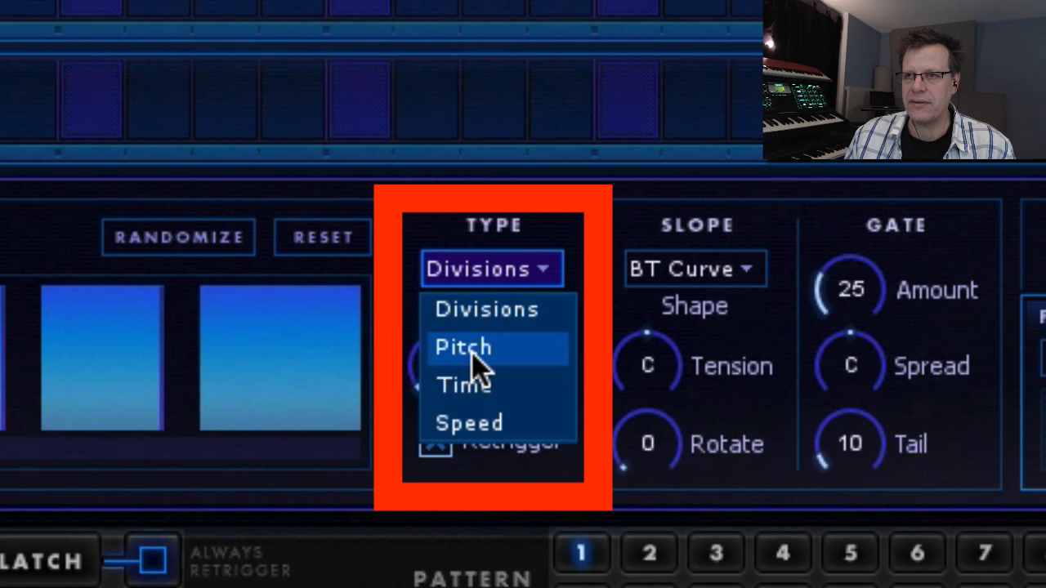
click(472, 352)
drag(461, 367, 460, 184)
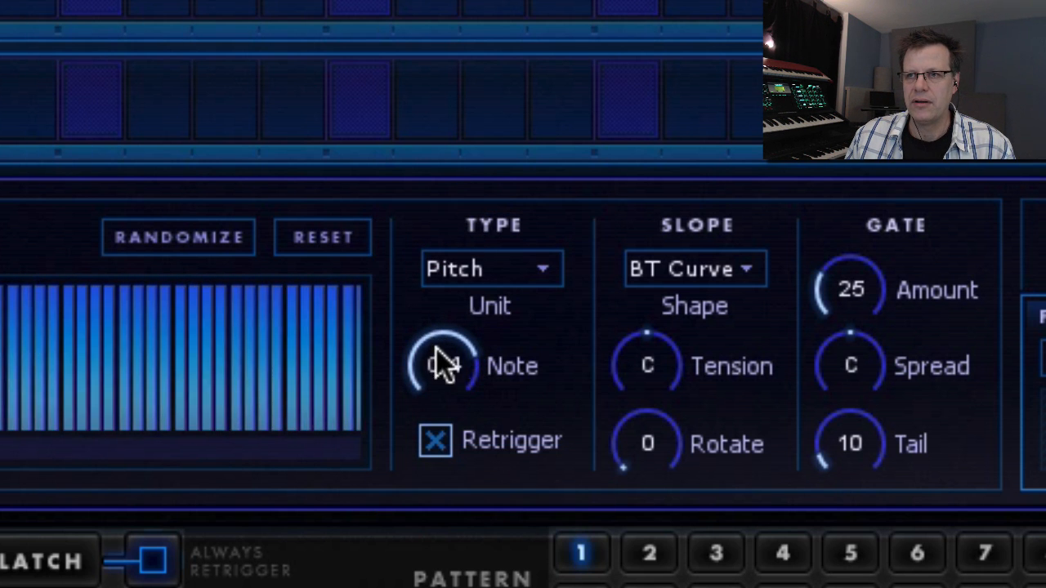
drag(441, 364, 446, 485)
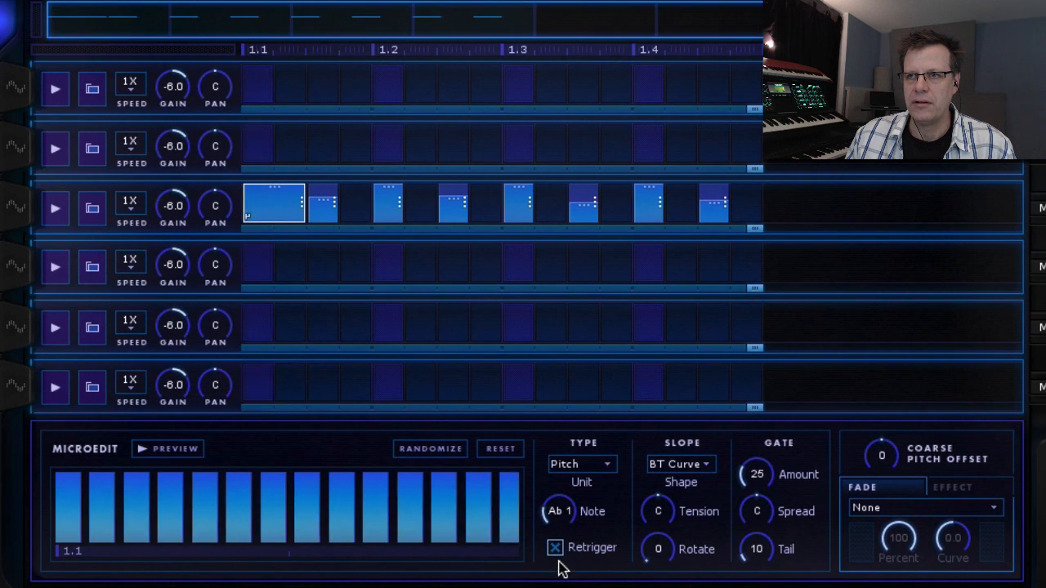
Set the microedit note of Track 3's first step to Db 3 and extend it to beat 1.3, replacing the three steps that follow it.
drag(561, 570, 558, 544)
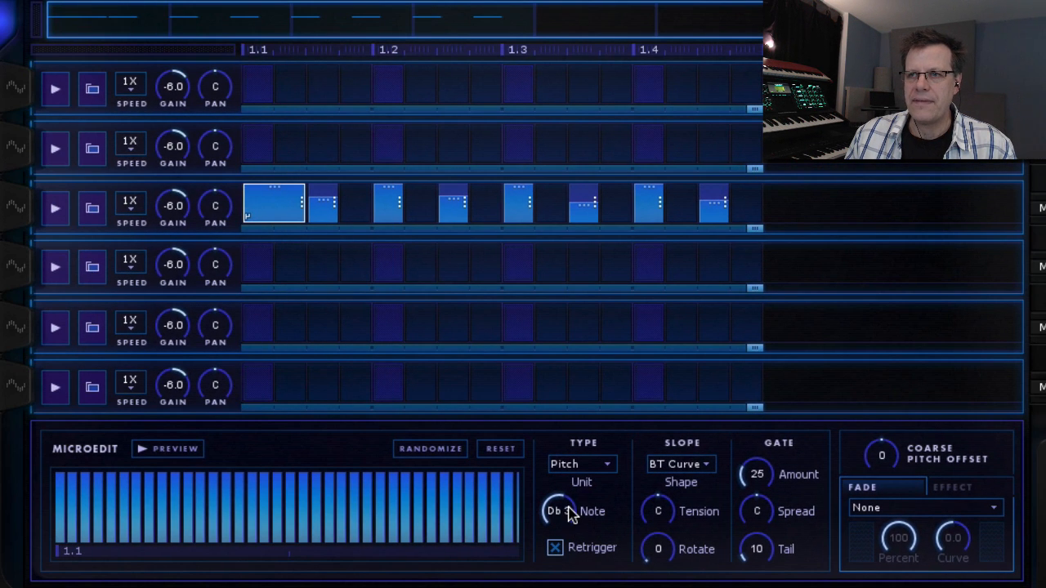
double_click(328, 201)
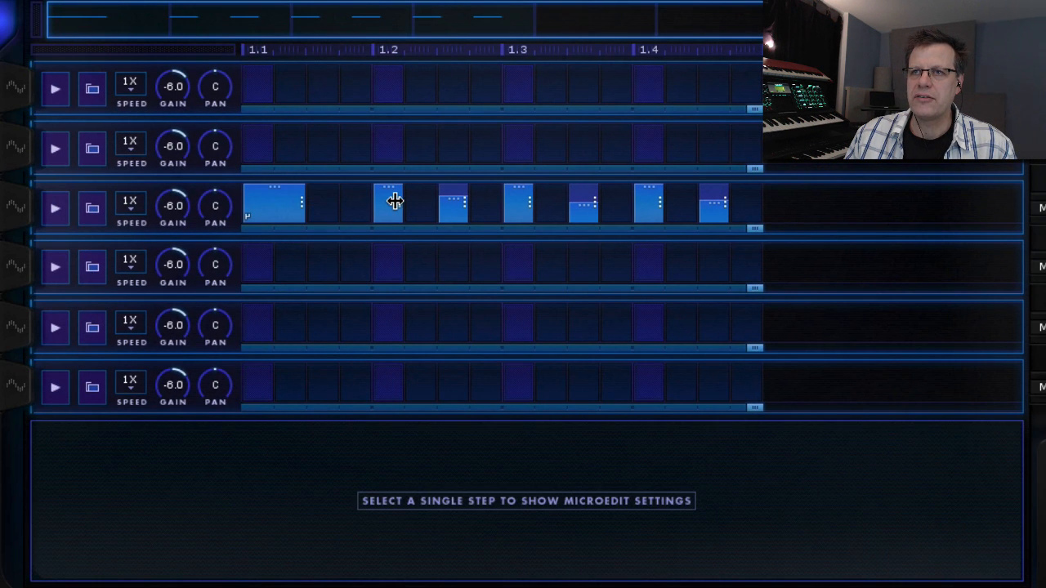
double_click(395, 201)
double_click(455, 205)
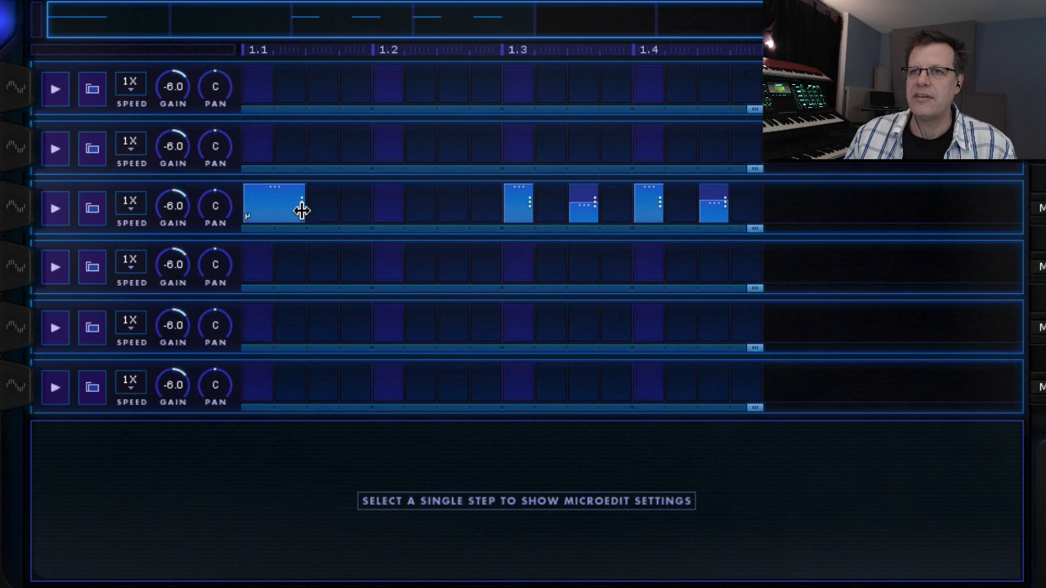
drag(303, 211, 498, 203)
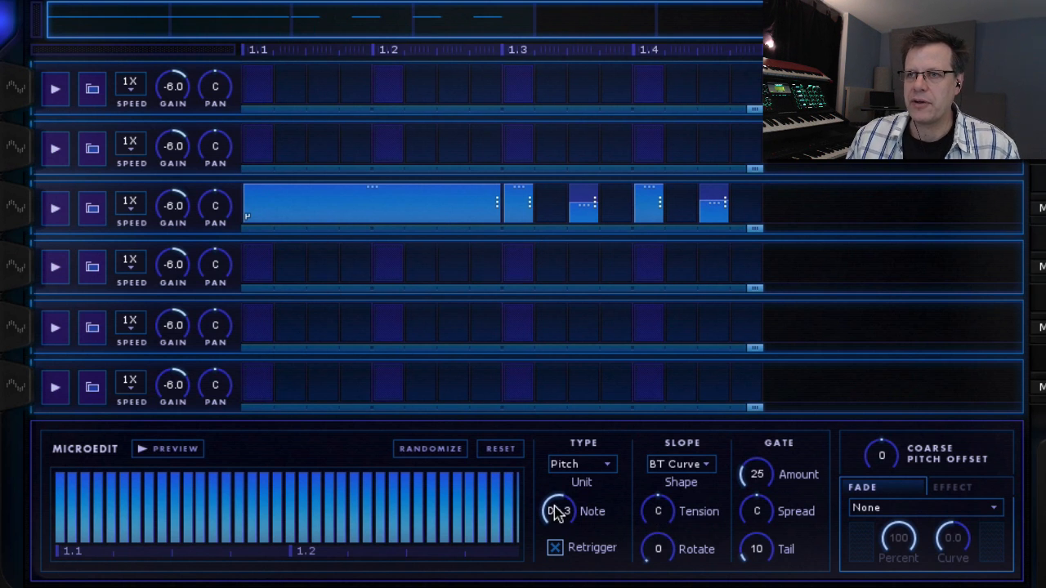
Try the microedit slope Tension at 100L and at 100R, play the pattern, and return the Tension to 0L.
drag(659, 513, 668, 579)
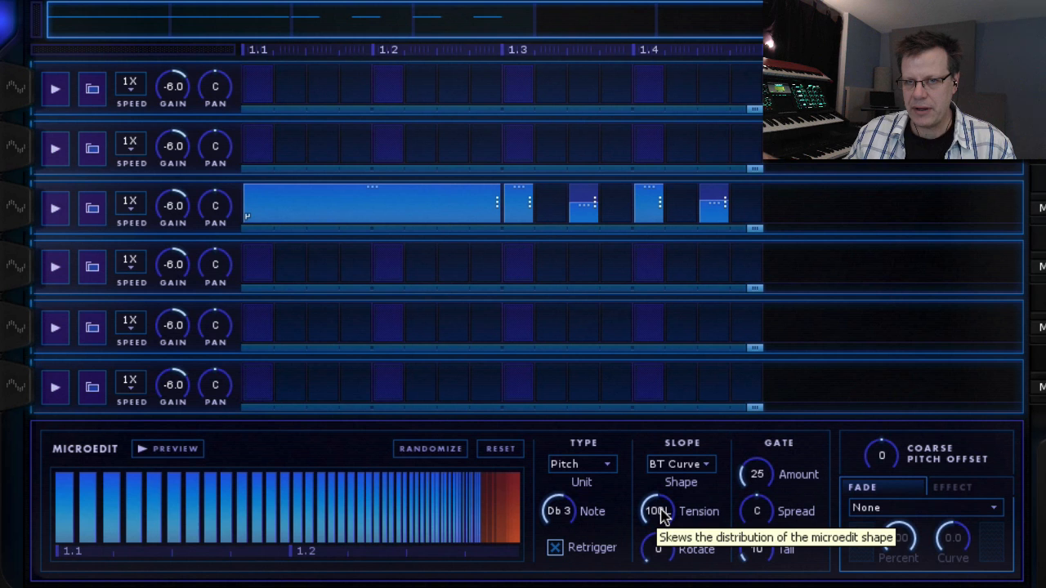
drag(662, 513, 688, 401)
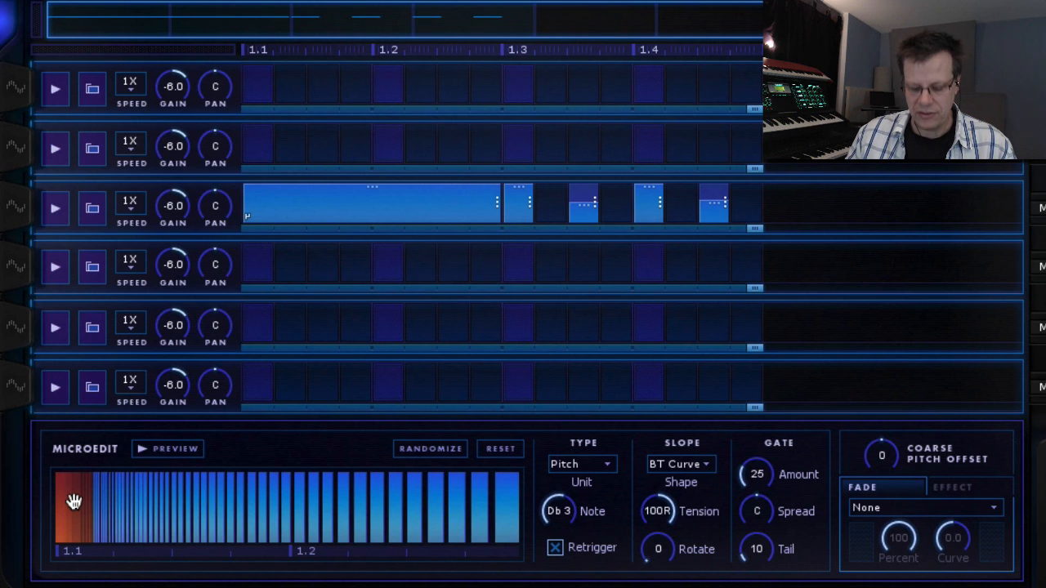
key(space)
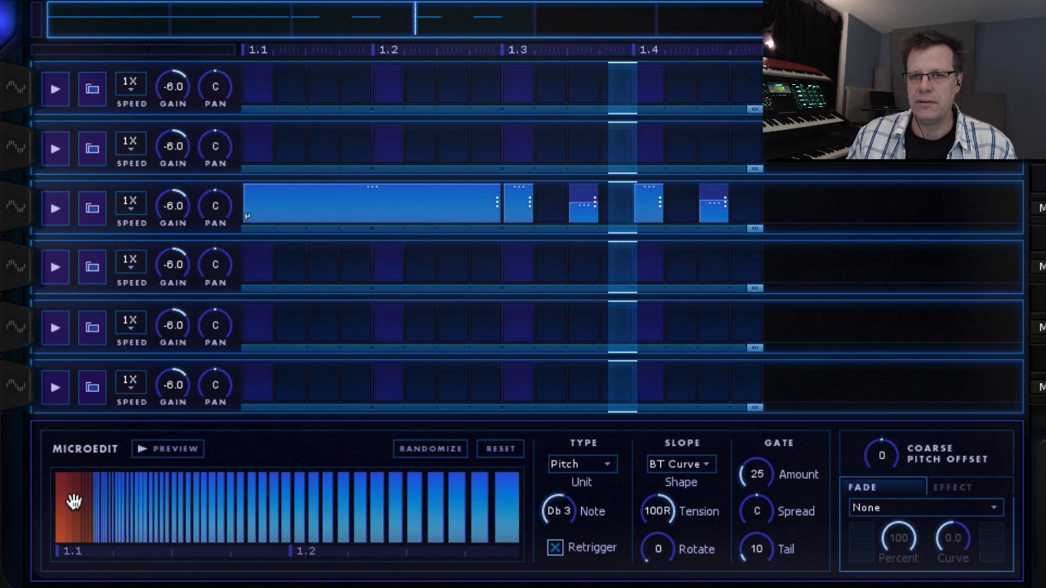
key(space)
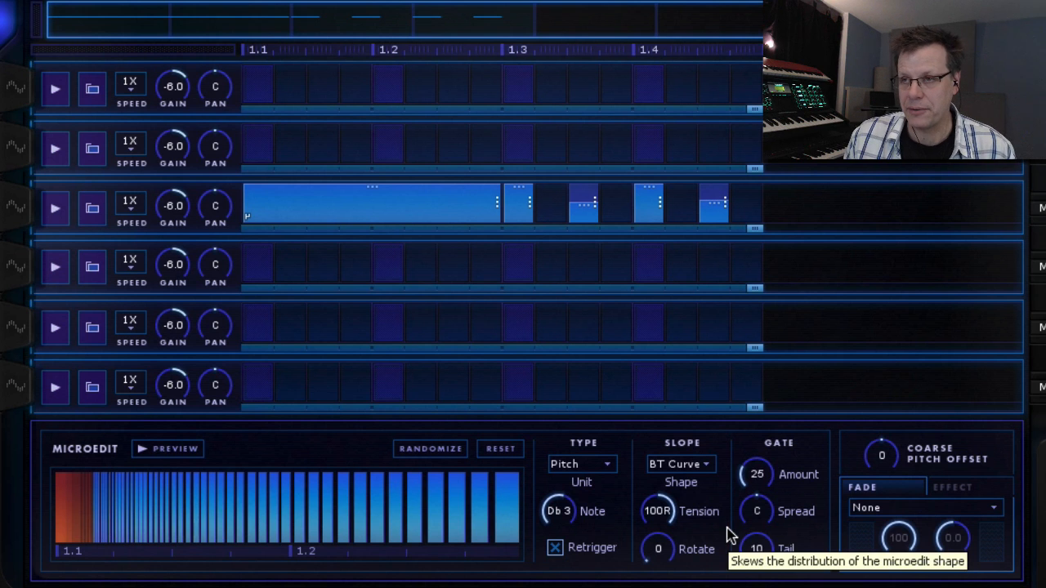
drag(673, 520, 668, 570)
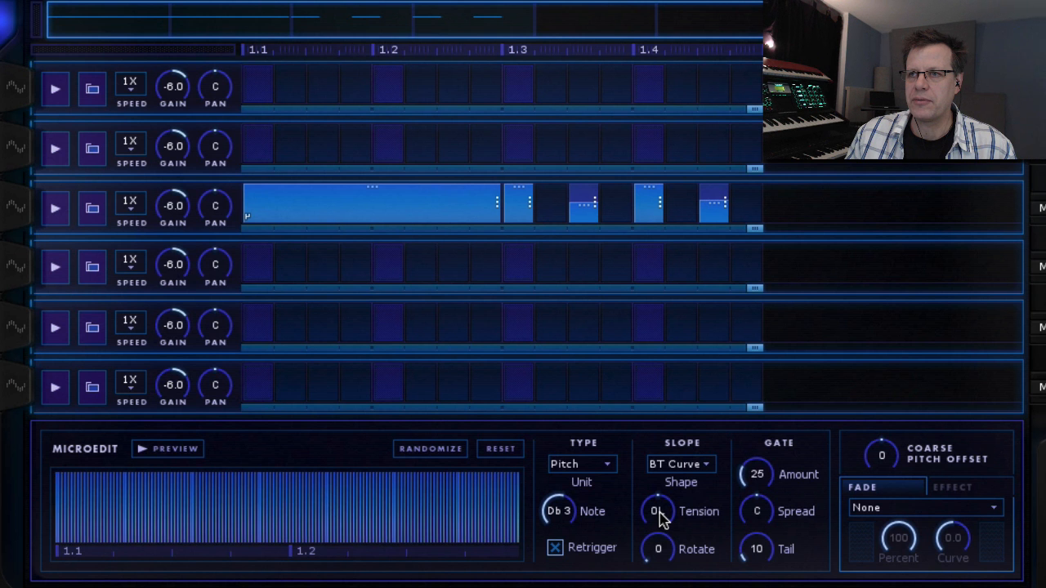
Audition the slope shapes 1-4-5, Minor 7 and Cherries on Track 3's first step while the pattern plays.
click(693, 464)
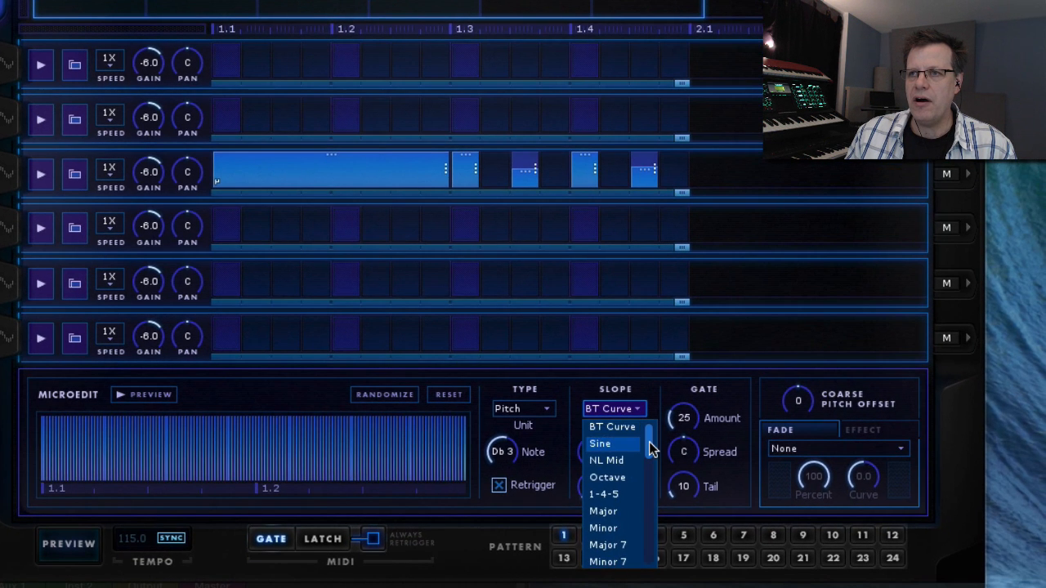
drag(651, 449, 651, 553)
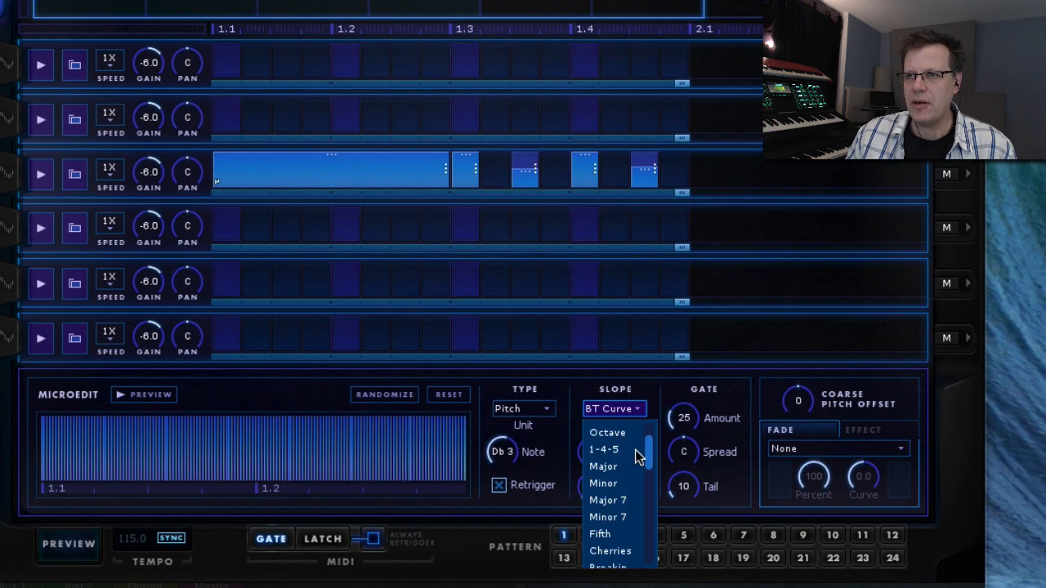
click(603, 450)
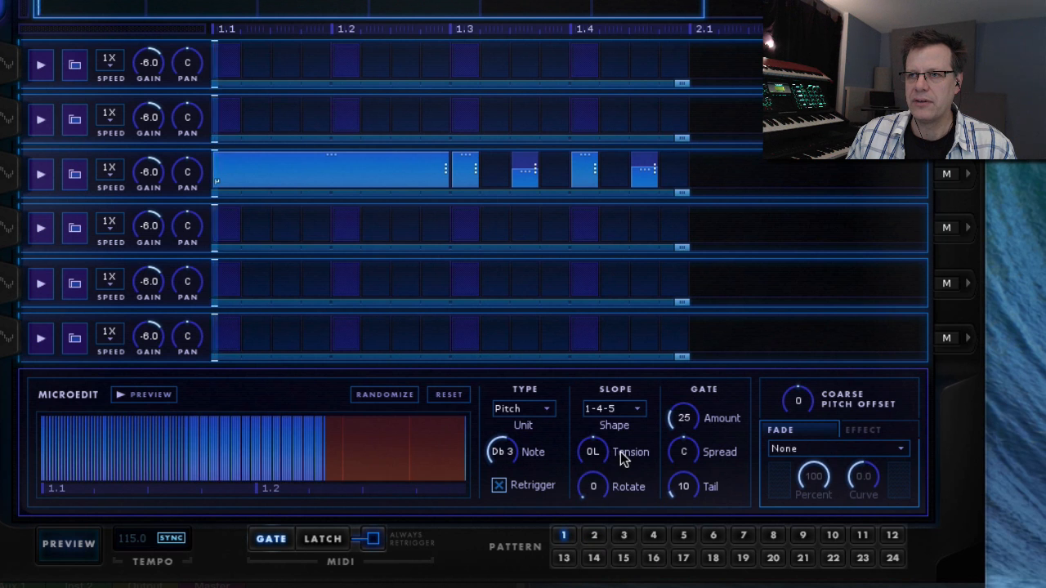
click(613, 411)
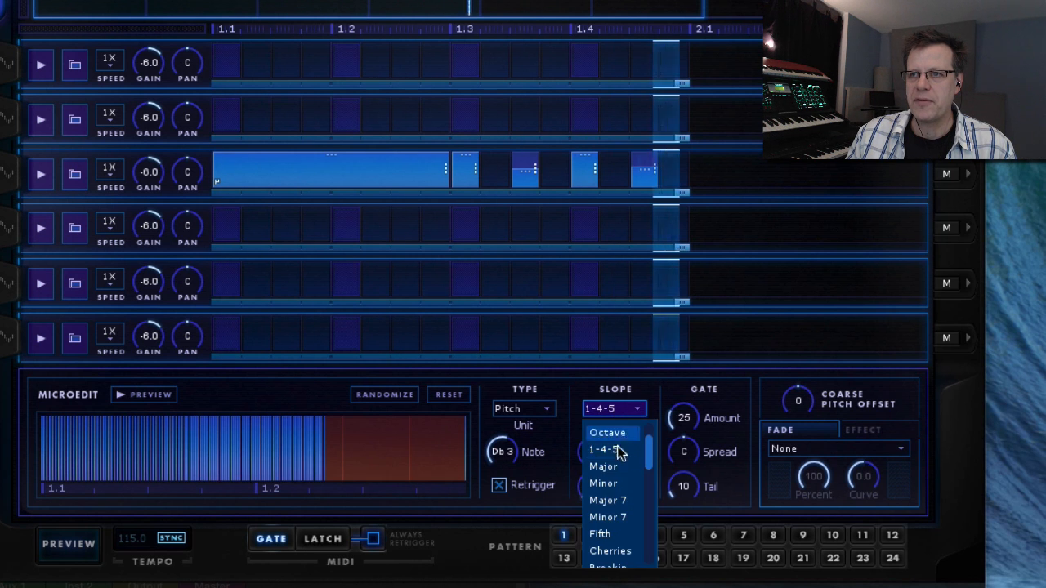
click(624, 512)
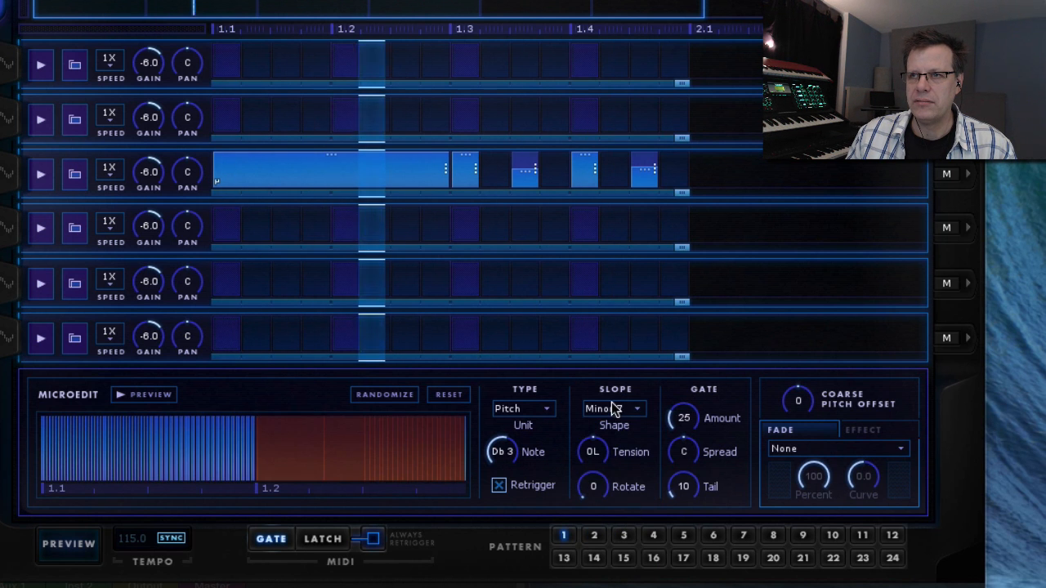
click(611, 405)
click(634, 546)
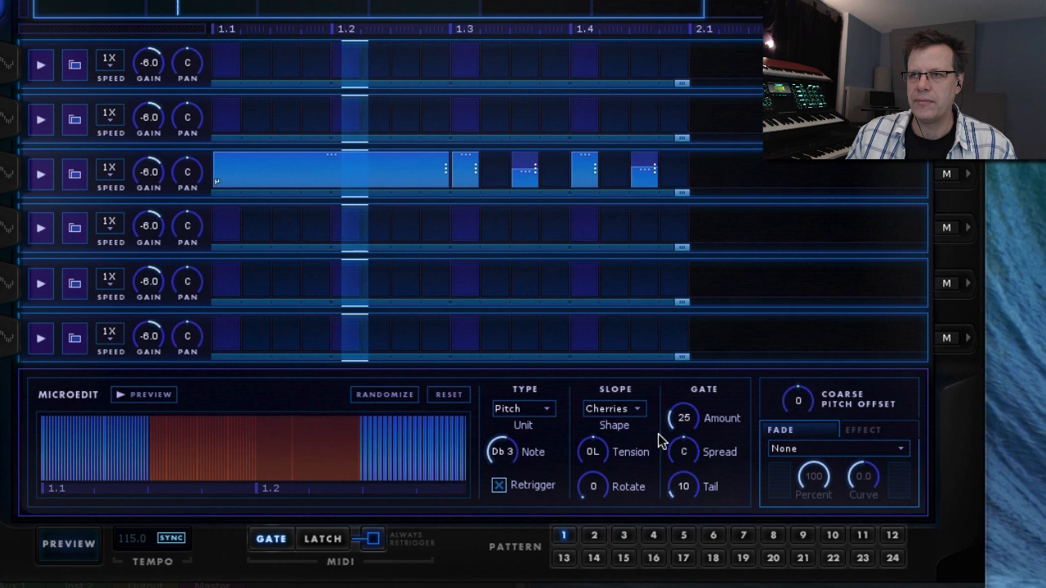
Audition the slope shapes 1 Up and Encounter on Track 3's first step during playback.
click(621, 411)
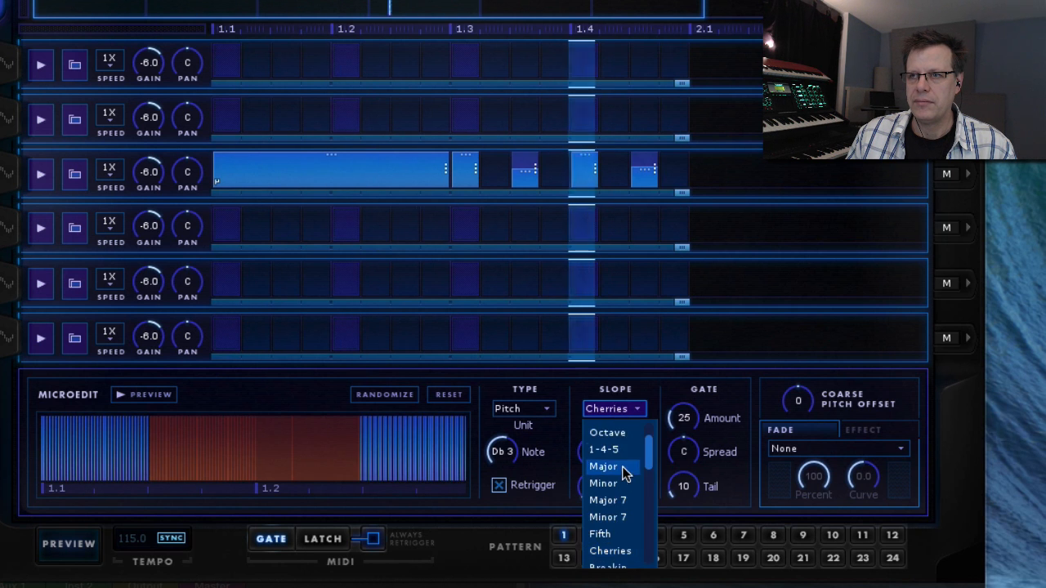
scroll(624, 476, down, 4)
click(619, 482)
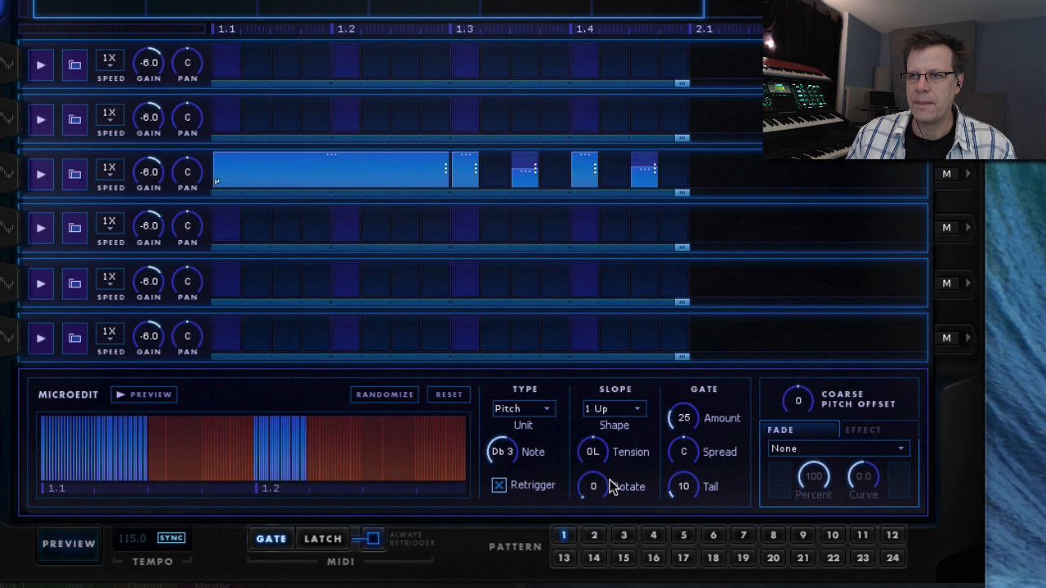
click(619, 409)
scroll(618, 466, down, 3)
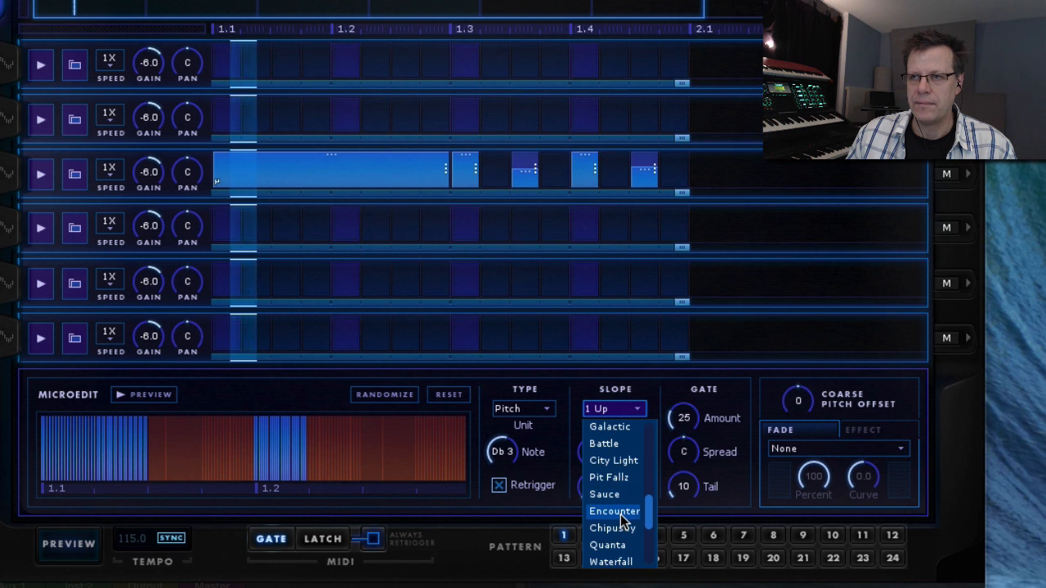
click(618, 511)
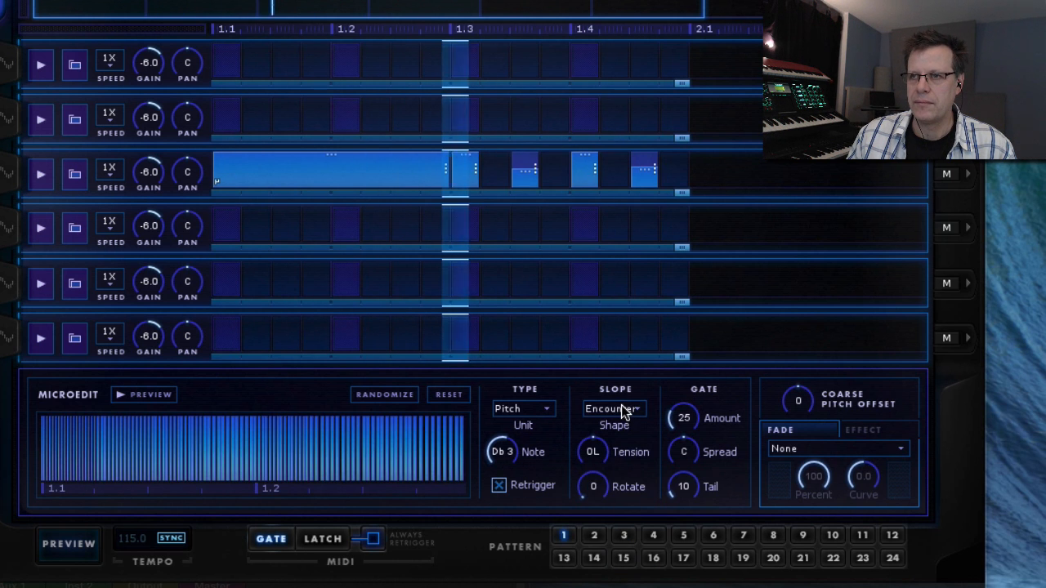
Extend Track 3's first step across the whole bar in place of the four remaining steps, and play the pattern.
click(465, 168)
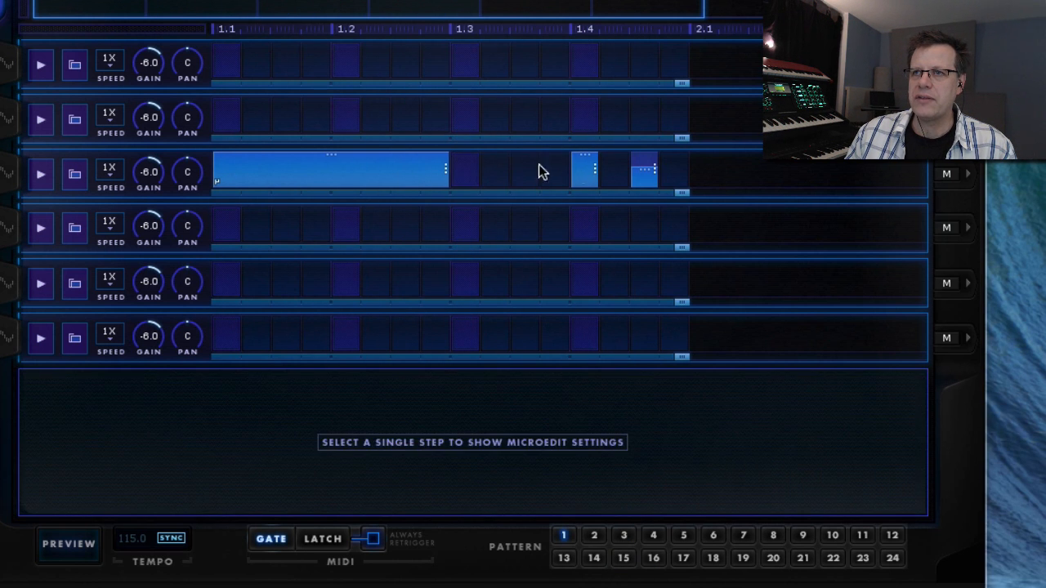
double_click(594, 170)
double_click(642, 170)
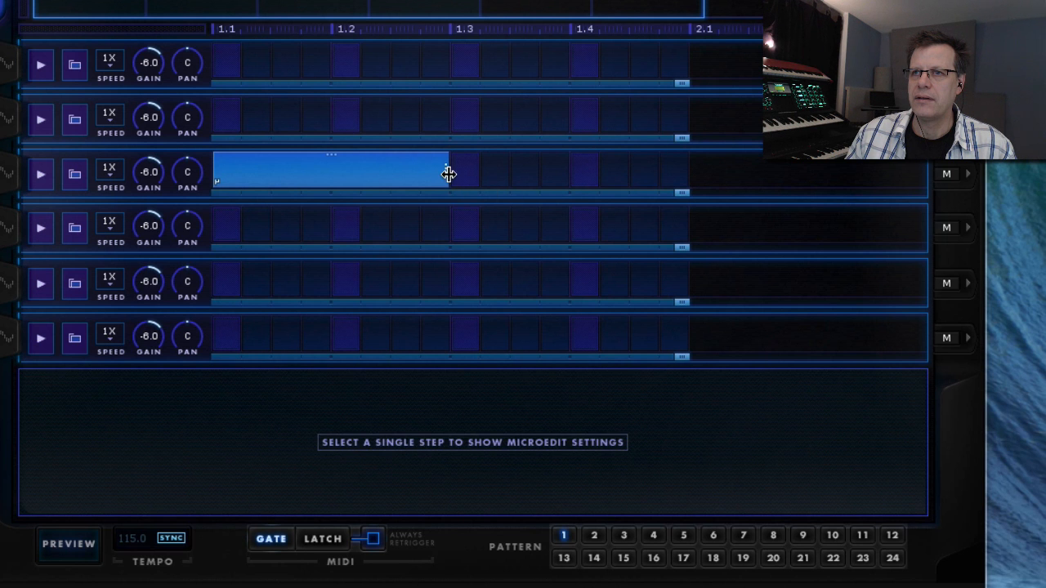
drag(448, 174, 644, 167)
key(space)
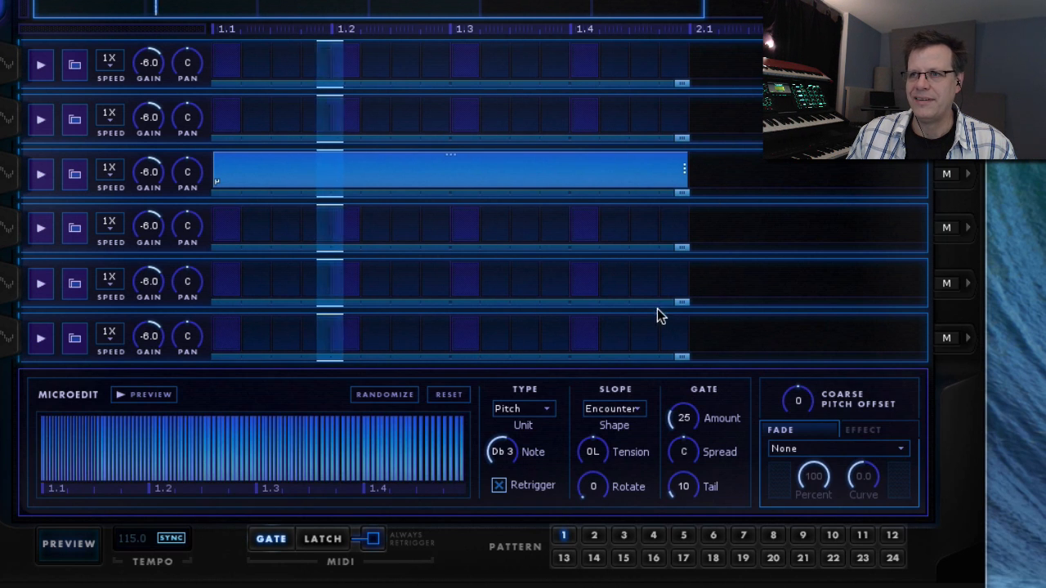
Change the slope shape of Track 3's bar-long step to Quanta while the pattern plays.
click(620, 408)
scroll(634, 490, down, 2)
click(621, 496)
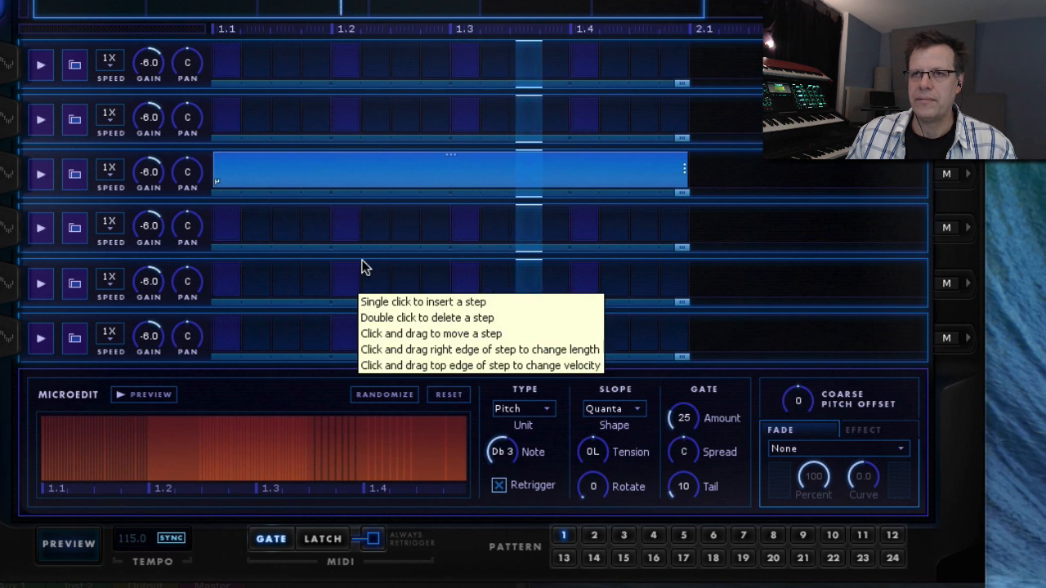
View Track 3's generator page with its loaded sample and return to the sequencer.
click(75, 173)
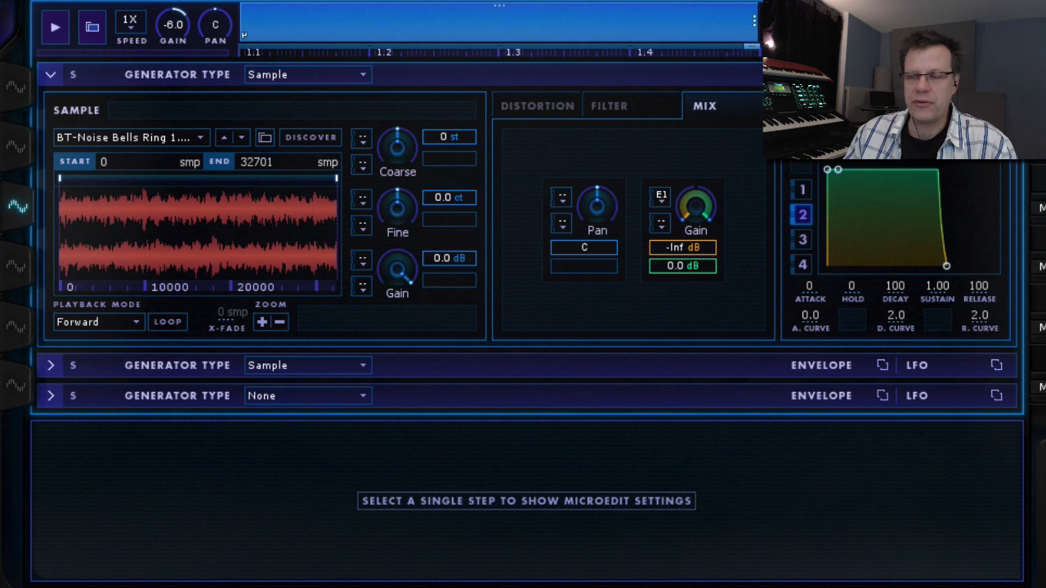
click(20, 211)
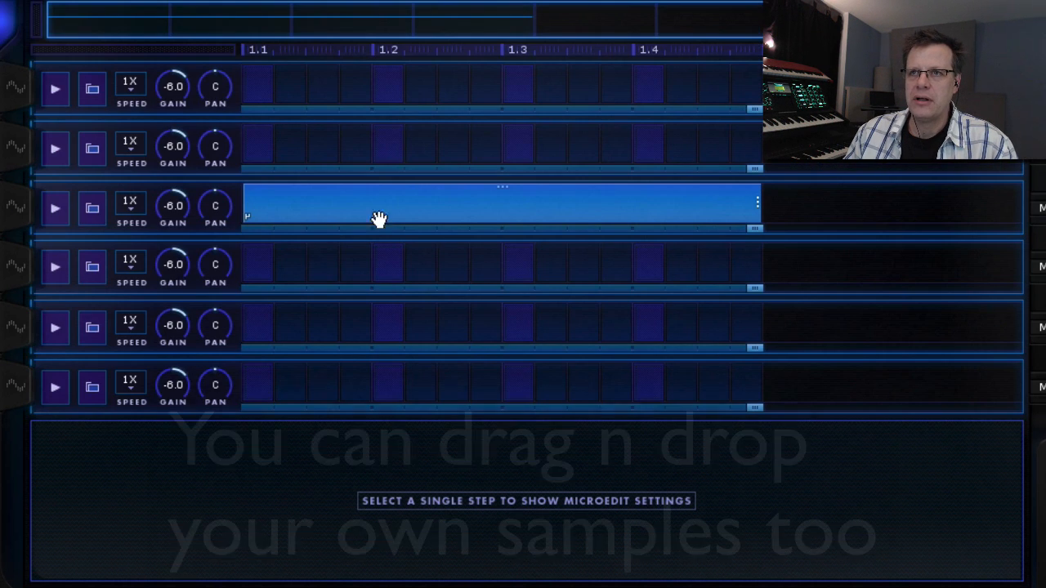
Switch the microedit type of Track 3's bar-long step to Time, set its rhythm to 16, and play the pattern.
click(343, 210)
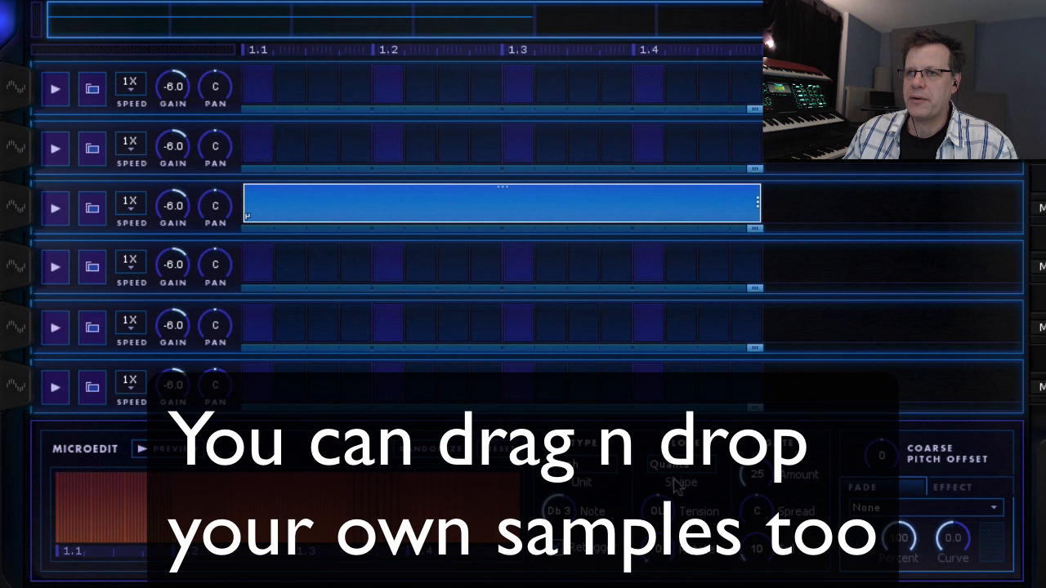
click(602, 464)
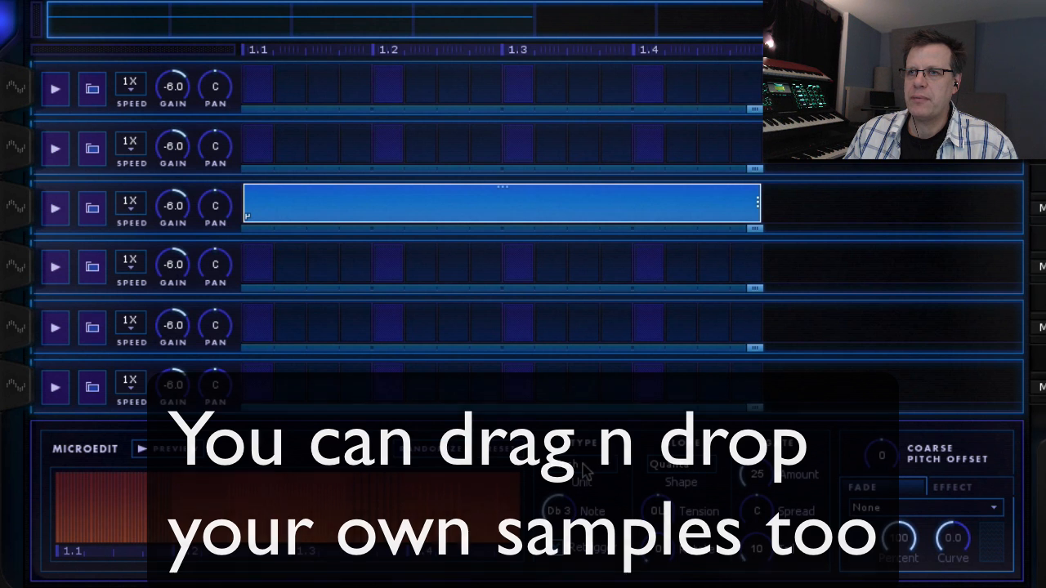
click(596, 523)
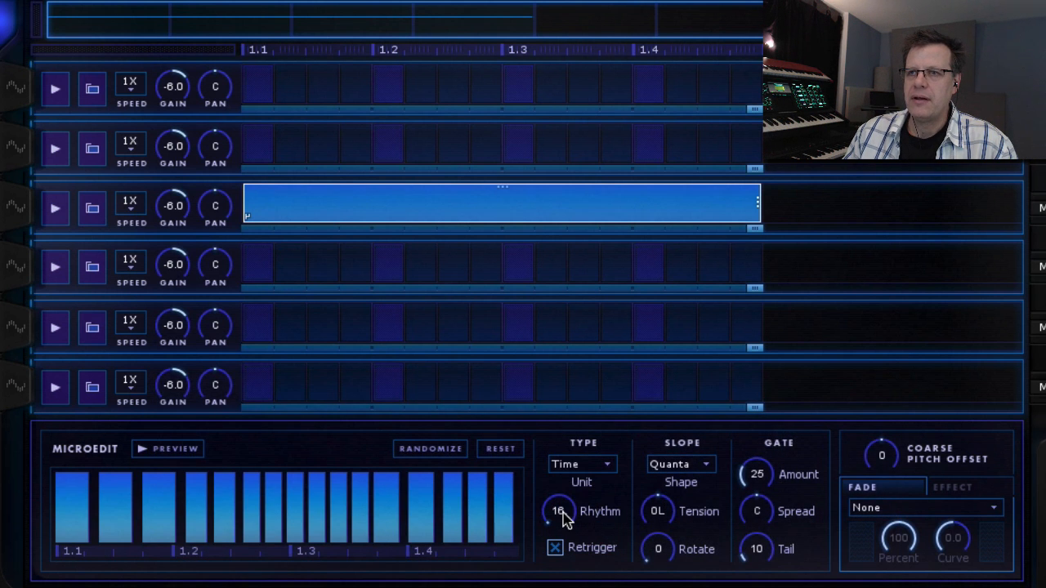
drag(563, 513, 571, 511)
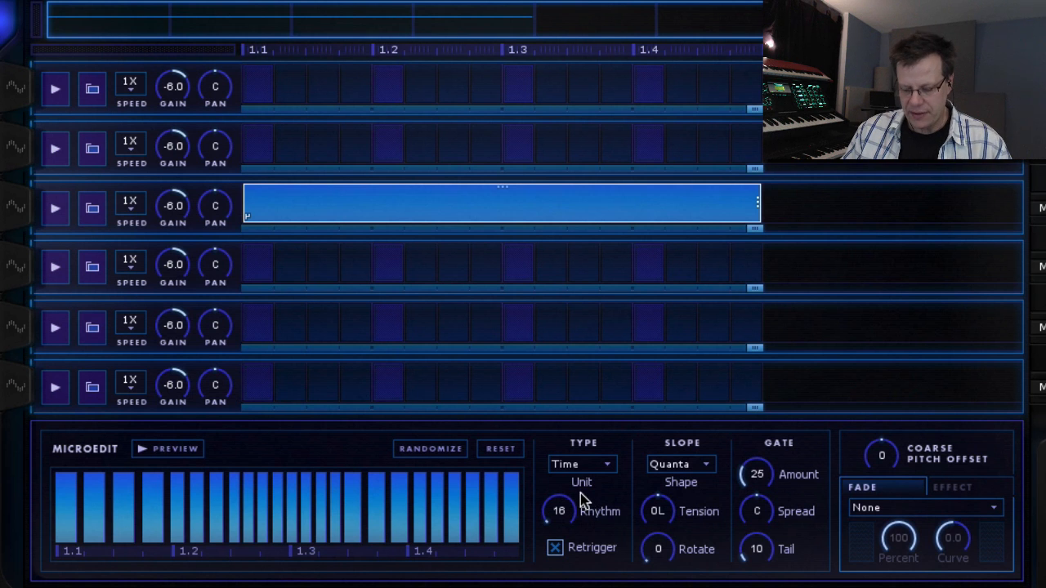
key(space)
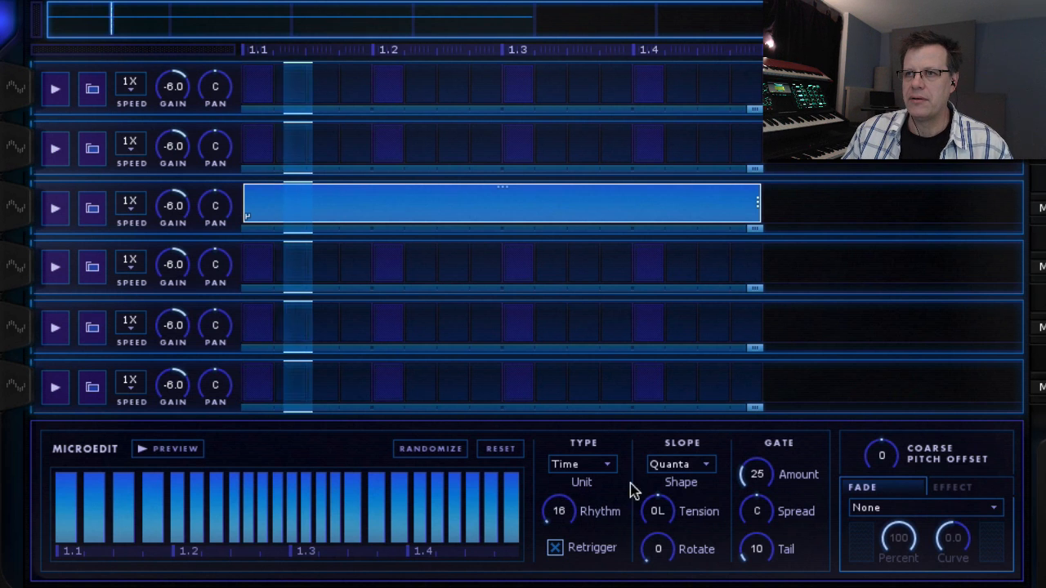
Try the Encounter slope shape on Track 3's bar-long step, and set the shape back to BT Curve.
click(685, 466)
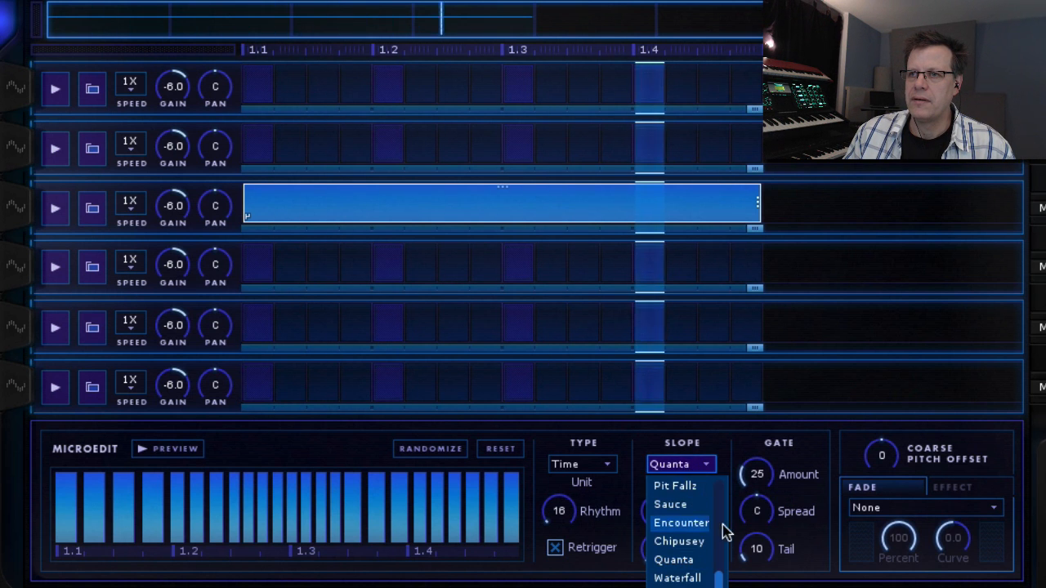
click(722, 524)
click(694, 465)
scroll(698, 511, down, 3)
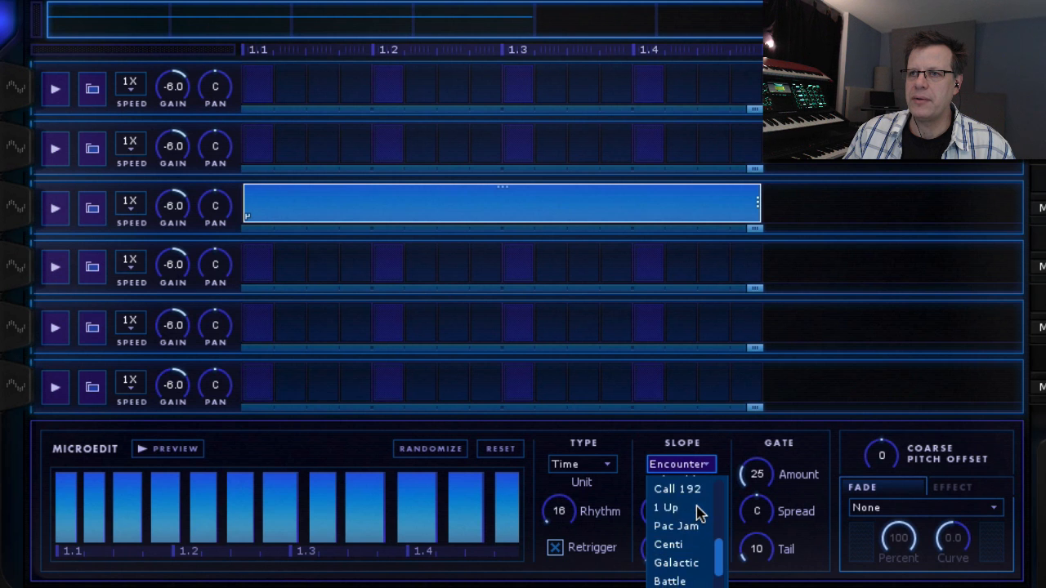
click(690, 485)
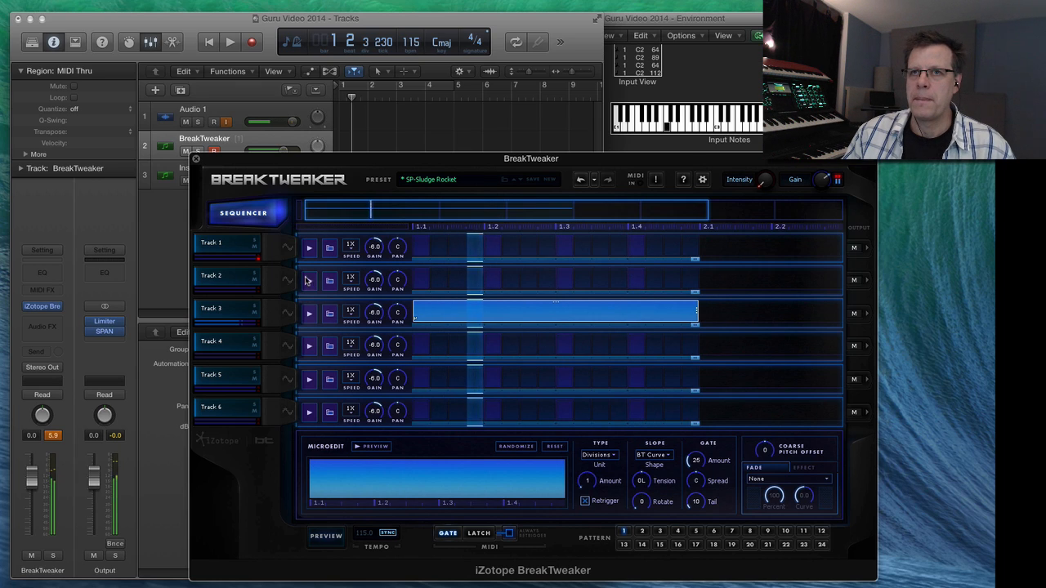
Examine the sample generator settings of Track 3 and go back to the sequencer view.
click(287, 313)
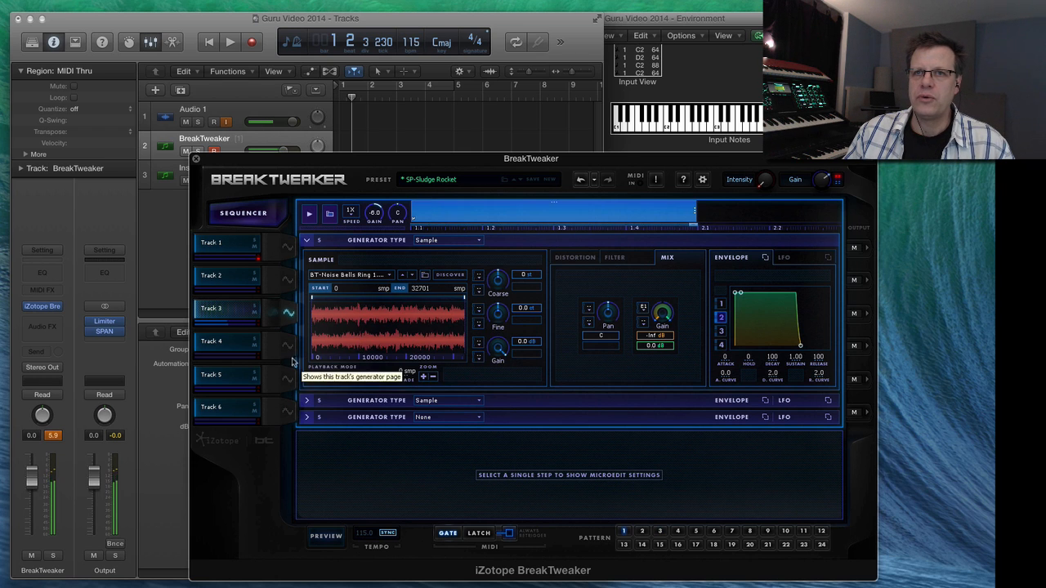
click(288, 313)
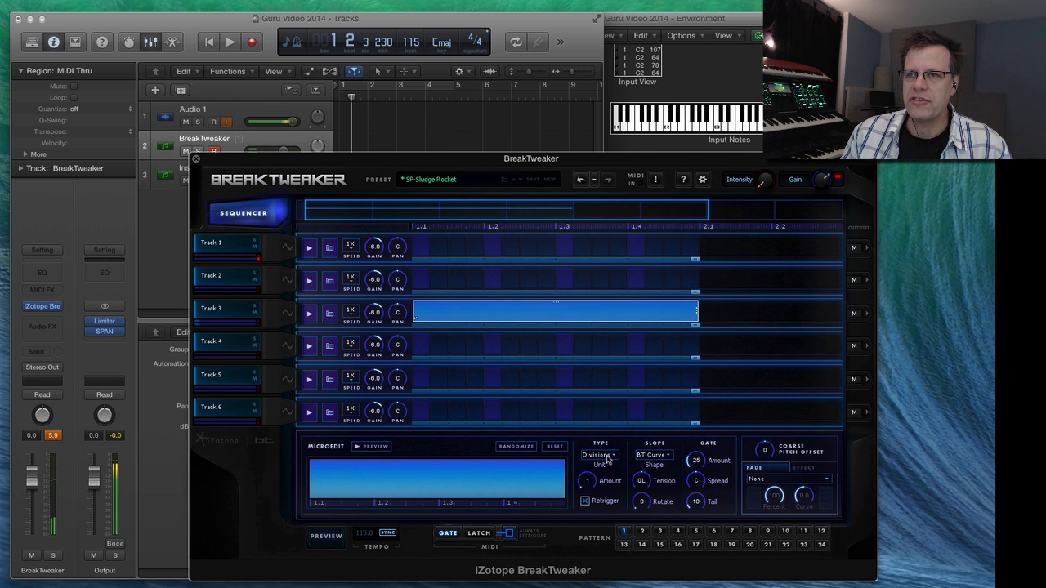
Set the microedit type of Track 3's bar-long step to Time with rhythm 32, using the Major 7 slope shape.
click(599, 455)
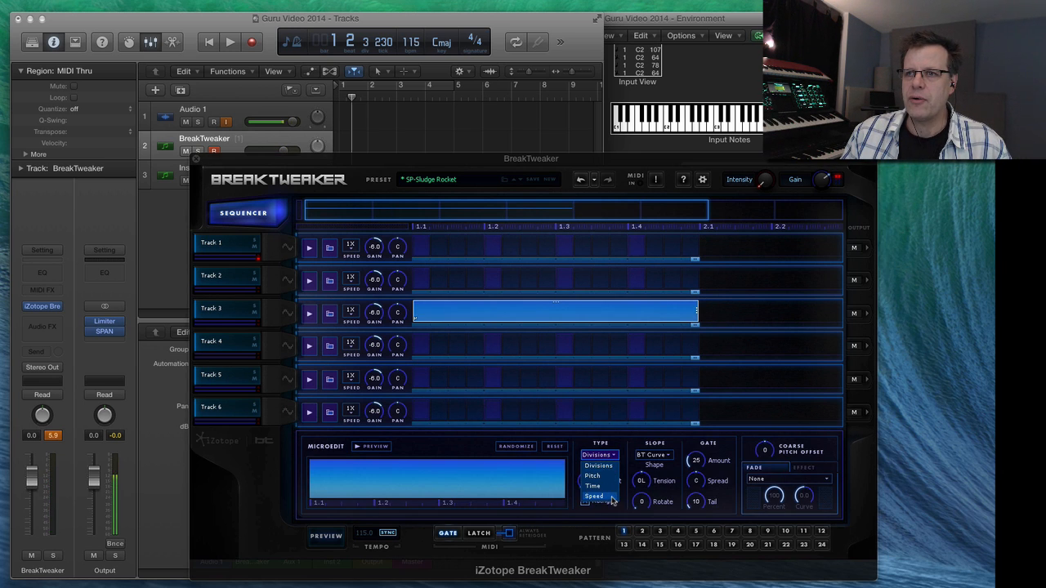
mouse_move(587, 481)
mouse_down()
mouse_move(599, 424)
mouse_move(598, 476)
mouse_up()
click(590, 478)
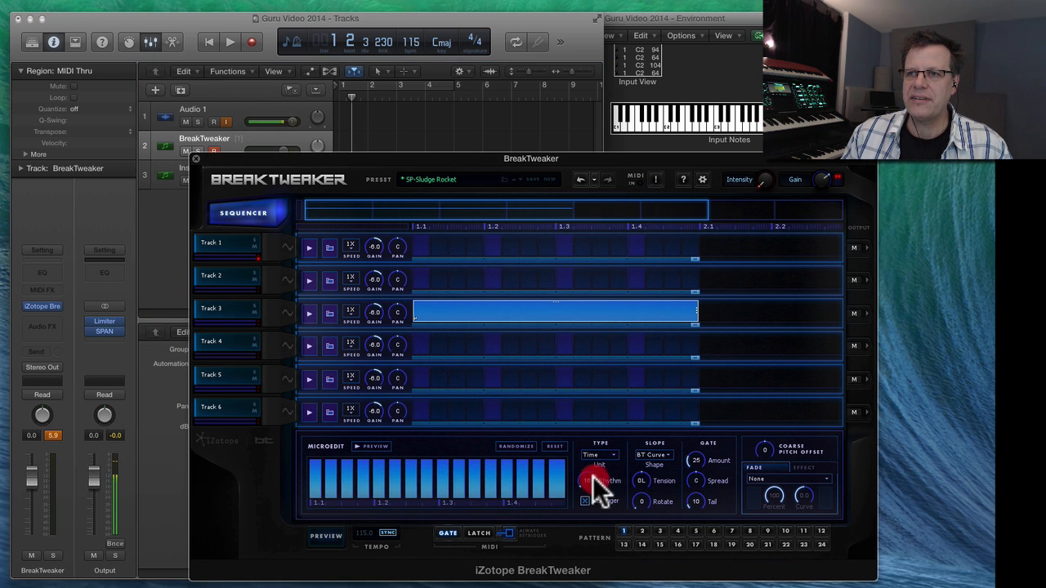
drag(594, 479, 658, 538)
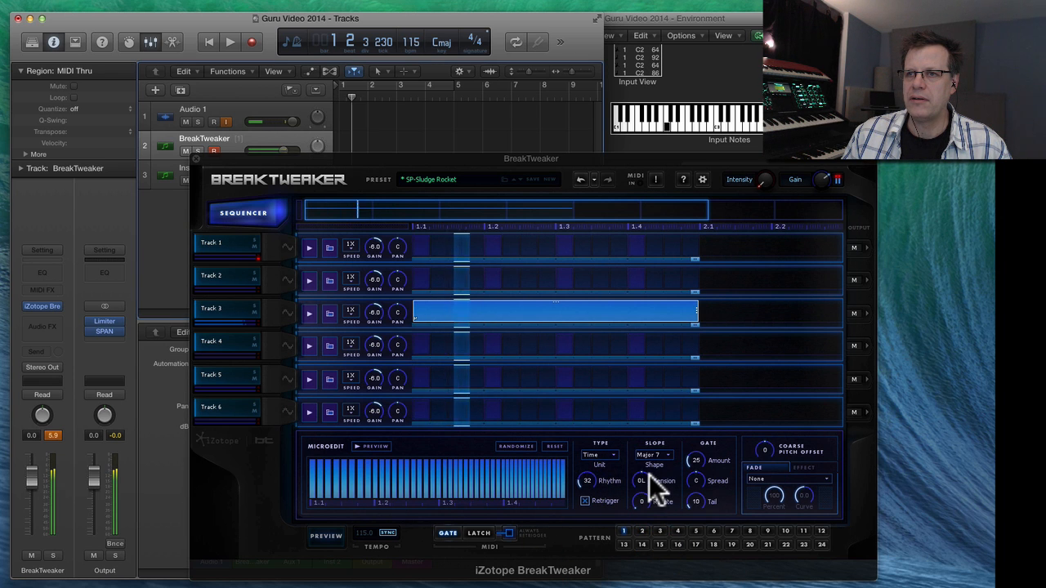
Adjust the gate amount of Track 3's bar-long step to 90 and set its rhythm to 16.
drag(693, 466, 699, 429)
drag(651, 454, 659, 572)
click(653, 538)
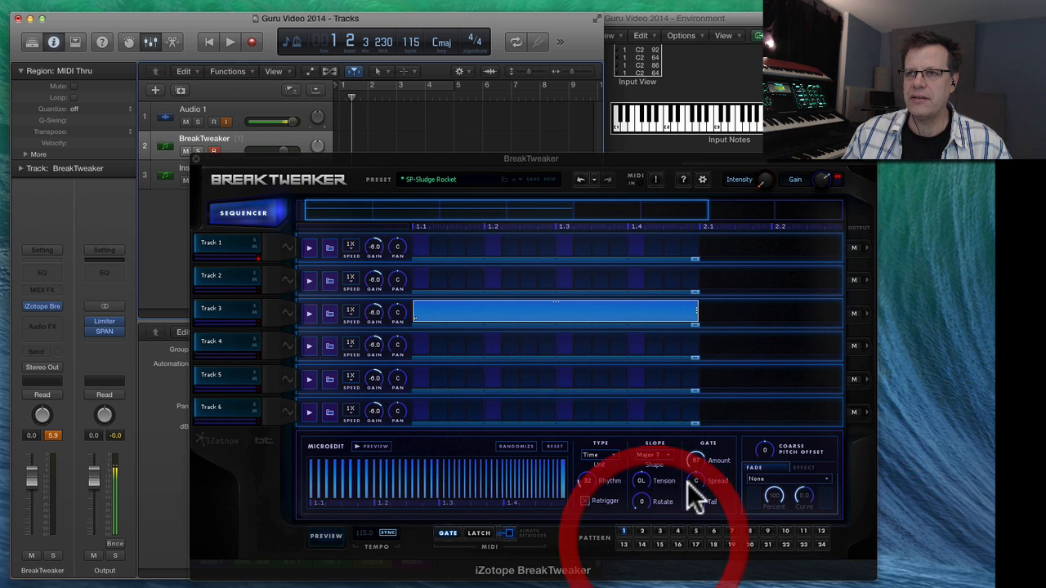
mouse_move(695, 452)
mouse_down()
mouse_move(696, 442)
mouse_move(686, 461)
mouse_up()
drag(589, 480, 589, 509)
drag(695, 460, 696, 423)
Try the gate spread at 100L, set it to 100R with a tail of 55, and turn off Retrigger.
drag(695, 480, 696, 553)
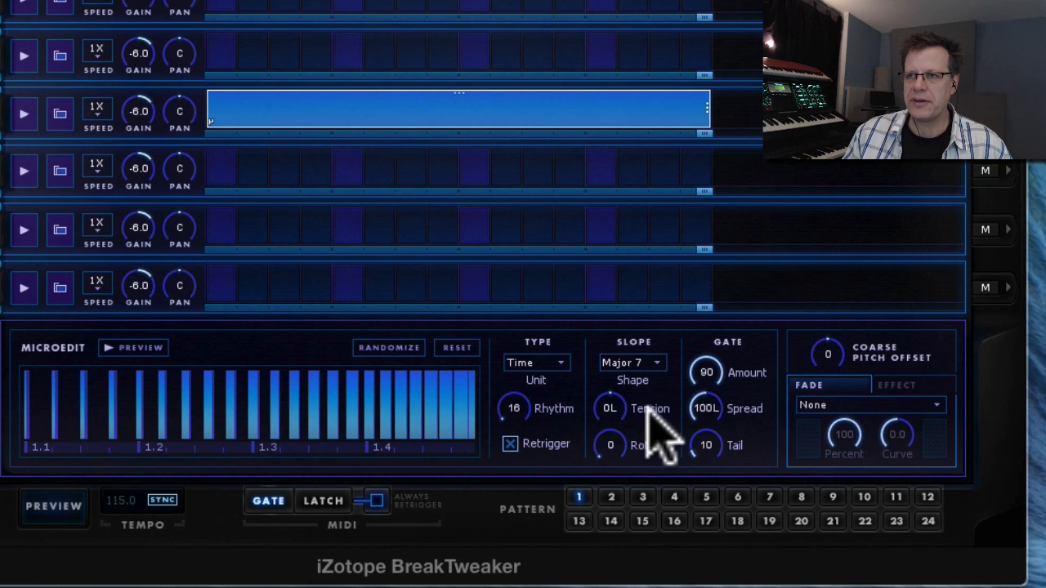
drag(704, 412, 759, 182)
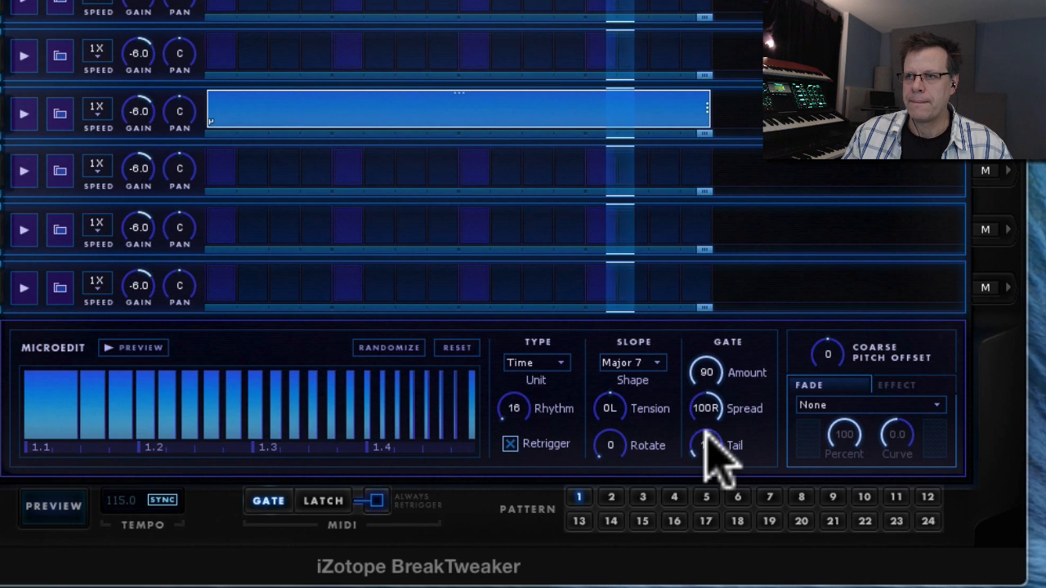
drag(704, 437, 720, 398)
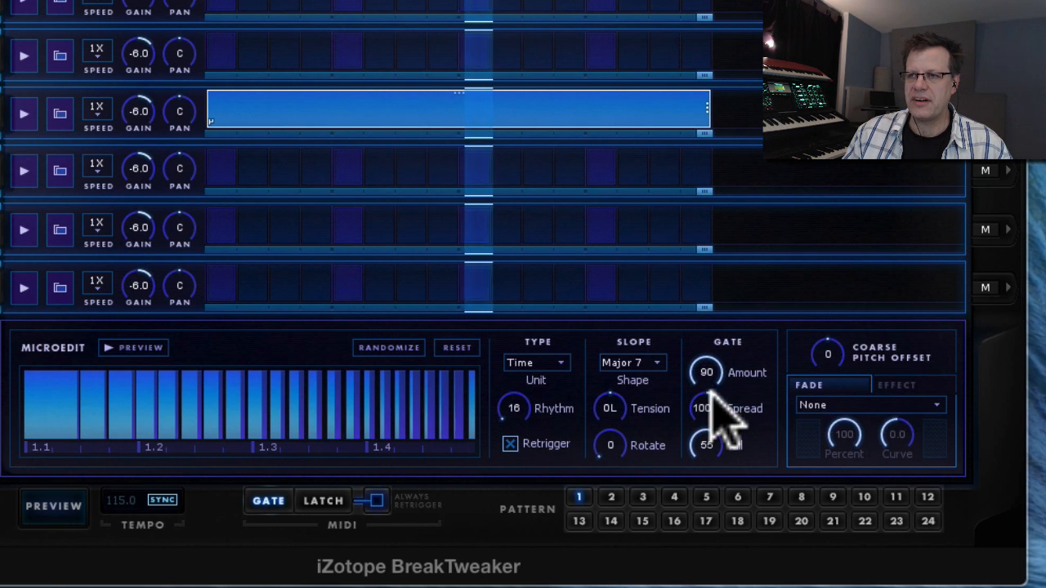
click(510, 444)
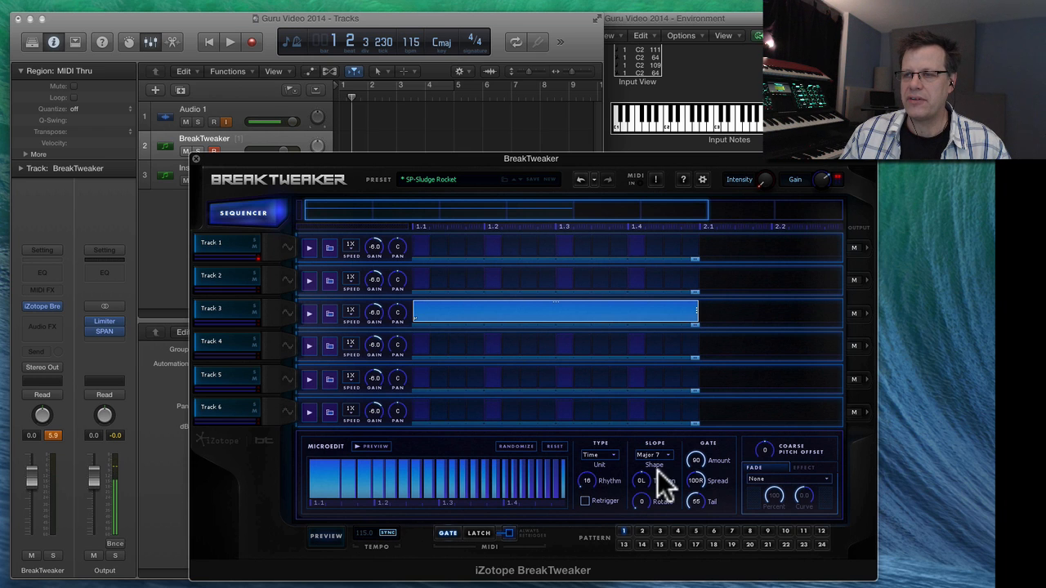
Try a Fade In on Track 3's bar-long step with a raised fade curve.
click(770, 480)
click(773, 488)
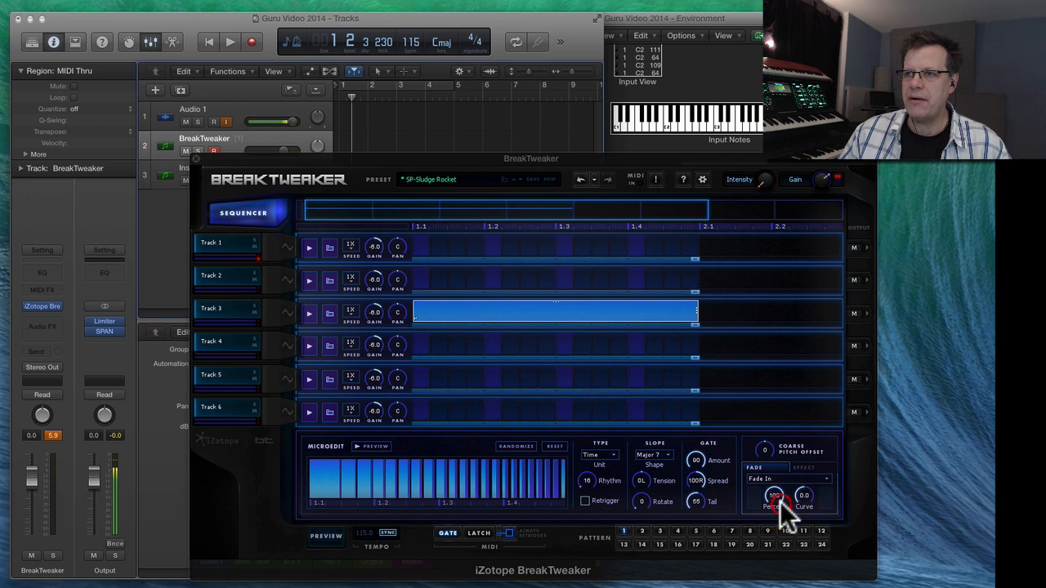
click(804, 496)
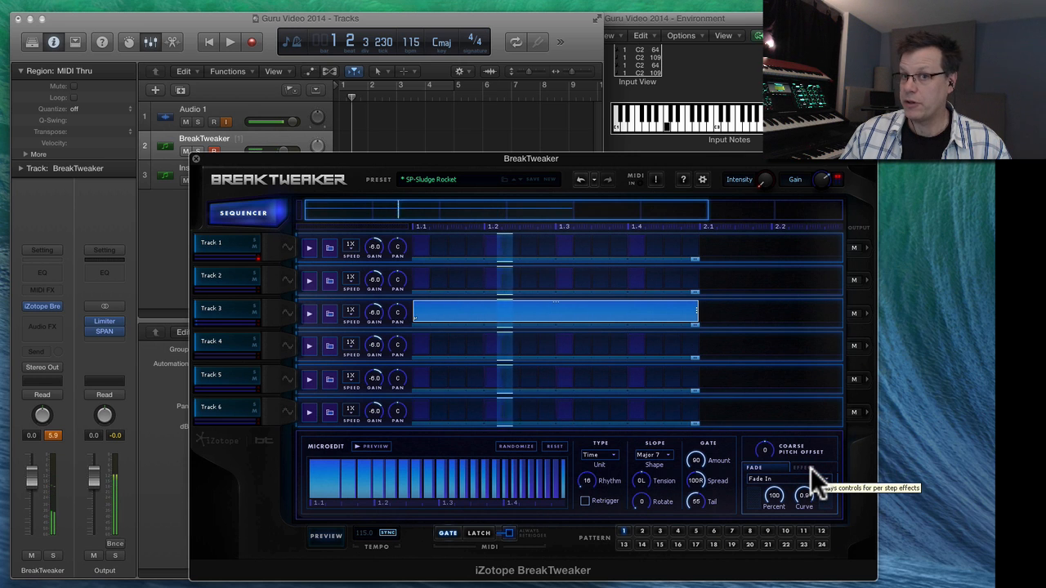
Switch the fade type of Track 3's bar-long step to Fade Out and adjust its curve.
click(786, 482)
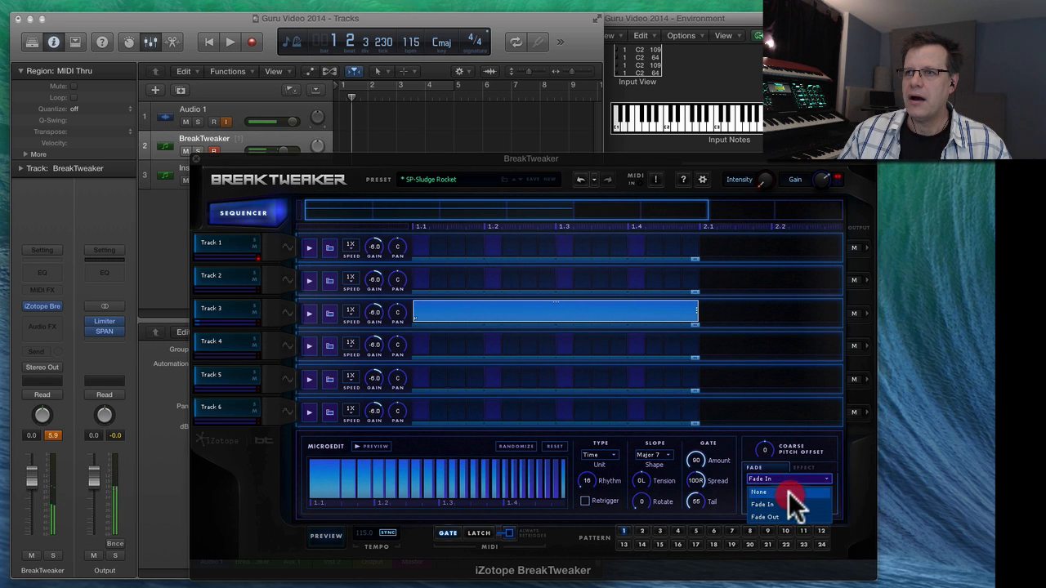
click(790, 513)
click(806, 500)
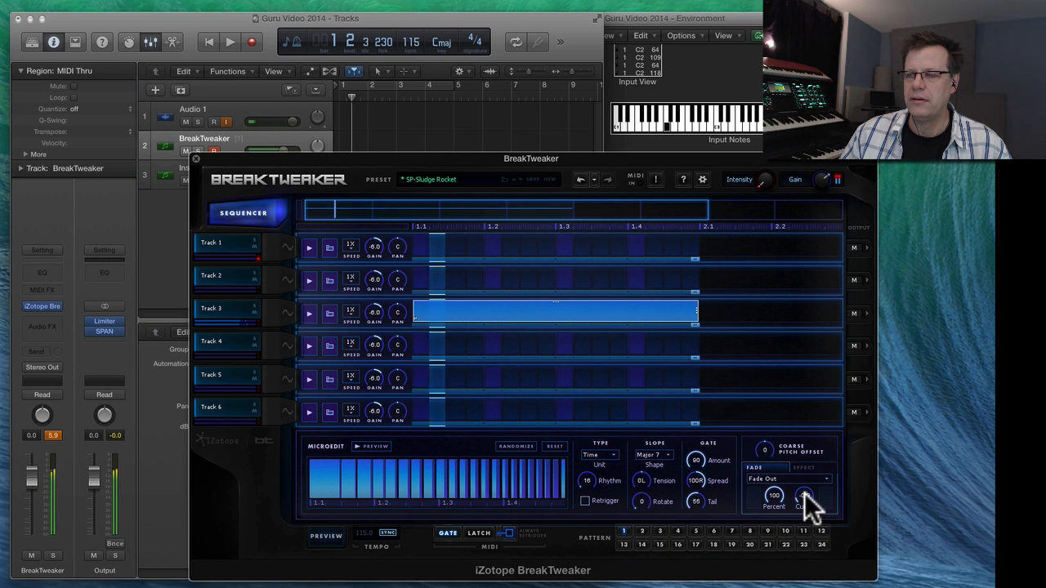
drag(809, 503, 813, 441)
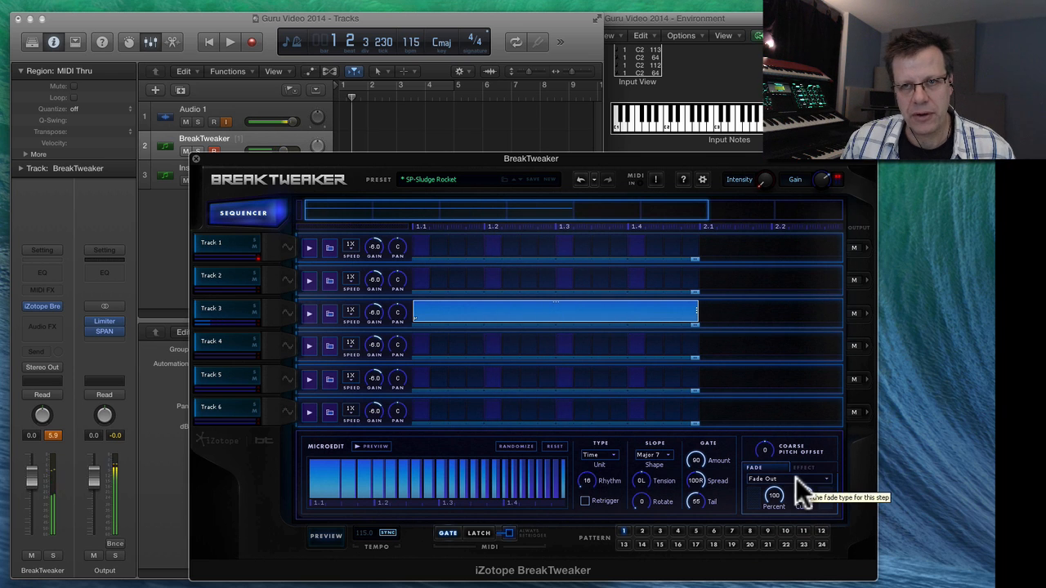
Apply the Aliasing effect to Track 3's bar-long step with its amount set to 20.
click(805, 468)
click(772, 478)
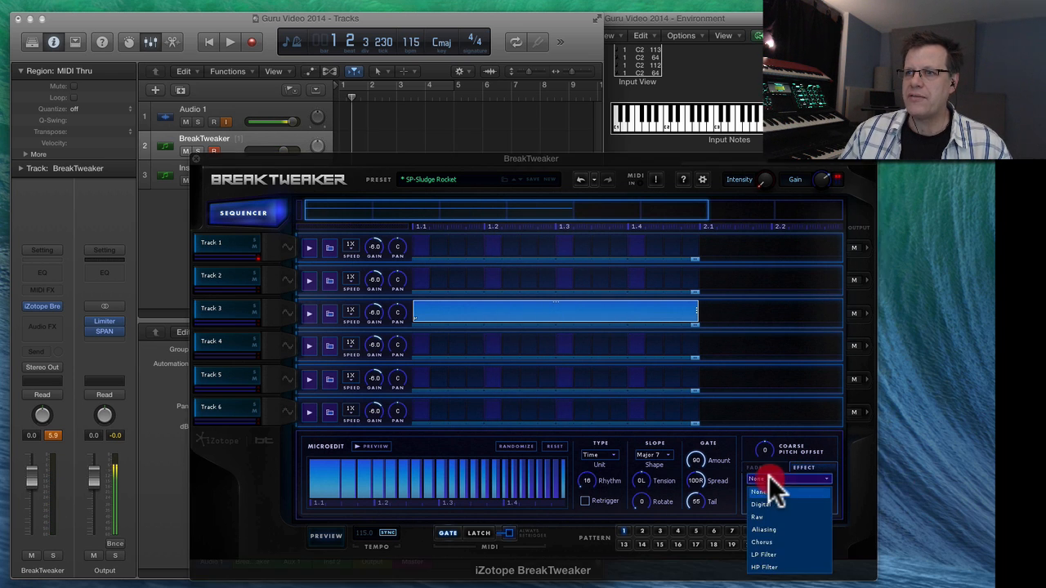
click(780, 525)
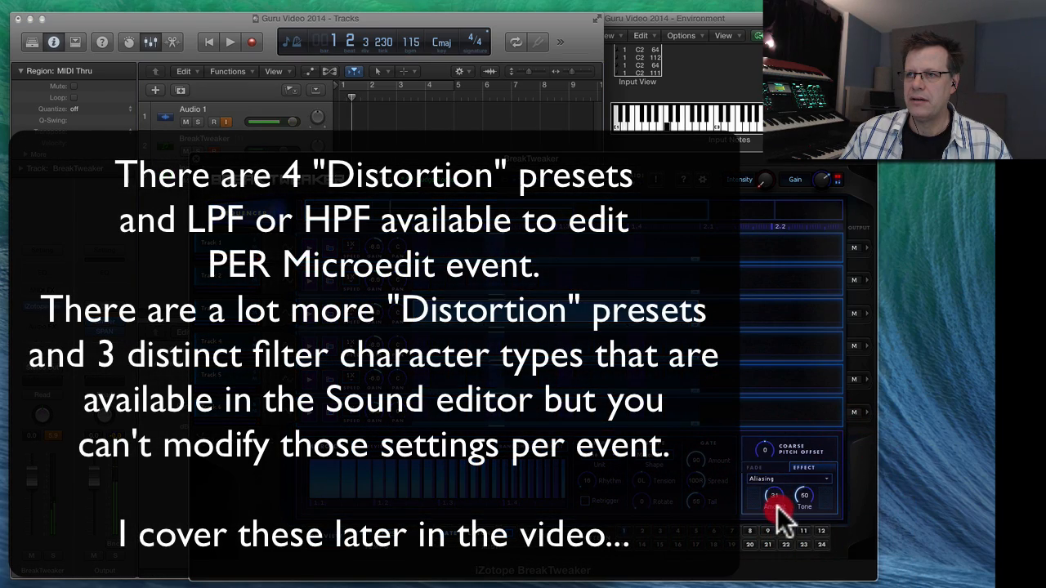
drag(777, 506, 761, 459)
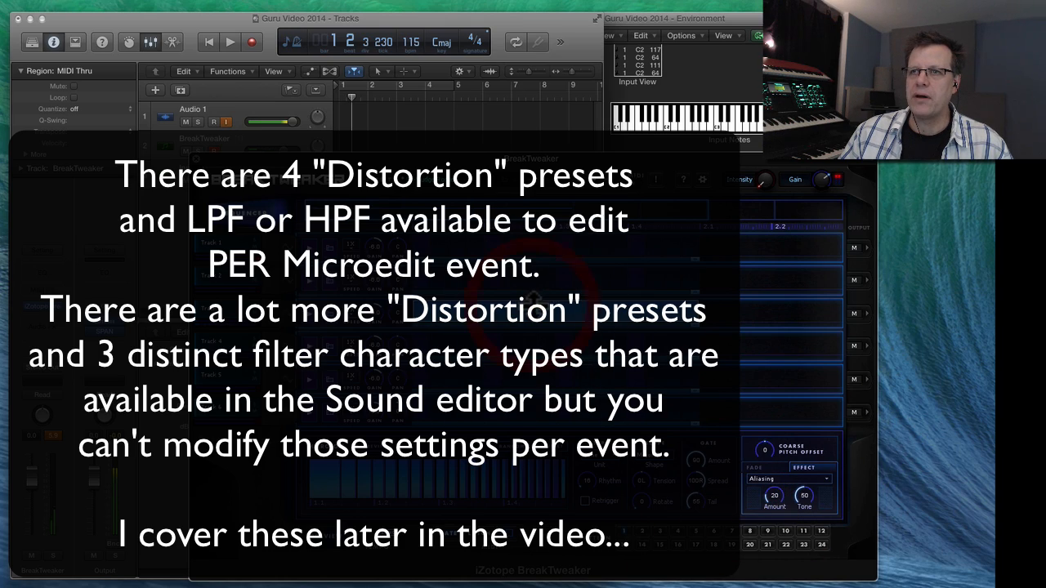
Shorten Track 3's step to two beats, paste a copy at 1.3, and raise the copy's Aliasing amount.
drag(700, 314, 559, 318)
right_click(518, 316)
click(558, 363)
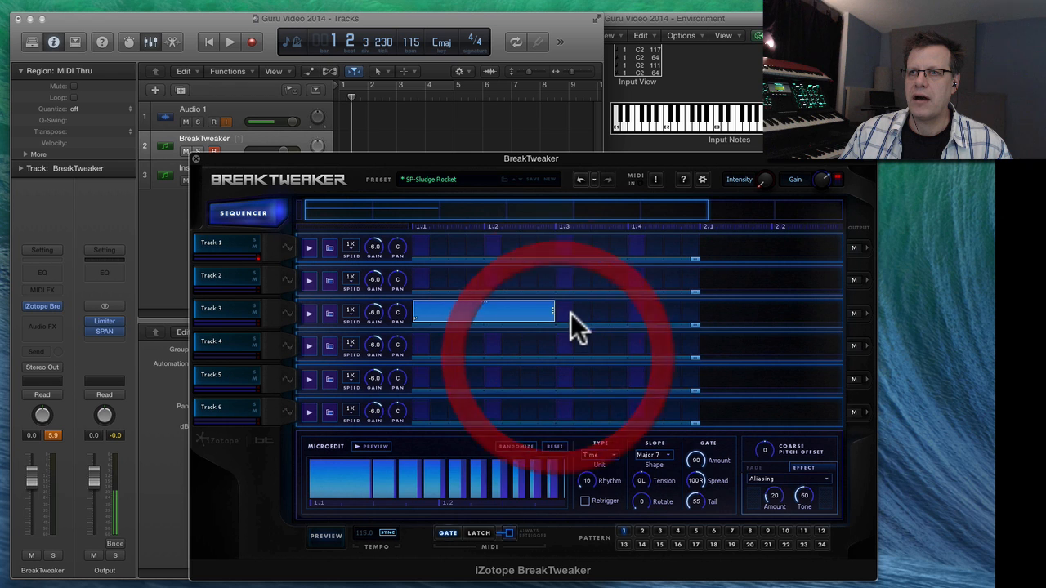
right_click(567, 310)
click(597, 373)
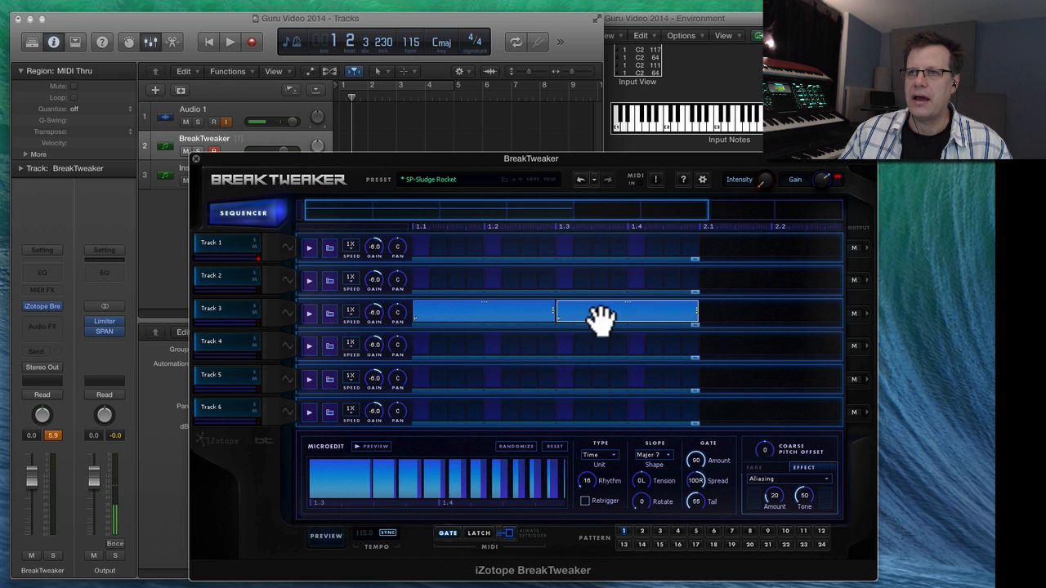
drag(779, 474, 779, 469)
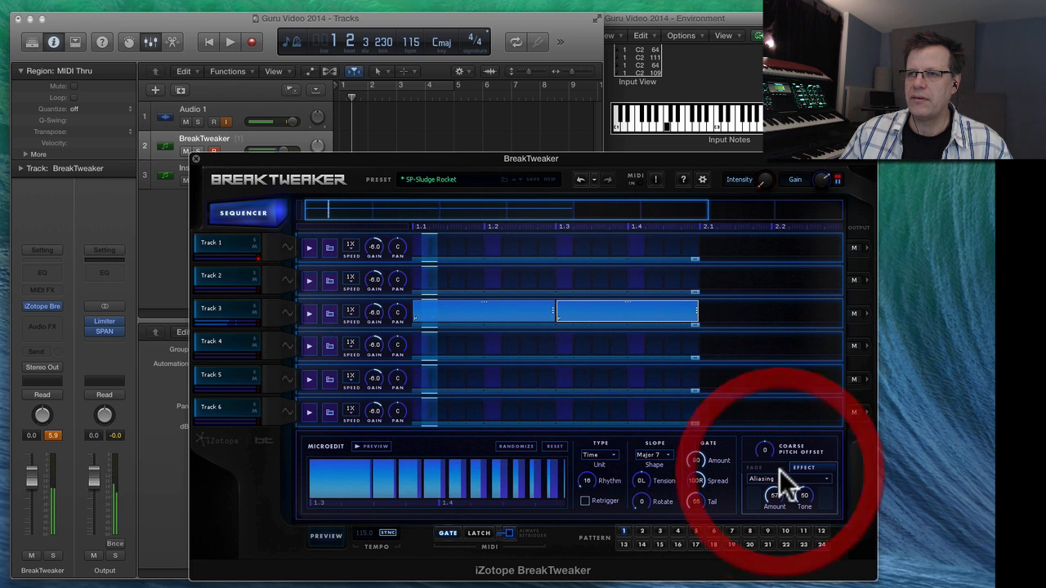
Add steps to Track 1 on all four beats, from 1.1 to 1.4.
click(421, 246)
click(493, 246)
click(562, 246)
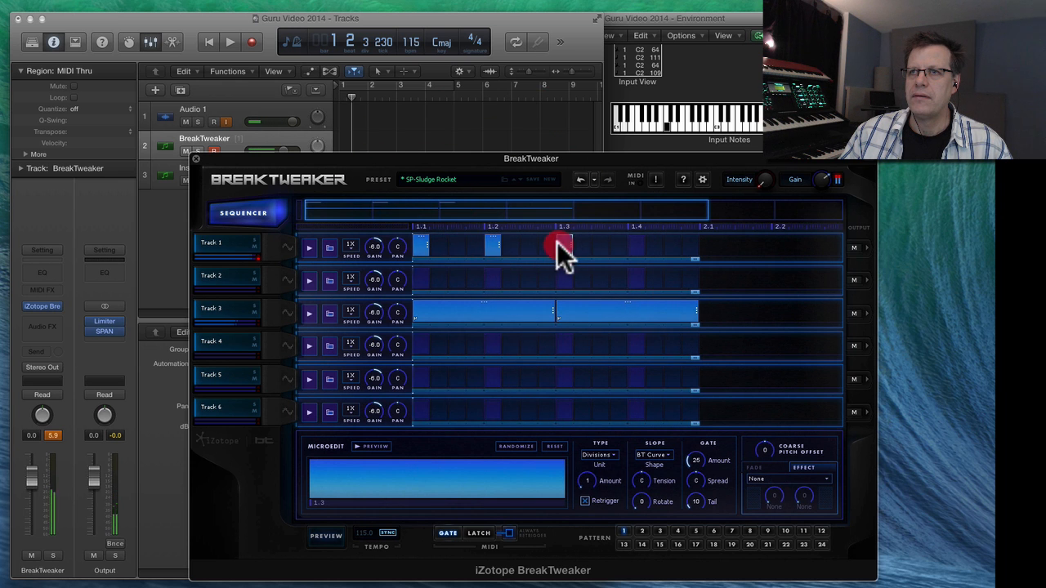
click(635, 245)
Add Track 2 steps on beats 1.2 and 1.4 and lengthen each to three sixteenths.
click(493, 278)
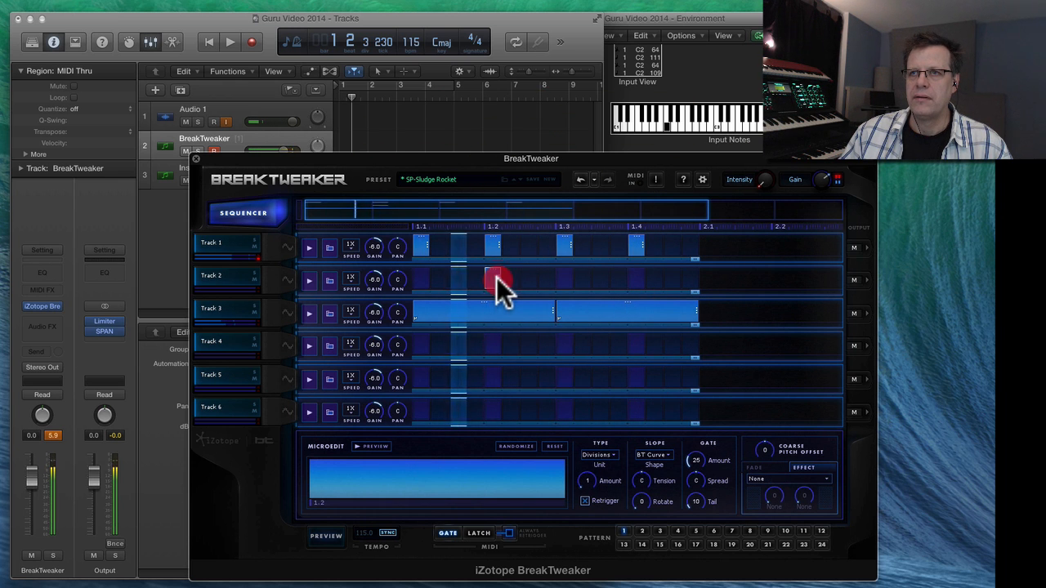
click(634, 278)
drag(501, 277, 549, 276)
drag(645, 274, 680, 281)
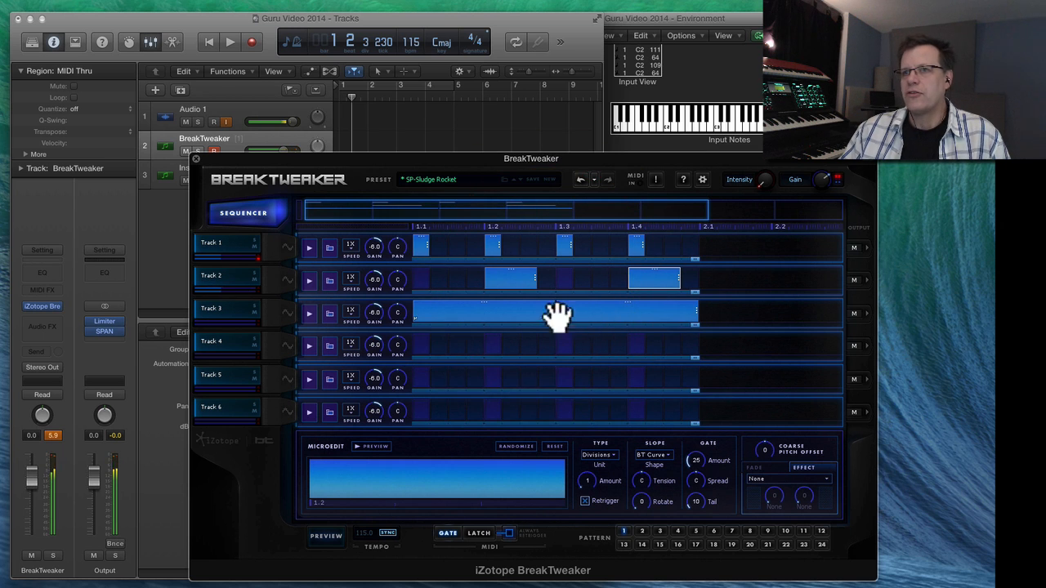
Lengthen the envelope release of Track 2's snare generators, with the second at 5000, and return to the sequencer.
click(511, 286)
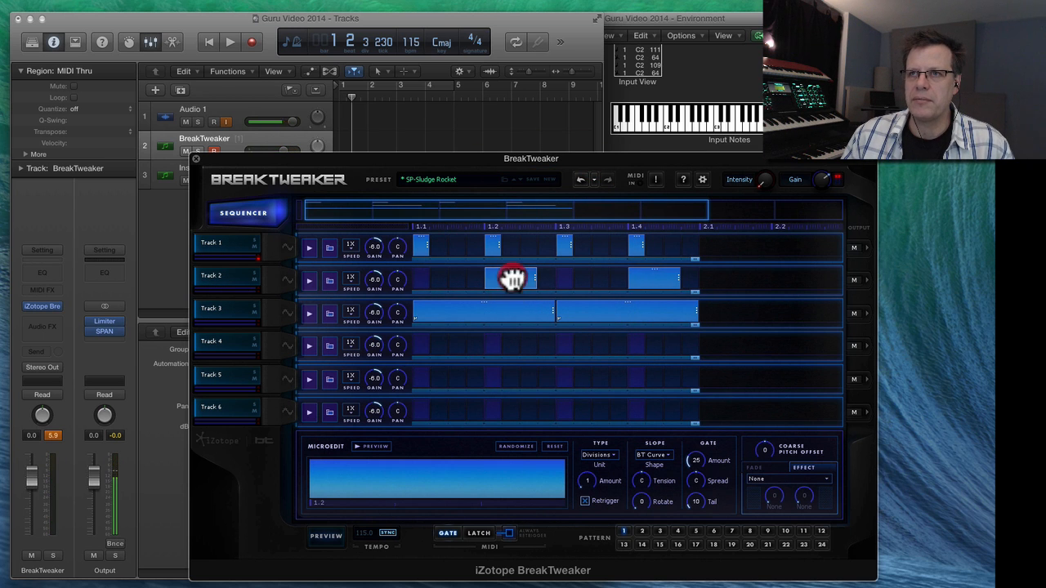
click(287, 279)
click(720, 303)
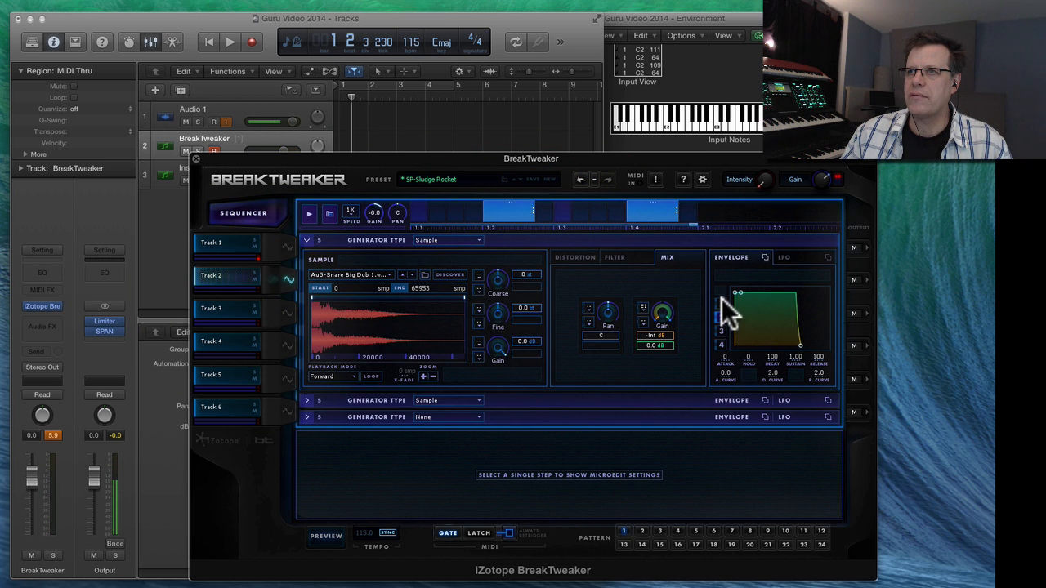
mouse_move(804, 357)
mouse_down()
mouse_move(852, 354)
mouse_move(824, 365)
mouse_up()
click(703, 399)
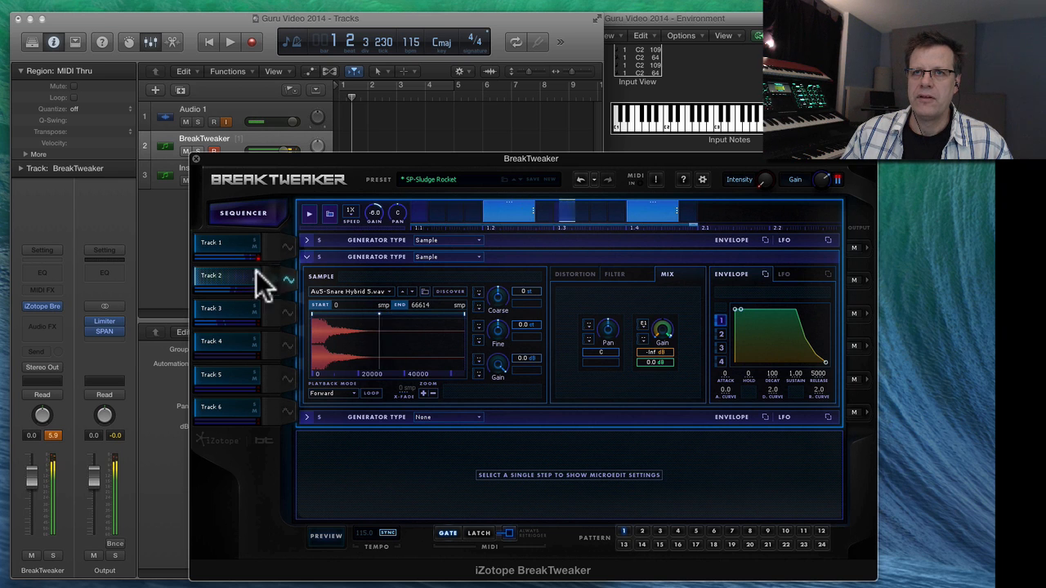
click(290, 282)
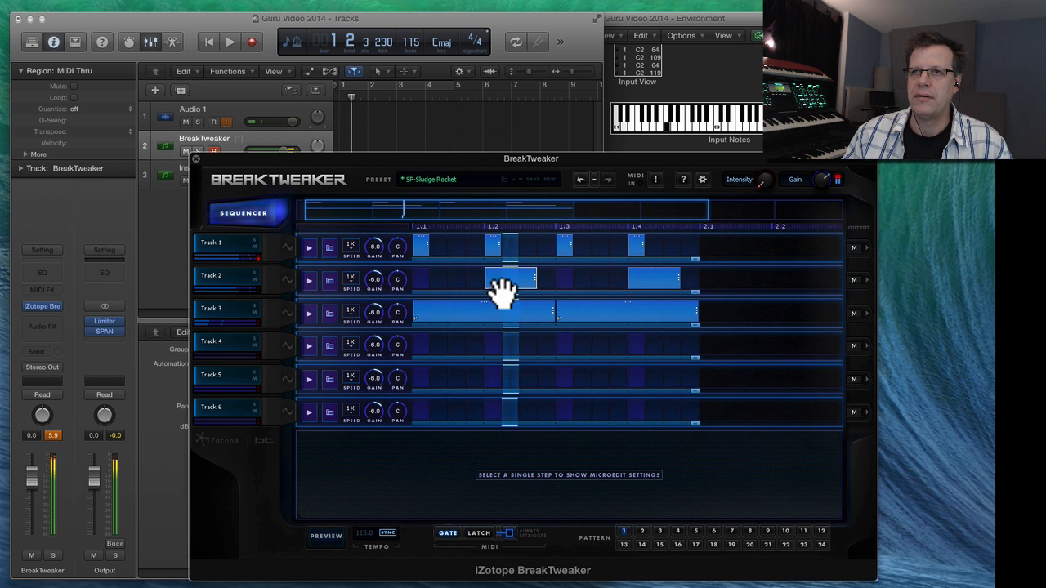
Add a short step directly after Track 2's beat 1.2 step and toggle it to a choke.
right_click(544, 275)
click(545, 274)
right_click(544, 272)
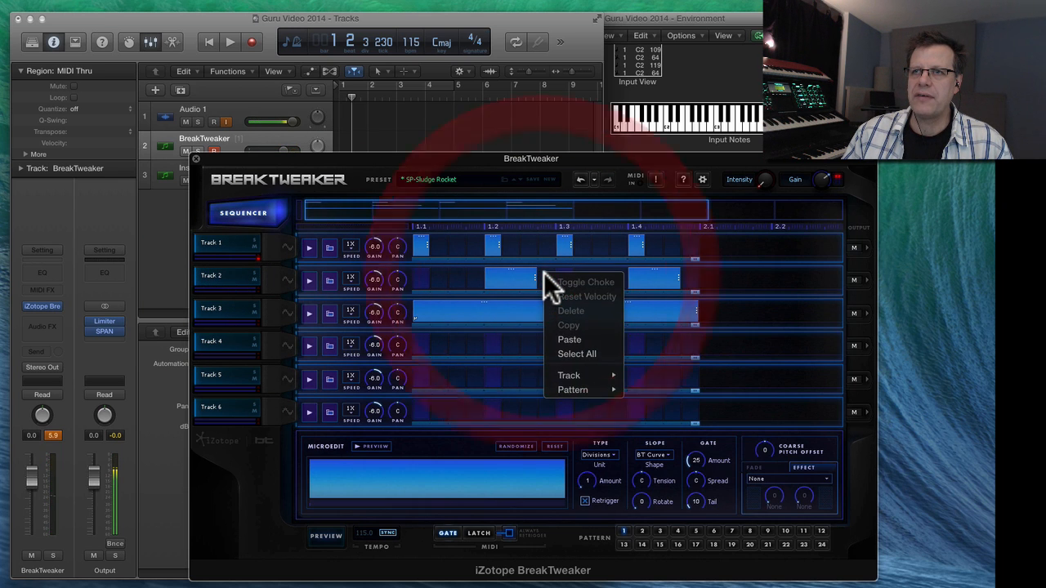
click(543, 272)
click(543, 272)
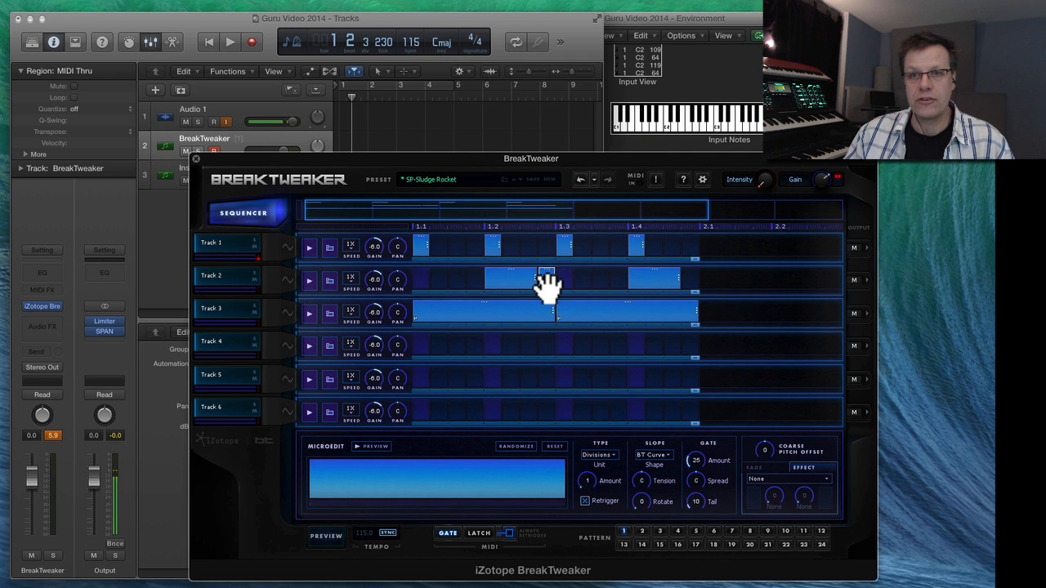
right_click(545, 276)
click(567, 286)
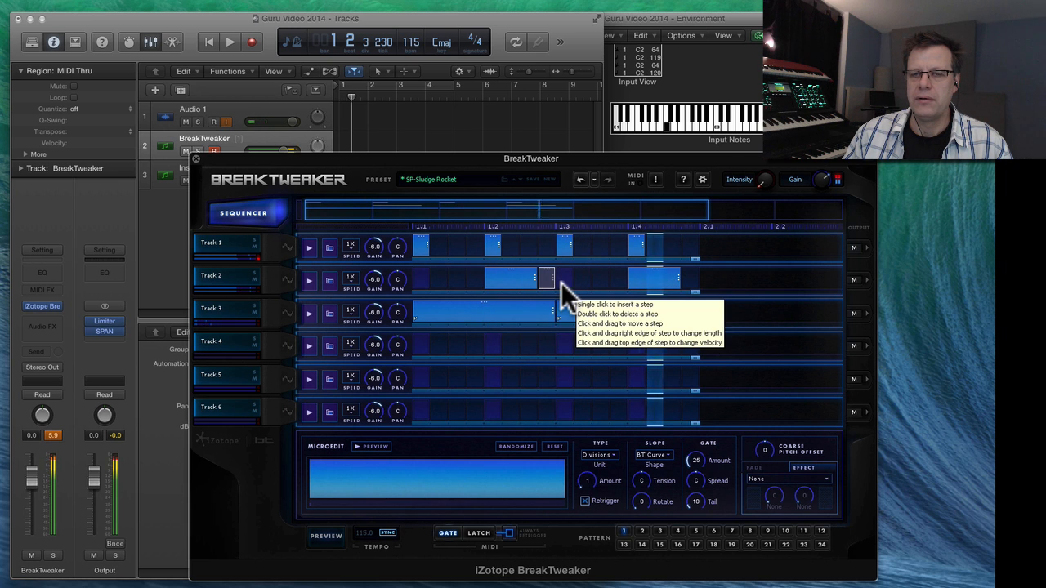
Fill beat 1.1 of Track 2 with four sixteenth steps and toggle the second and fourth to chokes.
click(419, 280)
click(441, 279)
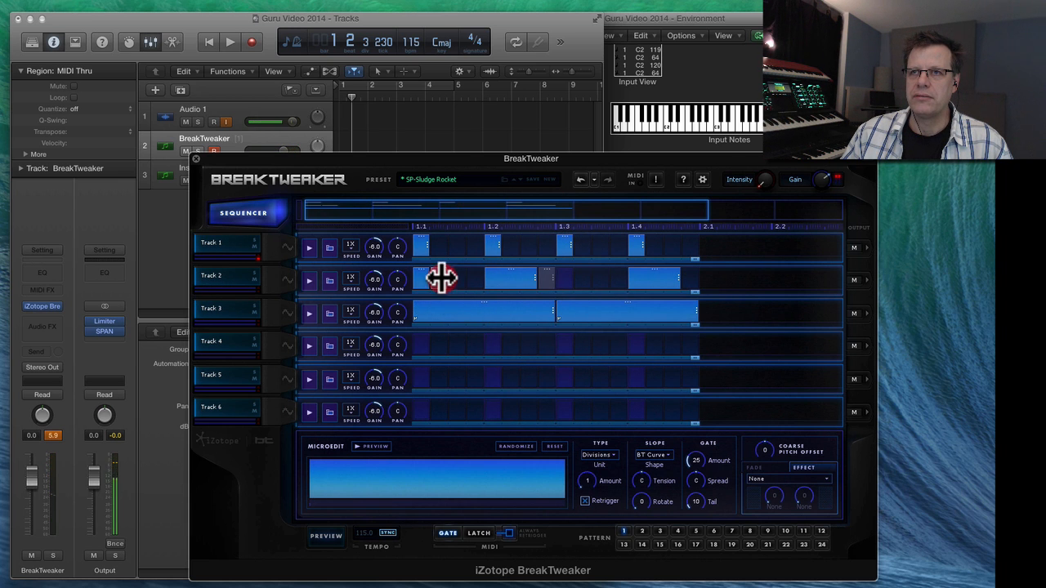
click(458, 280)
click(473, 279)
right_click(431, 280)
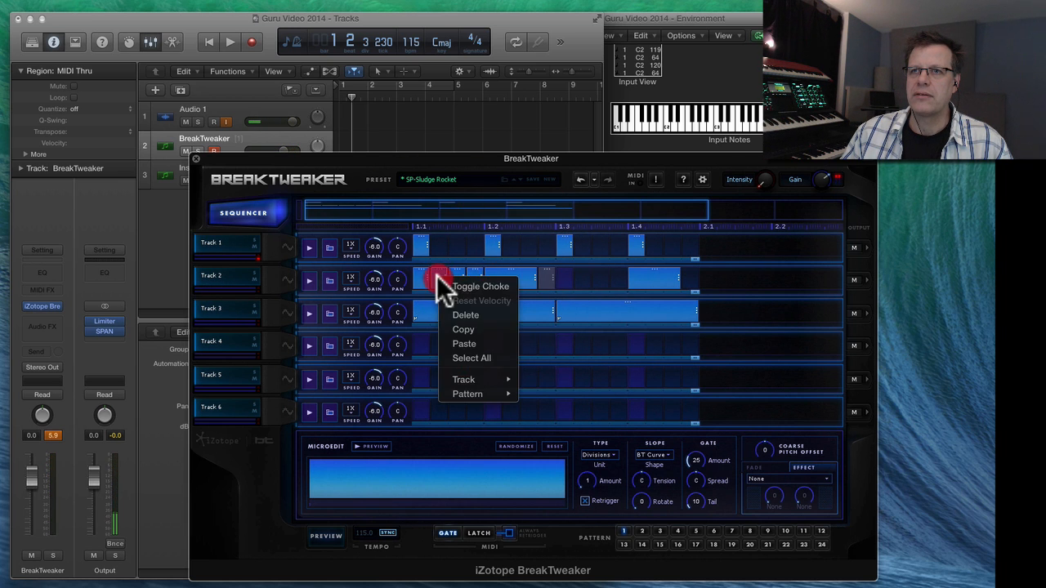
right_click(477, 280)
click(495, 288)
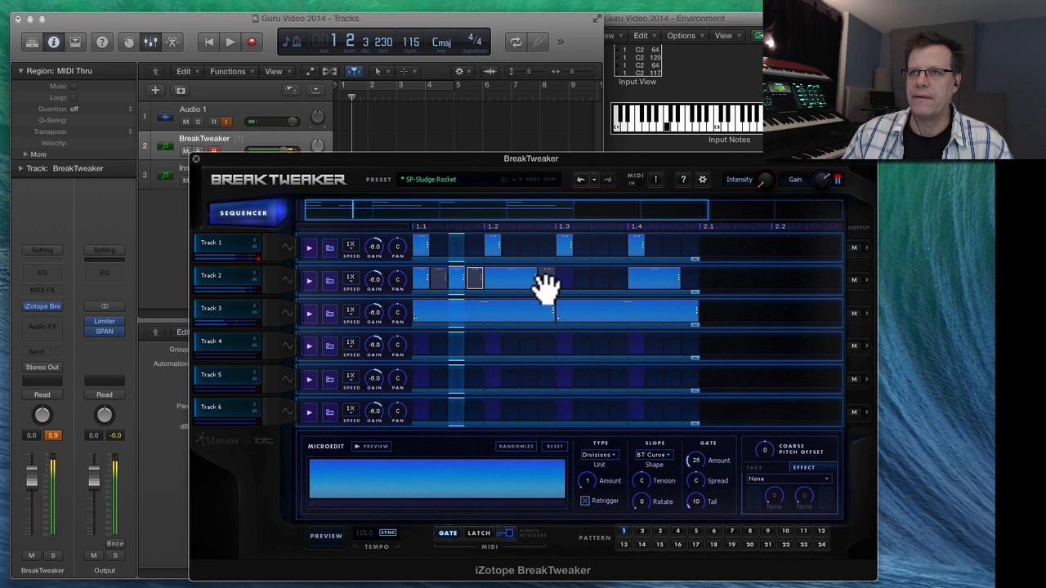
Place Track 2's choke one sixteenth after beat 1.3 and lengthen the beat 1.2 step up to it.
click(583, 279)
drag(535, 279, 576, 282)
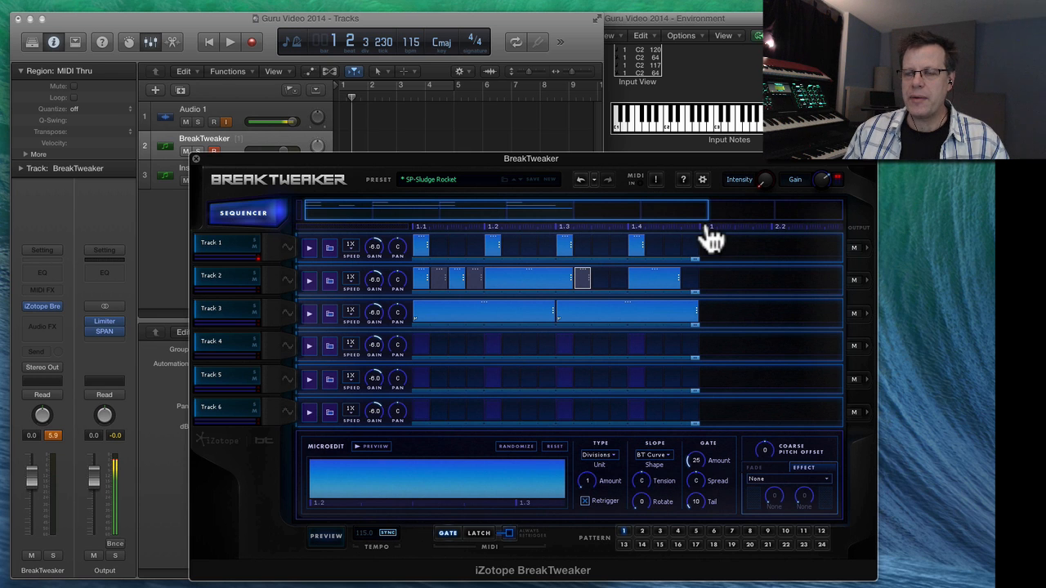
click(458, 310)
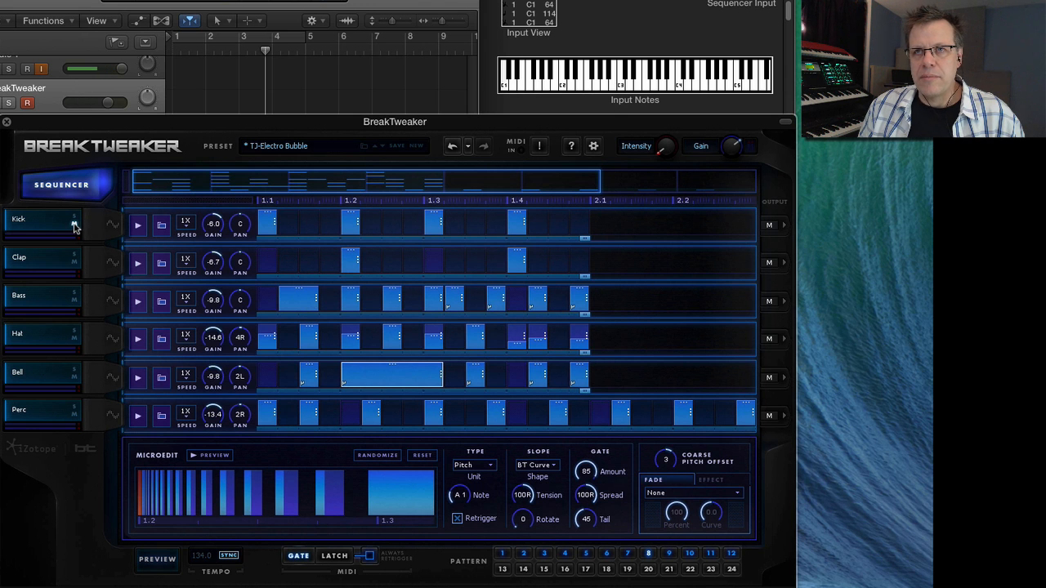
Examine the Kick track's sample generator and the Bass track's first two synth generators, and return to the sequencer.
click(113, 224)
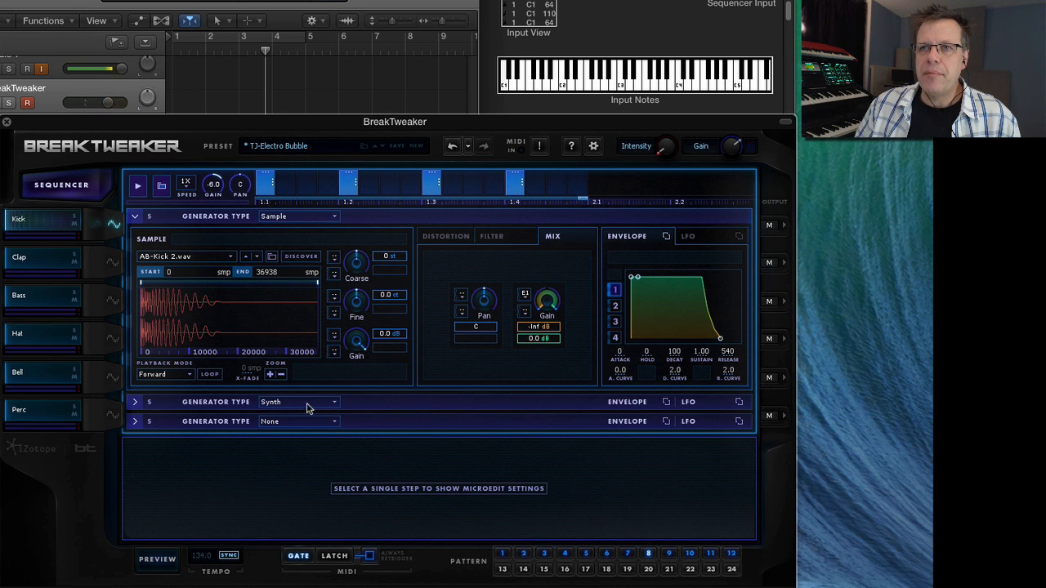
click(386, 404)
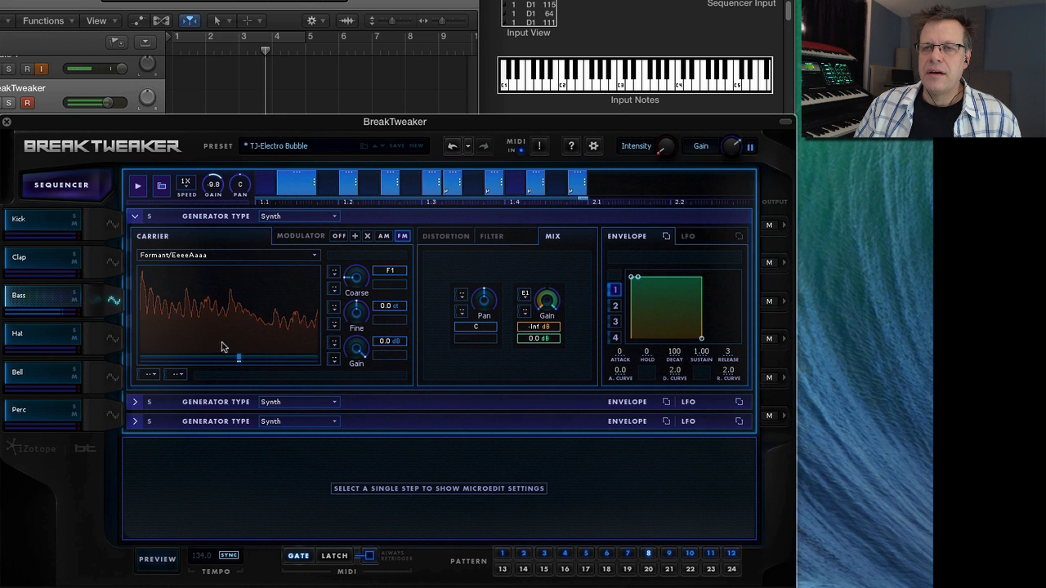
click(135, 401)
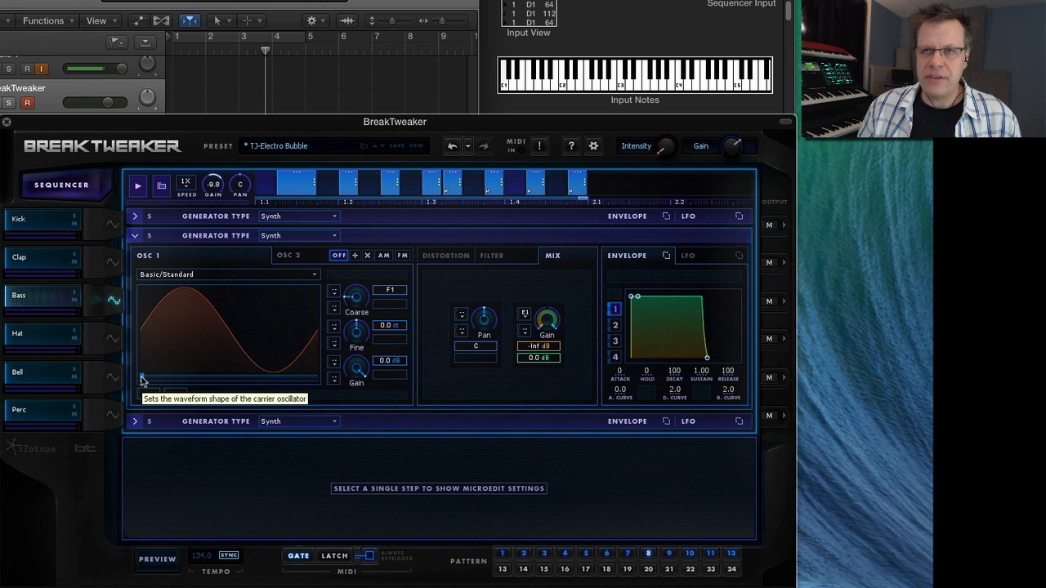
mouse_move(142, 380)
mouse_down()
mouse_move(326, 391)
mouse_move(142, 380)
mouse_up()
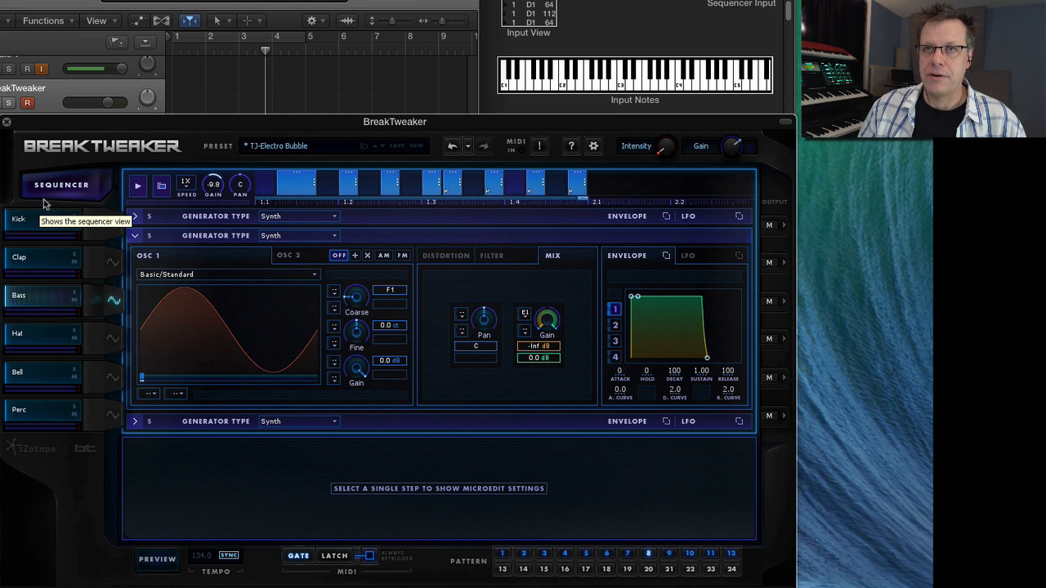
click(113, 299)
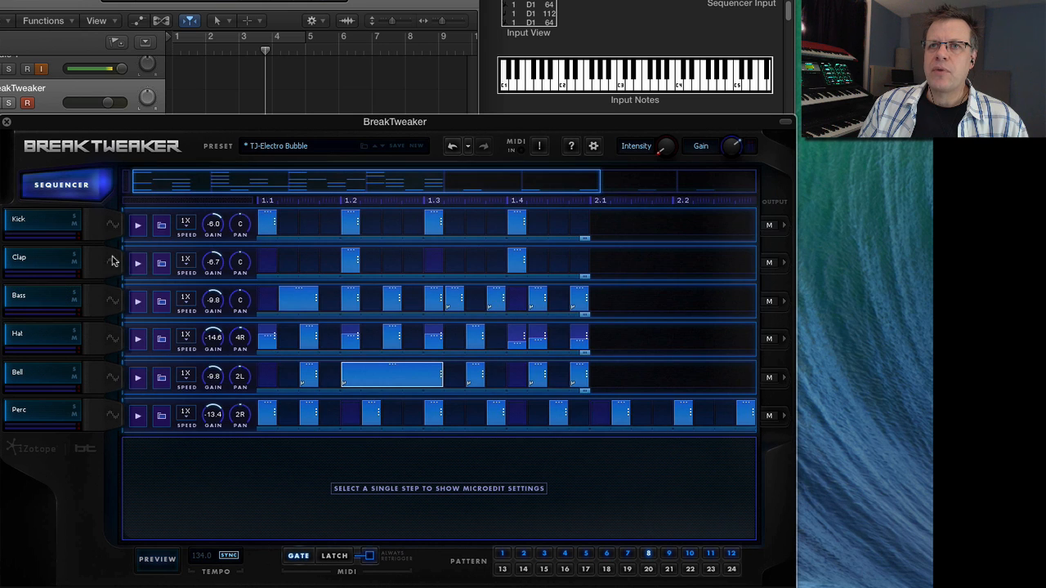
Browse the Kick track's generator presets in the Demo, HiHat and Kick categories, and close the browser without loading one.
click(162, 227)
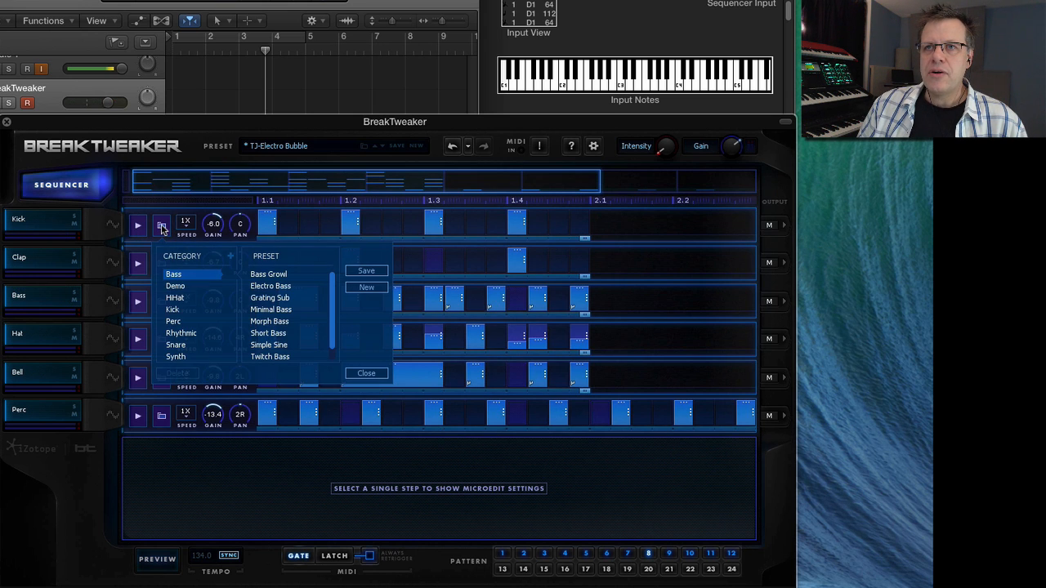
click(183, 286)
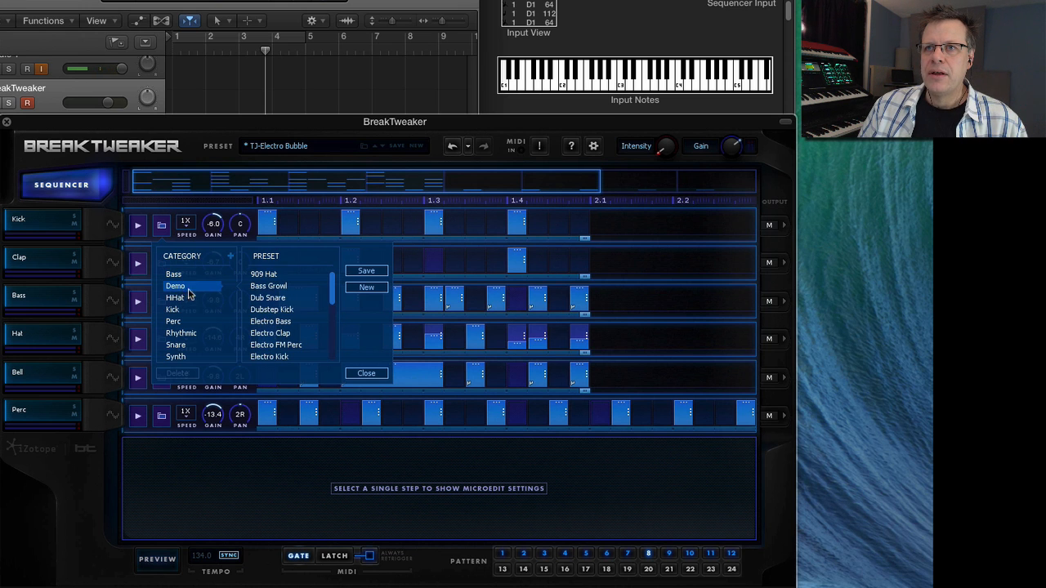
click(182, 298)
click(173, 310)
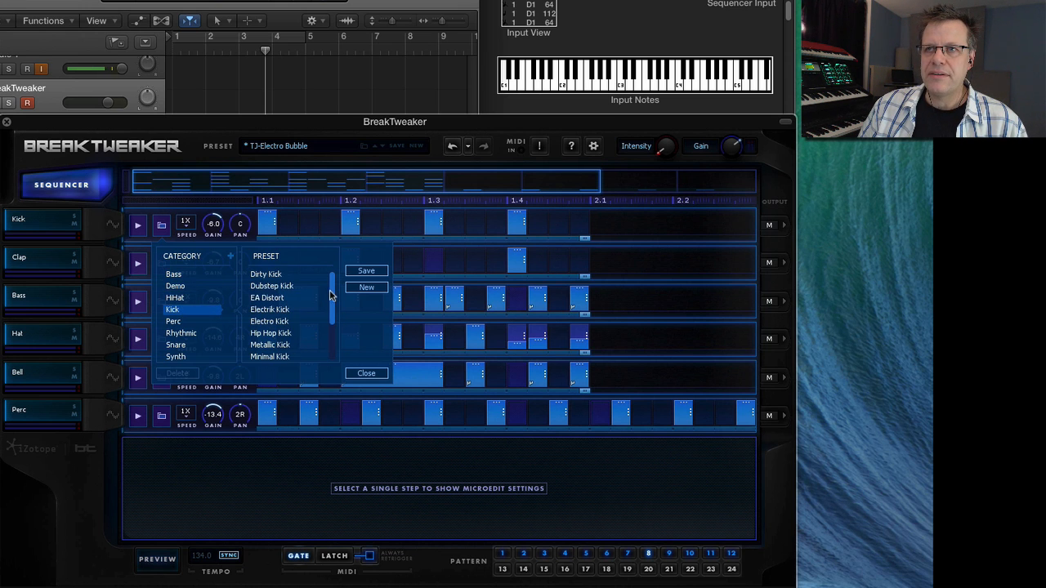
drag(333, 294, 338, 261)
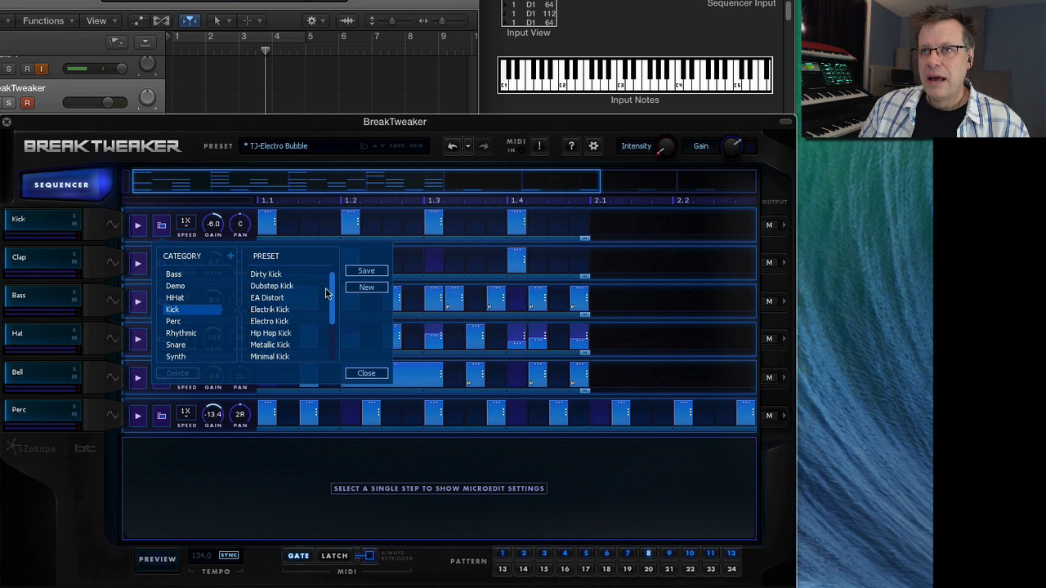
drag(335, 291, 331, 329)
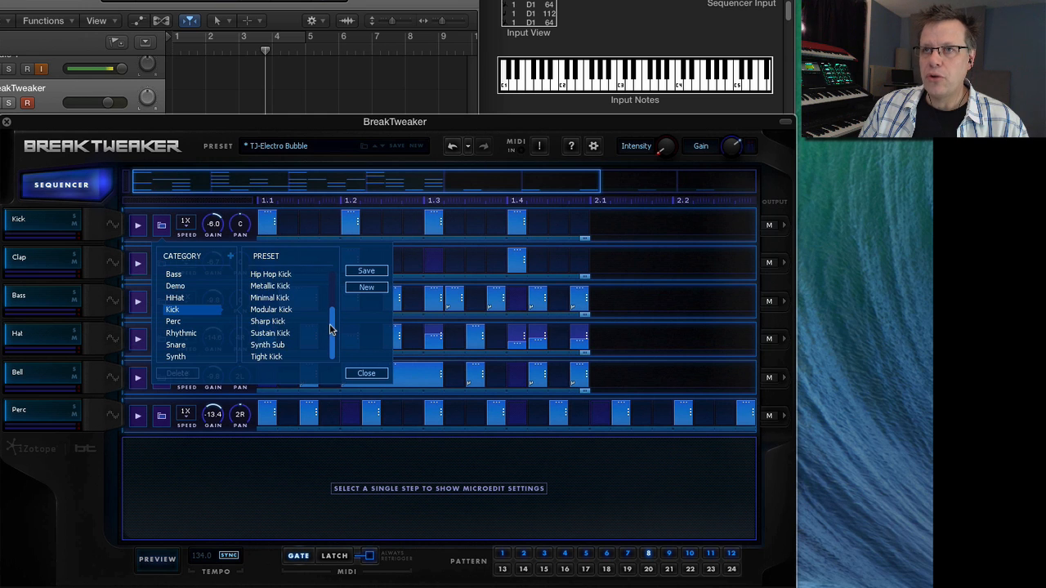
click(188, 288)
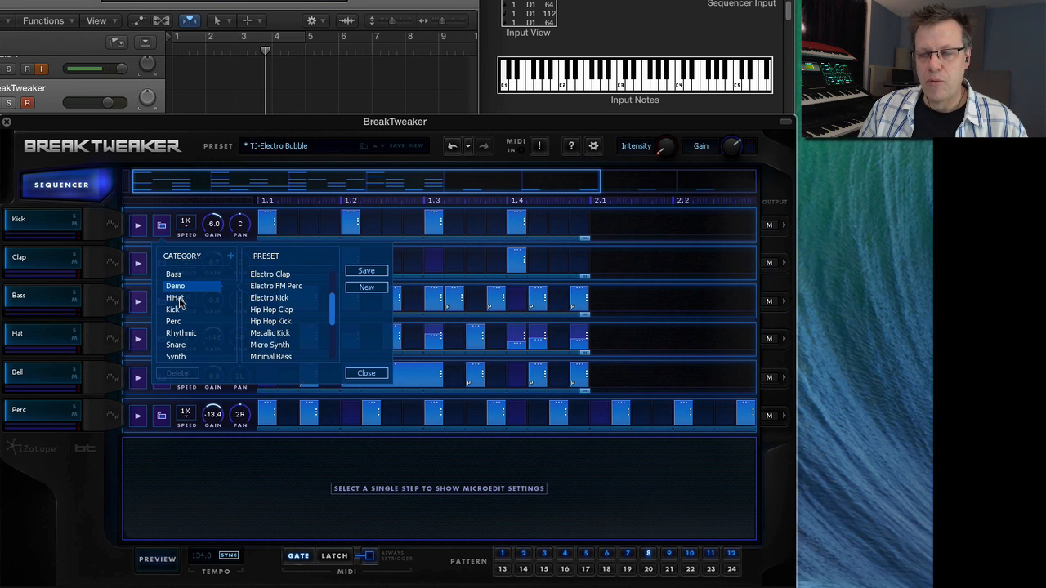
click(179, 312)
click(186, 288)
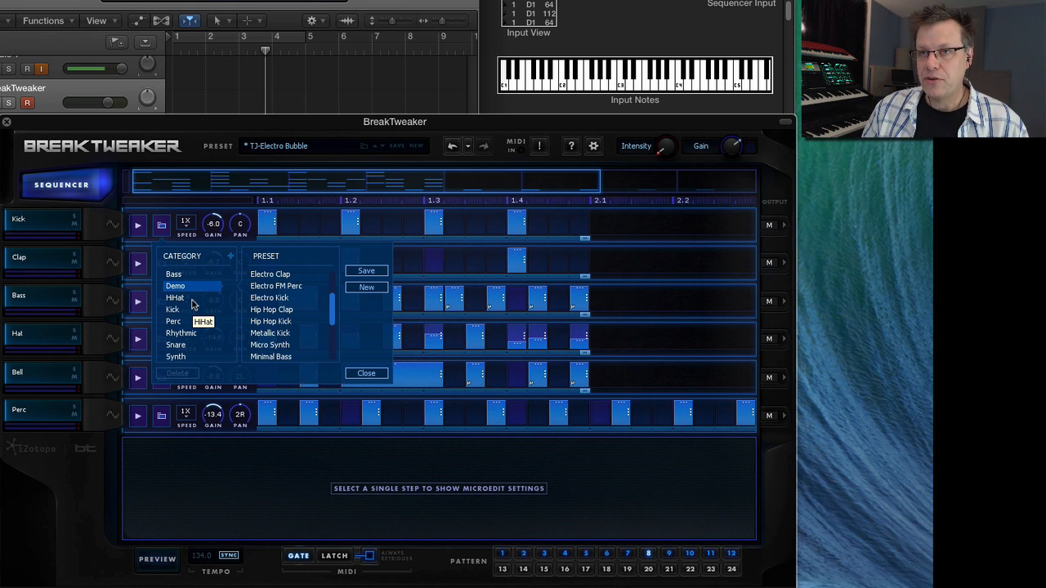
drag(333, 310, 335, 353)
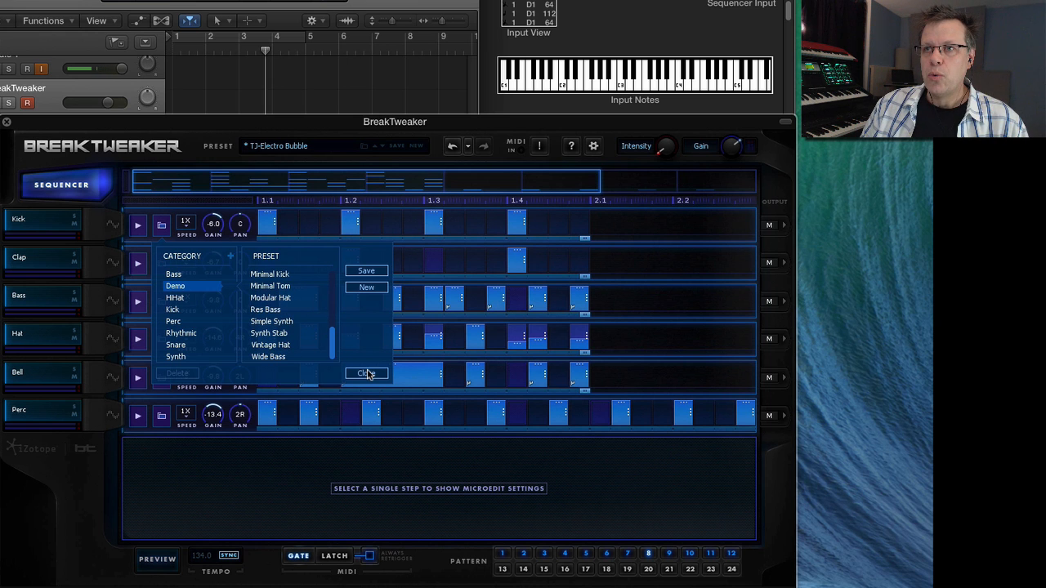
click(365, 373)
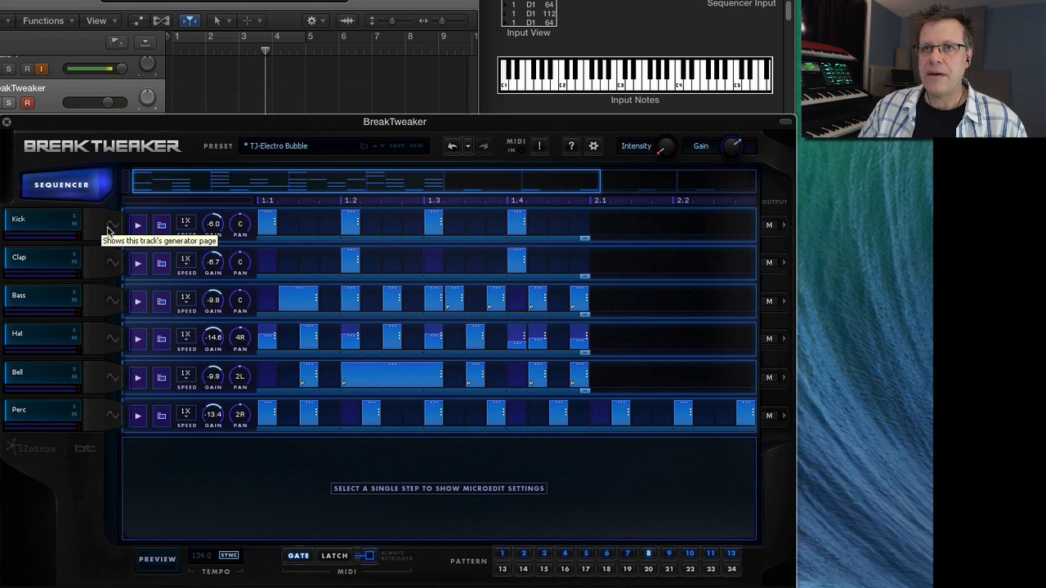
Browse the 1-Kick sample folder for the Kick track's sample generator and close it without choosing a sample.
click(113, 225)
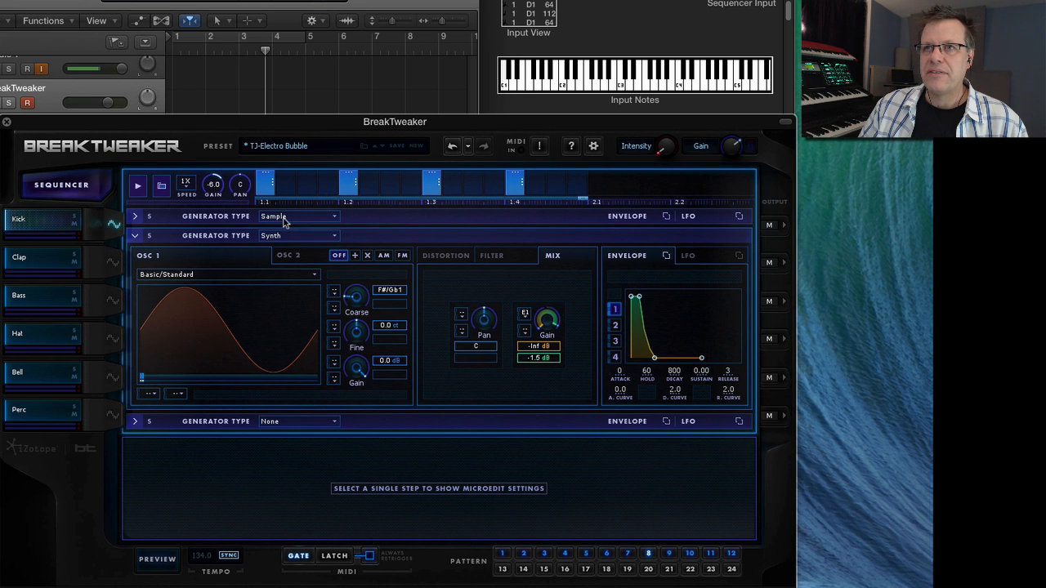
click(363, 218)
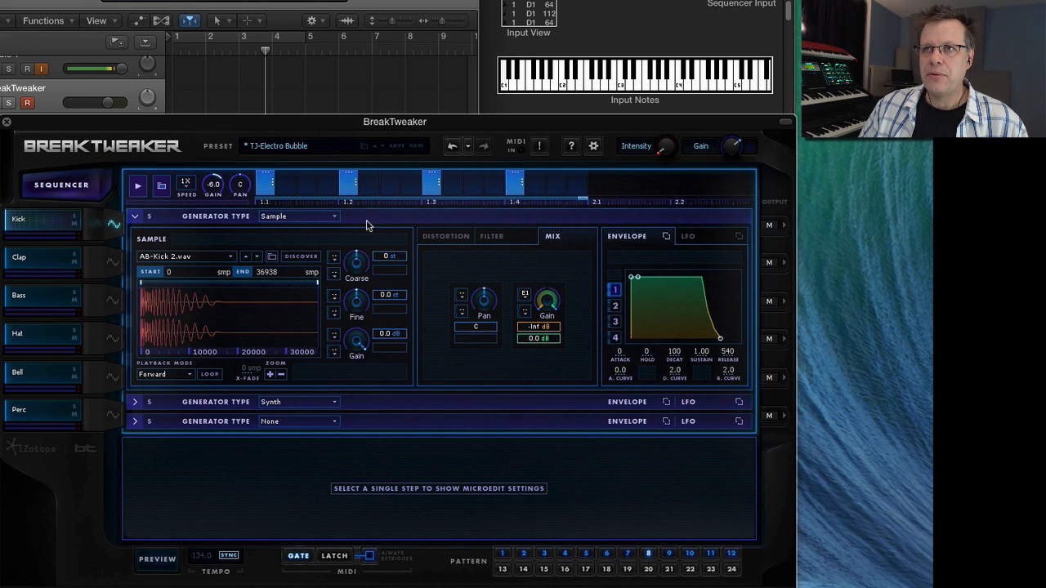
click(195, 257)
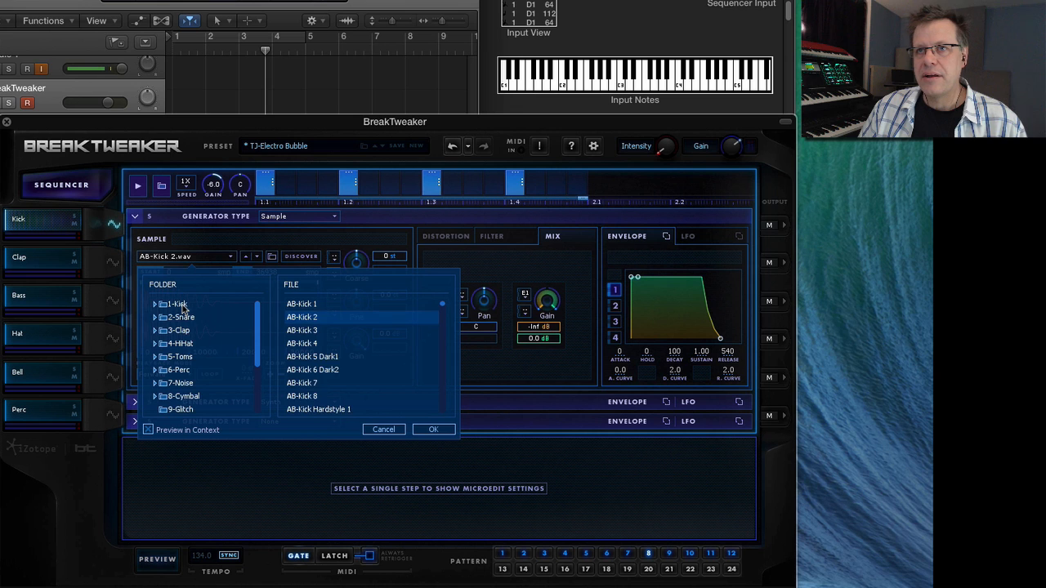
click(178, 303)
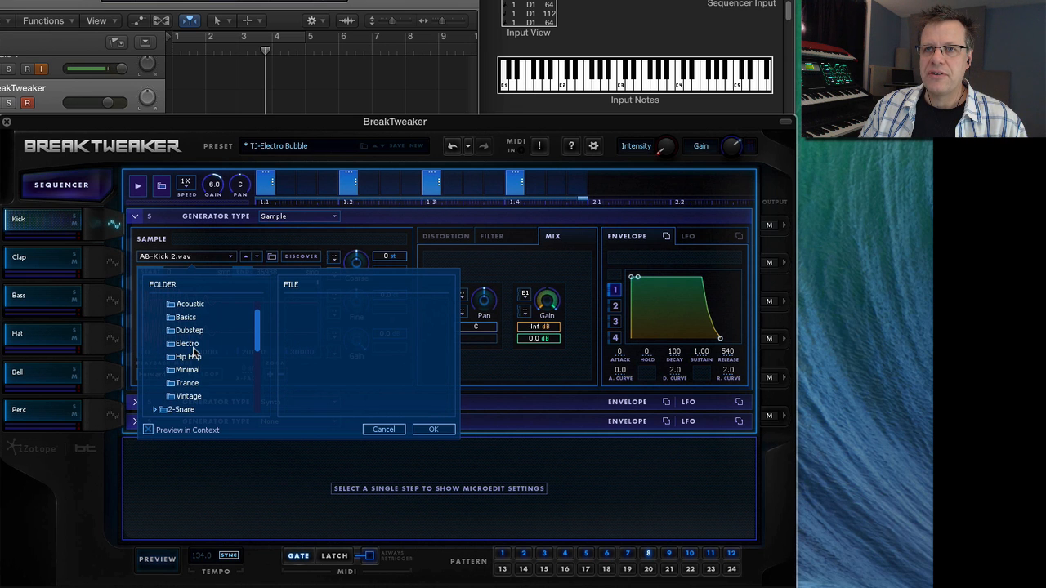
click(180, 304)
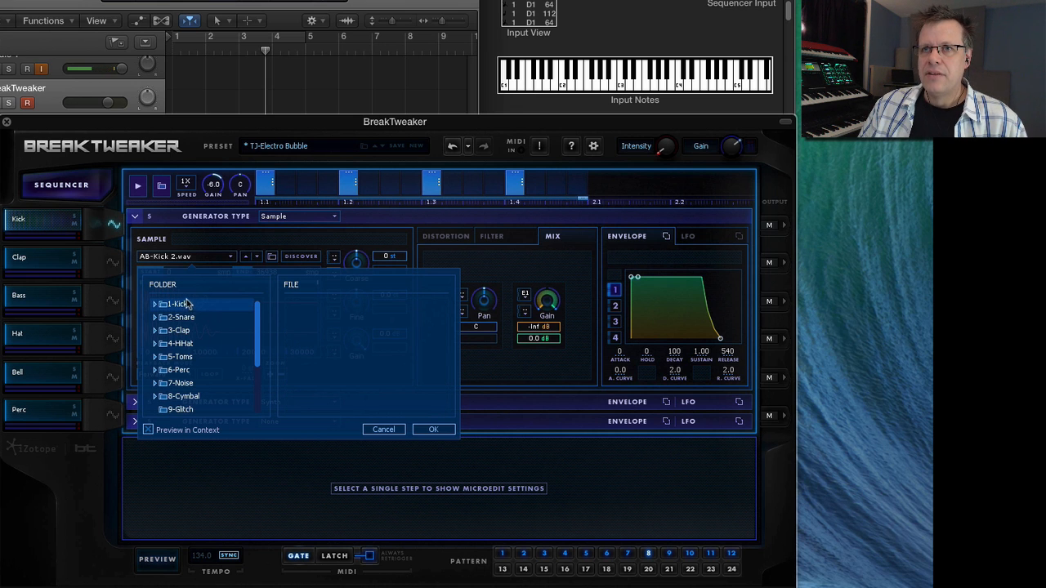
click(383, 429)
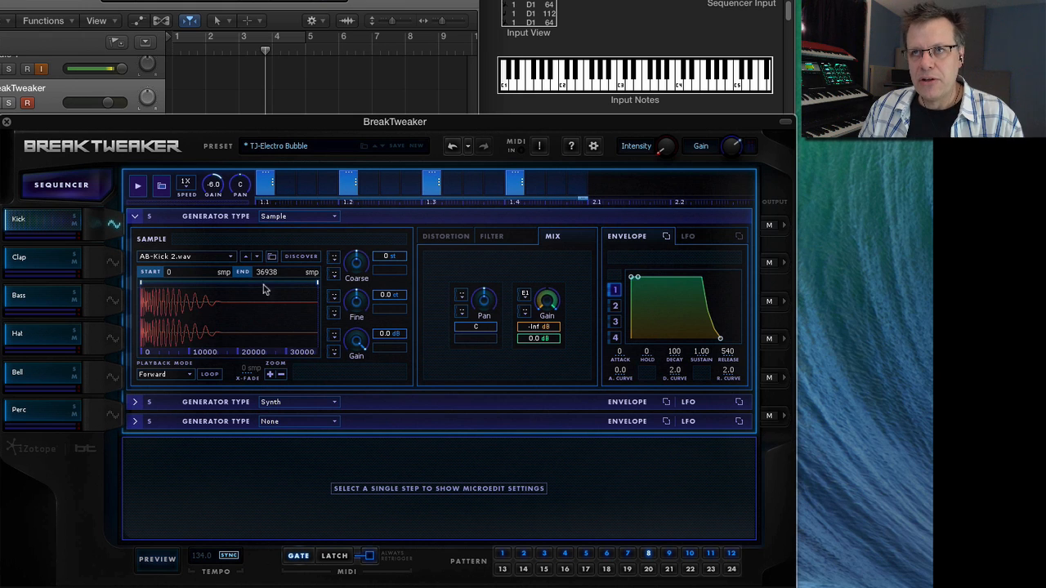
View the Discover suggestions of similar samples for AB-Kick 2.wav, dismiss them and return to the sequencer.
click(302, 256)
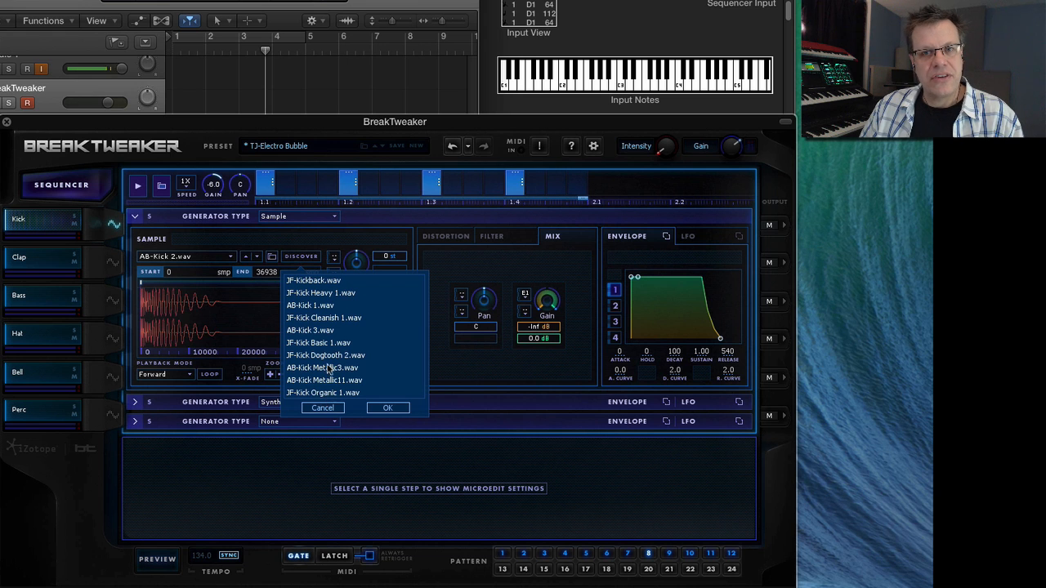
click(322, 407)
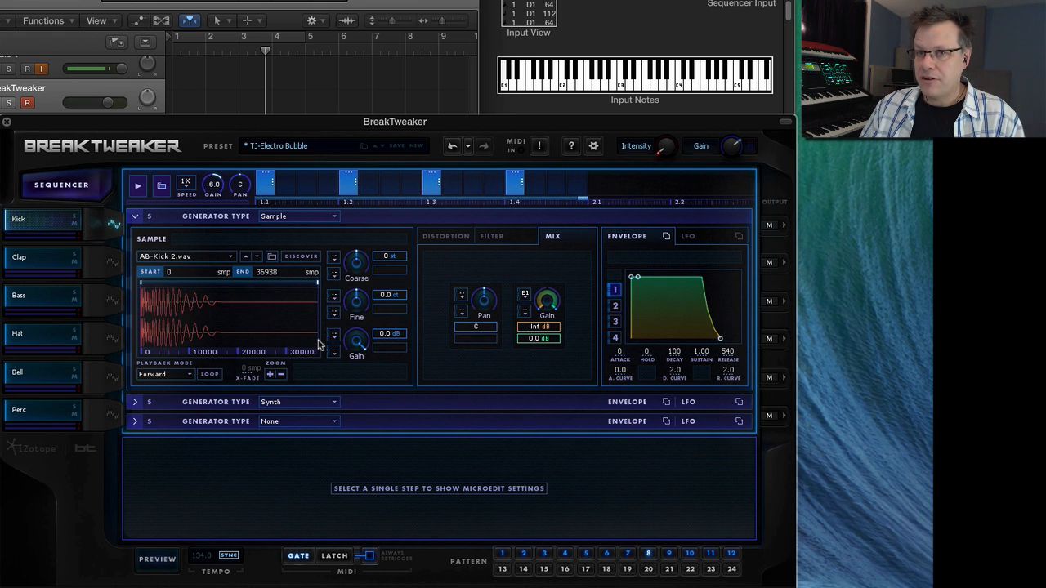
click(134, 215)
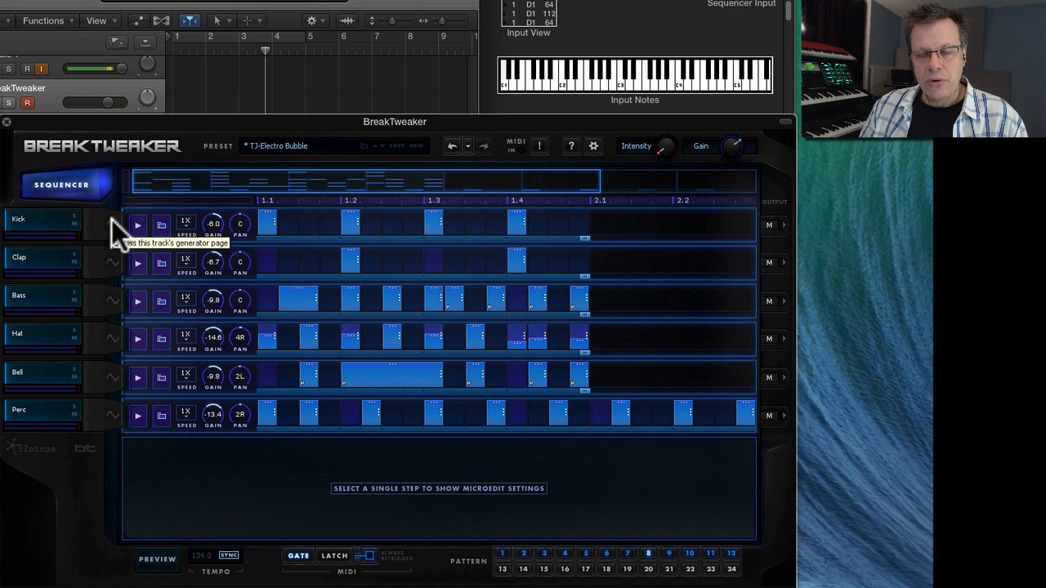
Review the Kick track's Demo and Kick generator presets once more and close the browser.
click(160, 224)
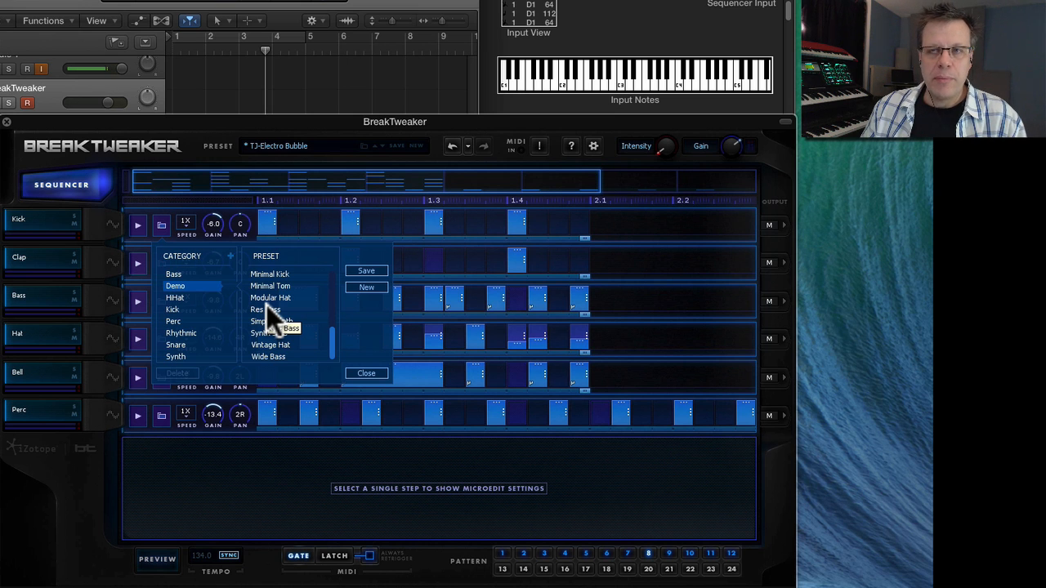
drag(330, 344, 332, 279)
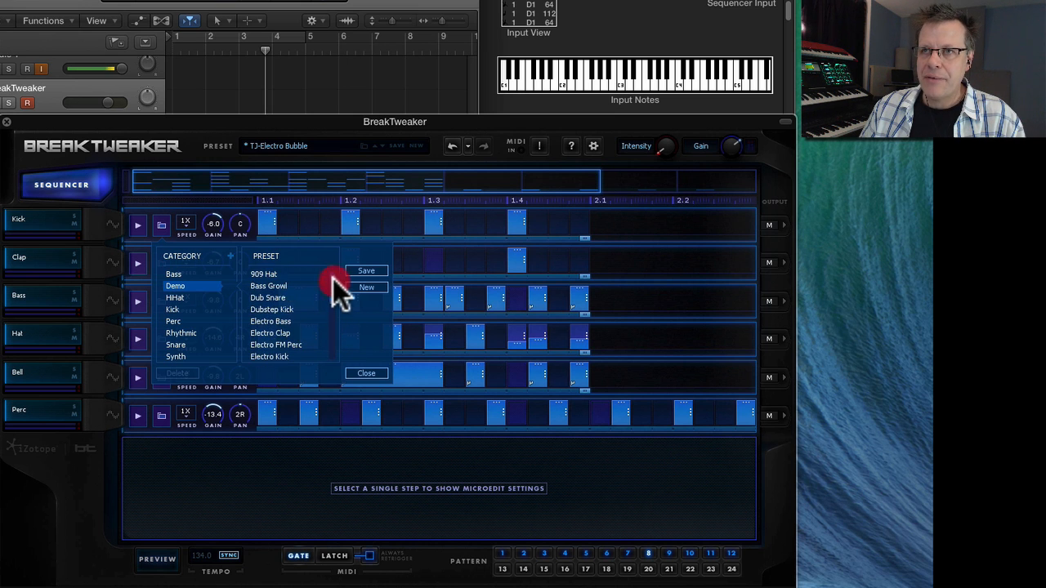
click(173, 310)
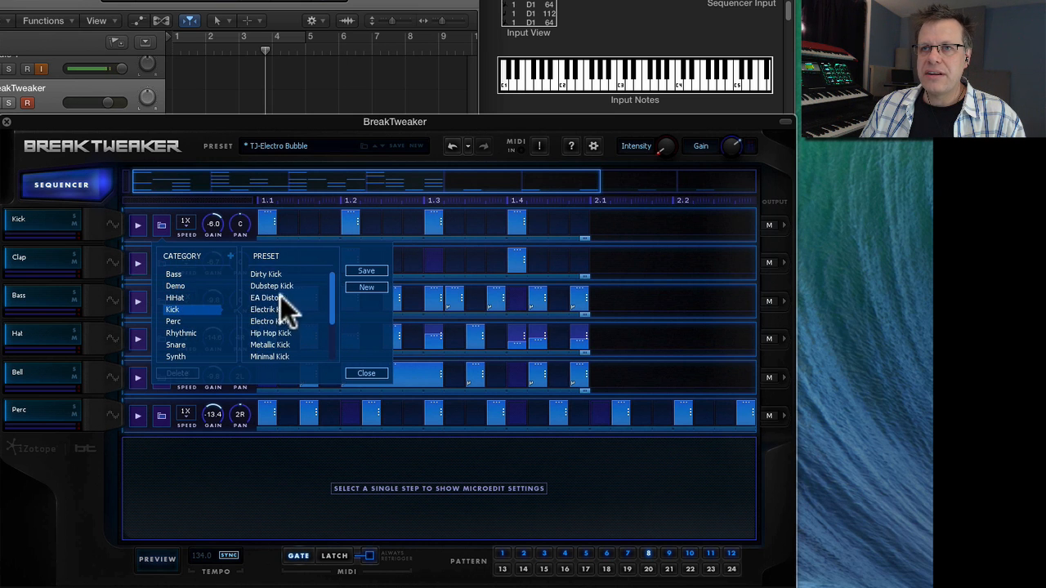
drag(325, 288, 332, 262)
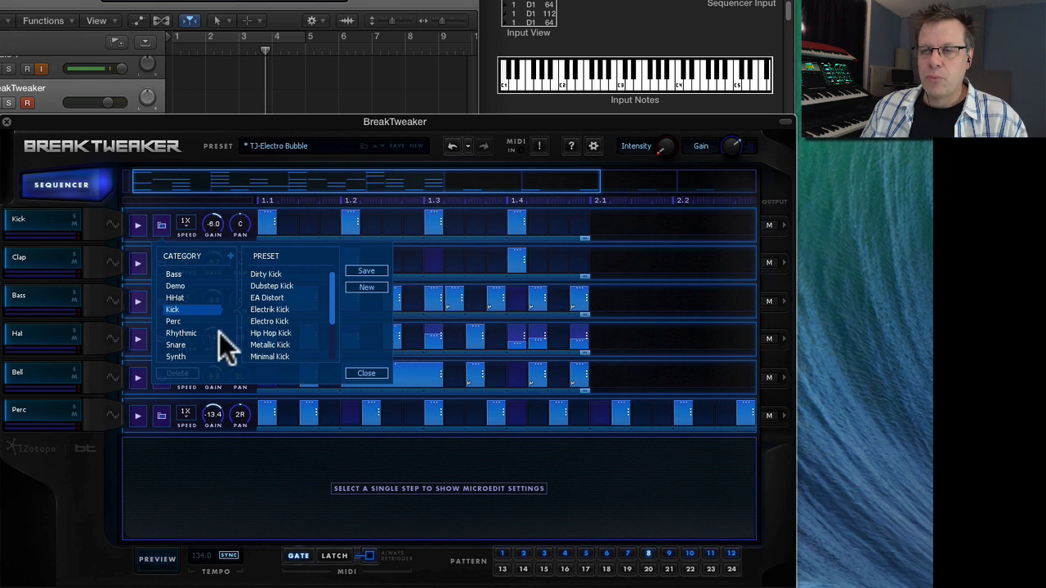
click(365, 373)
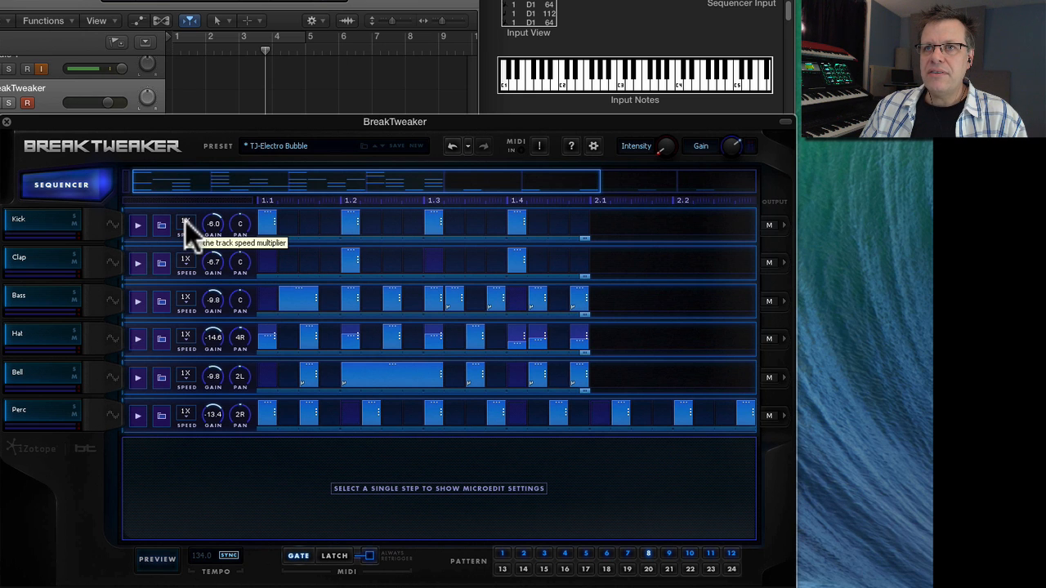
Try speed multipliers of 1/3X and 3X on the Kick track and set it back to 1X.
click(185, 220)
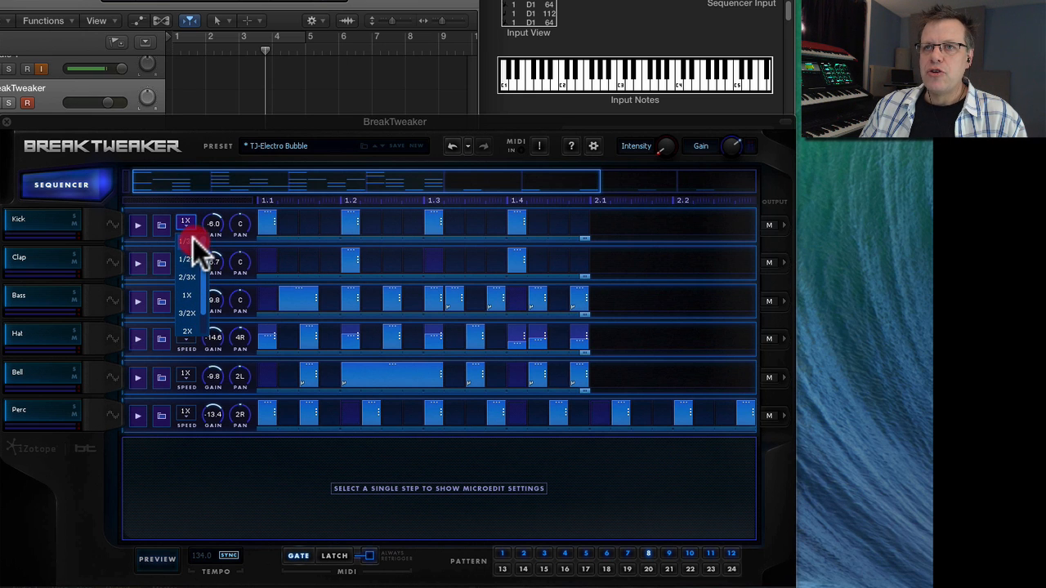
click(194, 237)
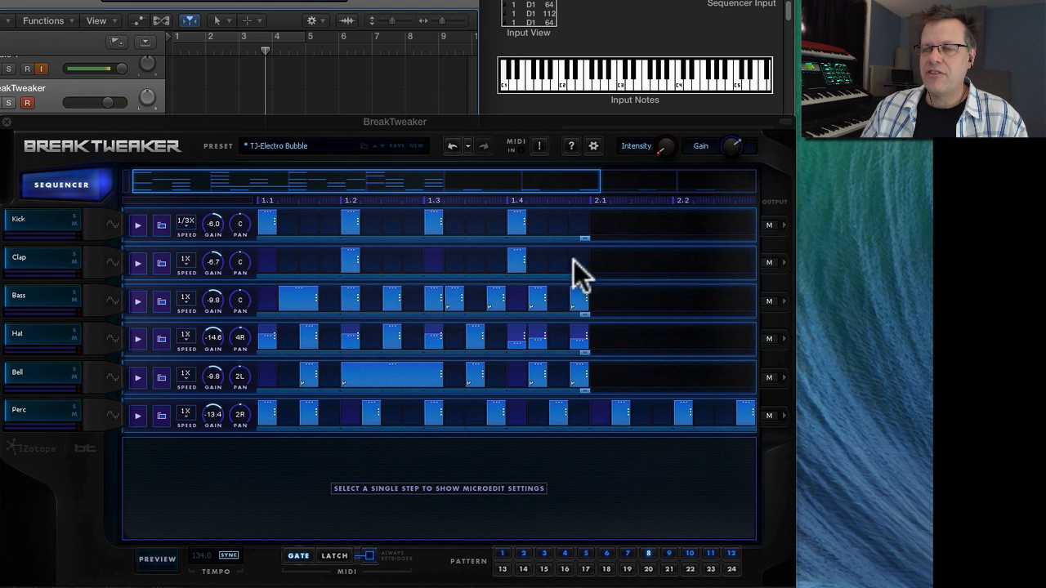
click(187, 223)
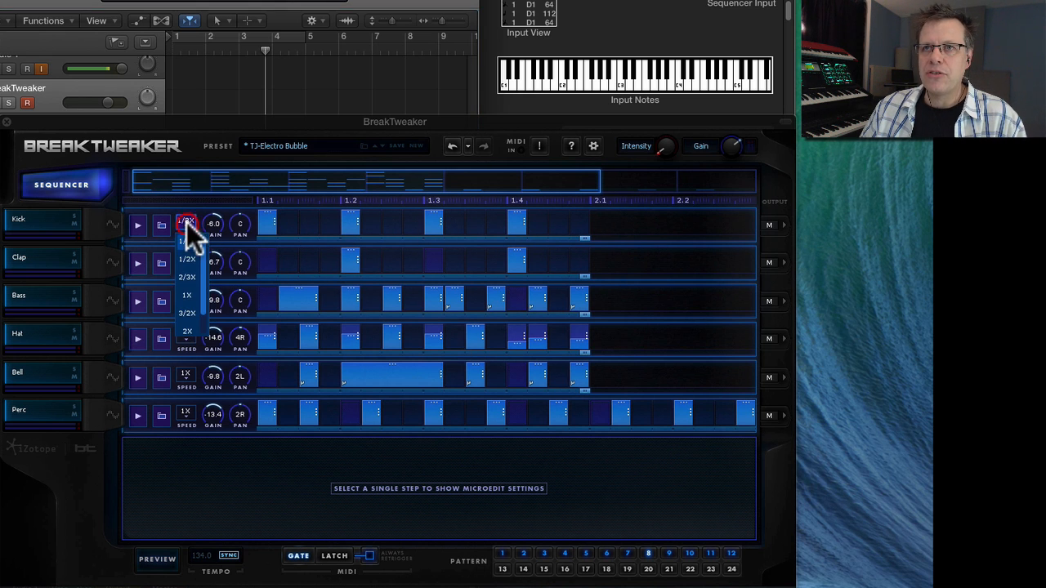
scroll(188, 317, down, 2)
click(189, 313)
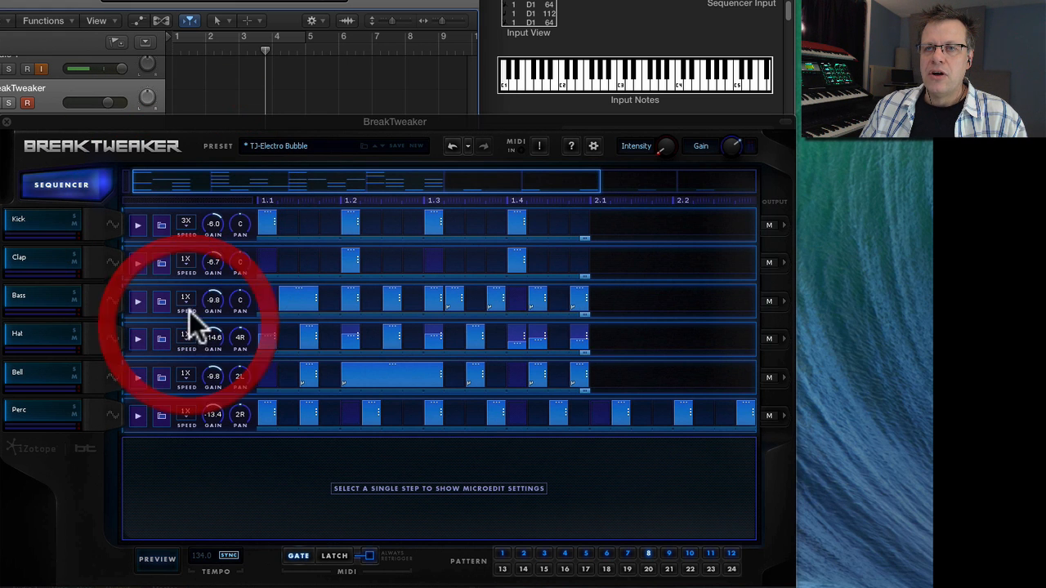
click(186, 224)
click(188, 269)
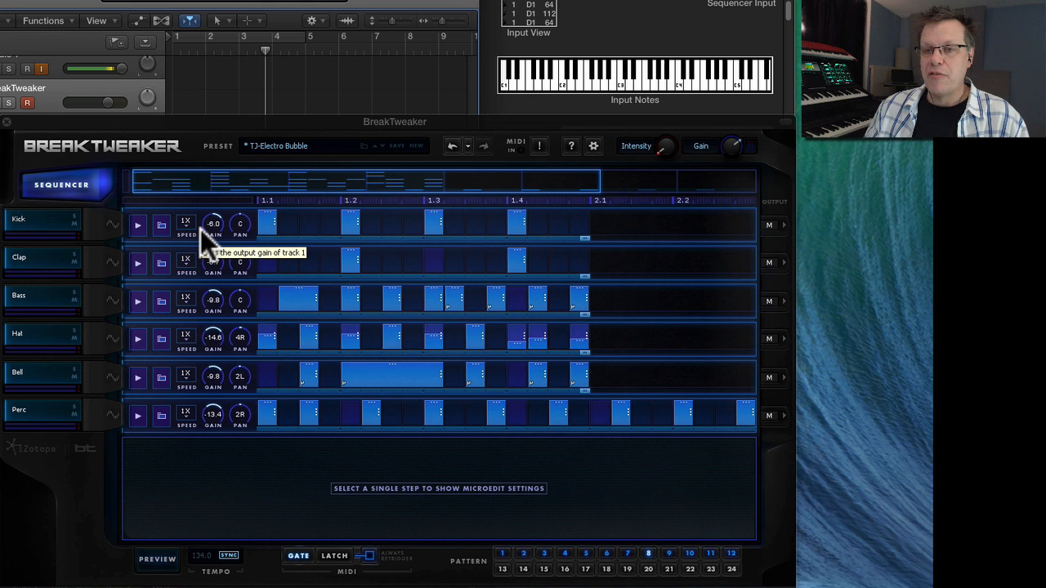
Raise the Kick track's gain to -0.3 and pan it slightly to the left.
drag(200, 229, 238, 244)
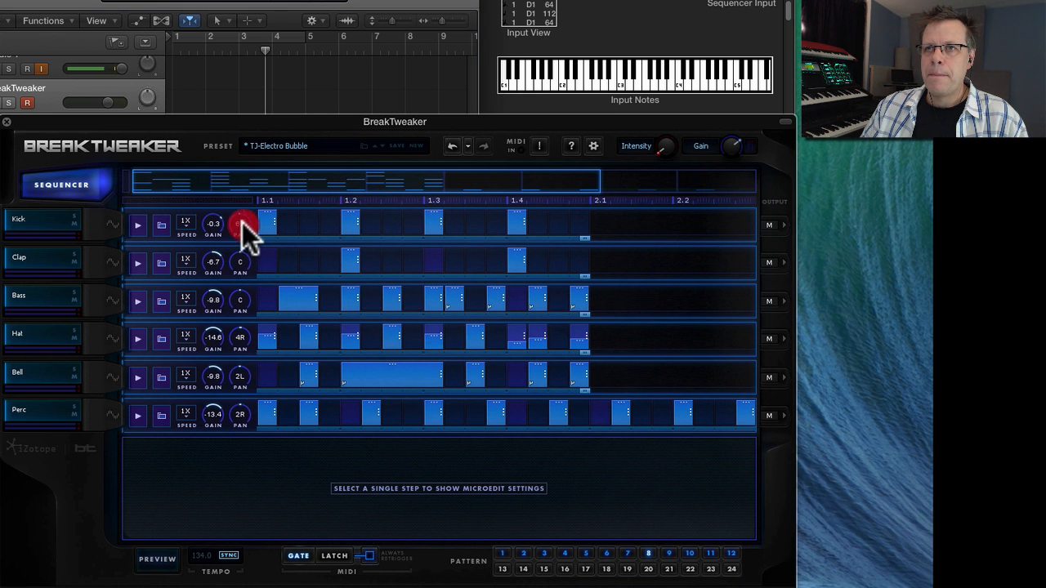
Add a step to the Kick track halfway between beats 1.1 and 1.2, clearing the sixteenth just before it.
click(283, 222)
click(311, 222)
click(291, 225)
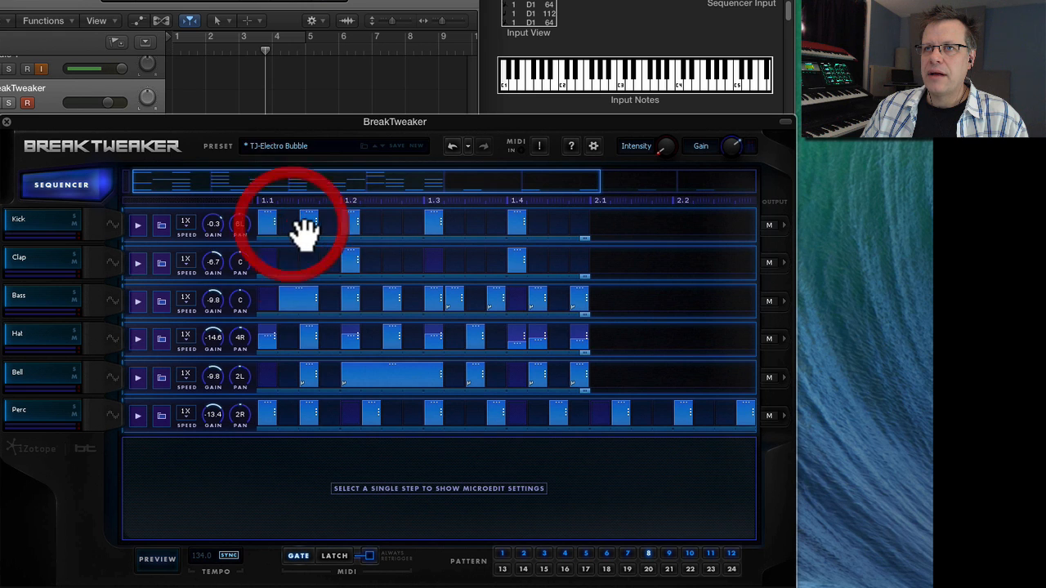
Delete the Kick step halfway between beats 1.1 and 1.2, and try a shorter Kick track length before restoring it to beat 2.1.
click(309, 222)
click(309, 223)
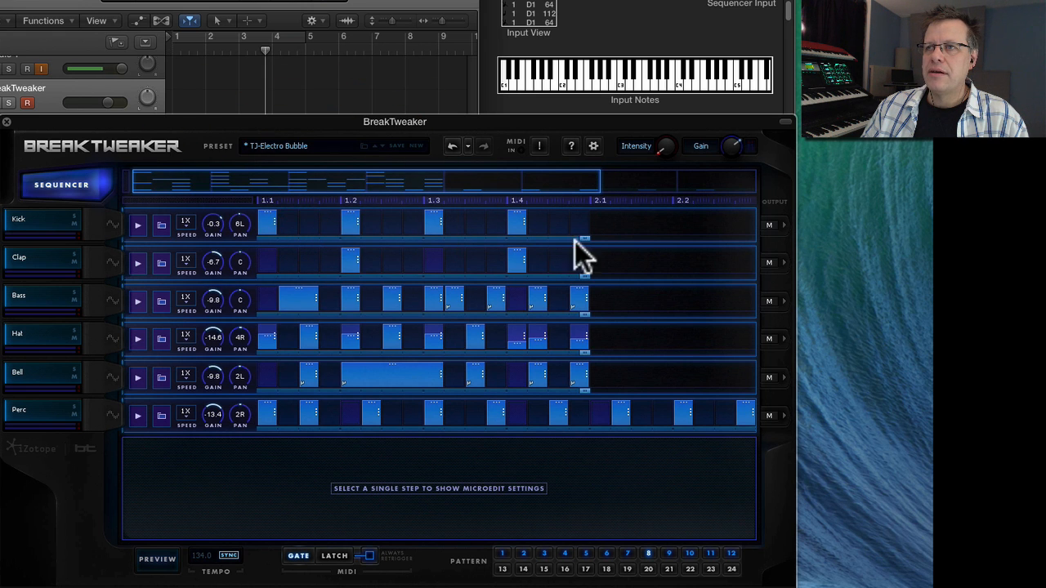
drag(574, 241, 481, 243)
drag(554, 242, 588, 243)
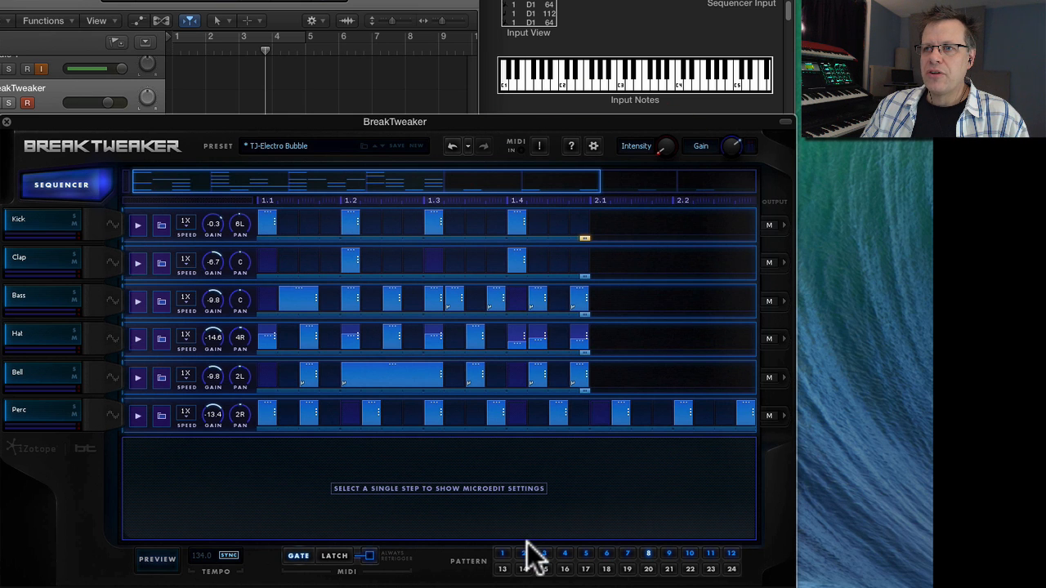
Look through patterns 1 to 5 to compare their sequences and return to pattern 1.
click(502, 553)
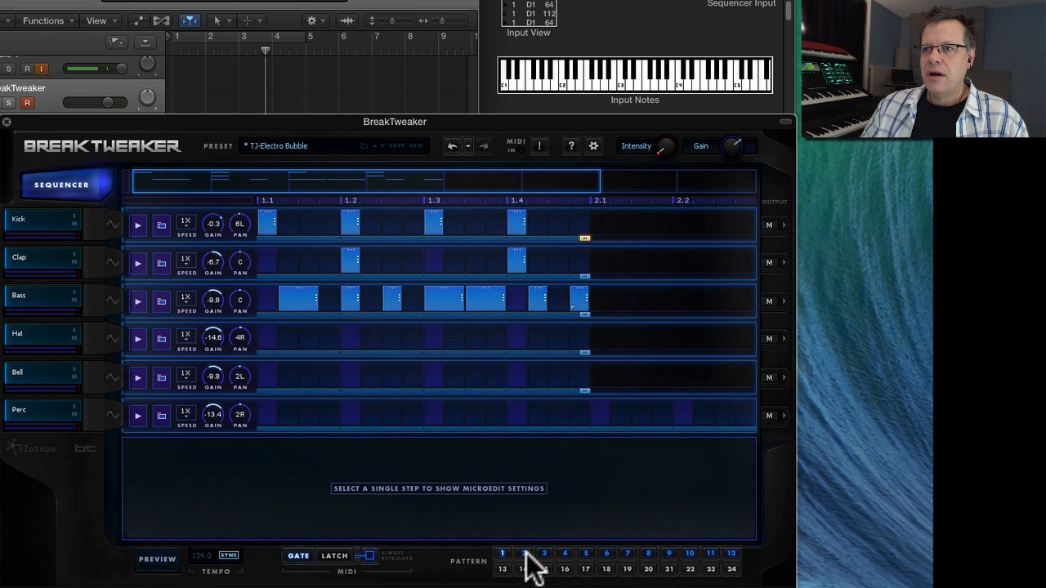
click(524, 553)
click(544, 553)
click(565, 553)
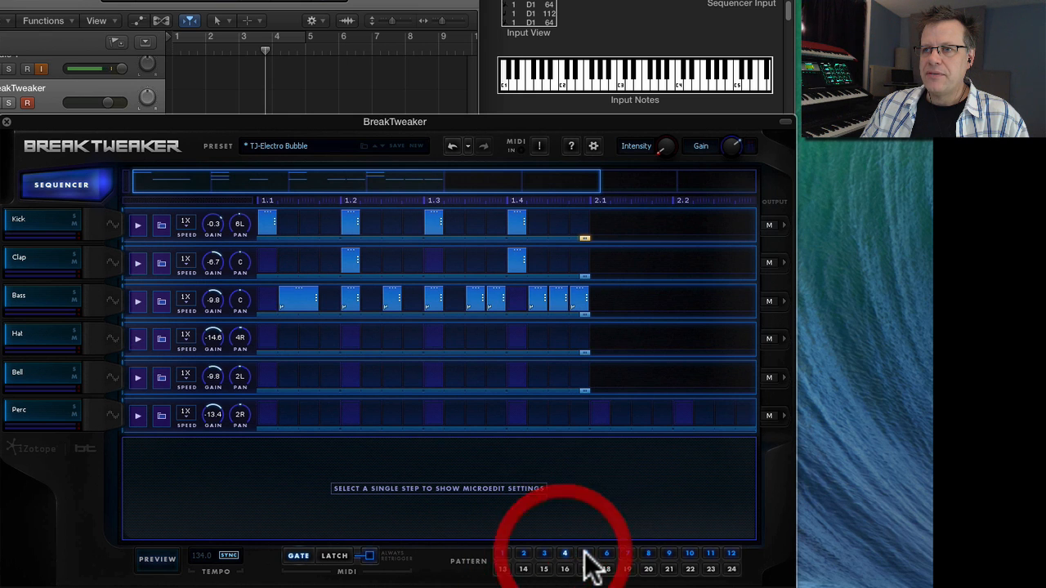
click(585, 553)
click(503, 553)
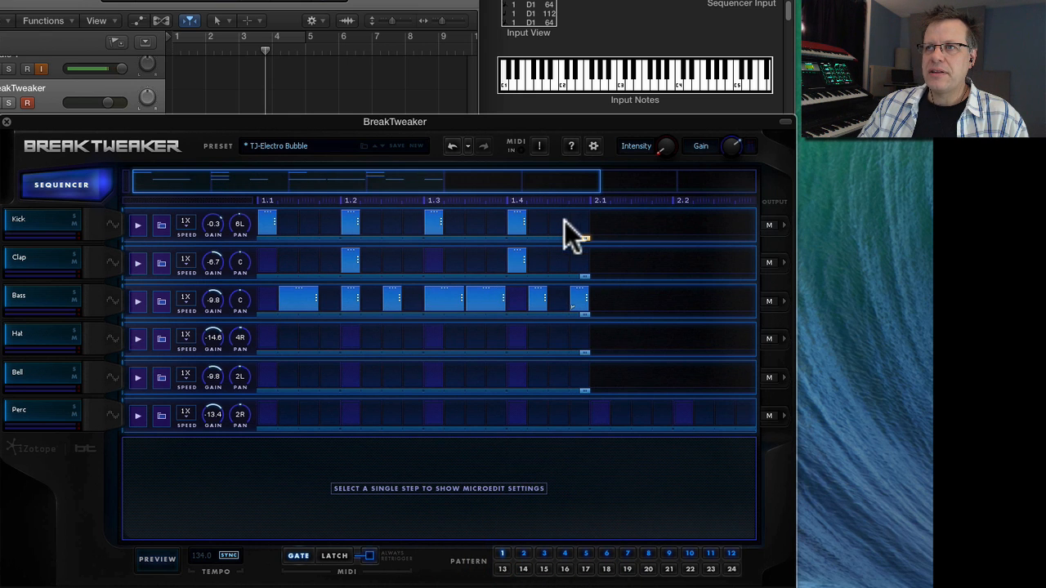
click(513, 255)
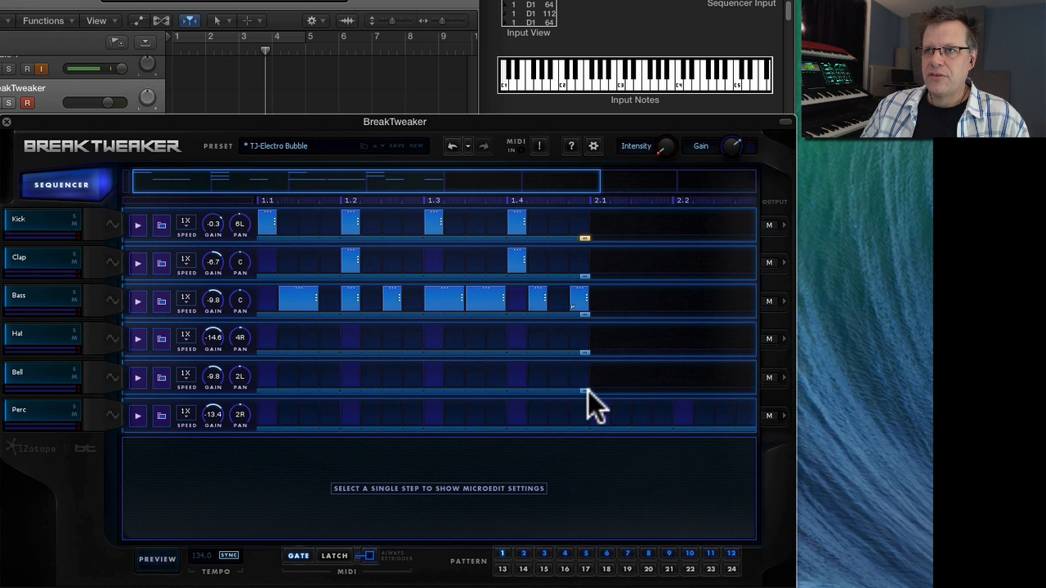
Shorten the Bell track to end at beat 1.2, the Hat track one sixteenth past 1.3 and the Bass track one sixteenth past 1.2.
drag(586, 390, 337, 391)
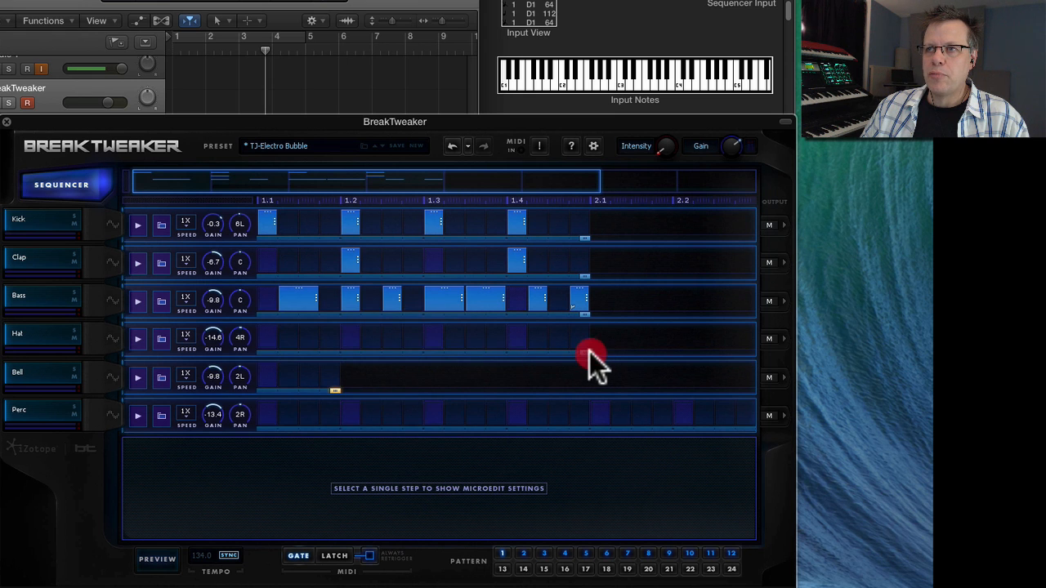
drag(584, 352, 439, 352)
drag(590, 312, 360, 303)
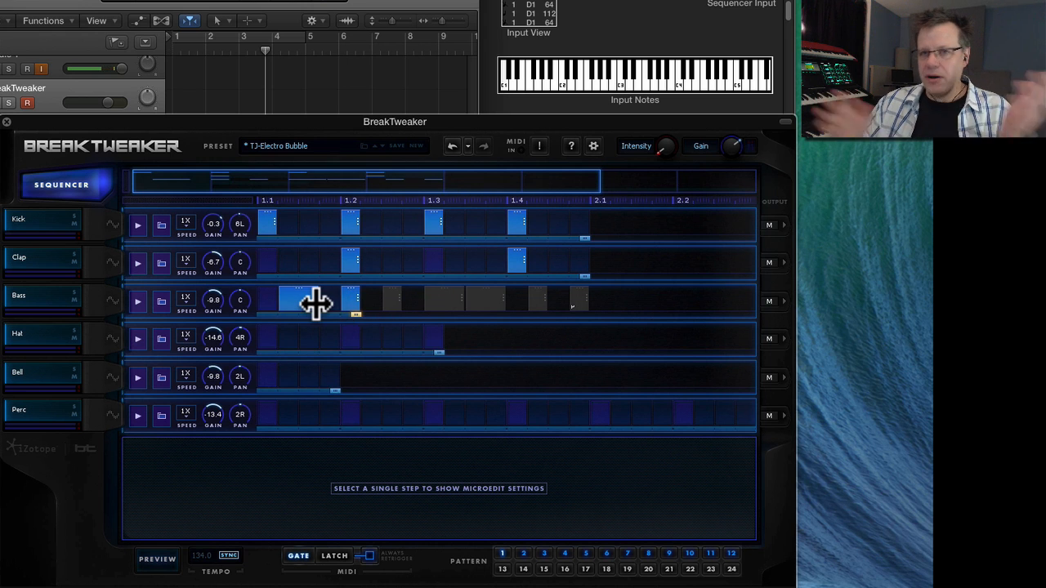
Check the shortened track lengths in pattern 4 and in an empty pattern, and return to pattern 1.
click(565, 554)
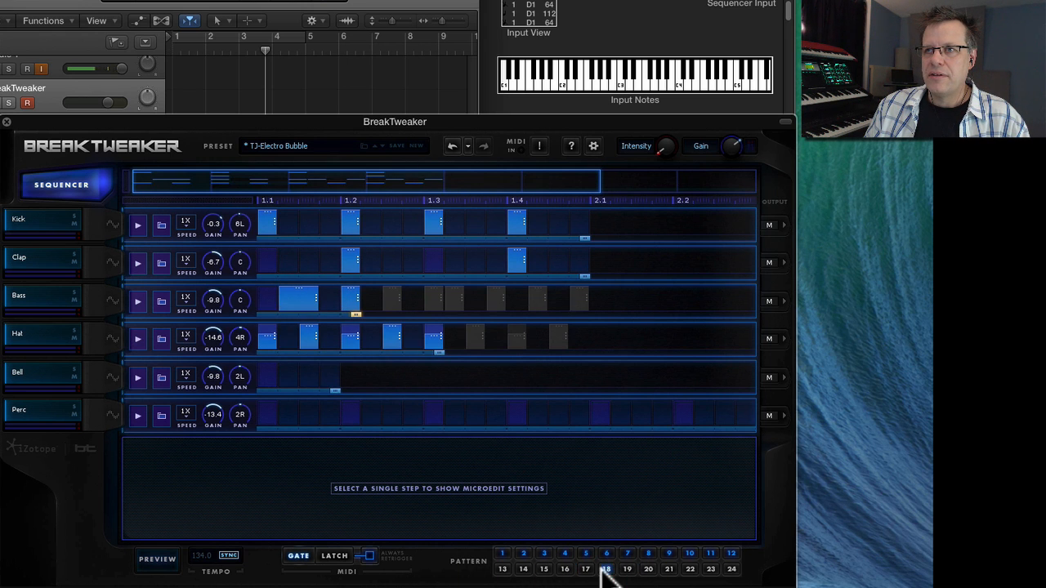
click(585, 569)
click(502, 555)
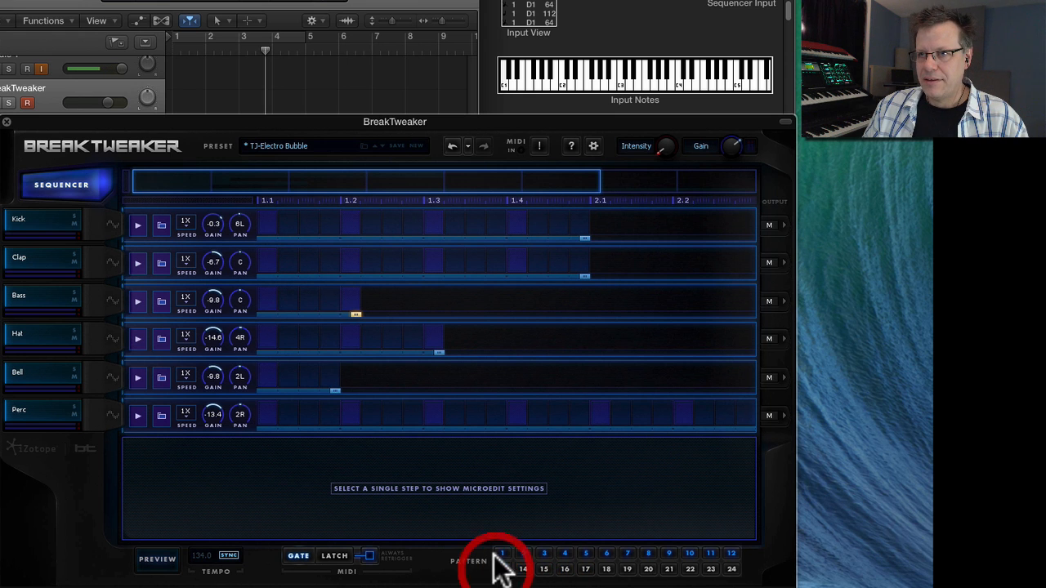
Extend the Hat and Bass tracks back to a full bar ending at beat 2.1.
drag(439, 350, 591, 363)
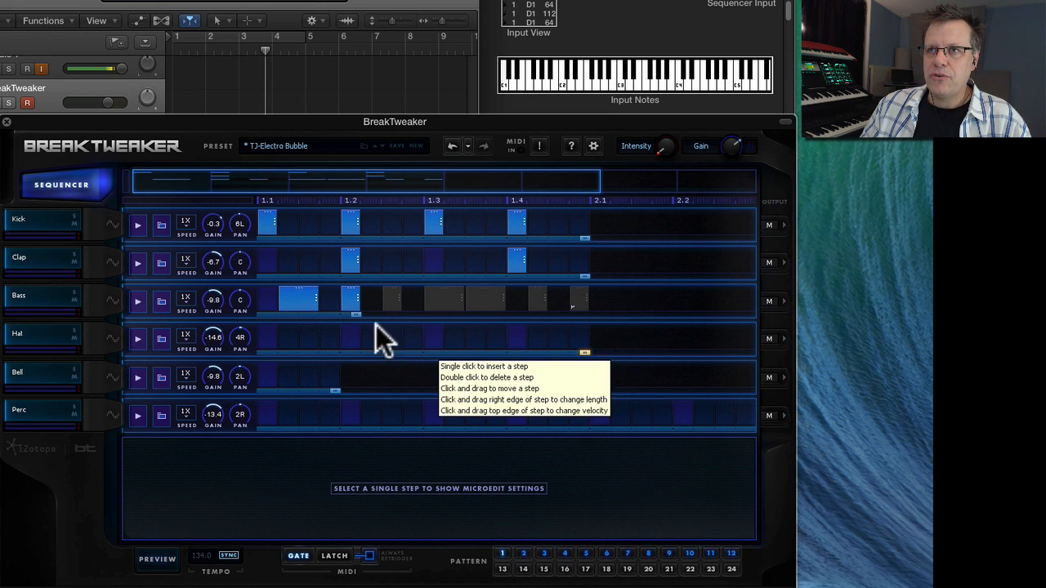
drag(352, 314, 528, 317)
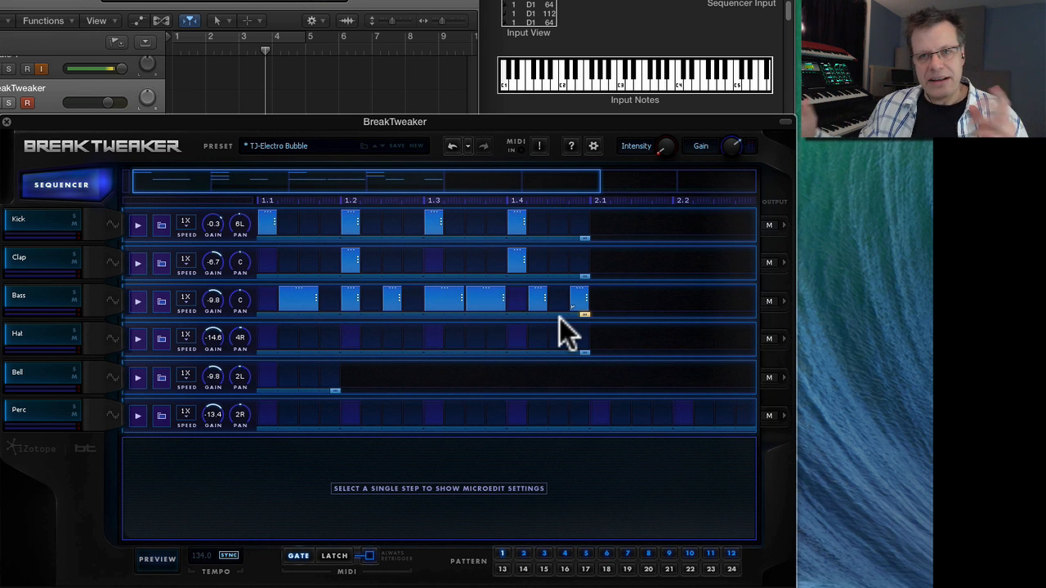
Lengthen the Bass track to two bars and paste a copy of all its first-bar steps into the second bar.
click(292, 301)
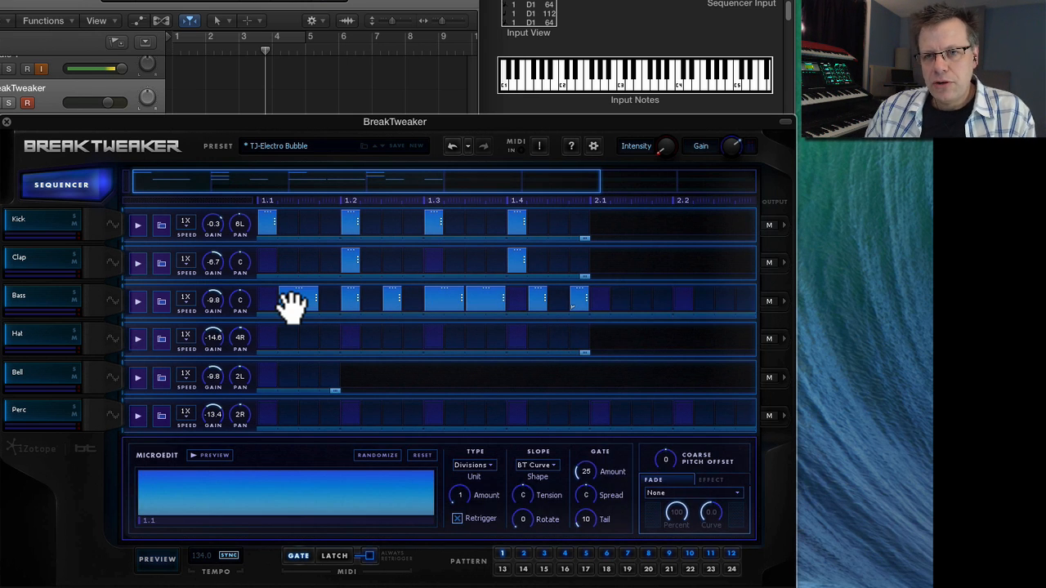
ctrl+click(579, 299)
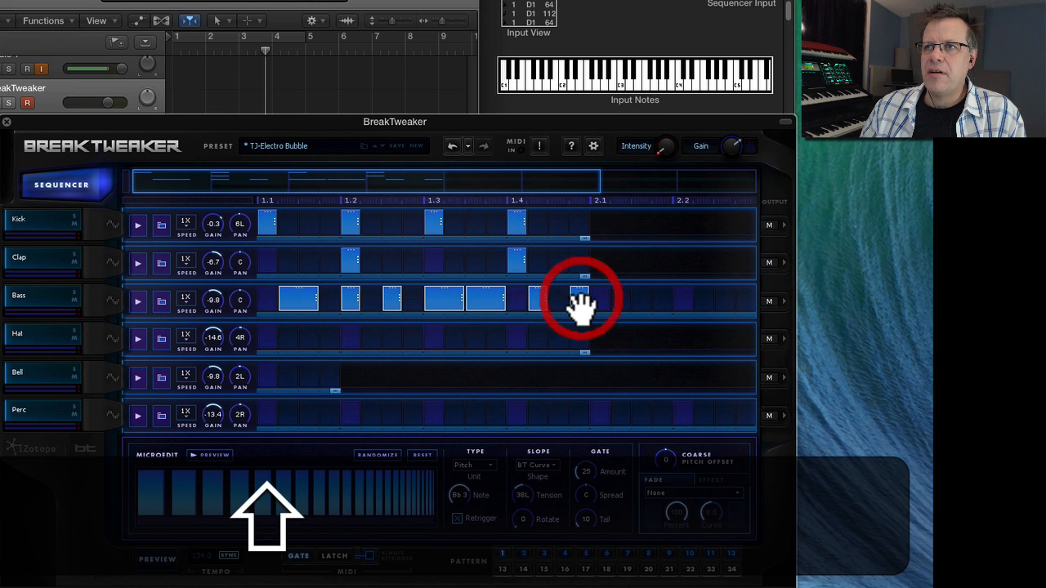
ctrl+click(303, 302)
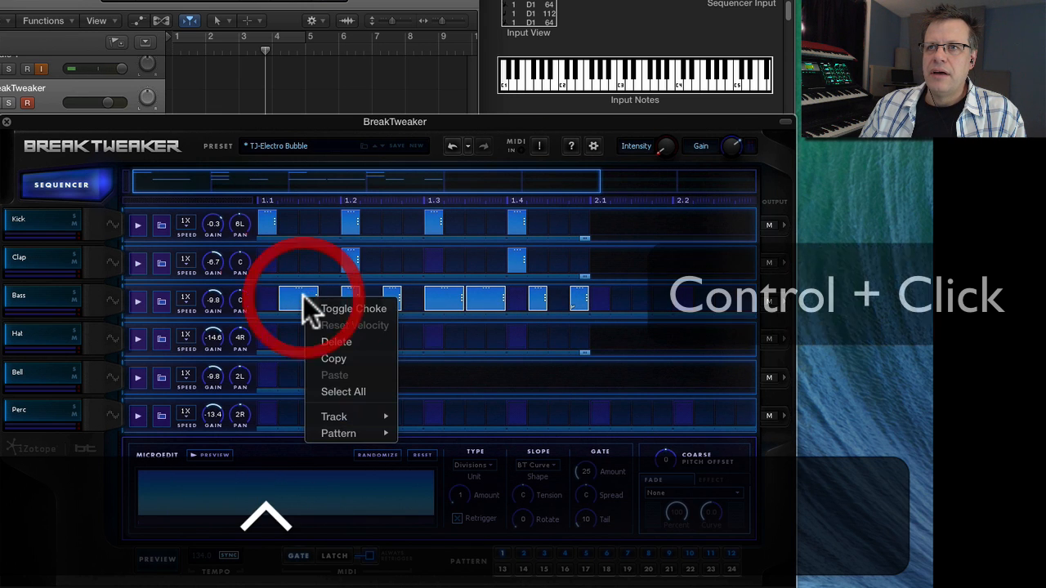
click(344, 352)
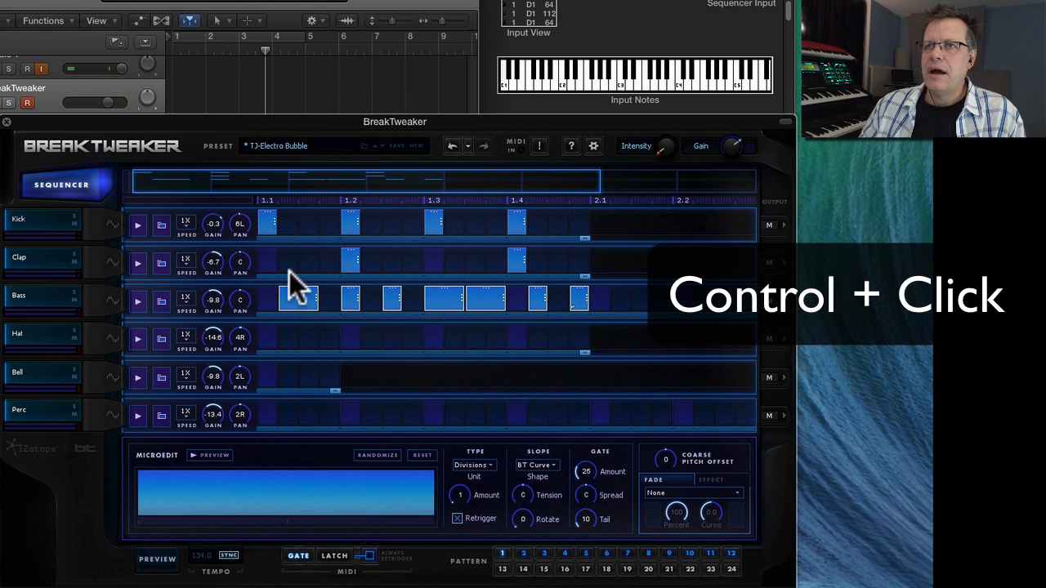
ctrl+click(623, 299)
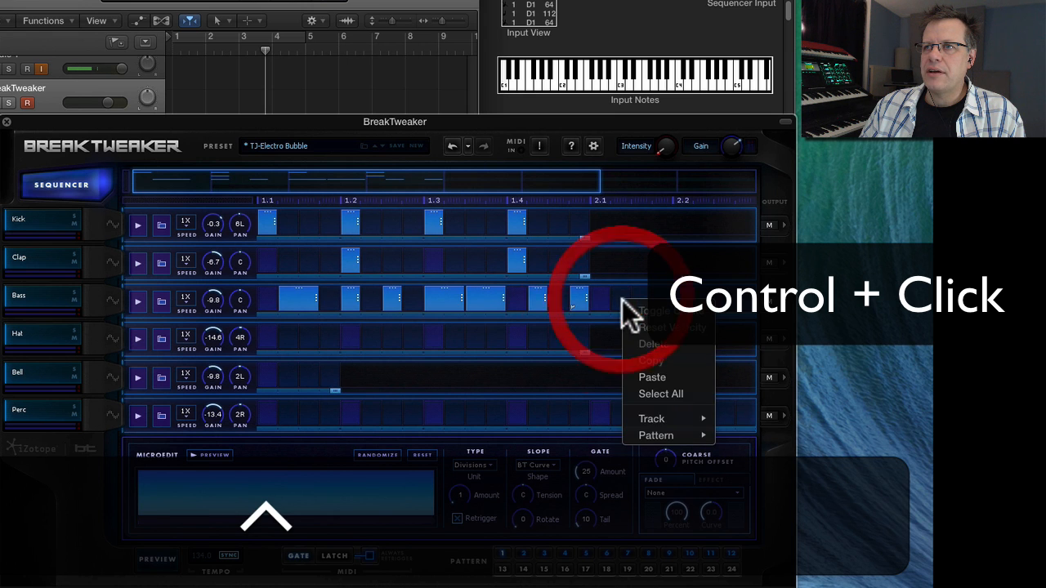
click(652, 373)
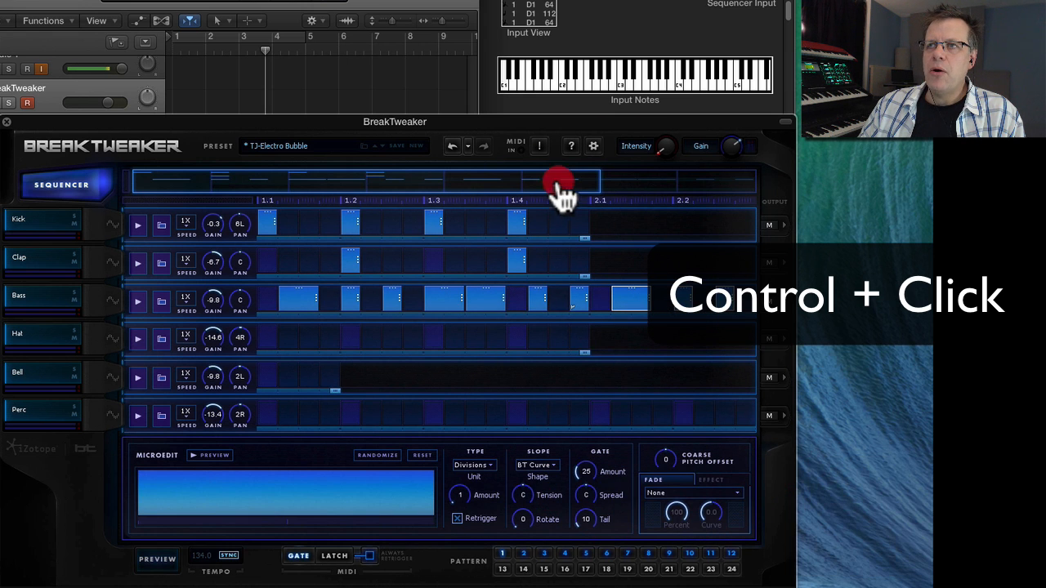
drag(557, 183, 854, 208)
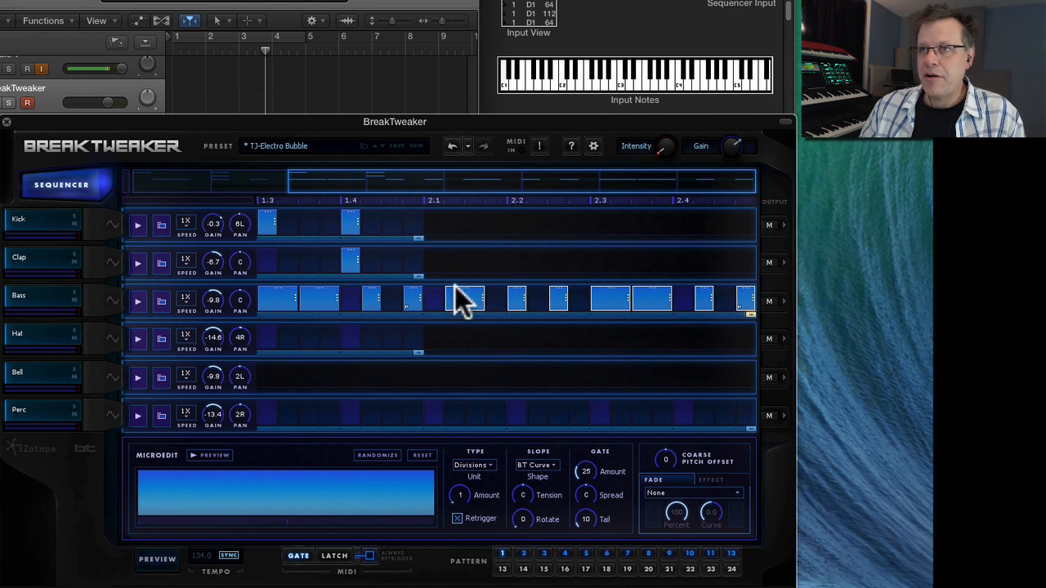
drag(539, 187, 686, 196)
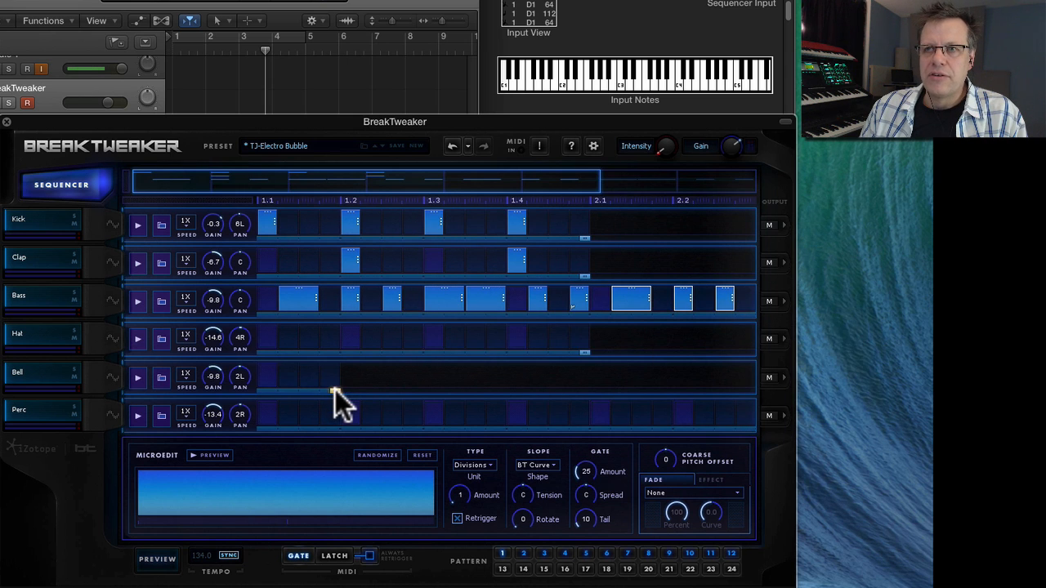
Try a three-sixteenth Bell track length, check it in pattern 4, and extend the track back to beat 2.1.
drag(335, 390, 299, 388)
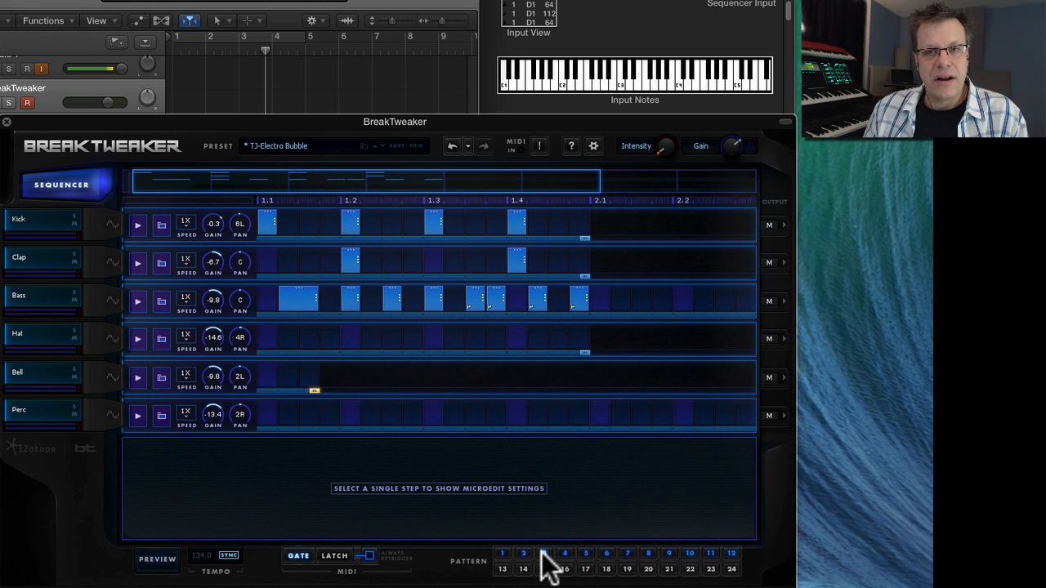
click(565, 556)
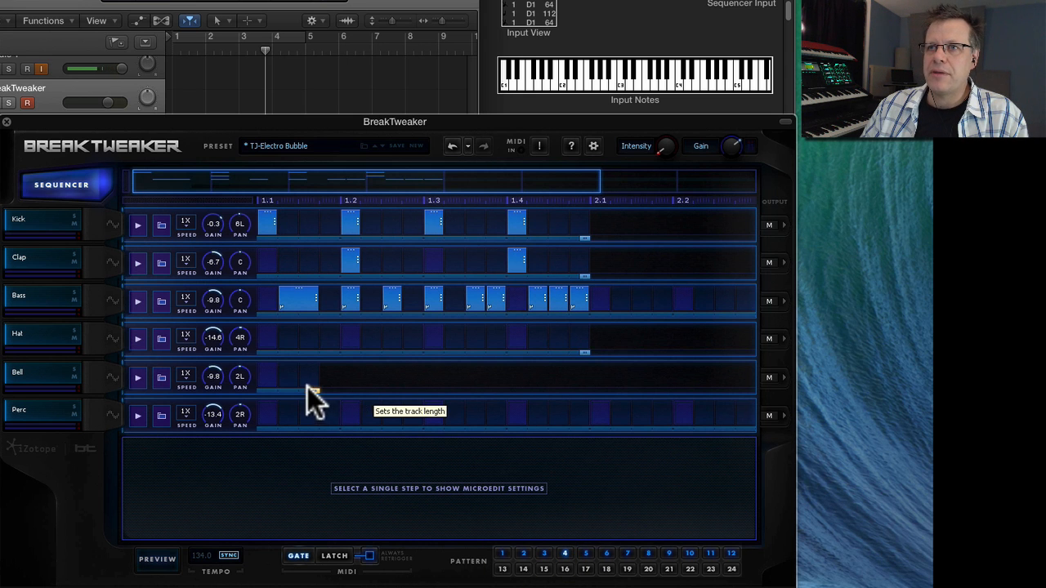
drag(311, 391, 580, 394)
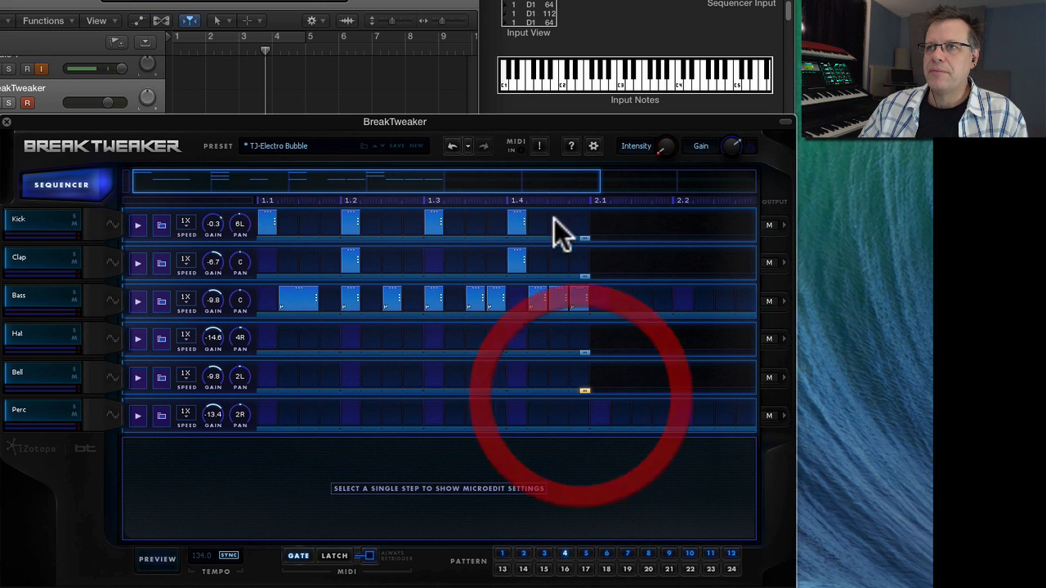
Scroll through the sequence to its second bar and back to beat 1.1.
drag(475, 190, 451, 202)
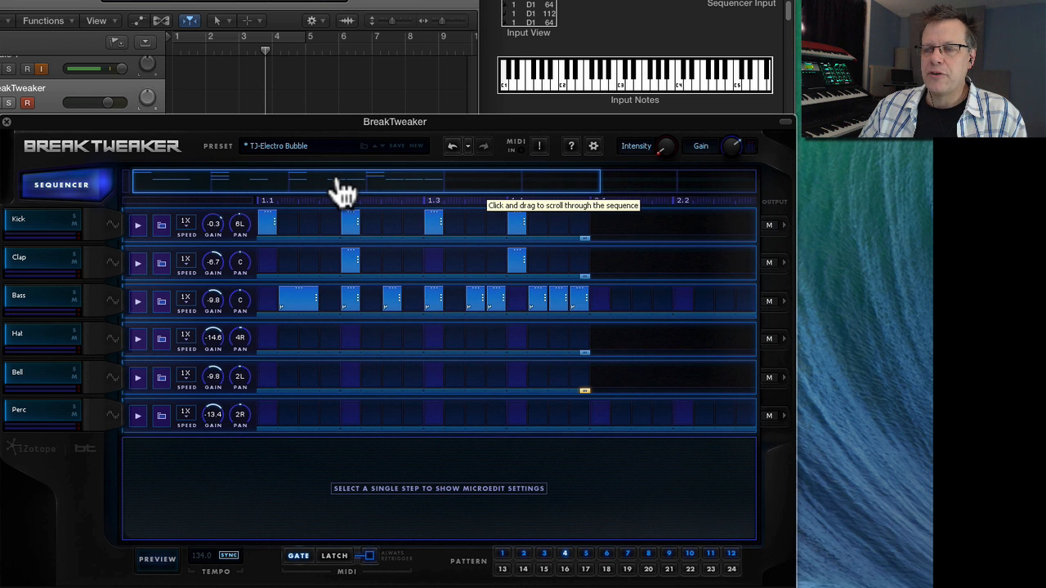
mouse_move(341, 192)
mouse_down()
mouse_move(450, 205)
mouse_move(556, 201)
mouse_move(338, 187)
mouse_move(695, 201)
mouse_move(257, 171)
mouse_move(859, 201)
mouse_up()
scroll(546, 187, left, 5)
scroll(542, 184, right, 2)
scroll(542, 184, left, 2)
scroll(541, 184, right, 5)
drag(560, 190, 275, 169)
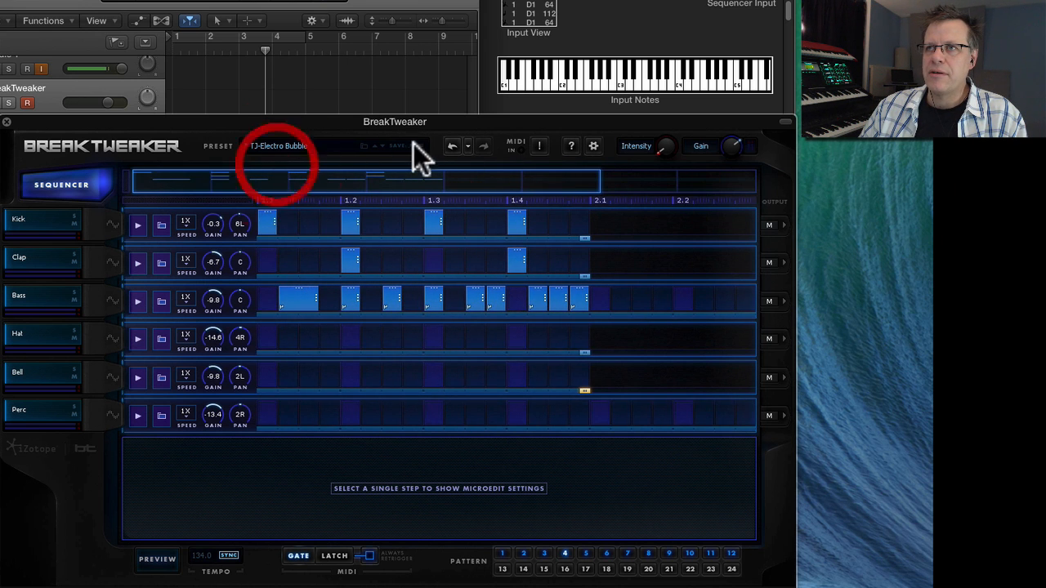
Start a new empty preset without saving the current settings.
click(414, 146)
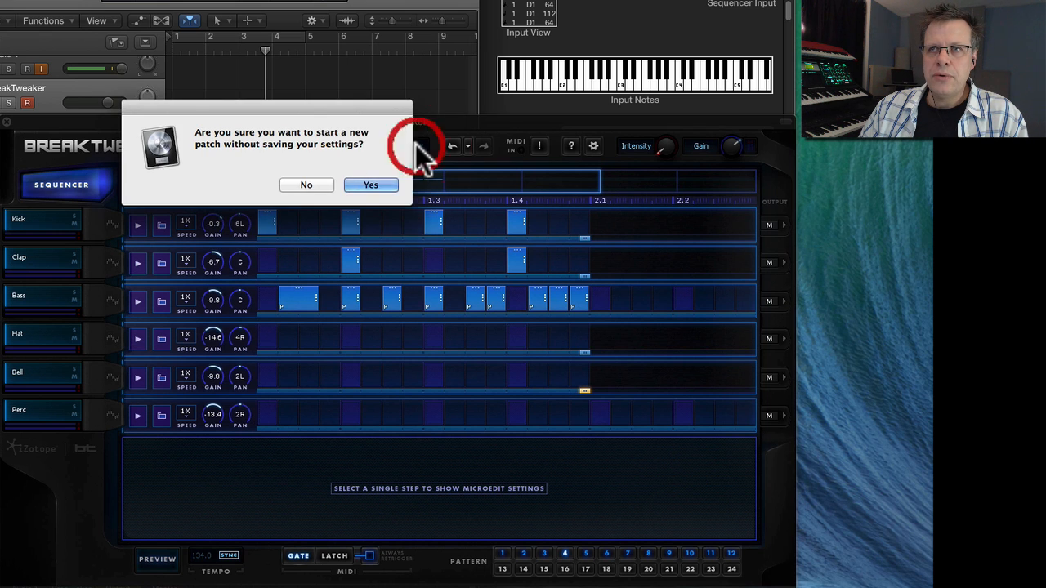
click(376, 185)
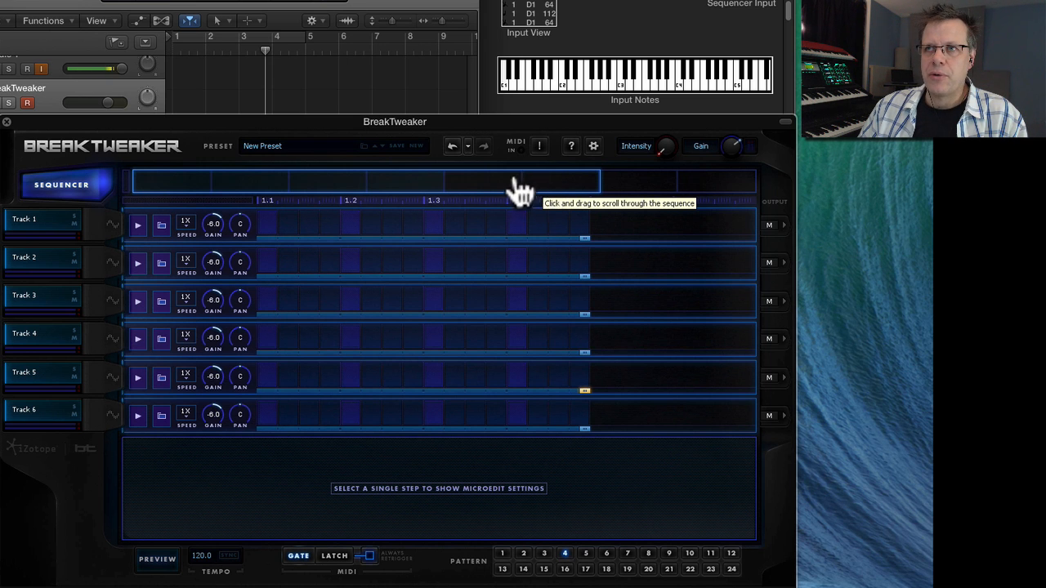
drag(518, 187, 232, 181)
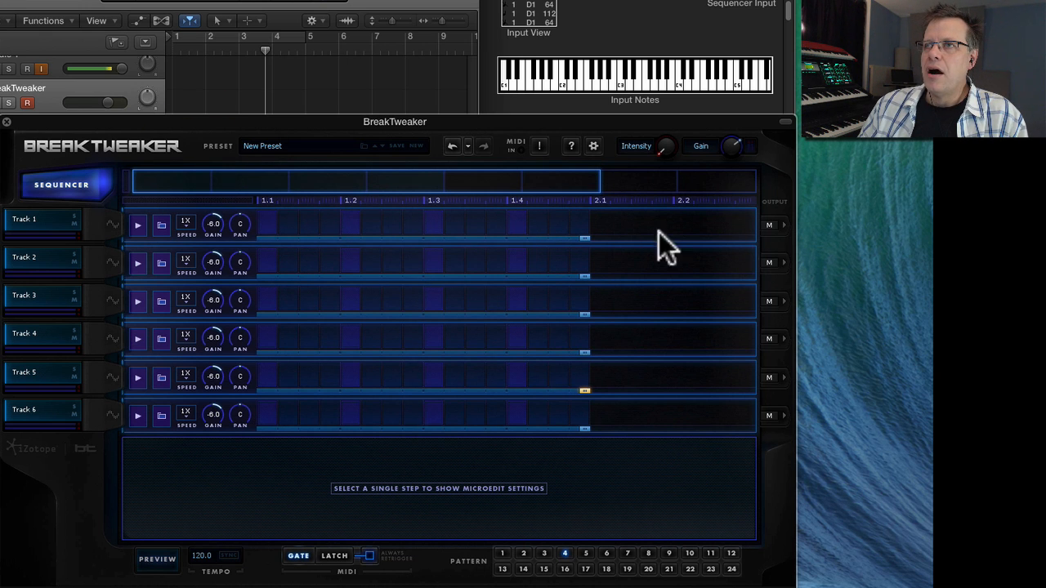
Route Track 1 to output 1 and reload the BreakTweaker instrument as Multi Output (7xStereo).
click(783, 224)
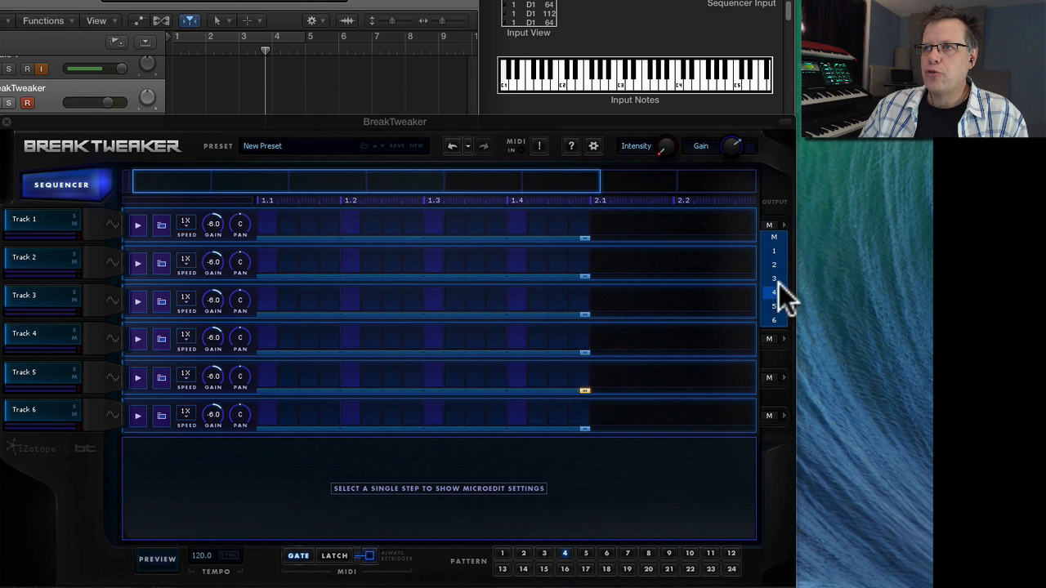
click(780, 249)
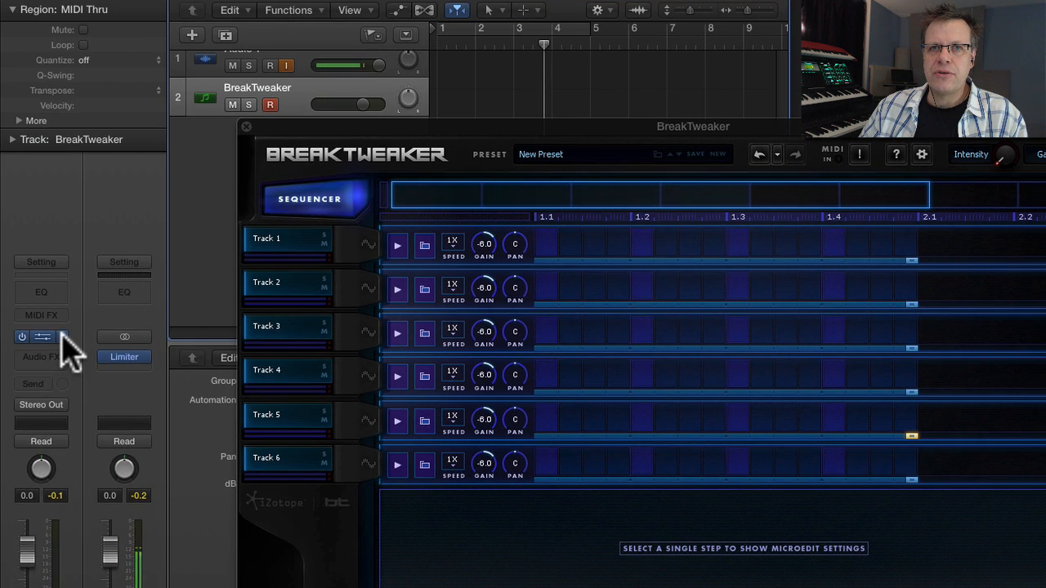
click(64, 335)
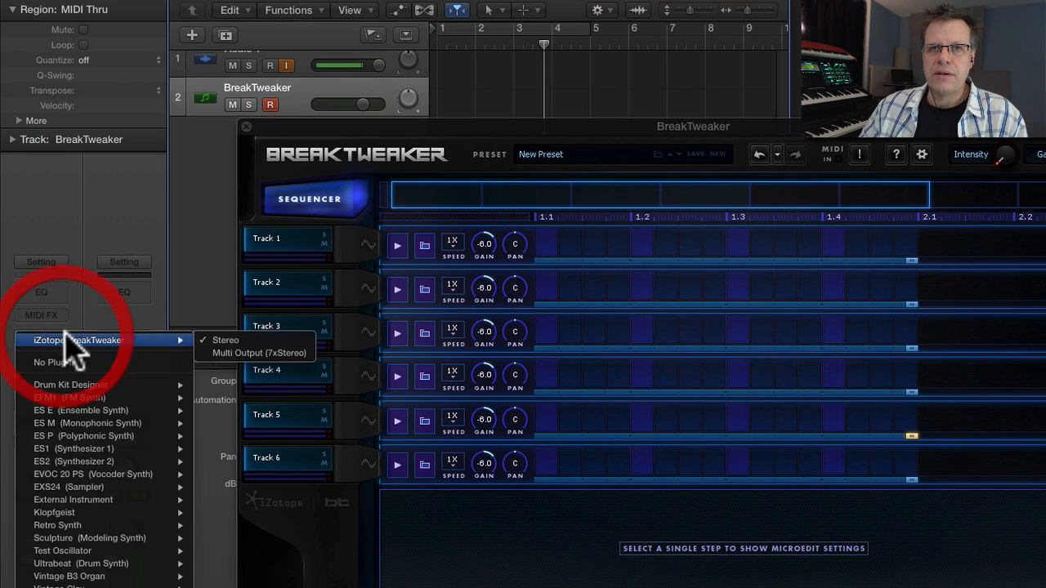
click(263, 353)
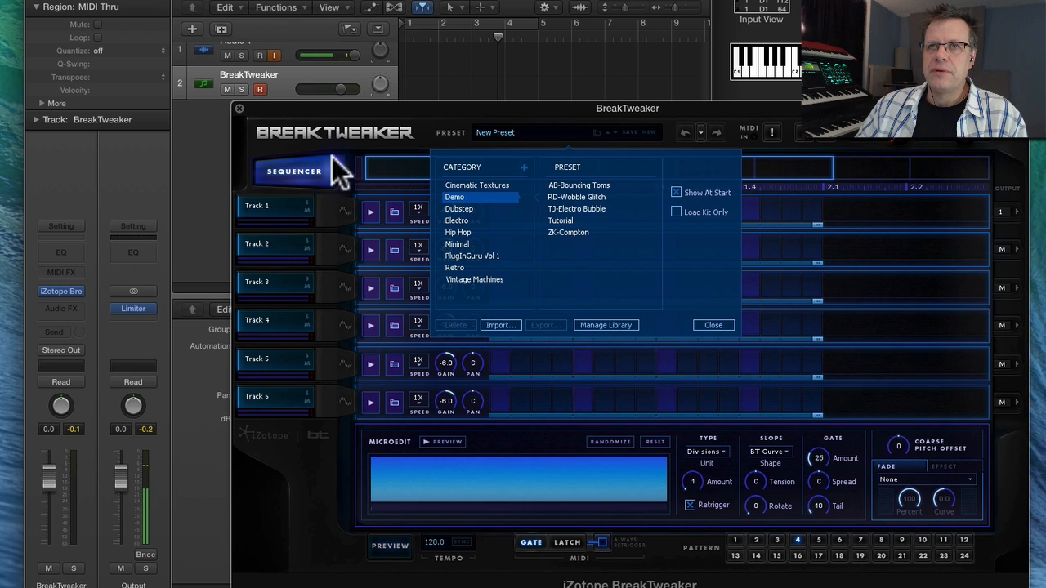
Move the plug-in window aside, add an aux channel strip for BreakTweaker in the mixer, and bring the window back.
drag(253, 110, 919, 451)
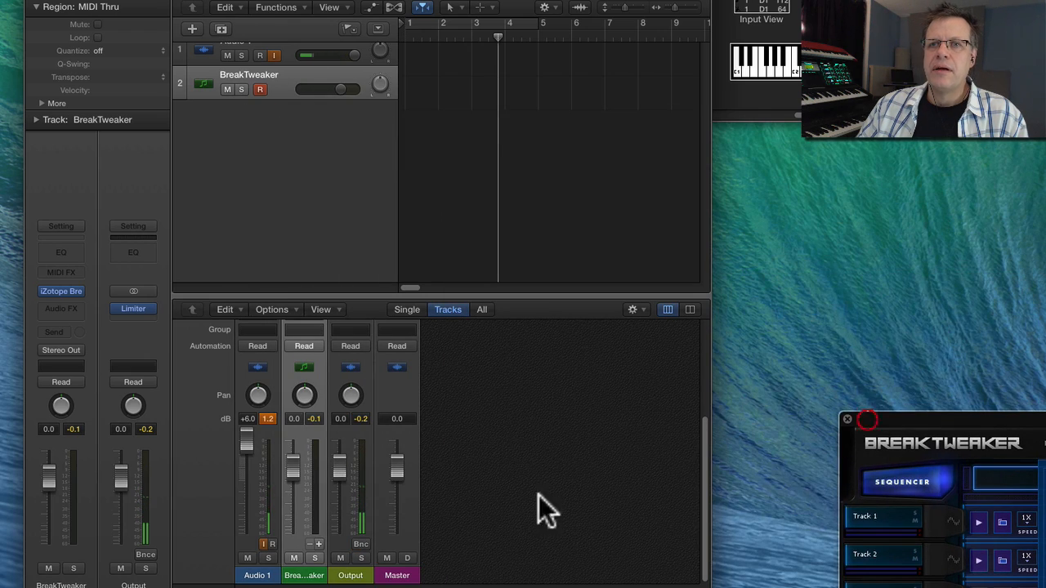
click(319, 544)
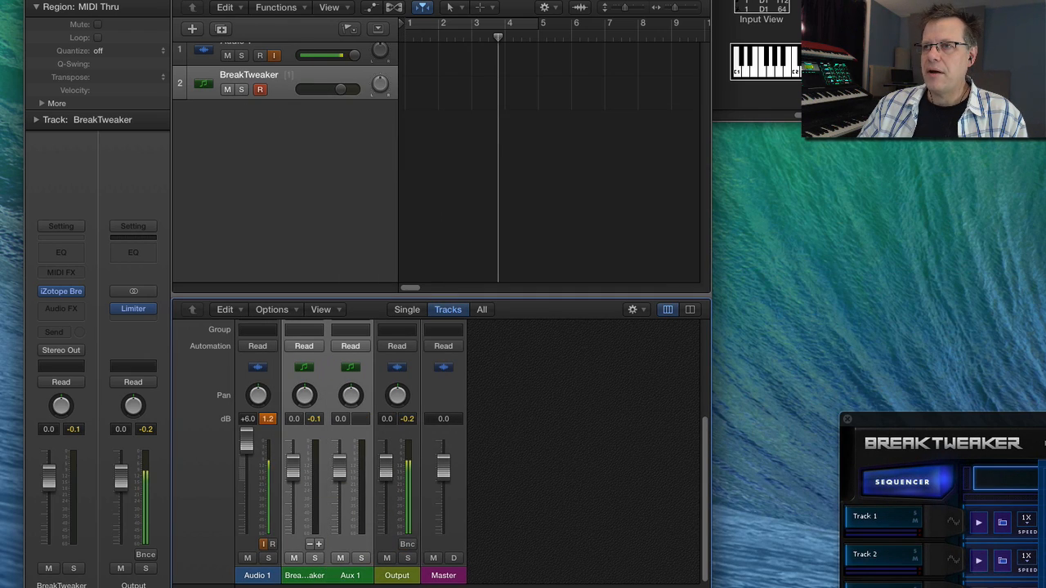
drag(1045, 423, 500, 121)
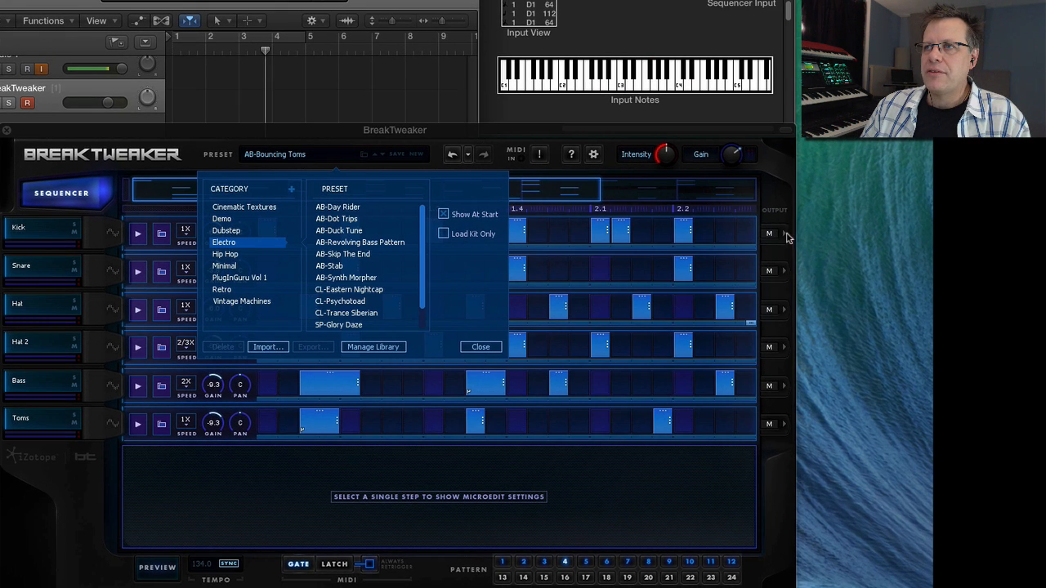
Route the first track to output 1 and load the Electro presets CL-Eastern Nightcap and AB-Revolving Bass Pattern.
click(337, 255)
click(348, 289)
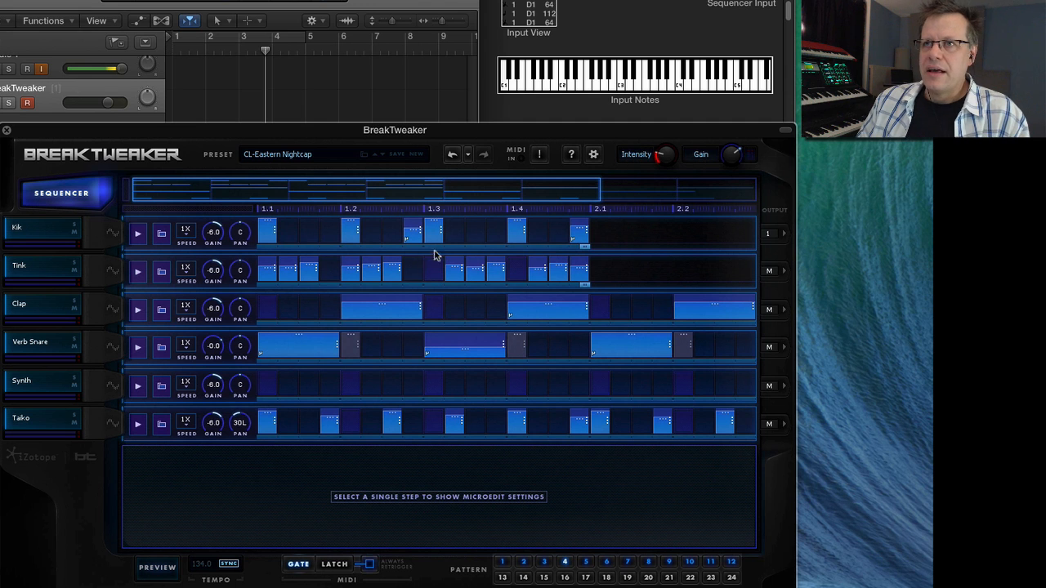
click(296, 159)
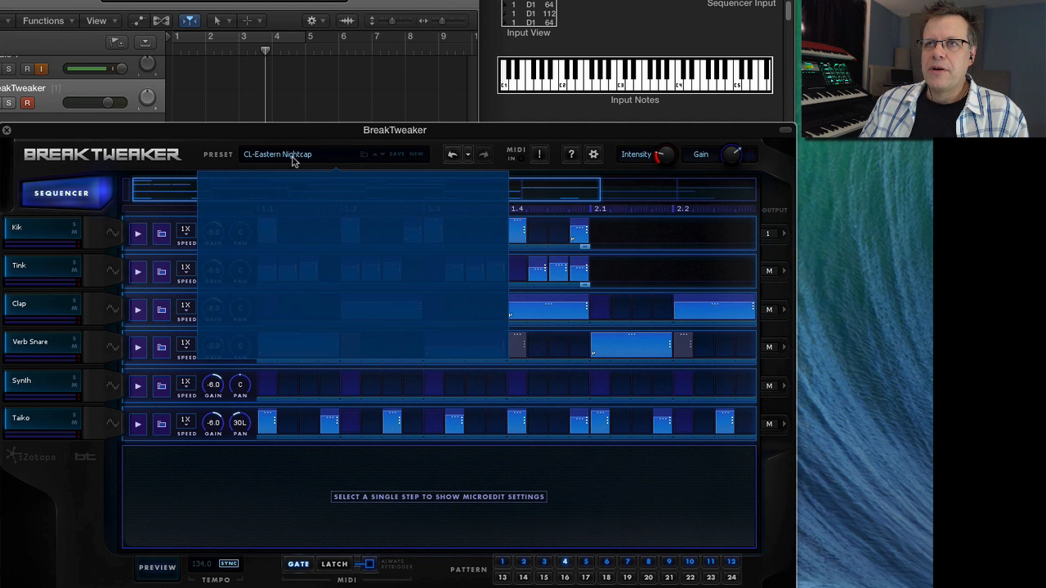
click(346, 277)
click(346, 243)
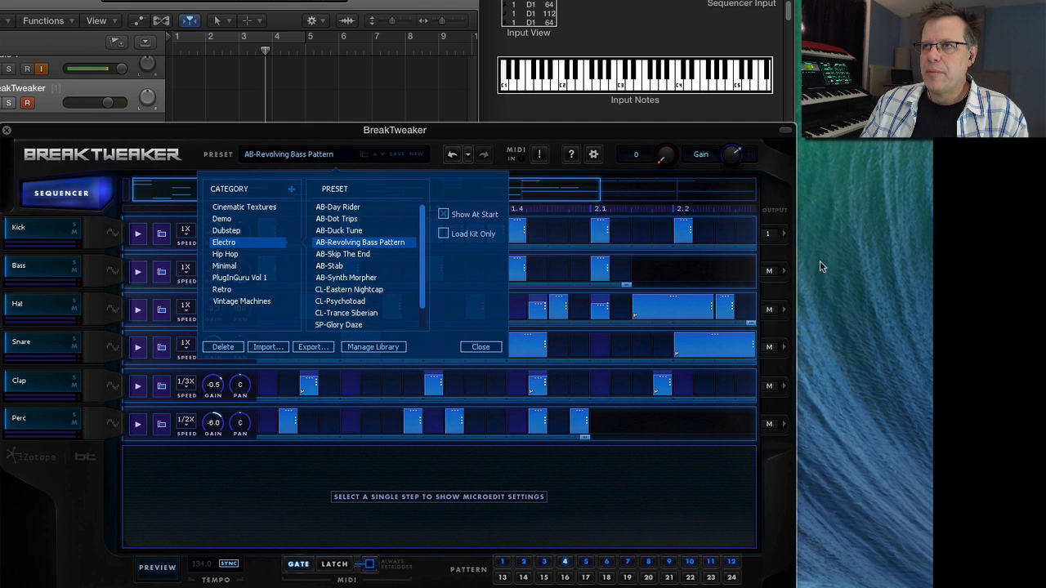
Route the Bass track to output 2 and the Hat track to output 3.
click(786, 274)
click(781, 310)
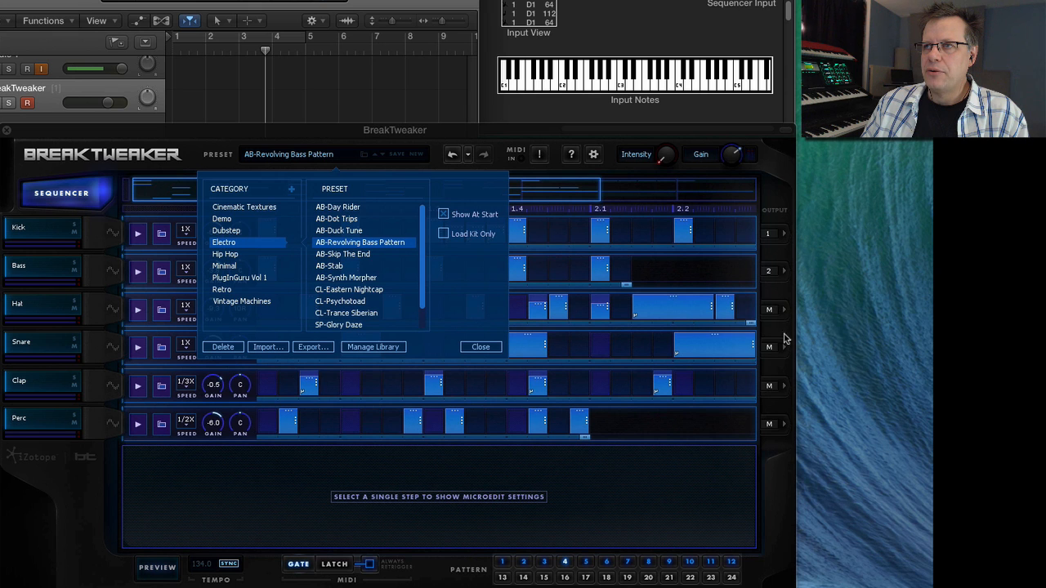
click(784, 312)
click(783, 366)
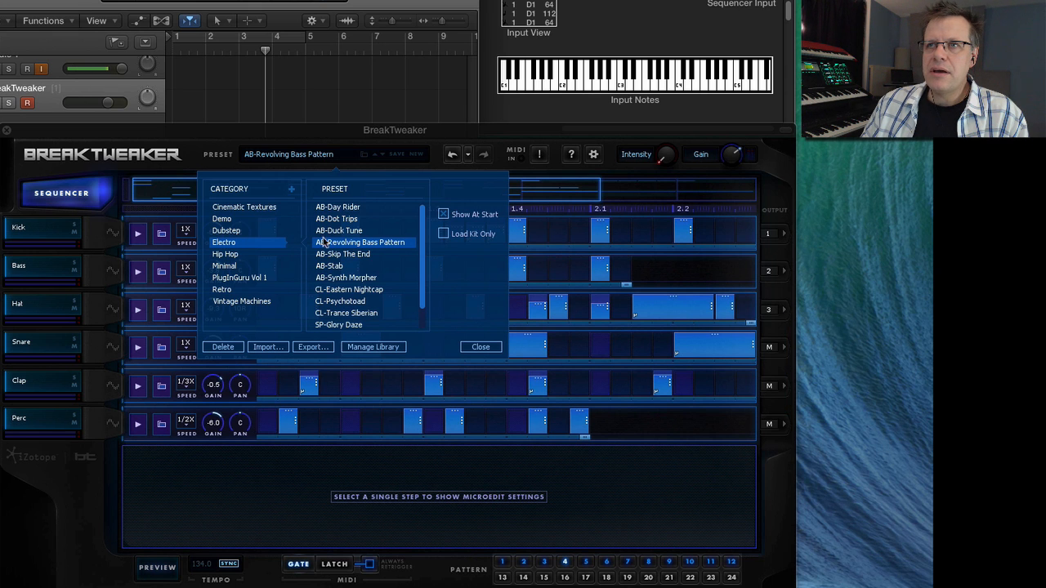
Load the Electro preset CL-Psychotoad and replace it with SP-Glory Daze.
click(357, 302)
scroll(351, 315, down, 2)
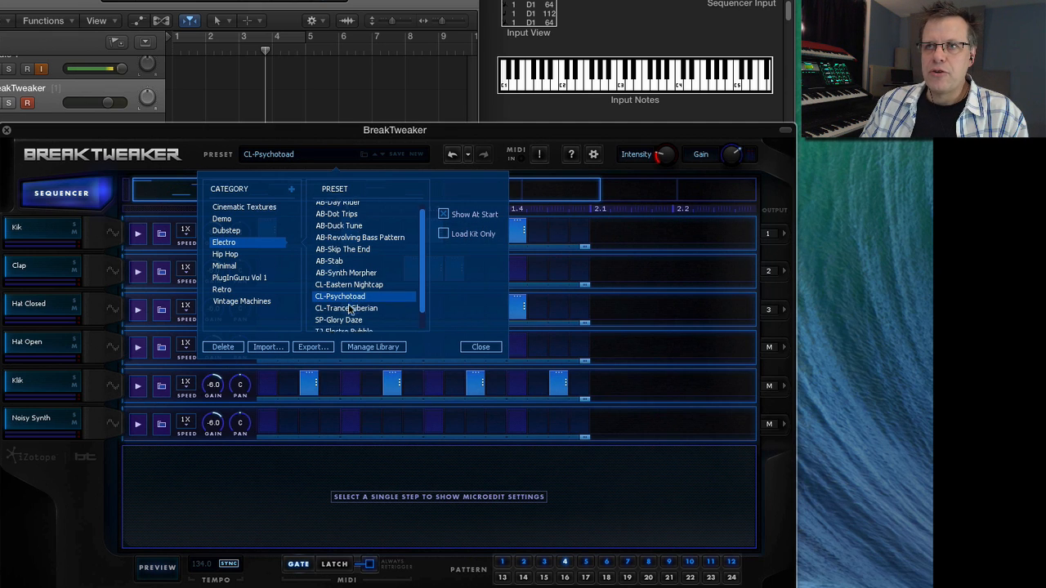
click(350, 318)
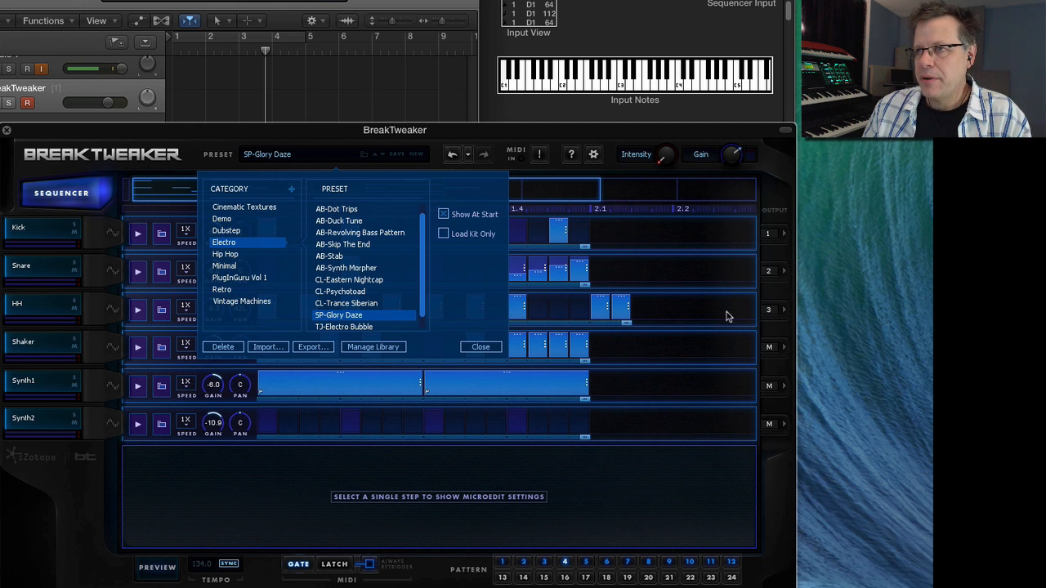
Return the HH, Snare and Kick tracks to the main output M.
click(784, 313)
click(780, 324)
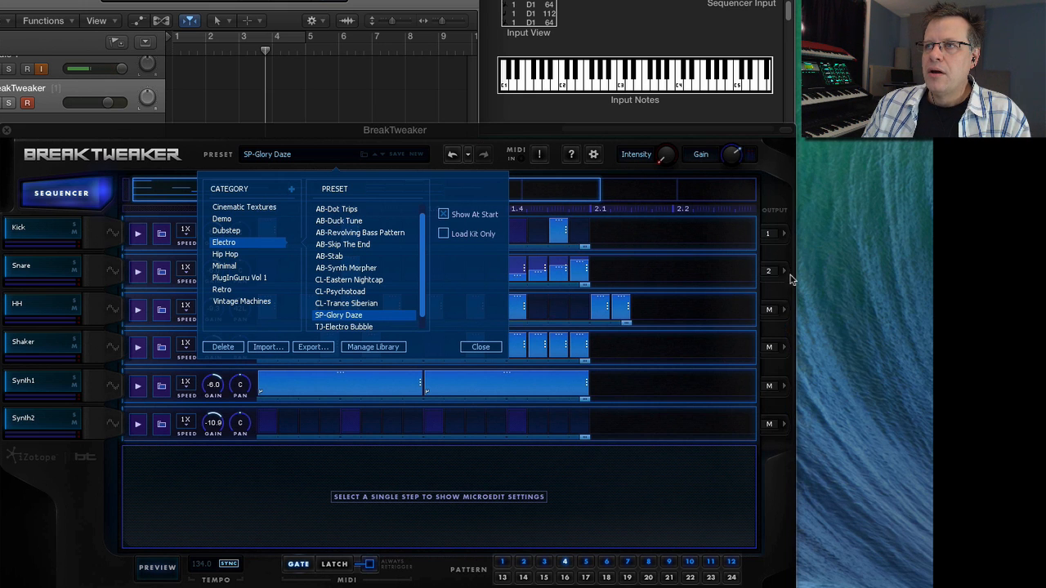
click(789, 278)
click(786, 287)
click(784, 235)
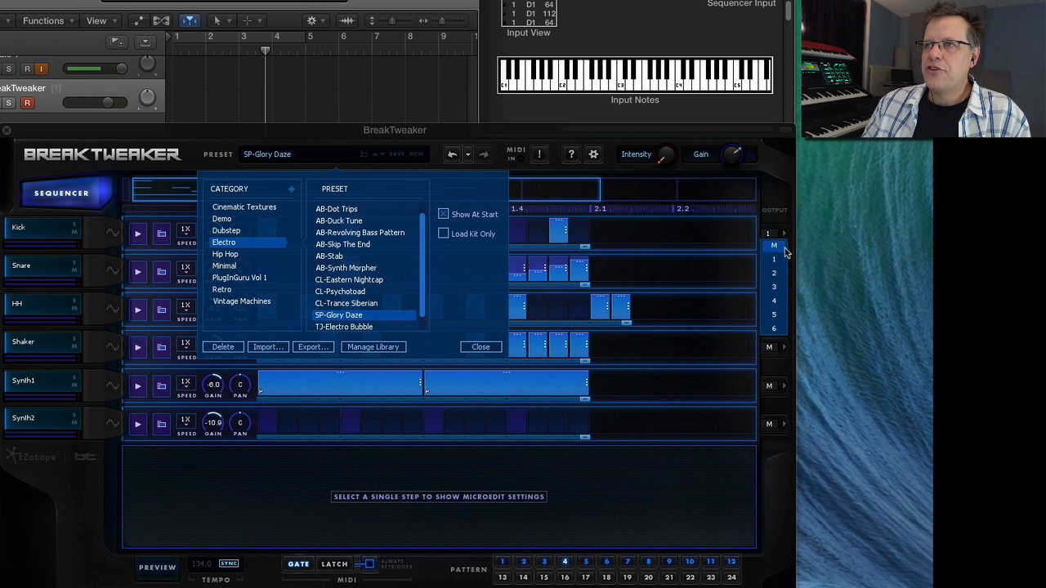
click(780, 245)
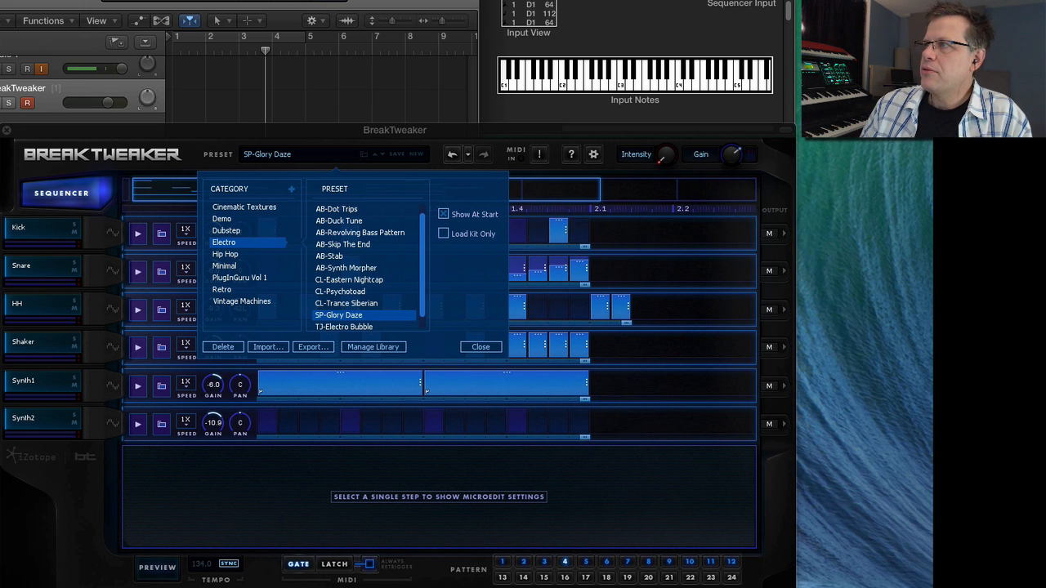
Load AB-Agressive Synth from the Dubstep category, replace it with SP-Sludge Rocket, and close the preset browser.
click(229, 230)
scroll(355, 257, up, 1)
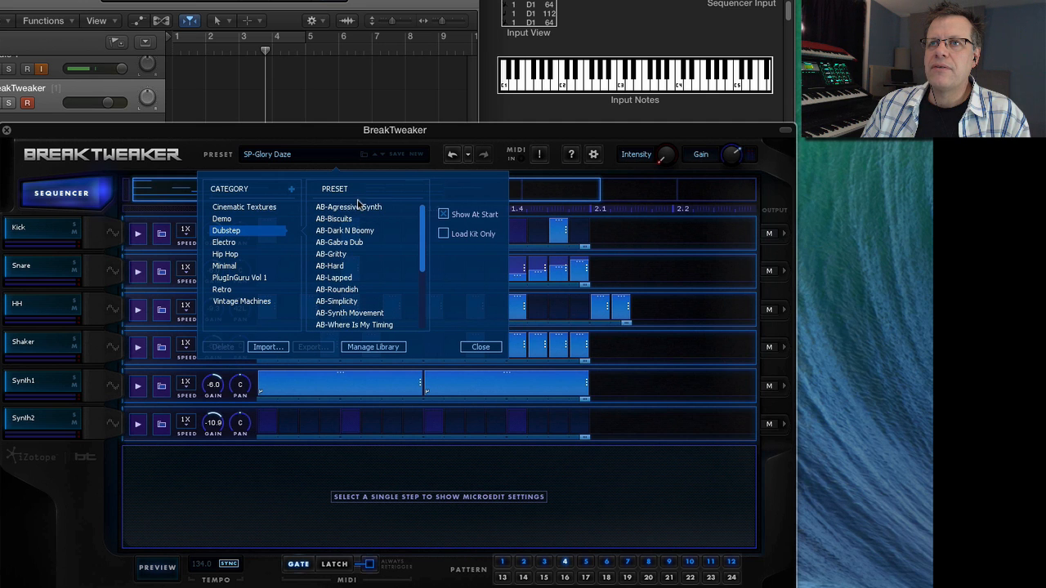
click(359, 207)
scroll(356, 283, down, 8)
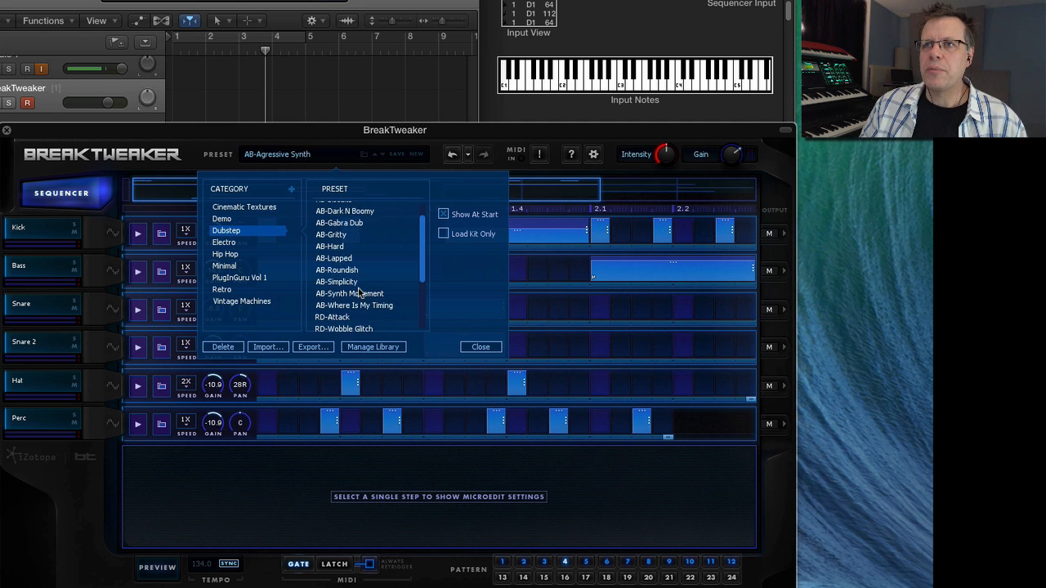
scroll(360, 327, down, 1)
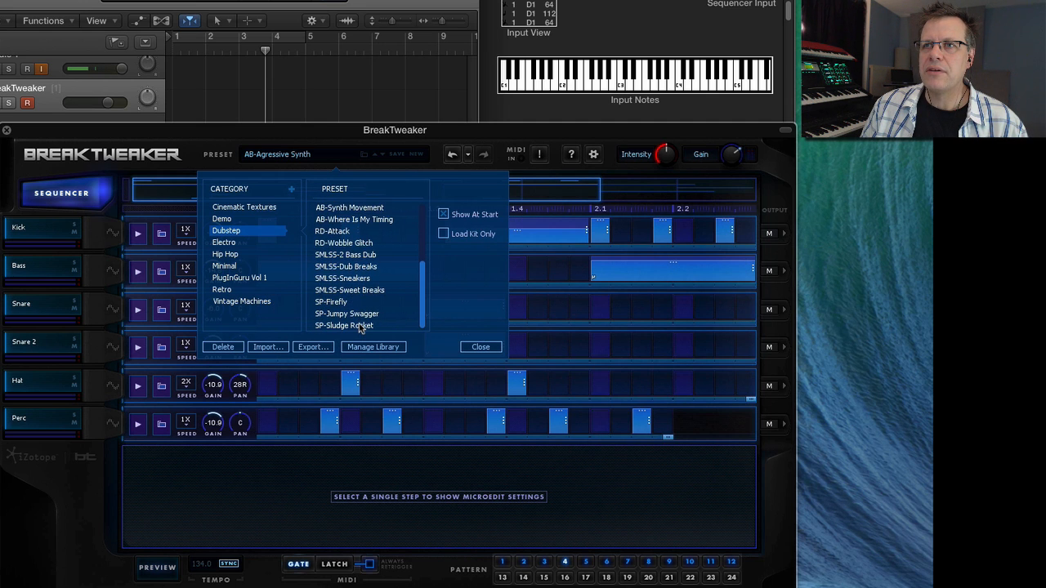
click(361, 325)
click(480, 347)
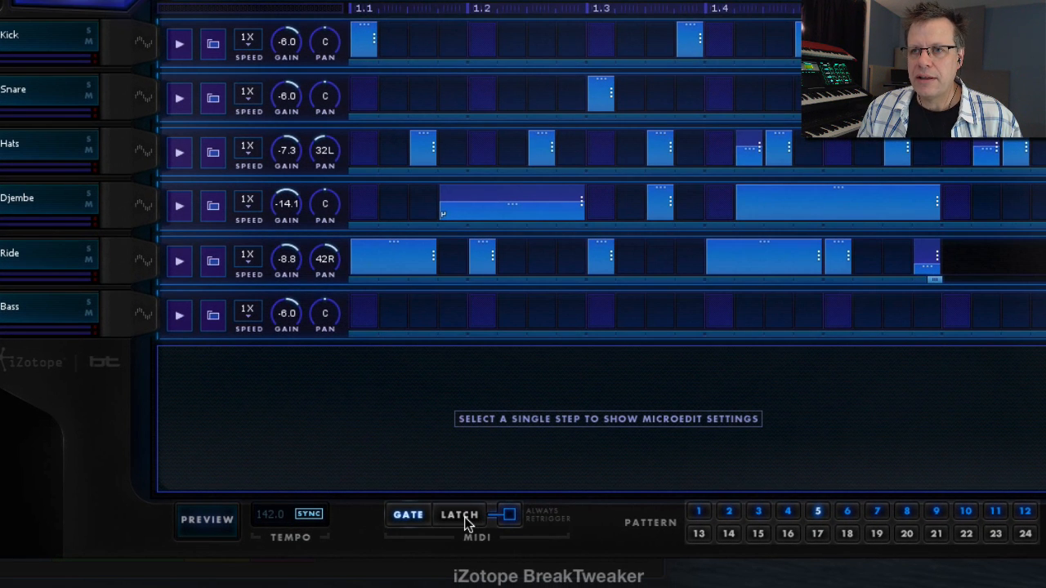
Switch the MIDI playback mode to Latch and raise the overall Intensity.
click(465, 518)
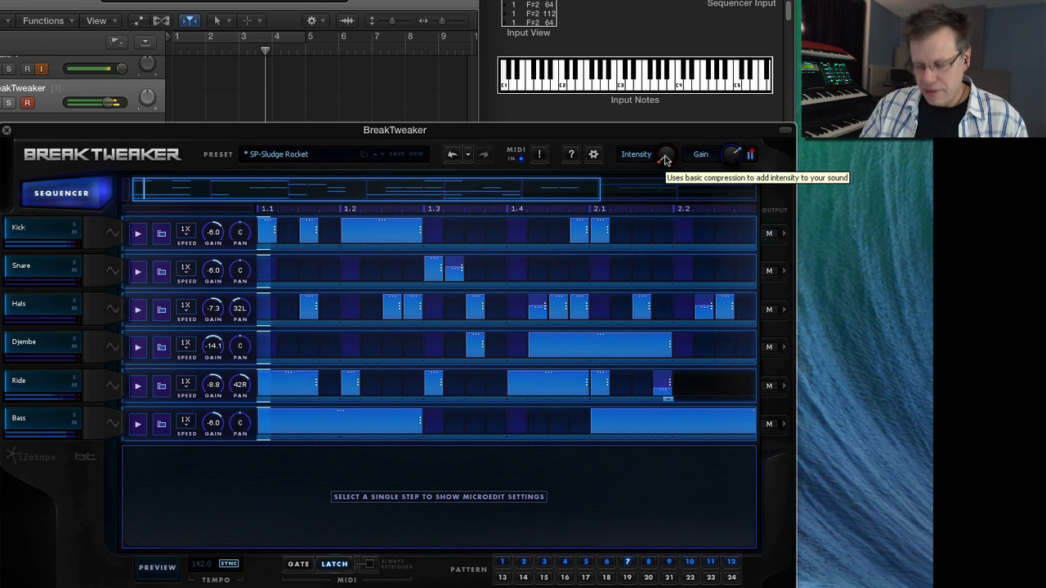
mouse_move(666, 159)
mouse_down()
mouse_move(672, 92)
mouse_move(678, 166)
mouse_up()
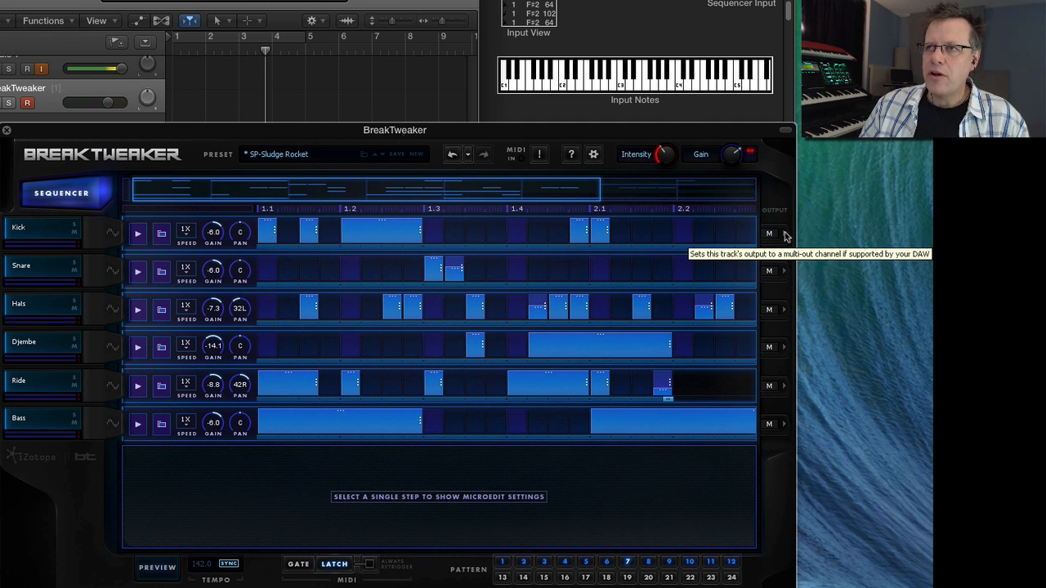
click(785, 234)
click(778, 211)
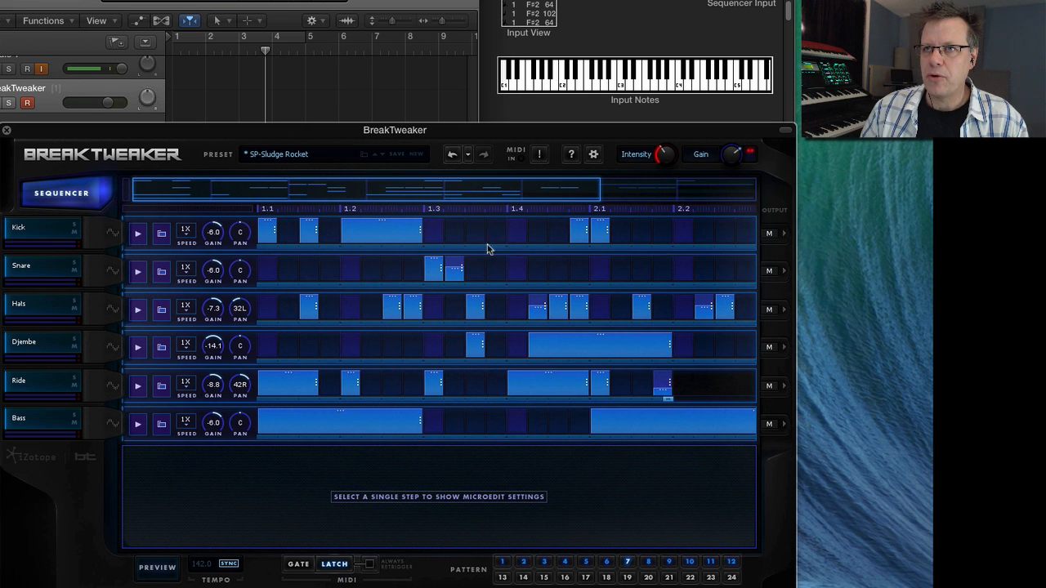
Toggle the tempo Sync setting and start a new preset without saving the current settings.
click(229, 564)
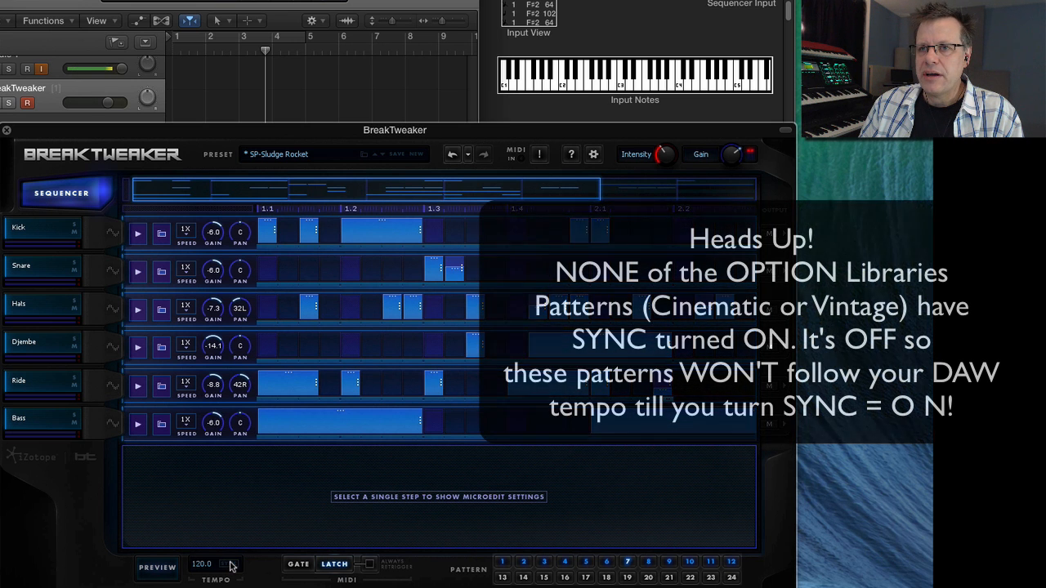
click(414, 155)
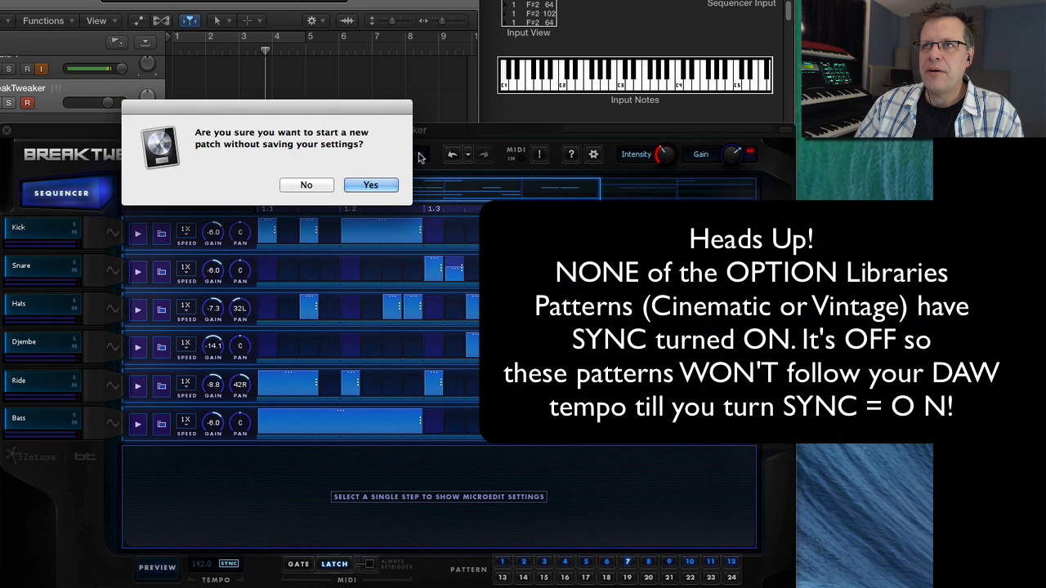
click(387, 184)
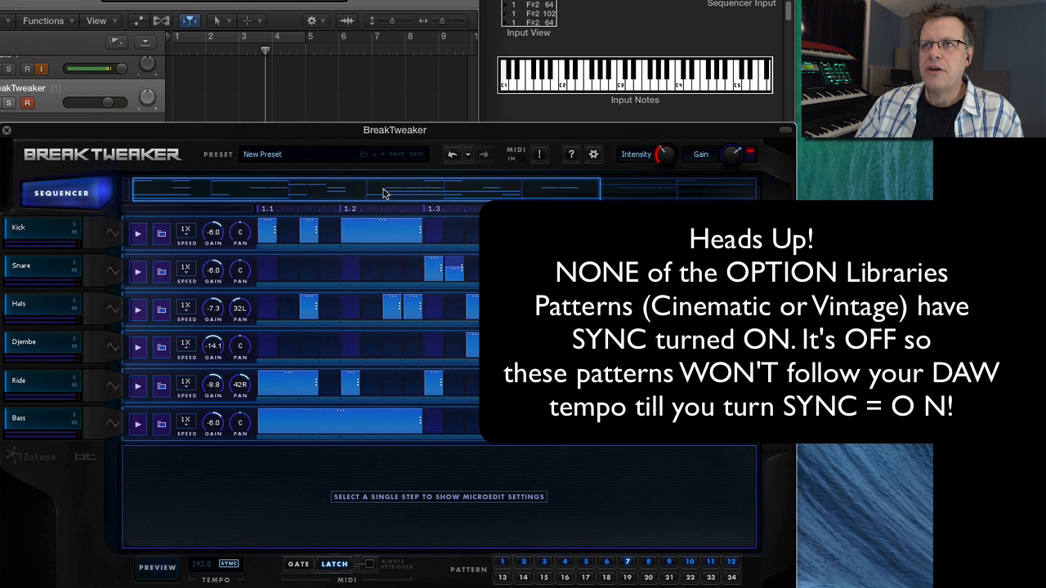
click(229, 565)
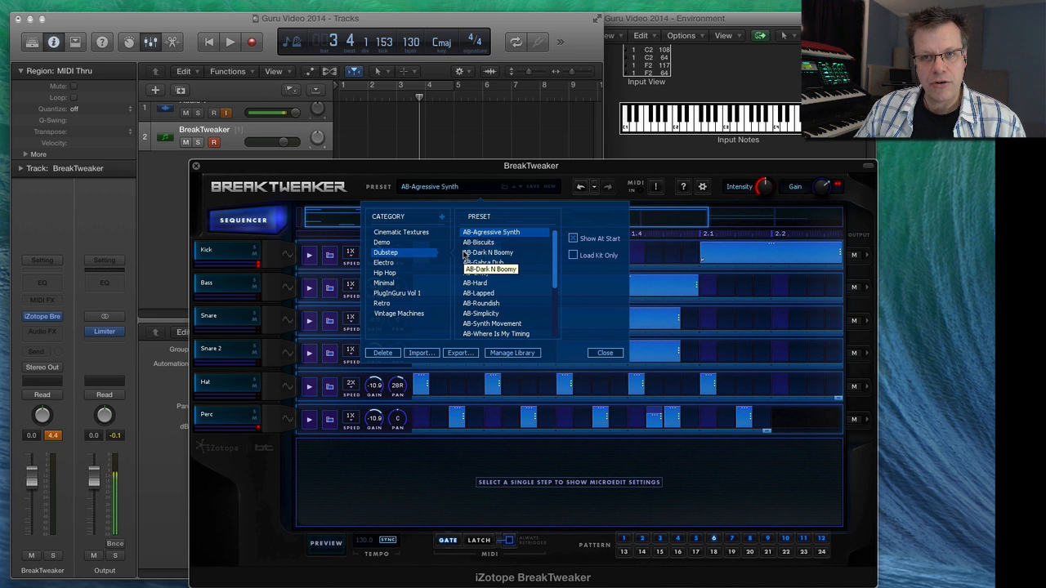
Look through the Cinematic Textures presets and select AB-Agressive Synth in the Dubstep category.
click(409, 235)
scroll(506, 278, down, 2)
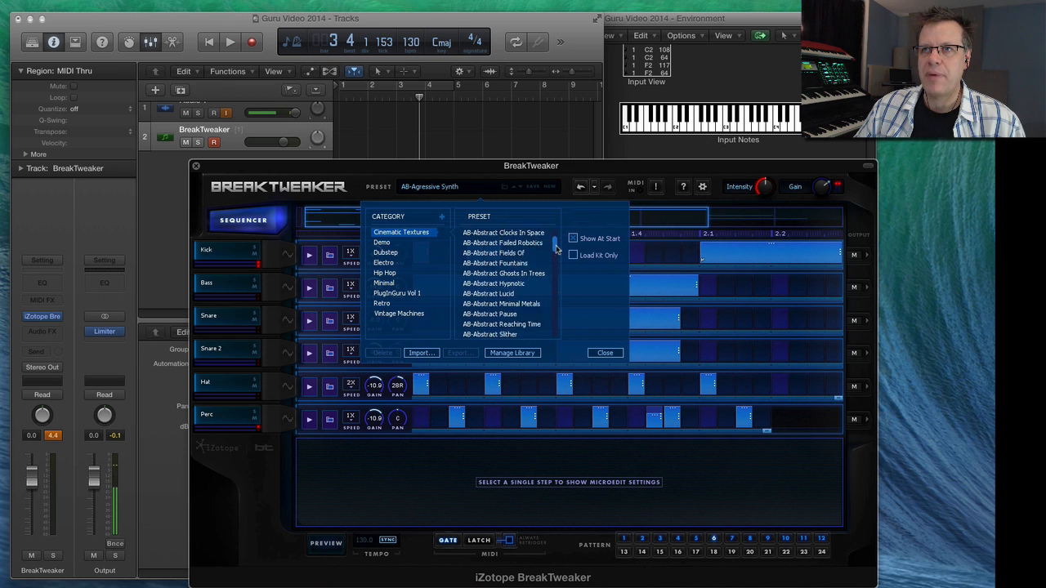
click(400, 253)
click(487, 232)
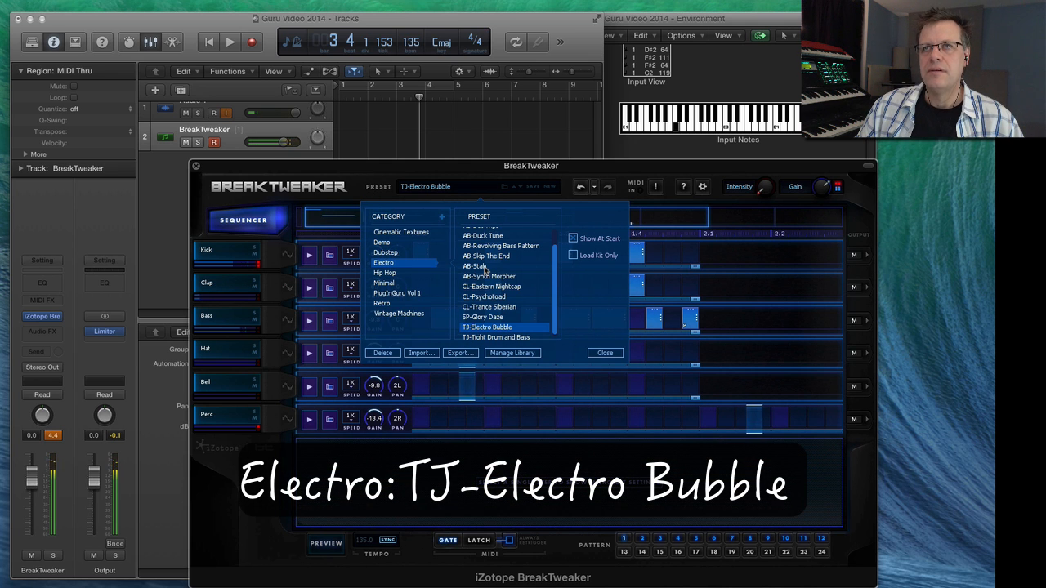
Load the Electro preset AB-Revolving Bass Pattern, close the preset browser, and select the first step of the Clap track.
click(507, 246)
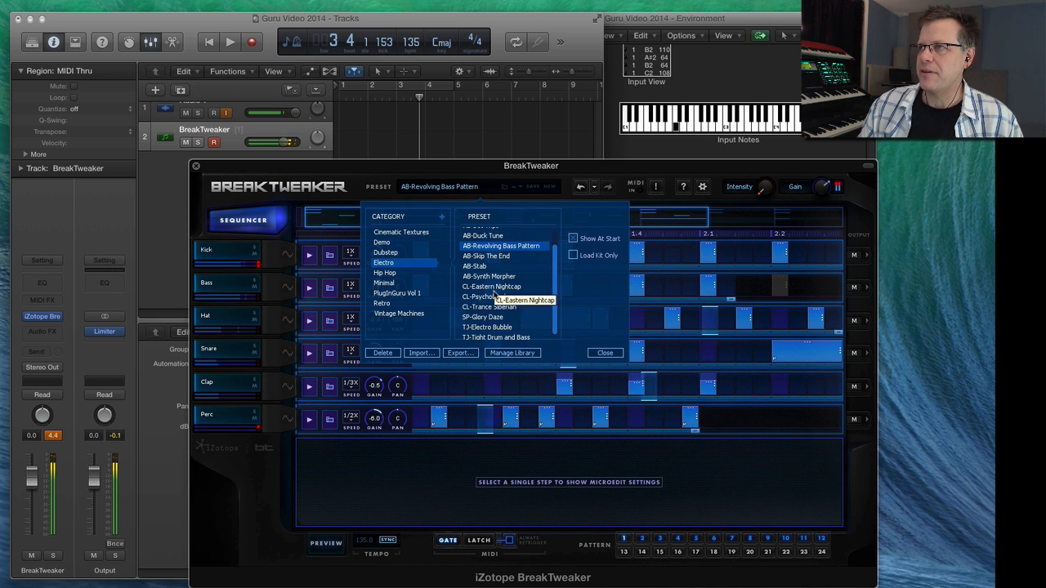
click(396, 275)
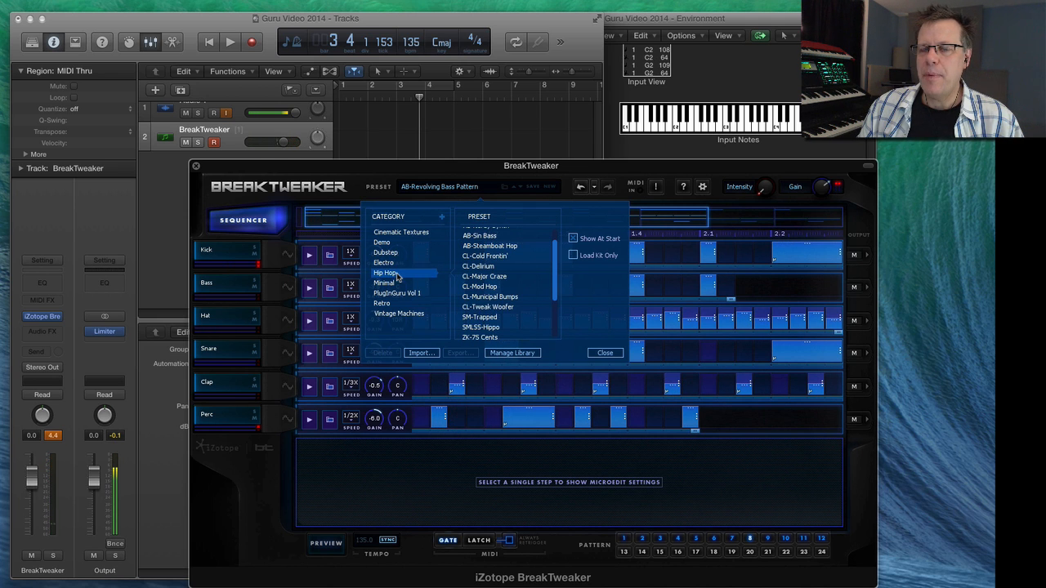
click(605, 353)
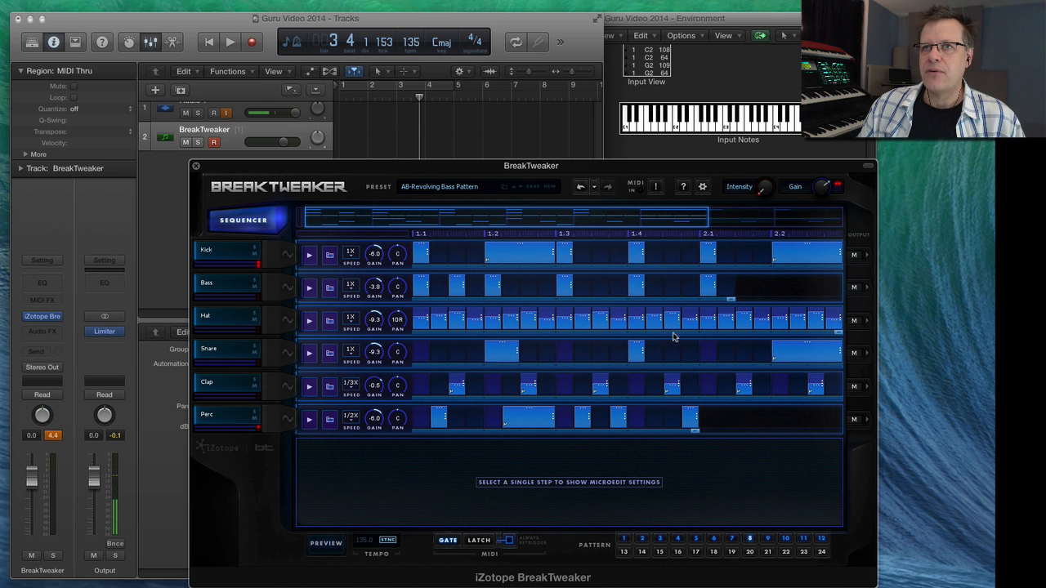
click(424, 385)
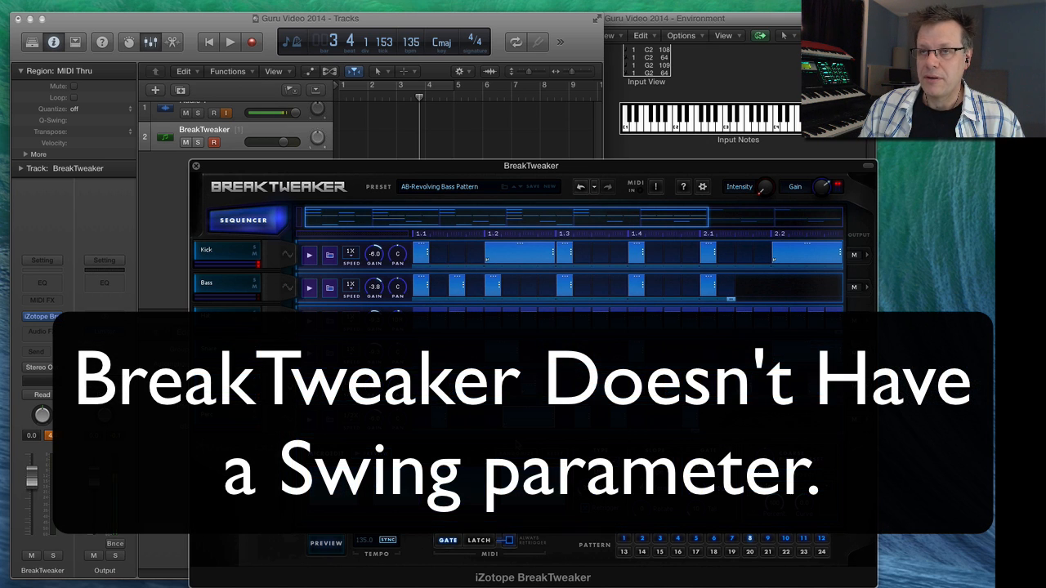
Load AB-Sin Bass from the Hip Hop category, replace it with CL-Municipal Bumps, and close the preset browser.
click(446, 187)
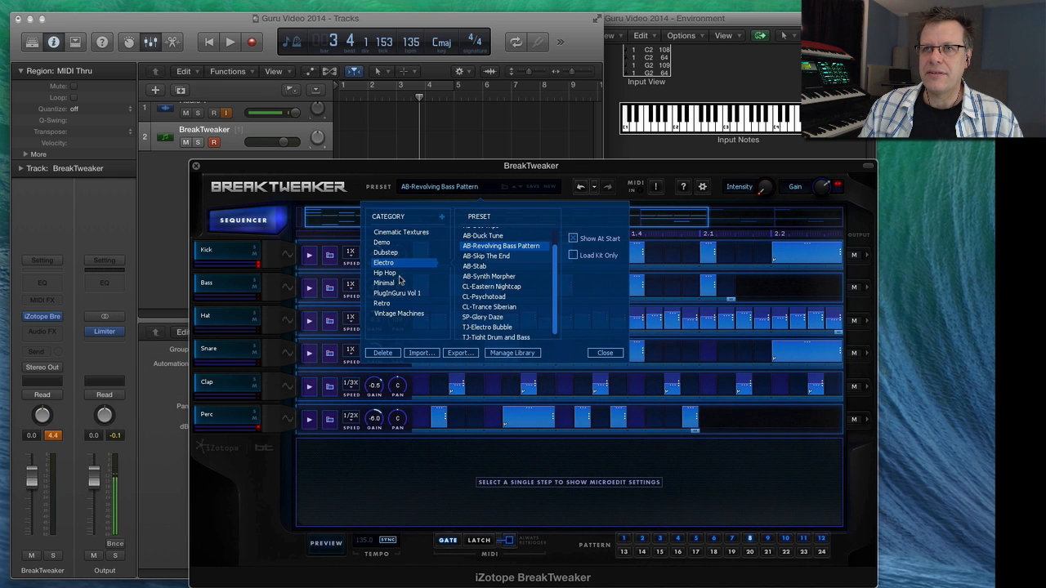
click(384, 274)
scroll(483, 245, up, 2)
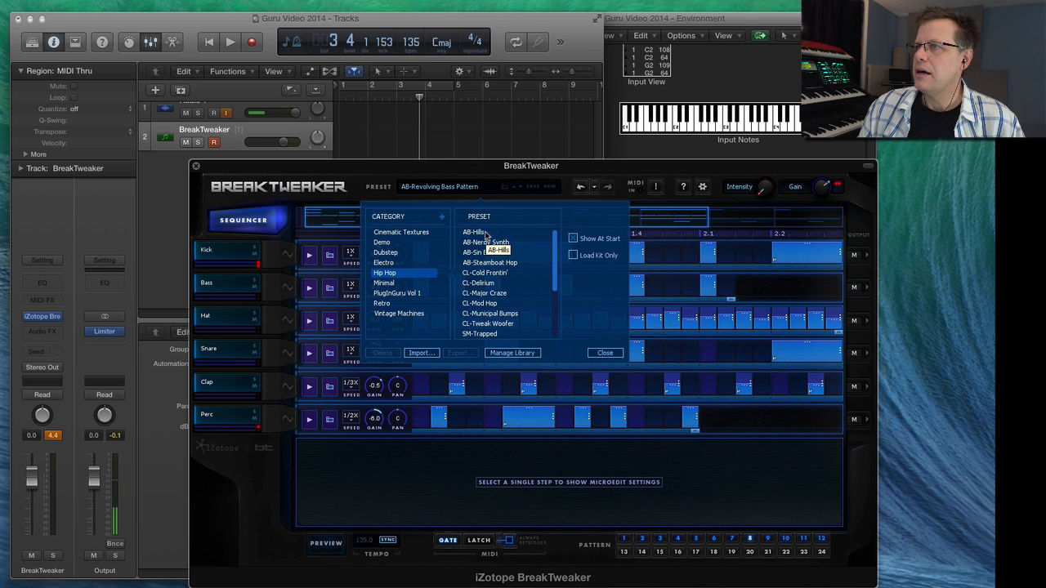
click(497, 253)
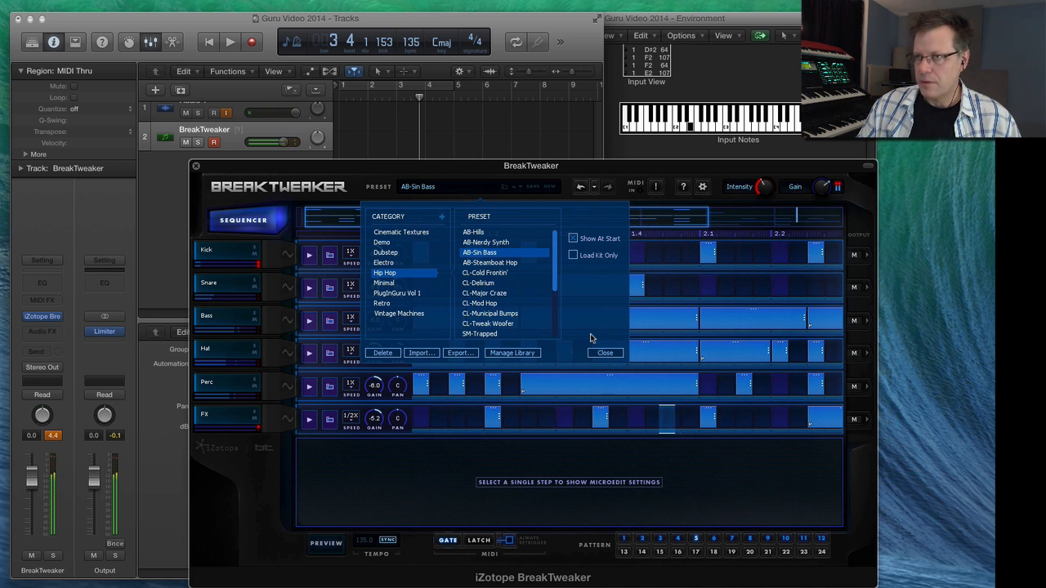
scroll(524, 281, down, 3)
click(513, 263)
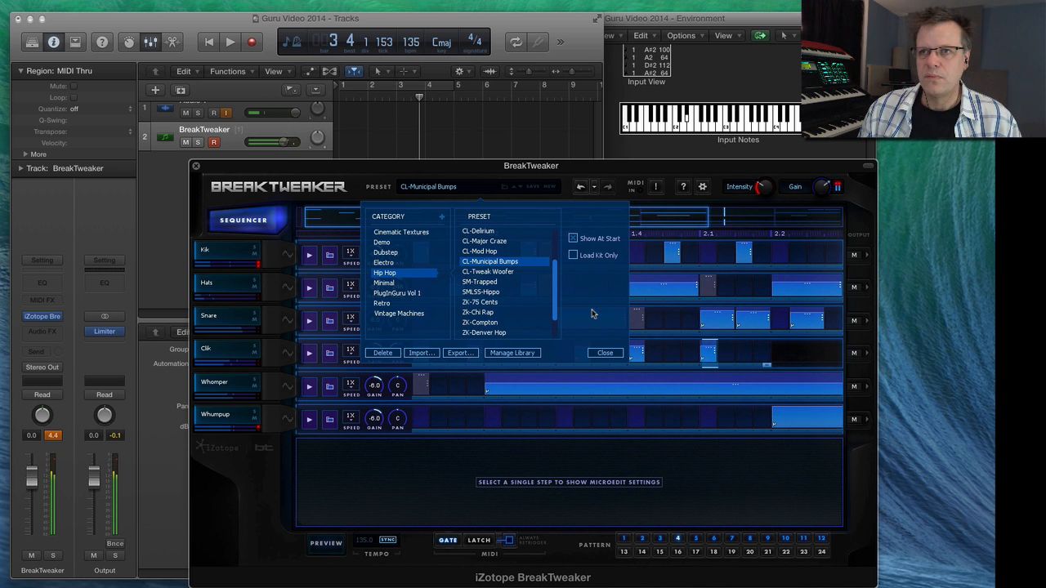
click(606, 353)
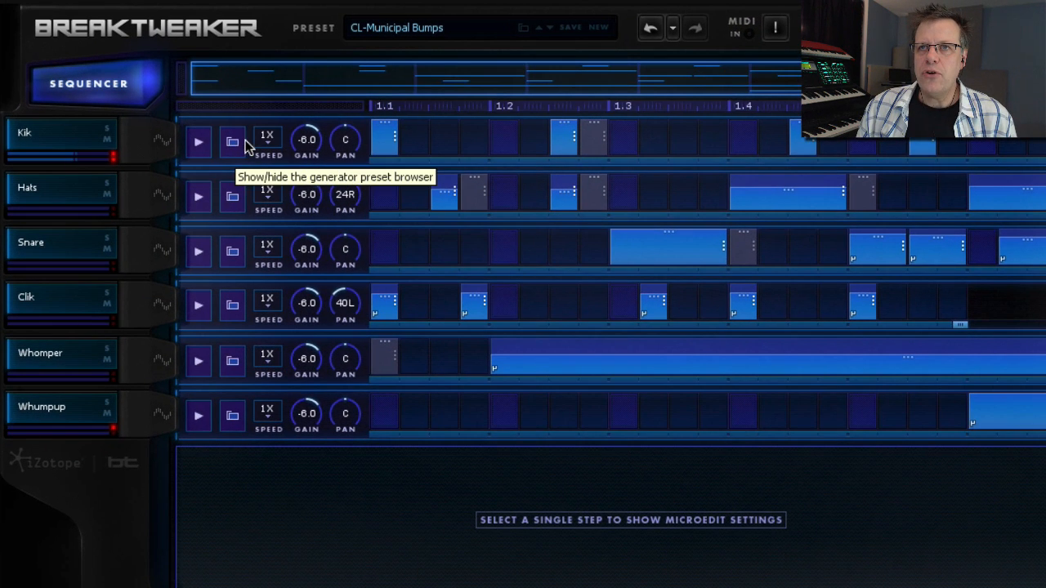
Save the Kik track's generator as a preset named Bumps Kick in the Kick category and close the browser.
click(232, 143)
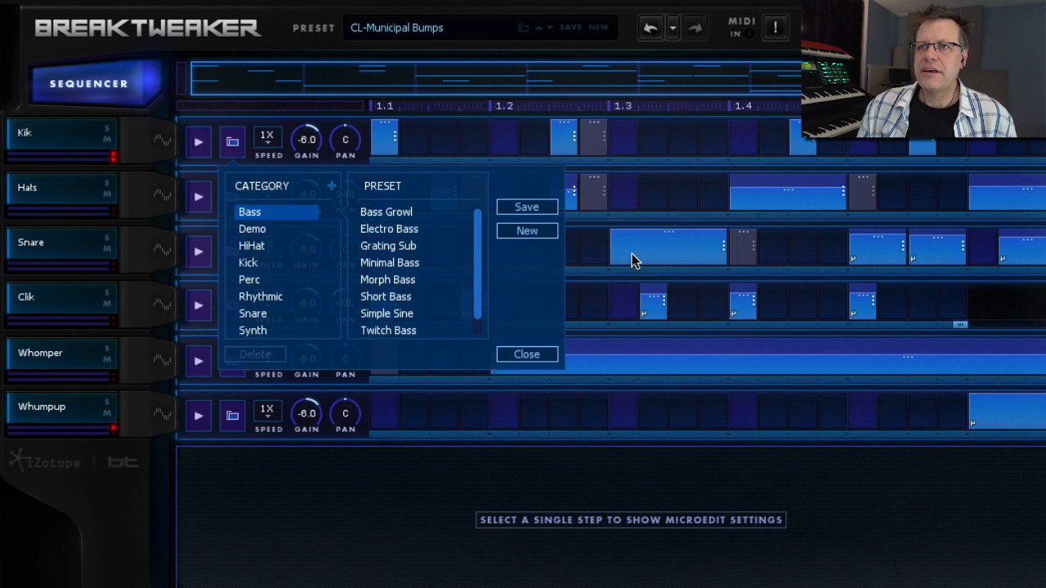
click(249, 262)
click(527, 208)
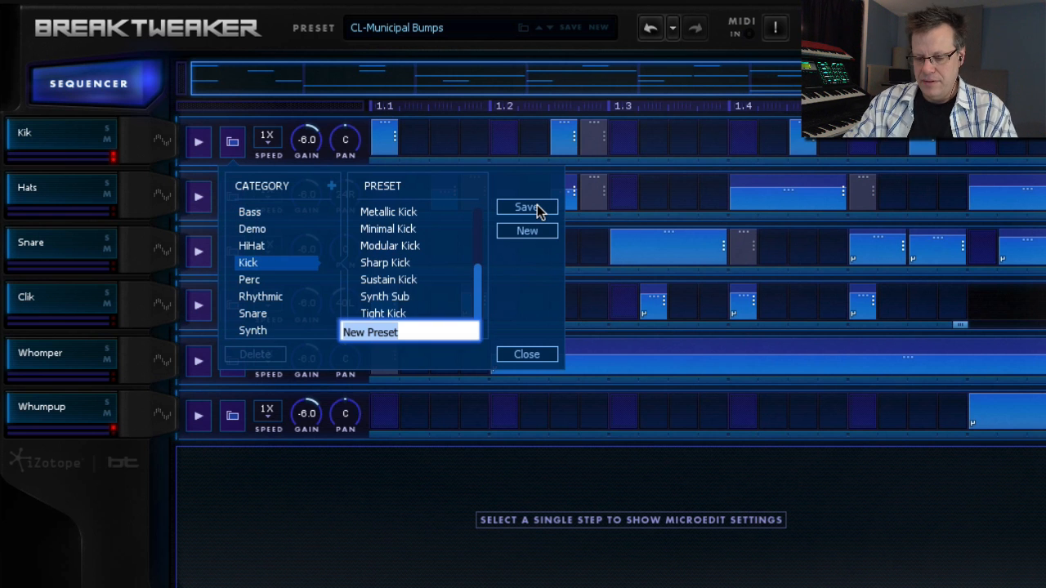
text(MB)
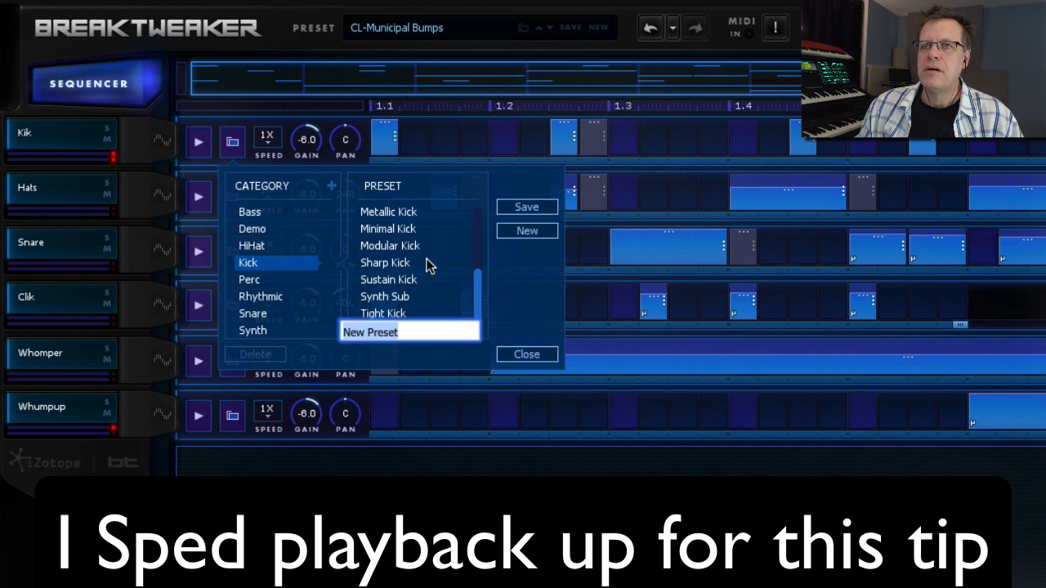
scroll(427, 266, up, 5)
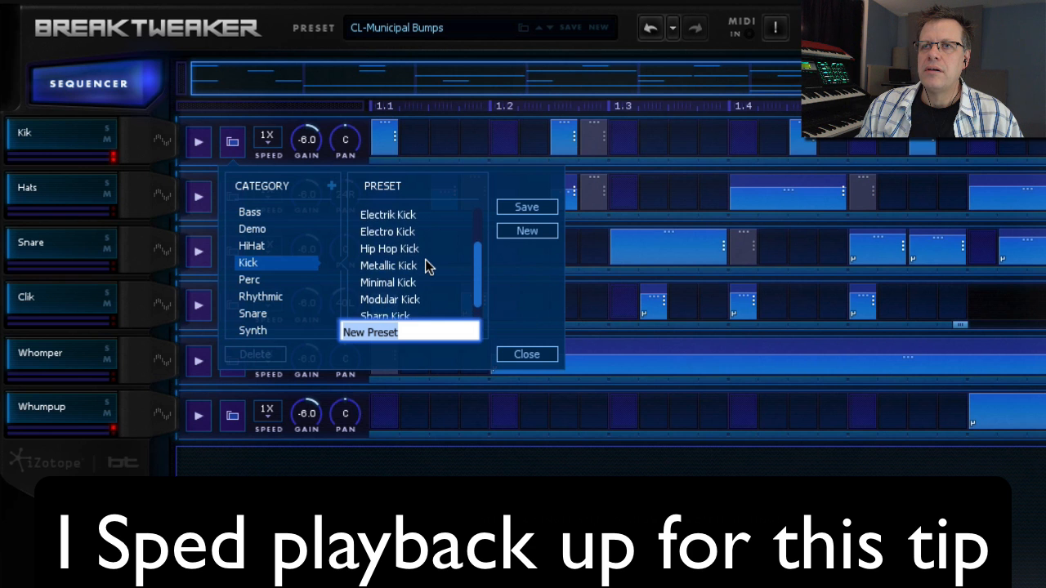
click(526, 354)
Audition Bumps Kick, Dirty Kick, Dubstep Kick and EA Distort on the Kik track, return to Bumps Kick, and close the browser.
click(233, 143)
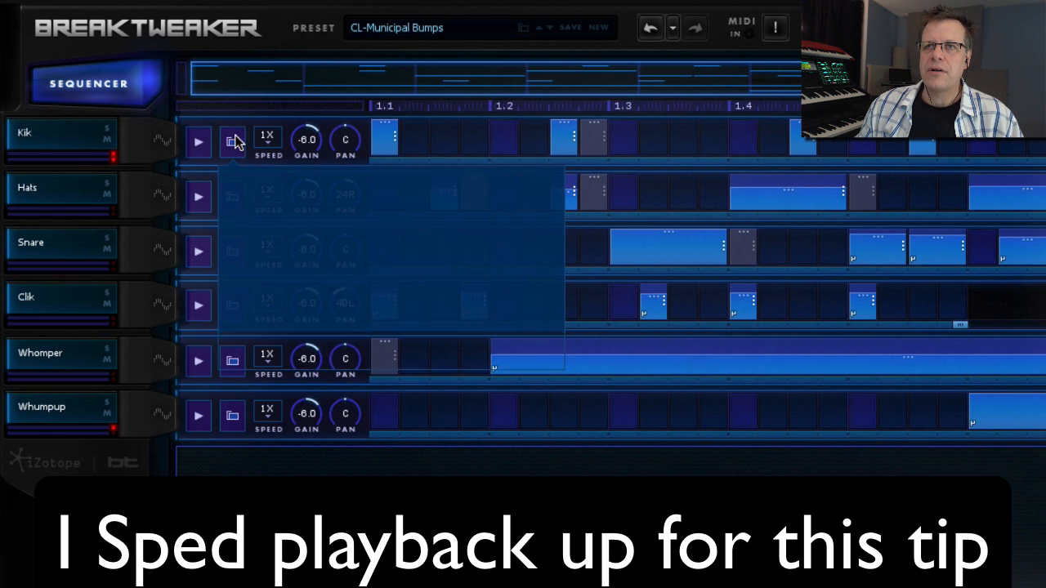
click(402, 214)
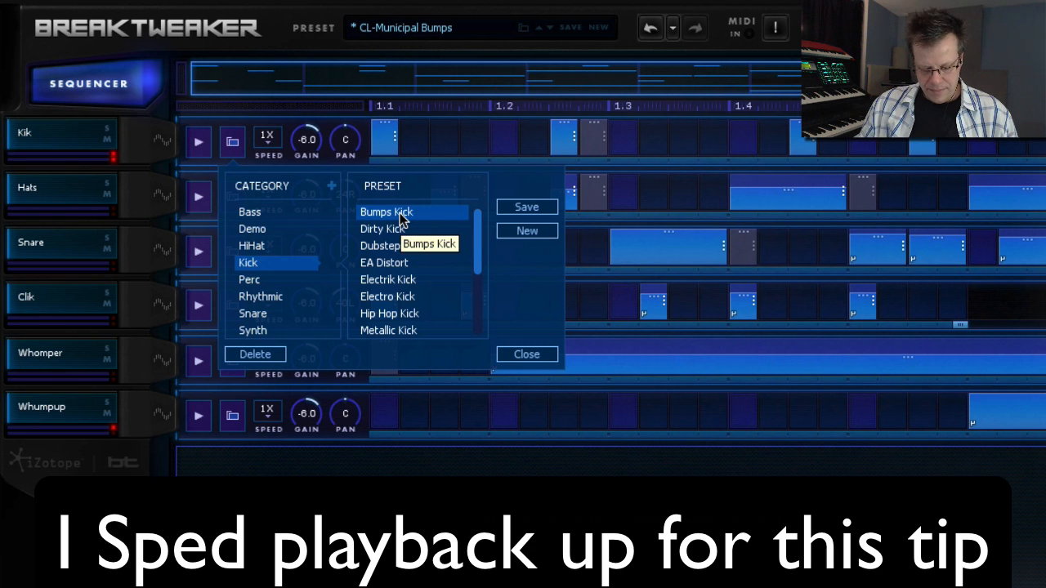
click(385, 229)
click(392, 246)
click(393, 263)
click(394, 213)
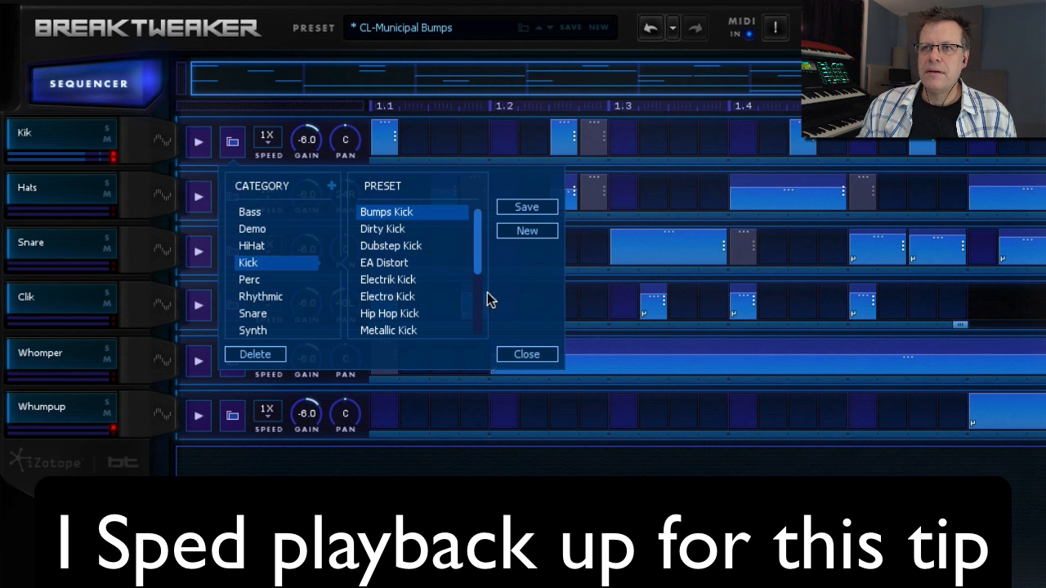
click(526, 354)
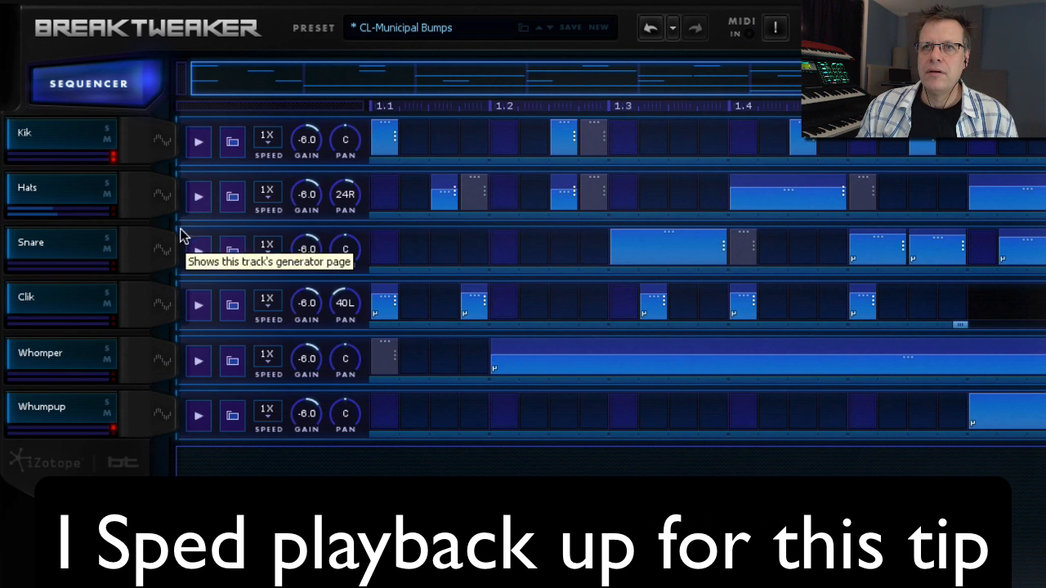
Save the Hats track's generator as a preset named Bumps 808 Open in the HiHat category.
click(234, 199)
click(260, 301)
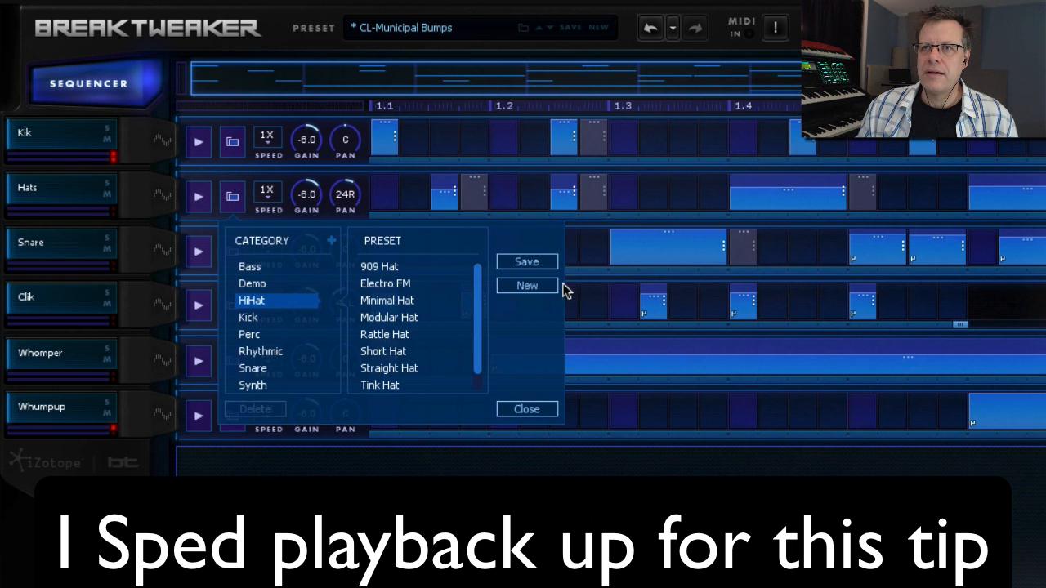
click(527, 262)
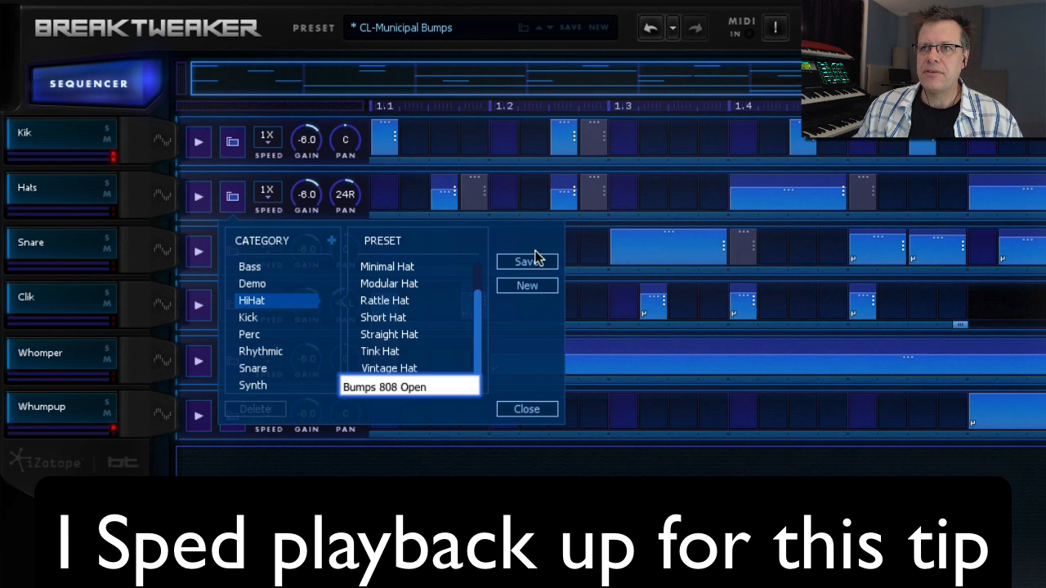
Add a new category named Claps to the generator presets, working from the Snare track.
click(330, 321)
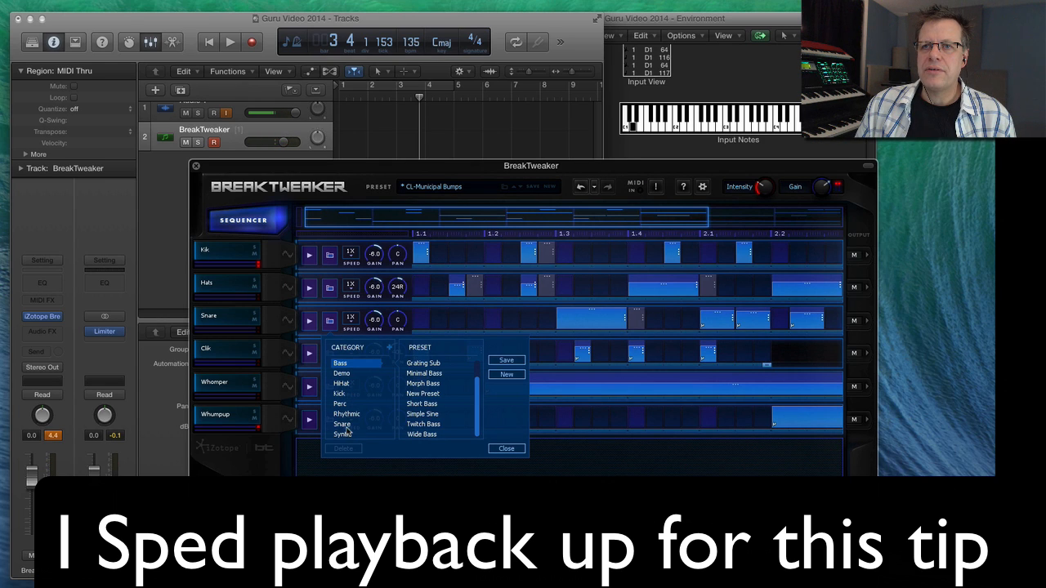
click(341, 424)
click(389, 348)
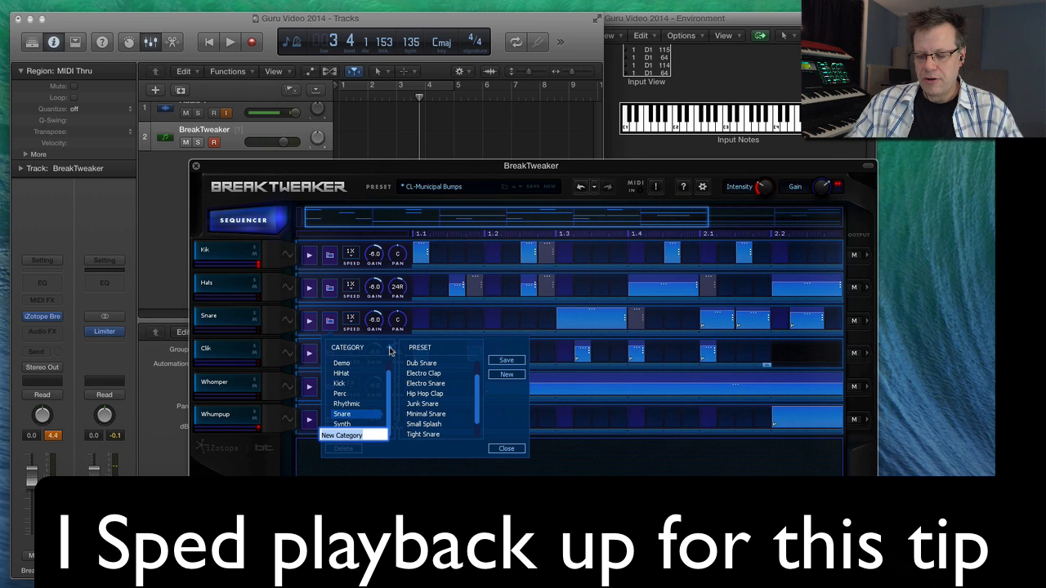
text(Clap)
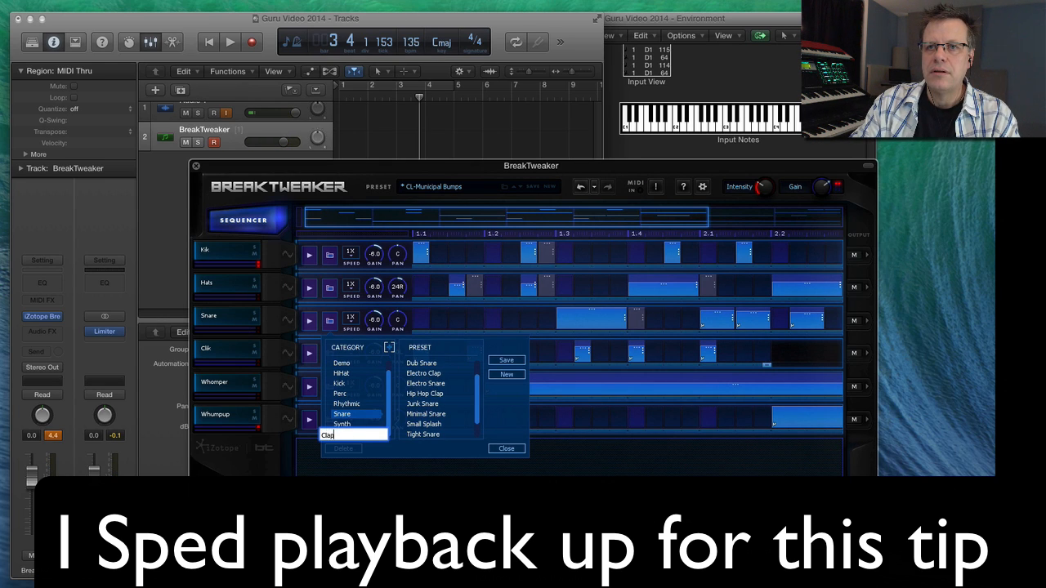
text(s)
key(Return)
Save the Snare track's generator as Bumps Flang Claps in the Claps category and close the browser.
click(505, 361)
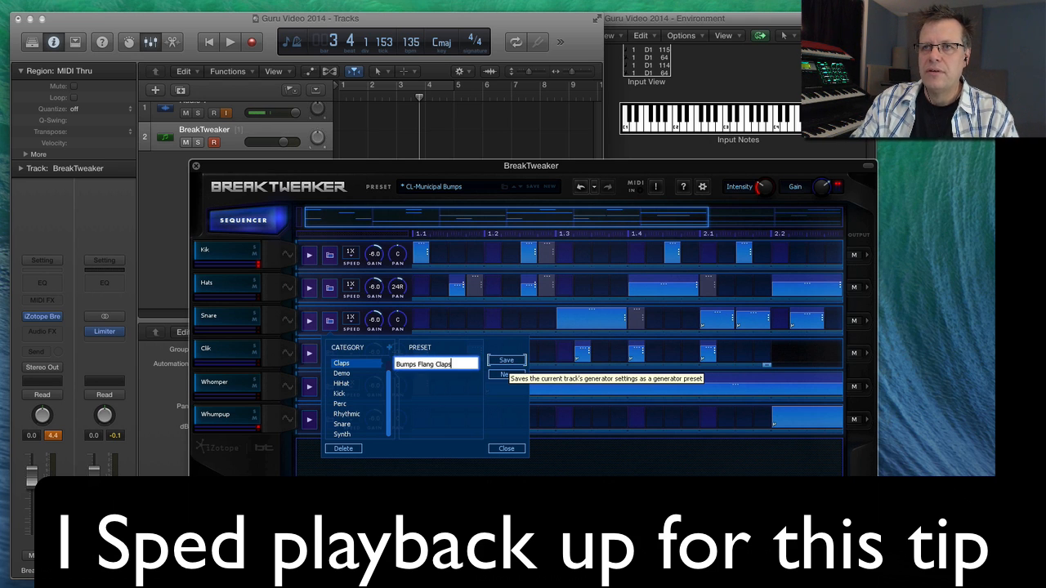
key(Return)
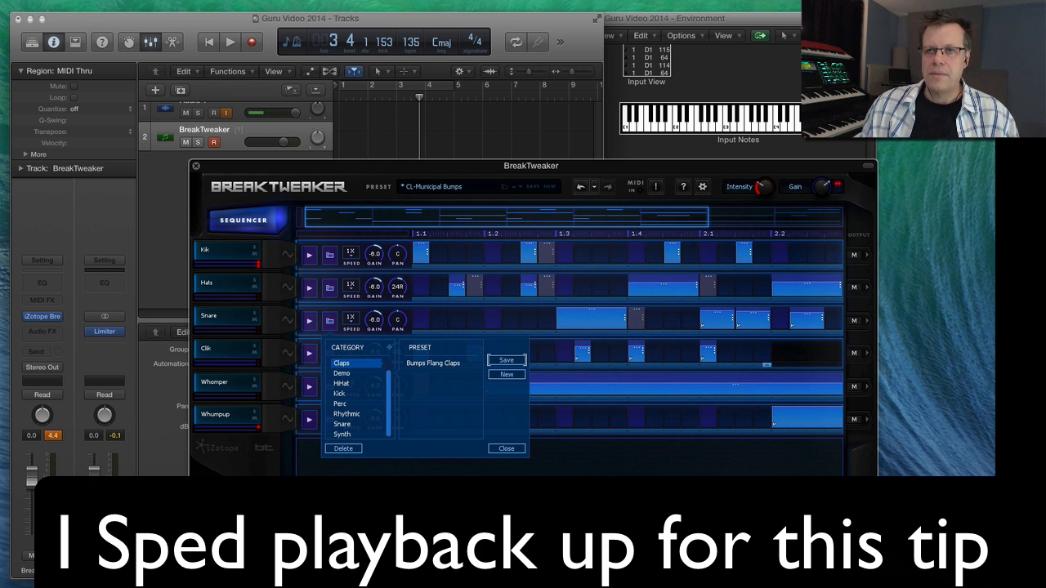
click(506, 448)
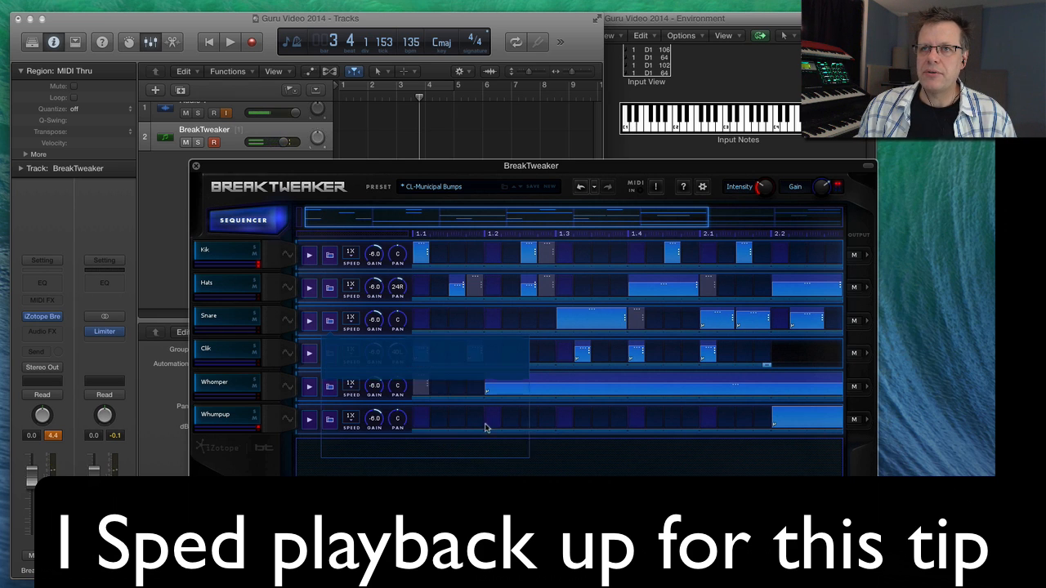
Save the Whomper track's generator as a preset and open the Whumpup track's generator preset browser.
click(330, 389)
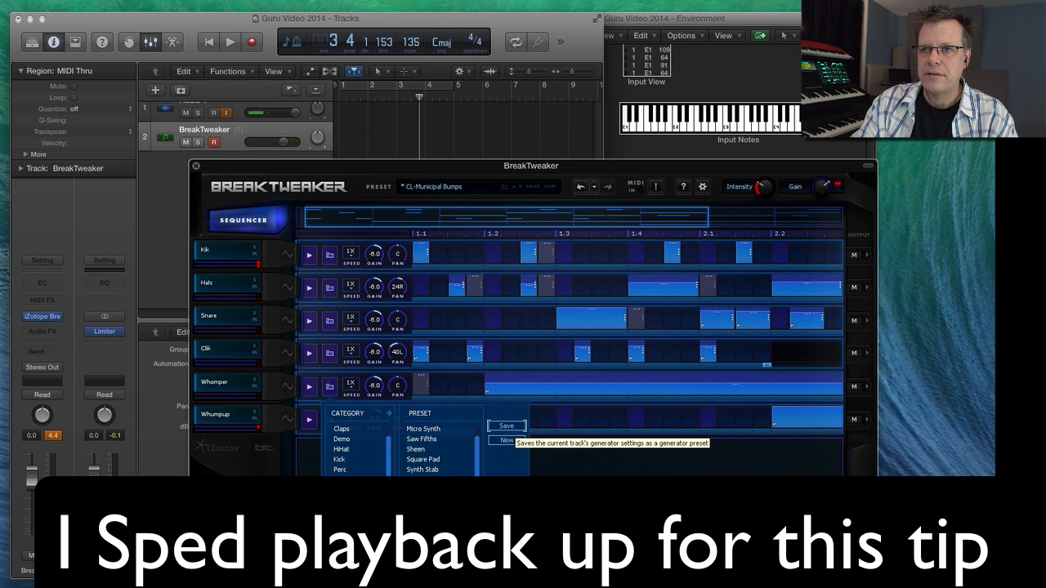
key(Up)
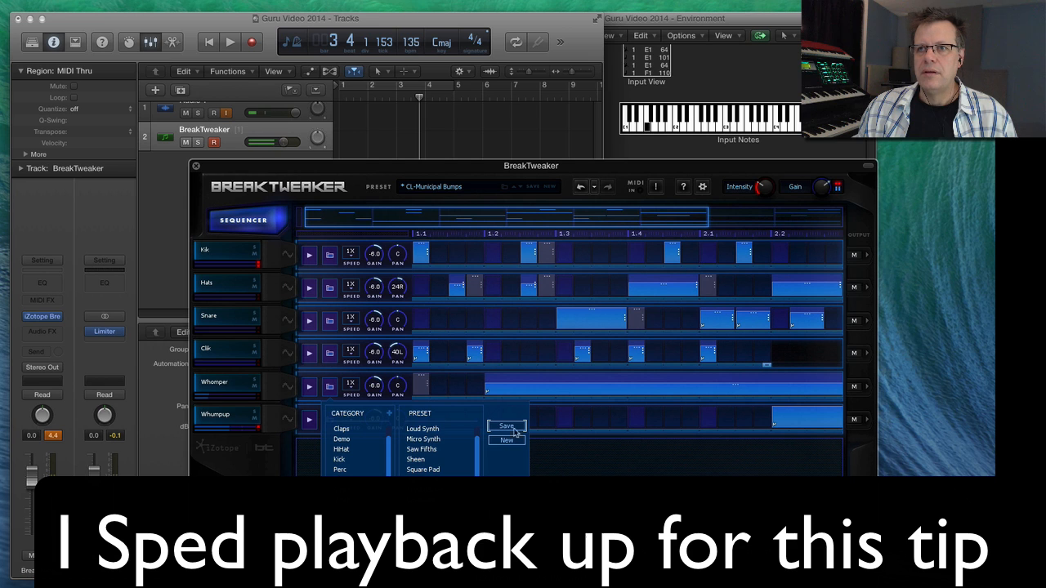
click(333, 419)
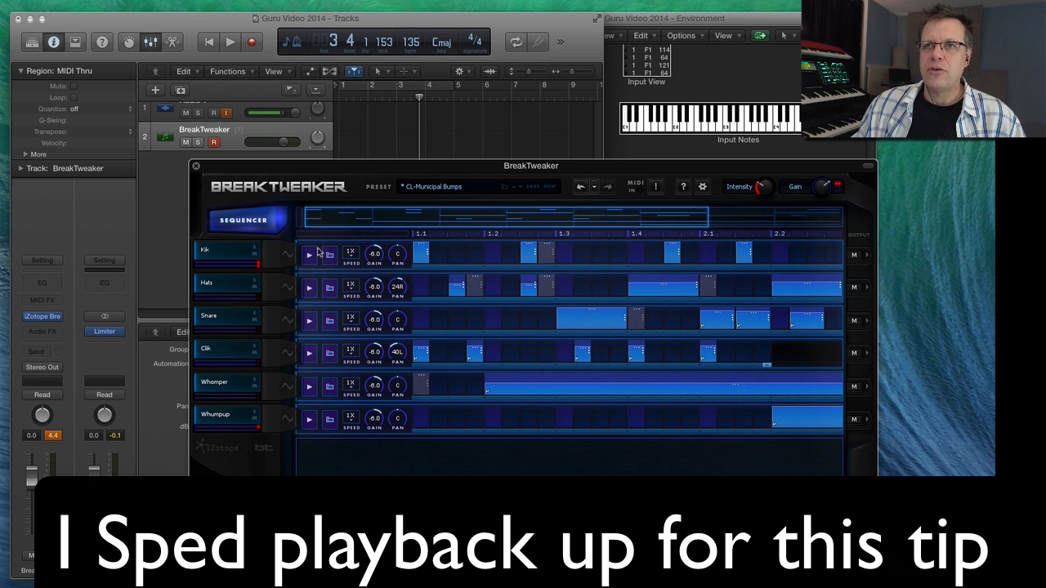
Load the SM-Trapped preset from the Hip Hop category and close the preset browser.
click(445, 187)
click(487, 272)
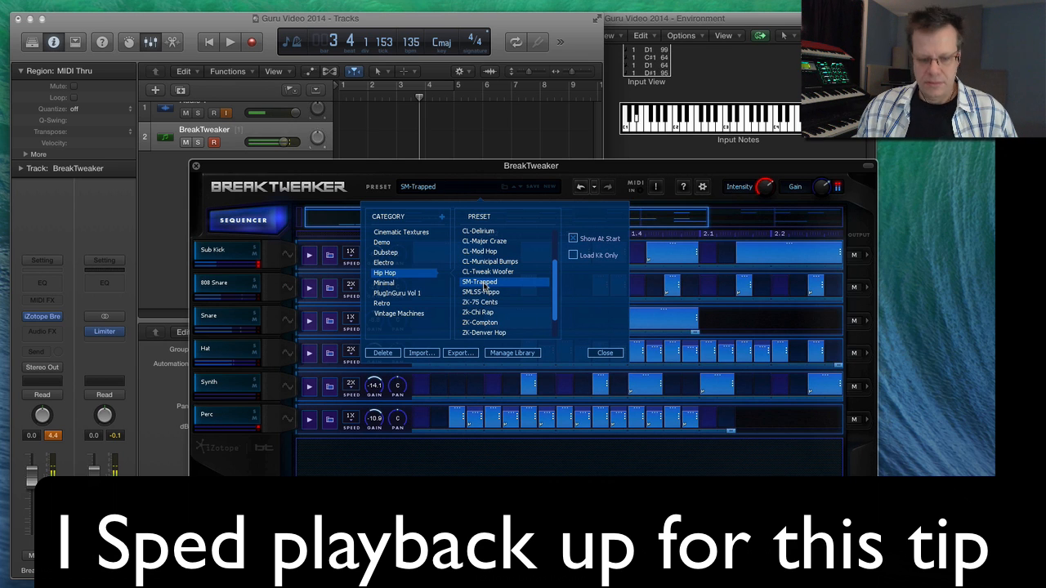
click(602, 353)
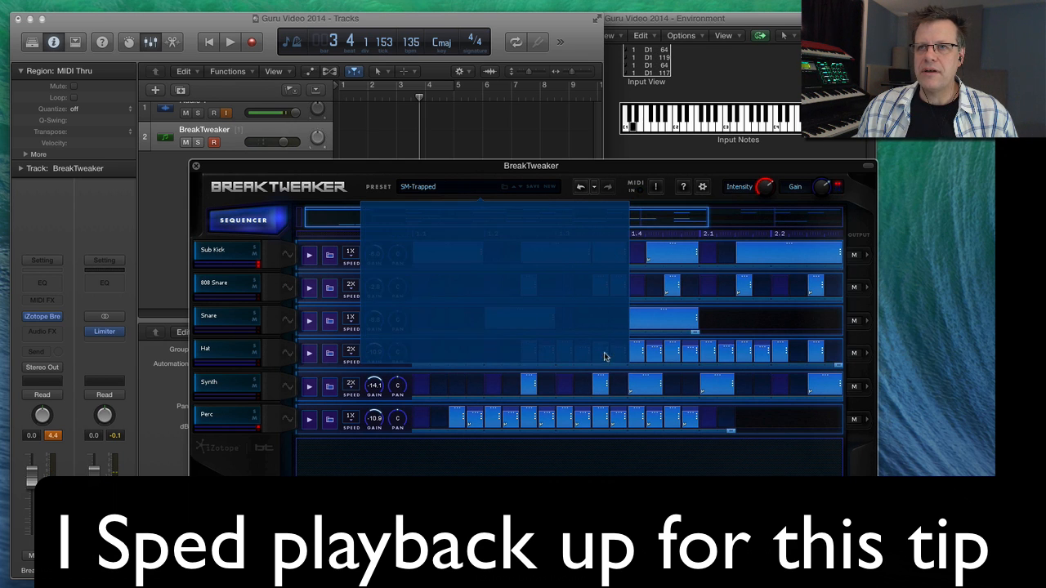
Save the Snare track's generator as Trapped DubLayer in the Snare category and close the generator browser.
click(329, 321)
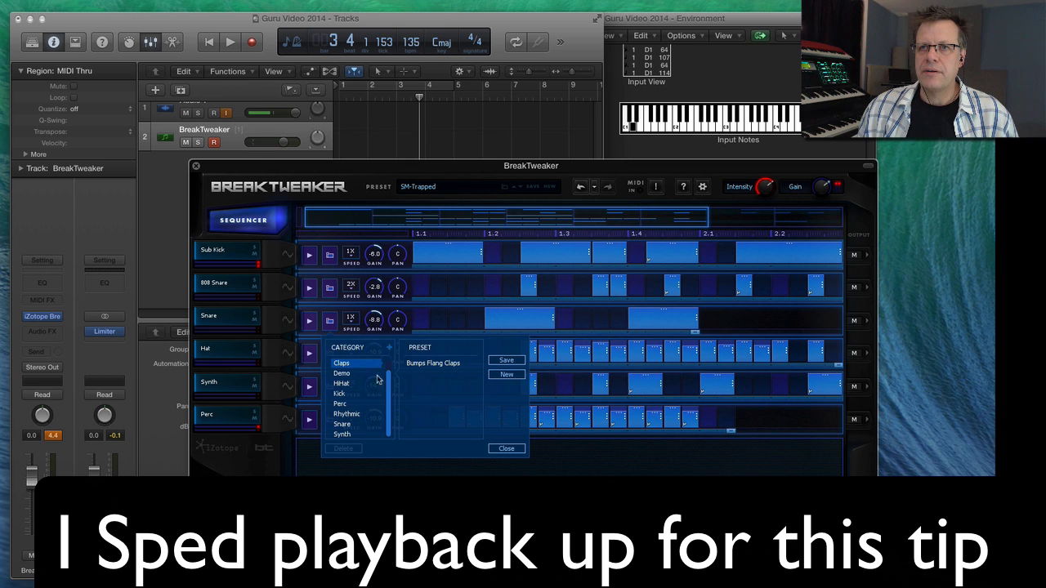
click(341, 424)
click(506, 374)
text(Du)
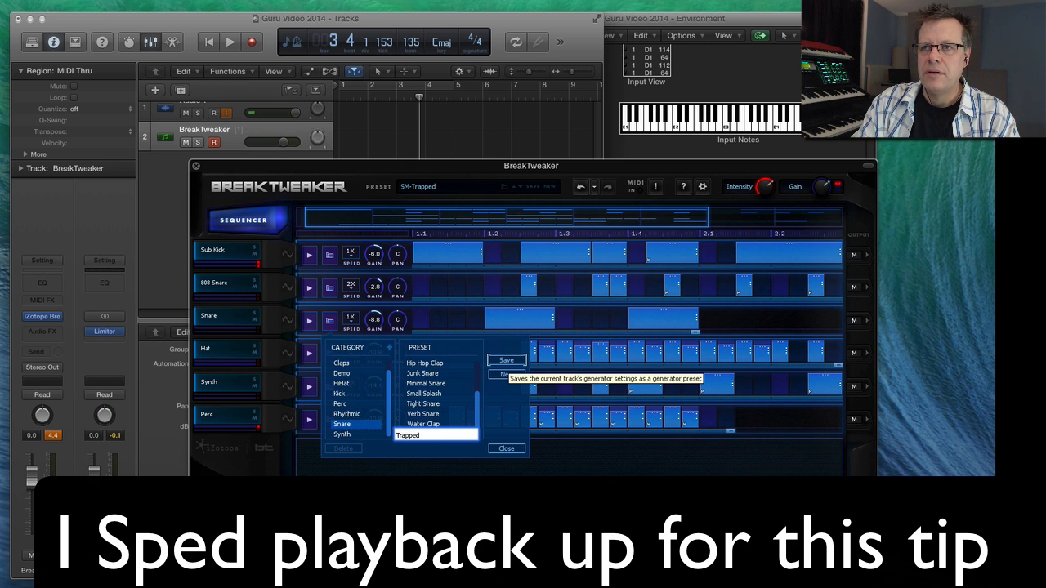
text( DubLayer)
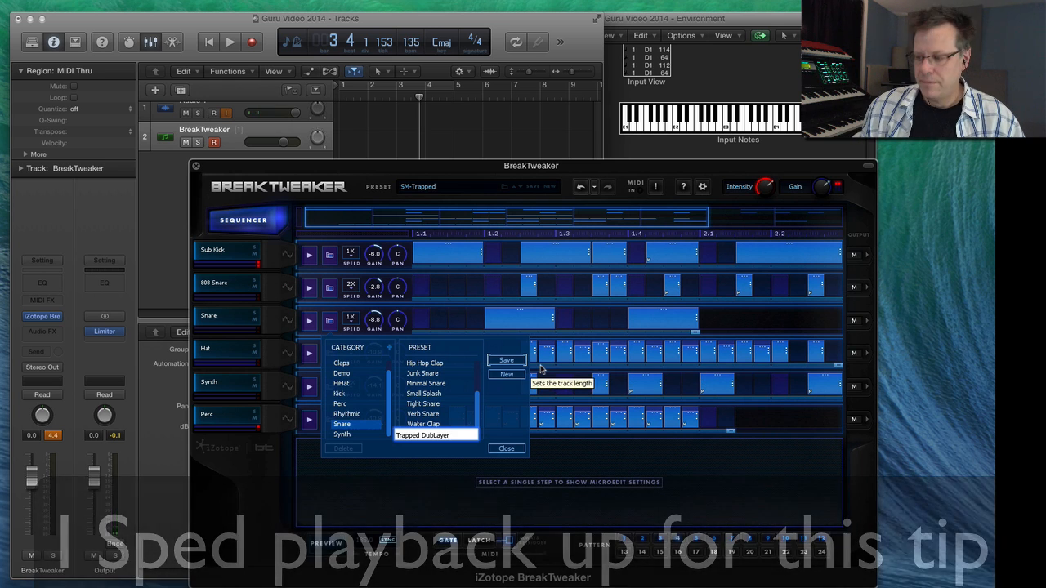
key(Return)
click(505, 449)
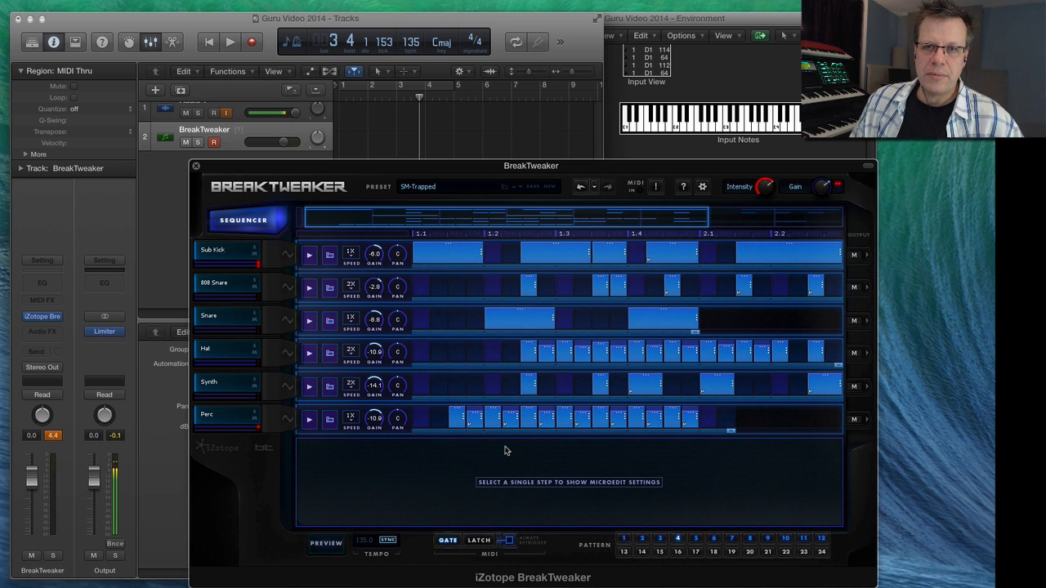
Audition the CL-Mellow Mushroom and SP-Junkyard Island presets from the Minimal category.
click(447, 187)
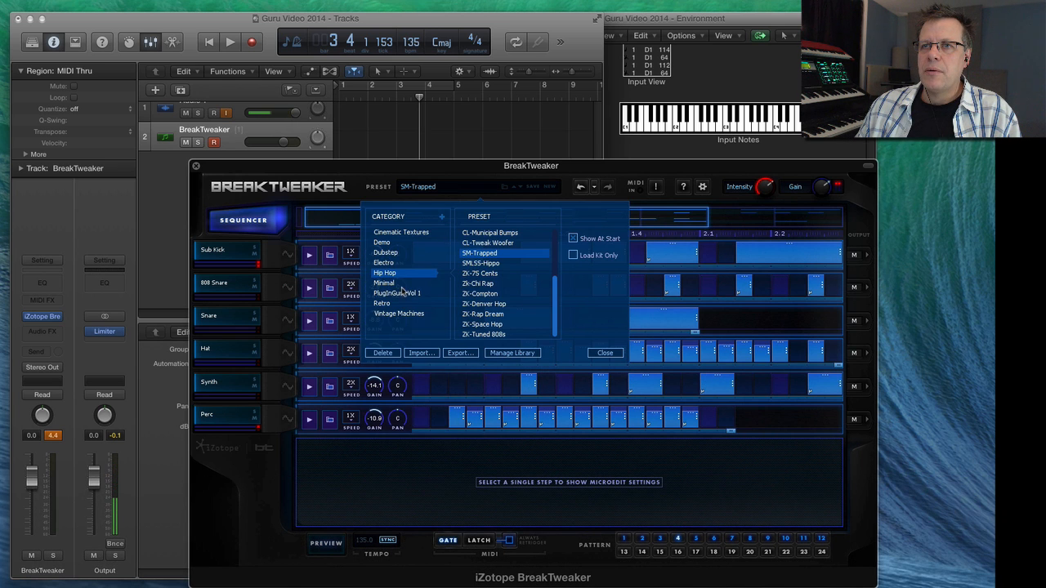
click(386, 284)
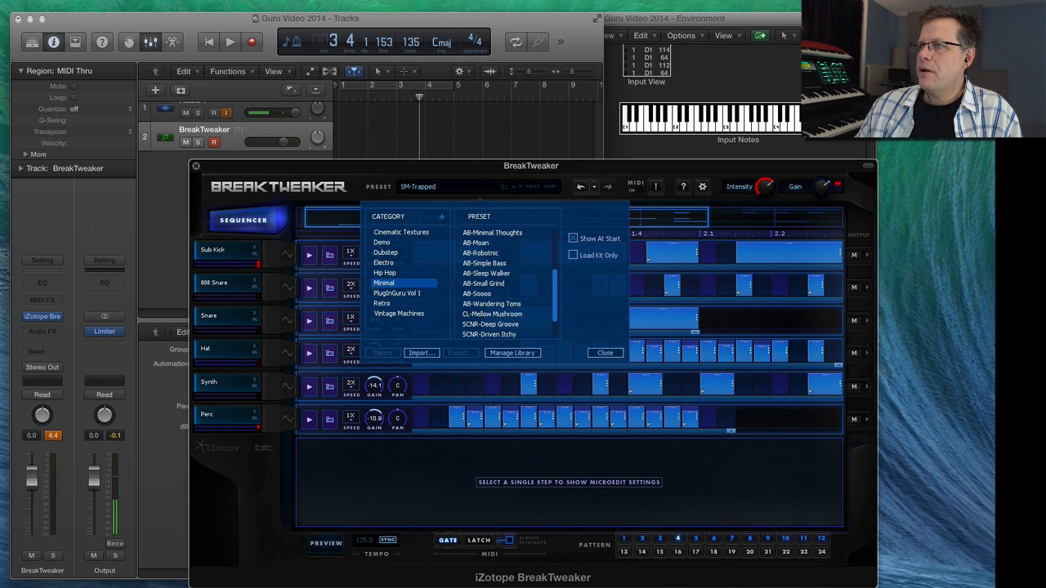
click(708, 234)
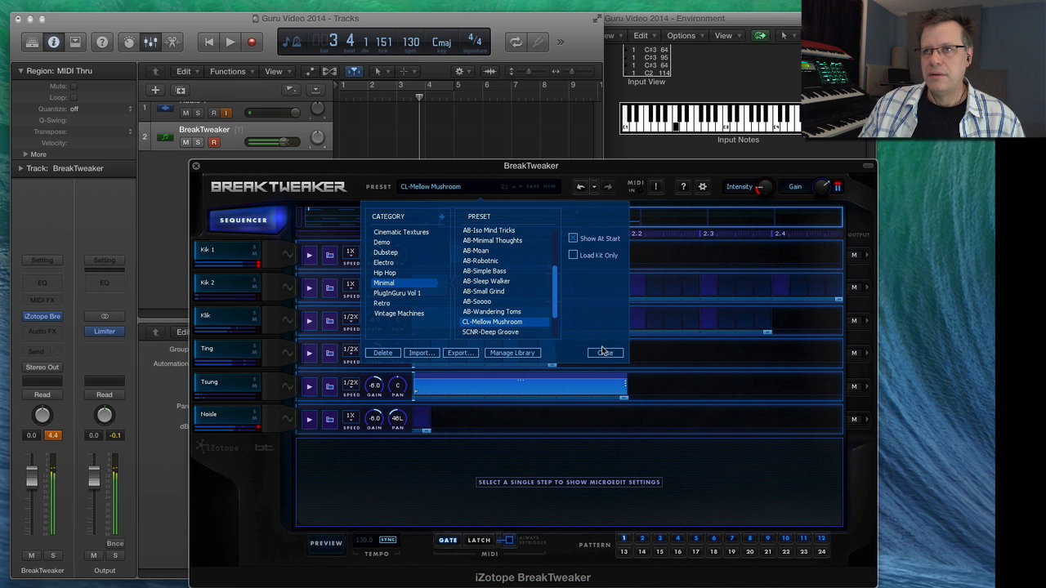
scroll(510, 294, down, 4)
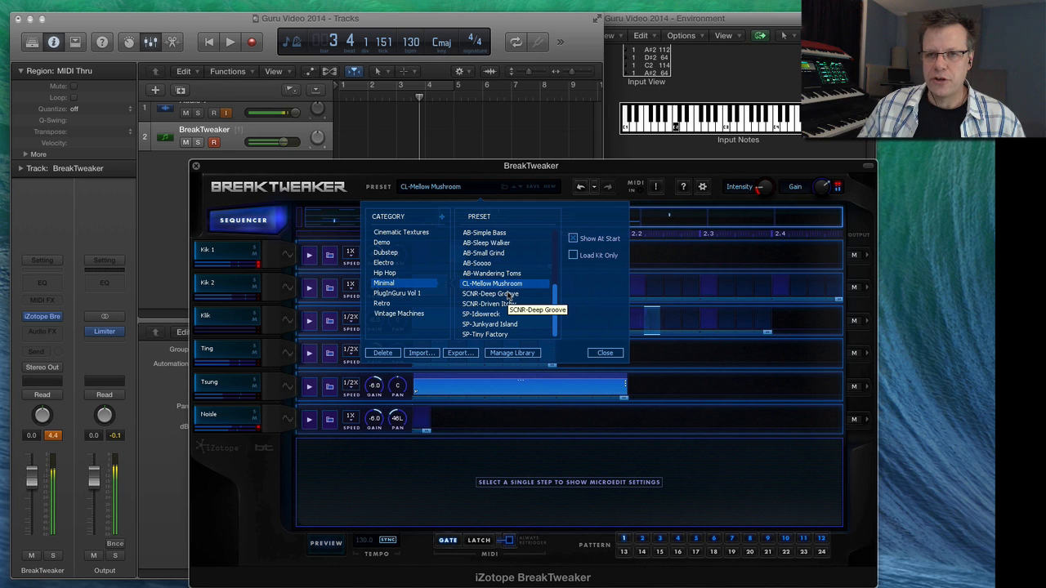
click(527, 323)
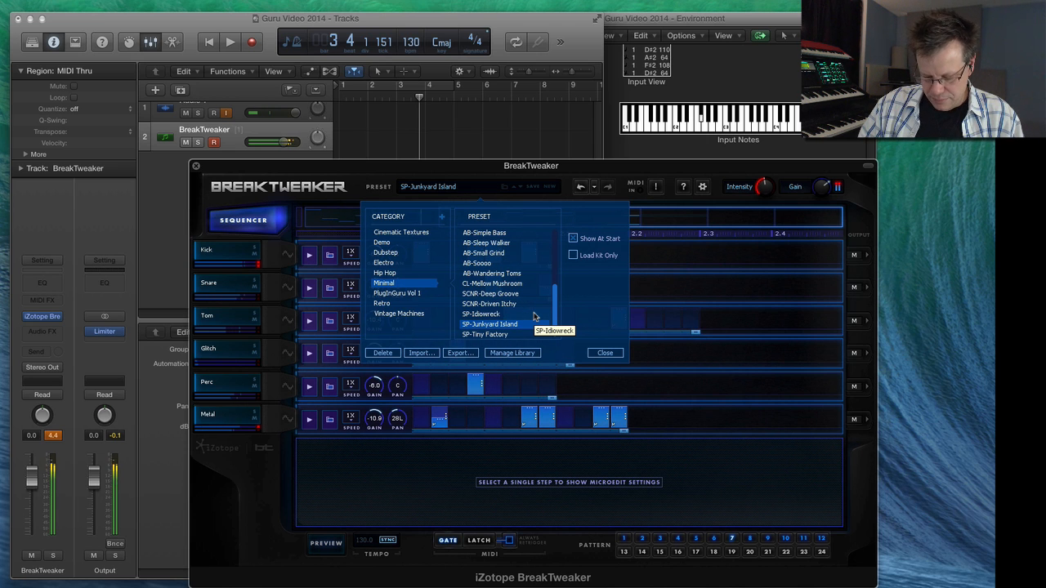
Audition the AB-Dark Synths and CL-Retropolis presets from the Retro category.
click(383, 303)
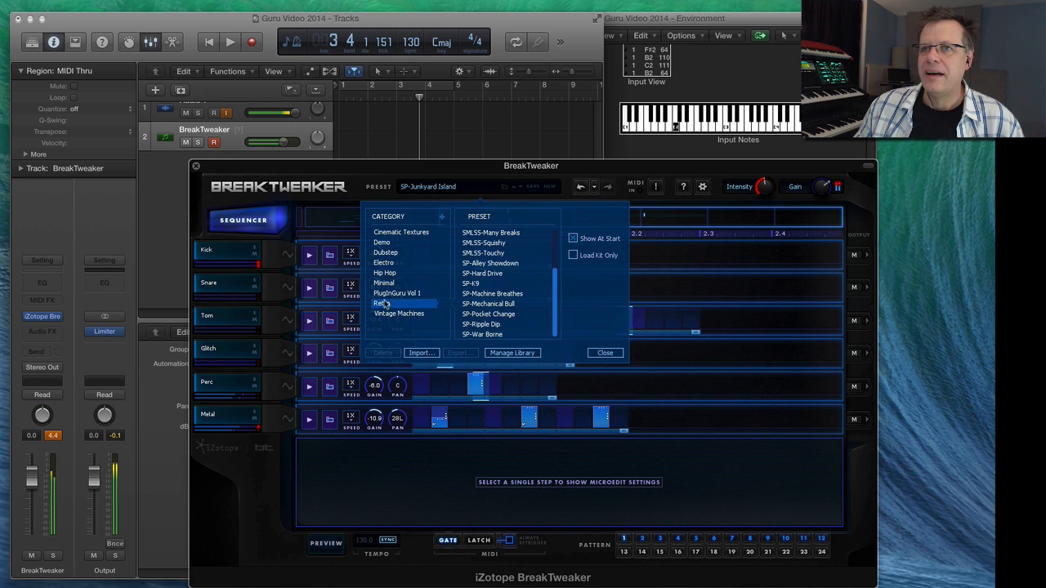
scroll(523, 262, up, 3)
click(491, 242)
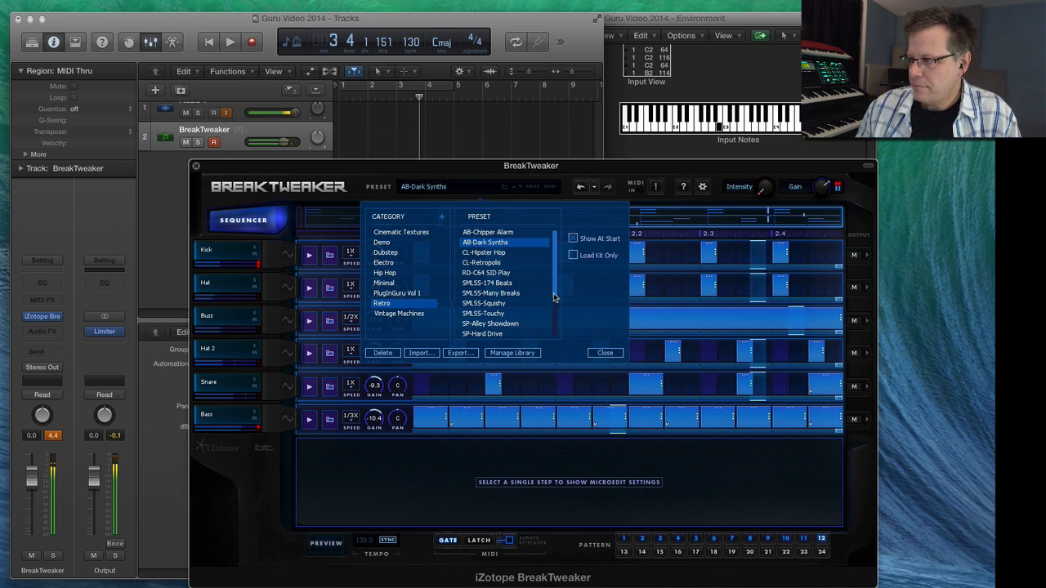
click(605, 353)
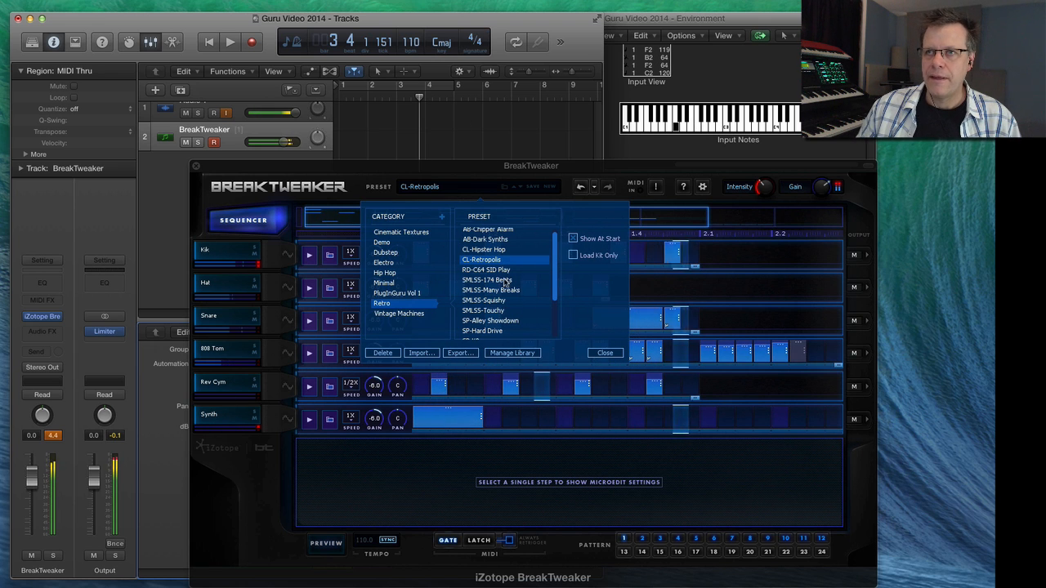
Load the SP-K9 preset from the Retro category.
scroll(500, 277, down, 1)
scroll(500, 278, up, 2)
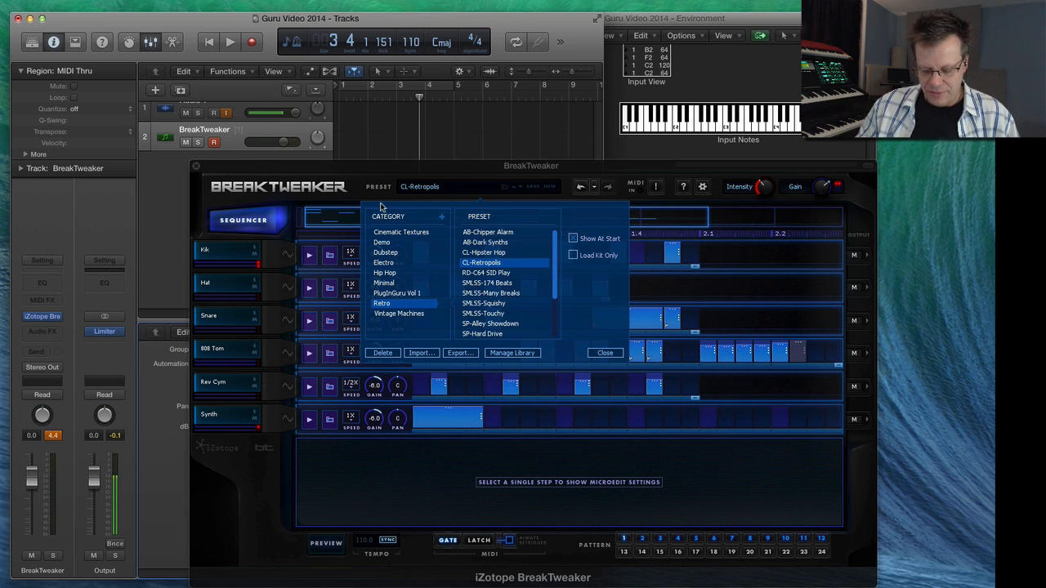
scroll(485, 311, down, 3)
click(485, 310)
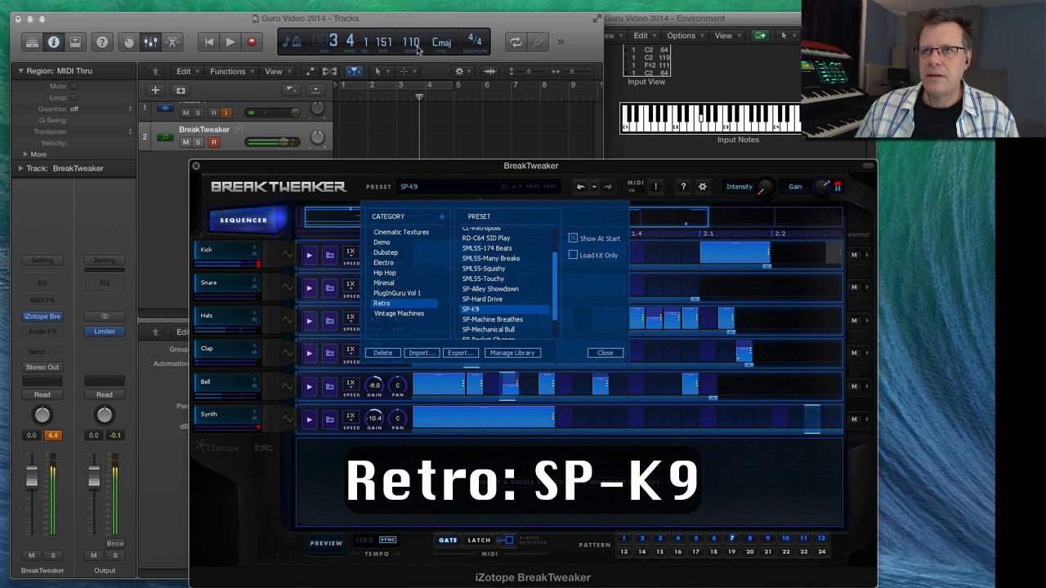
Set the project tempo to 140 BPM.
drag(415, 43, 419, 3)
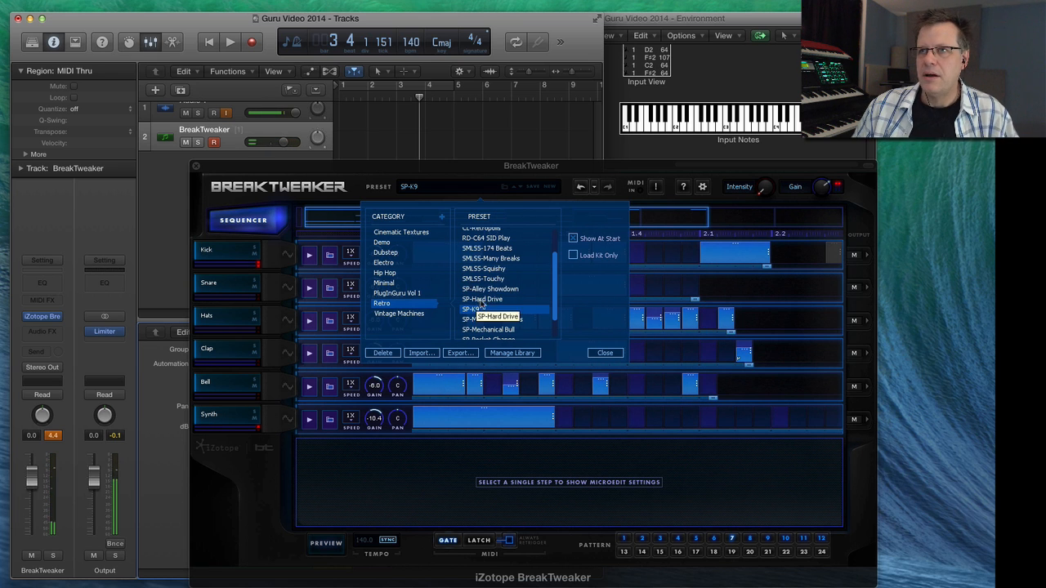
Audition the AB-Abstract Fountains and AB-Action Banes Dub presets from the Cinematic Textures category.
click(418, 234)
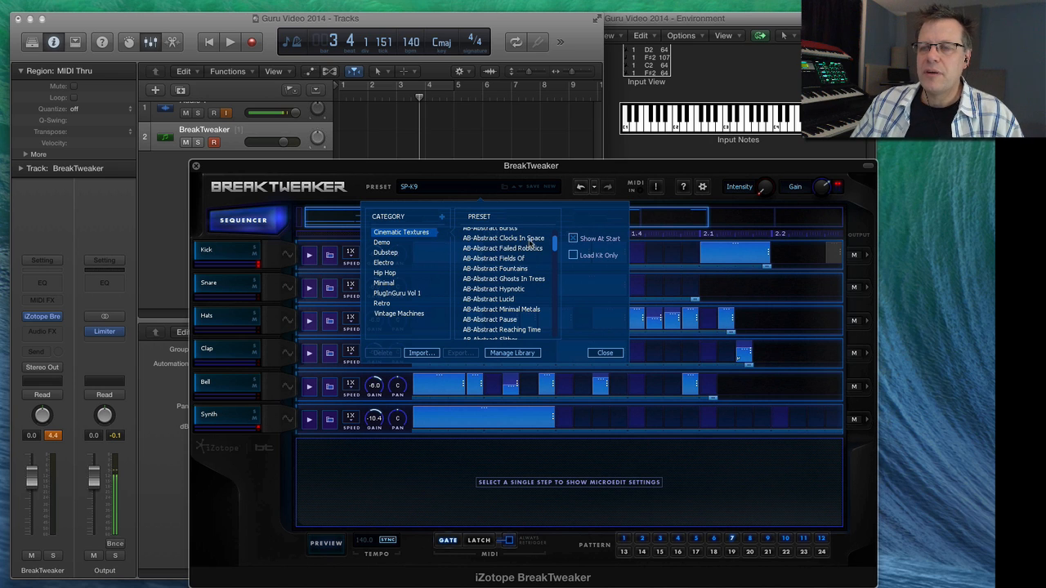
scroll(529, 245, up, 2)
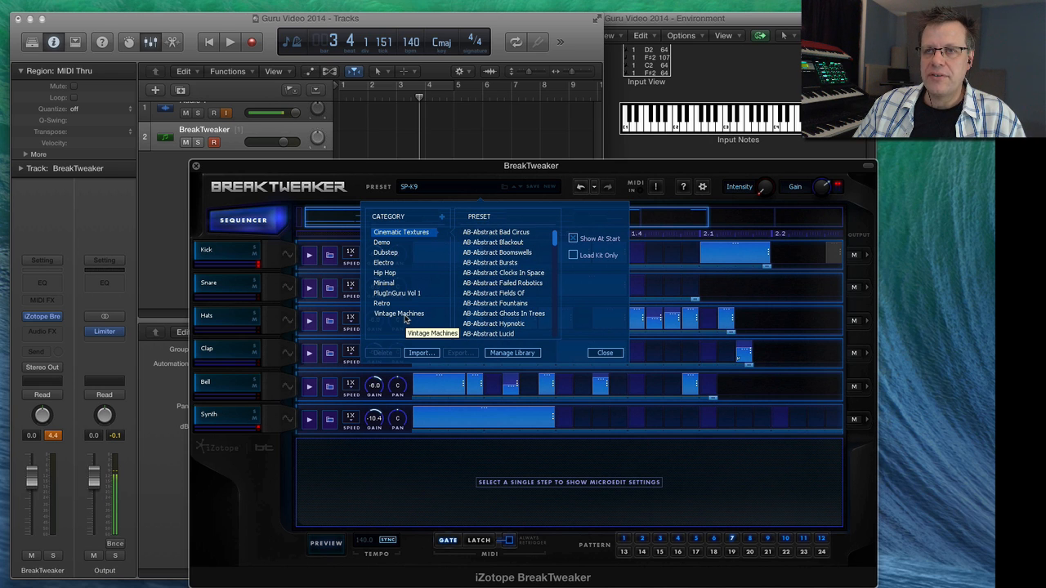
click(497, 263)
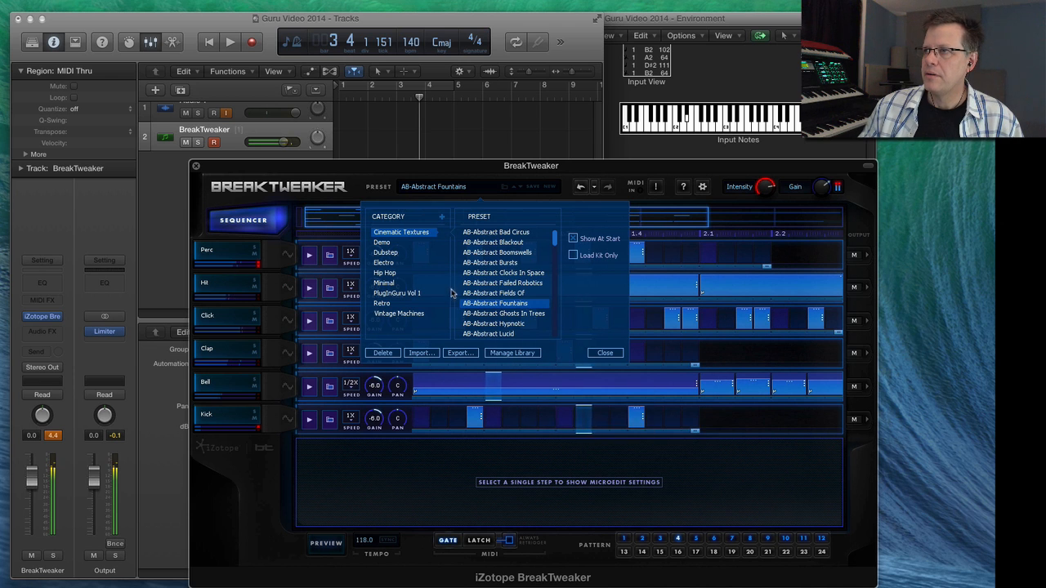
scroll(482, 269, down, 3)
scroll(483, 269, down, 5)
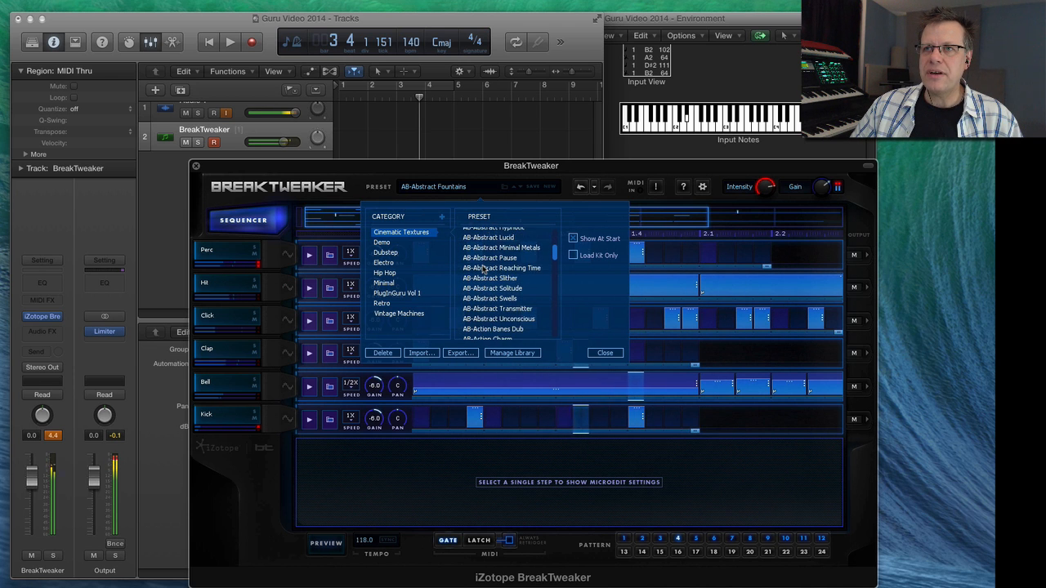
scroll(489, 294, up, 1)
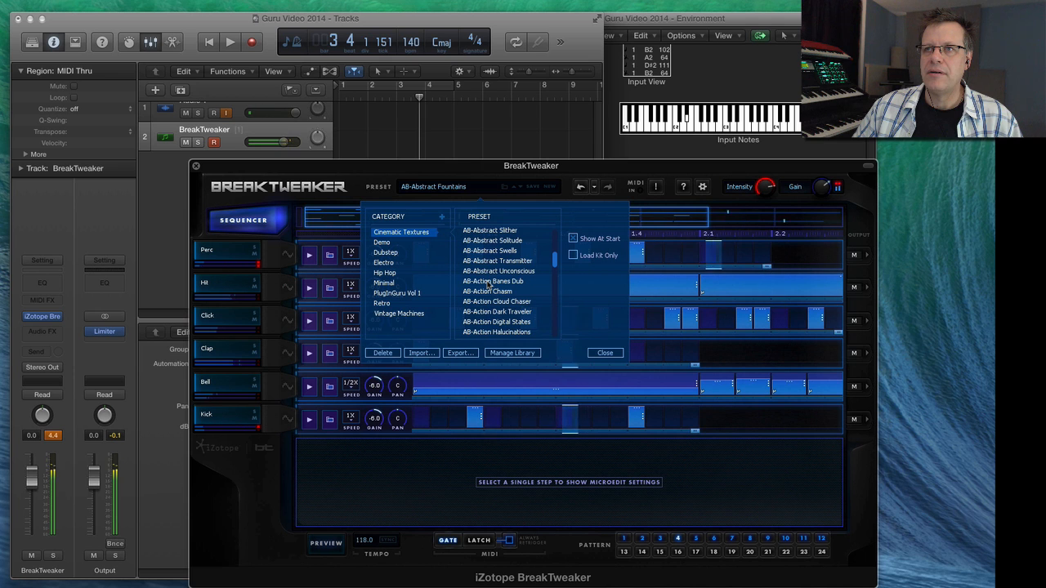
click(489, 281)
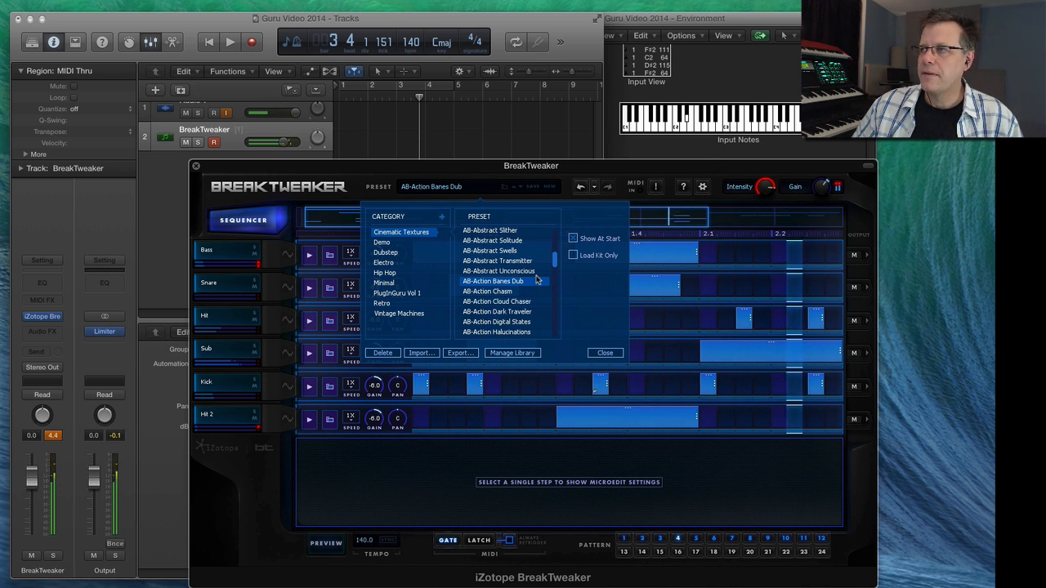
Audition the AB-Action Cloud Chaser and AB-Tension Time Creep presets from the Cinematic Textures category, and close the preset browser.
scroll(498, 261, down, 10)
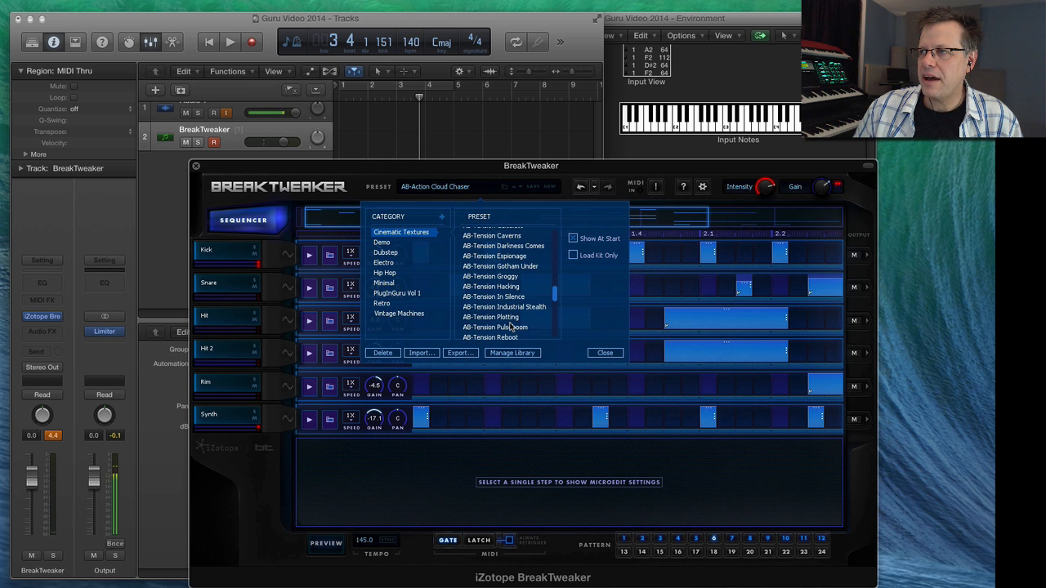
click(512, 272)
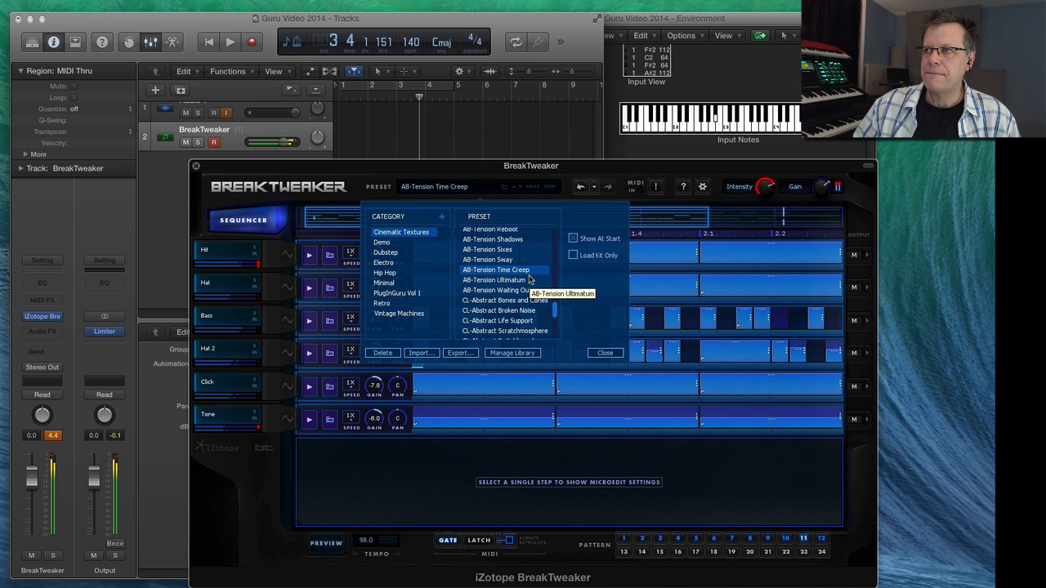
click(605, 353)
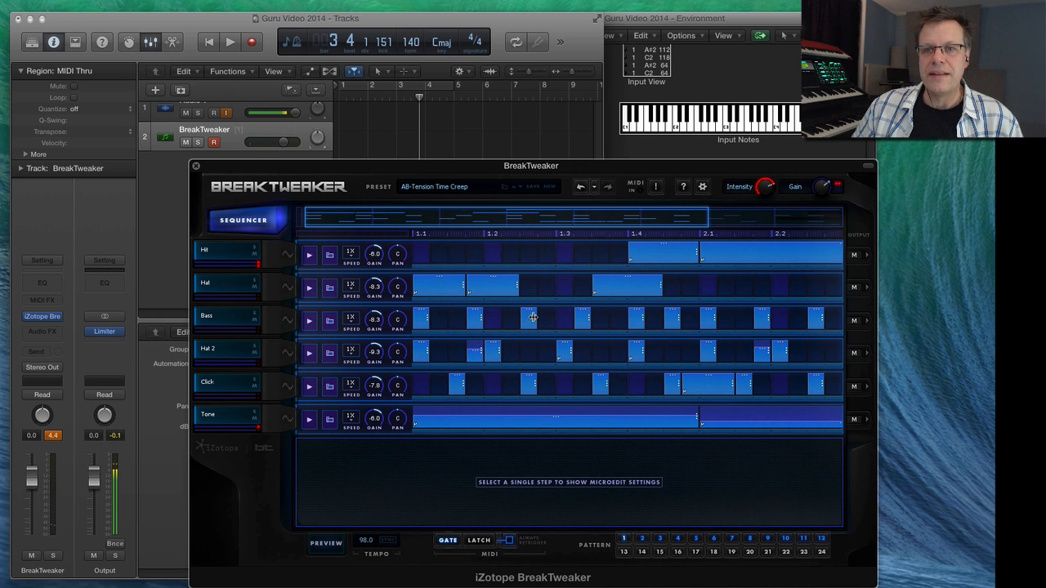
Examine the MicroEdit settings of the first step on the Hat track and the first step on the Tone track.
click(438, 286)
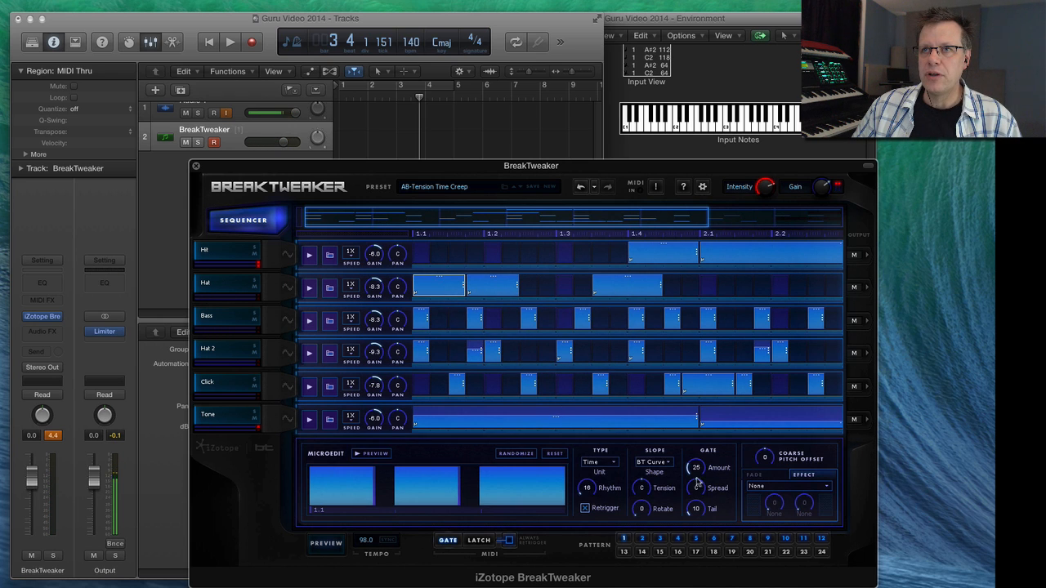
click(636, 417)
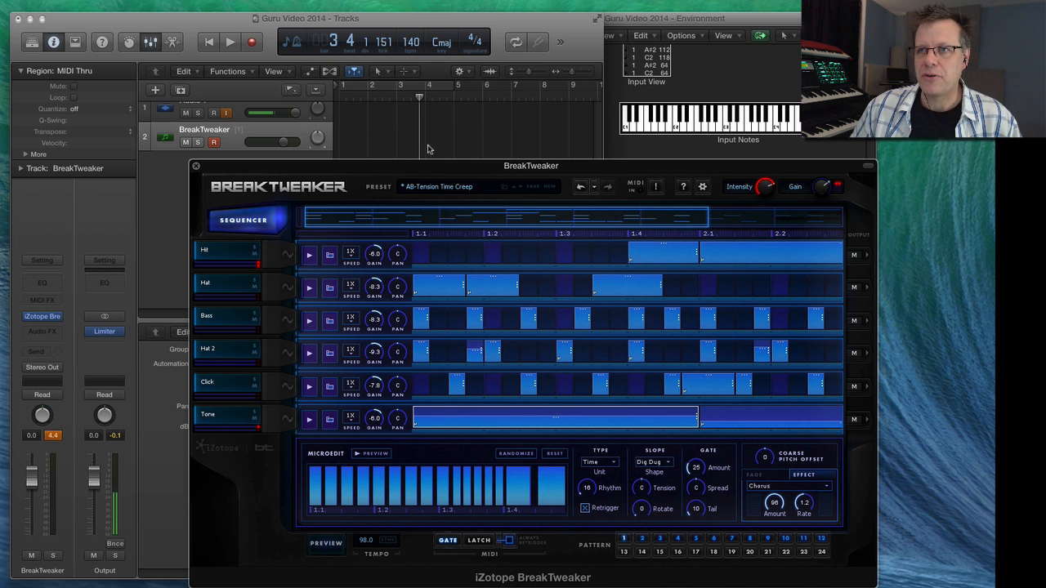
Reopen the preset browser and audition CL-Tension Searchlight from the Cinematic Textures category.
click(442, 187)
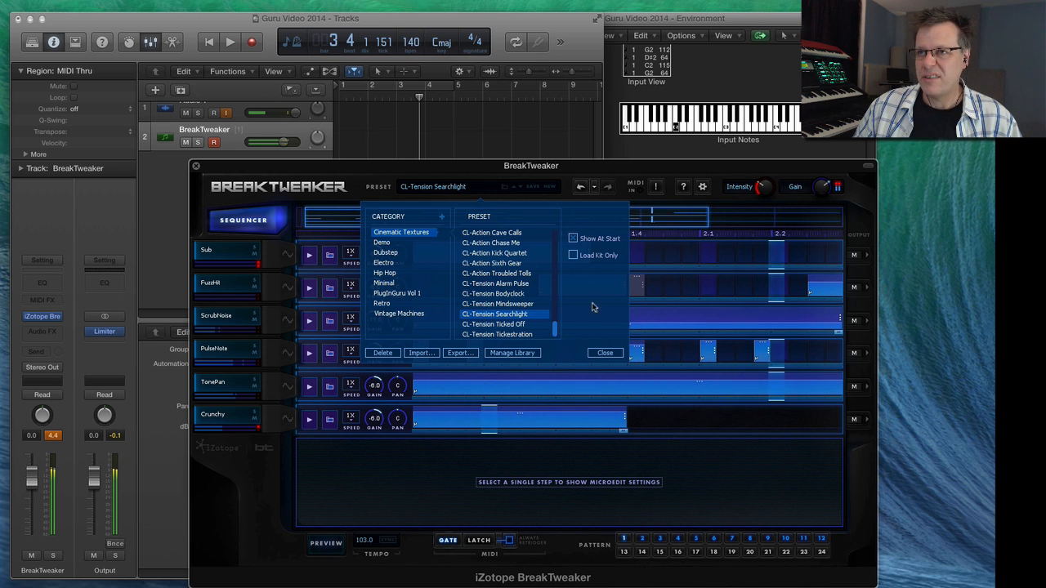
Audition the JF-Climate House, JF-Clique and JF-Corner Store presets from the Vintage Machines category.
click(423, 313)
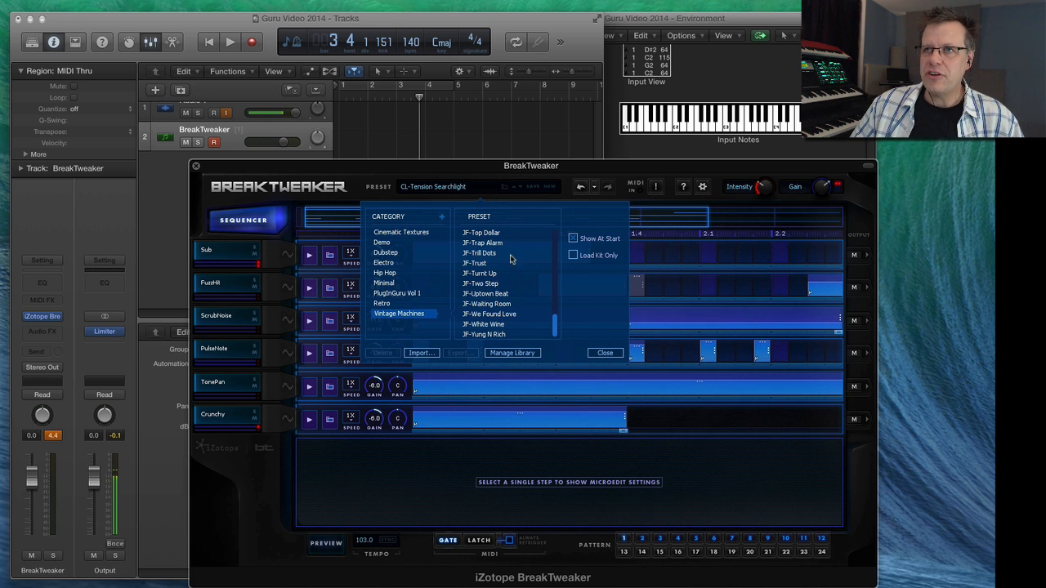
drag(559, 330, 560, 238)
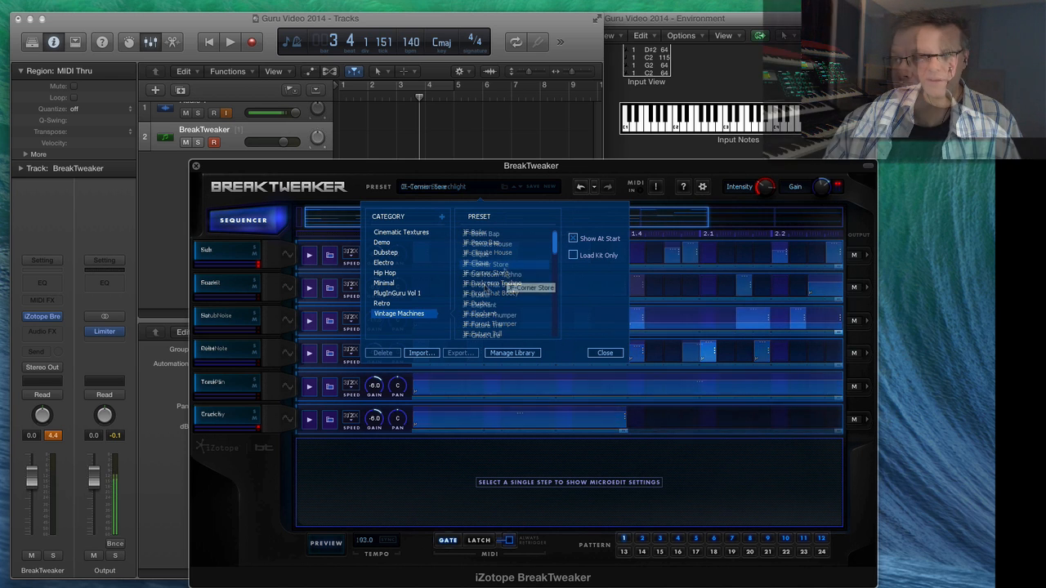
click(506, 246)
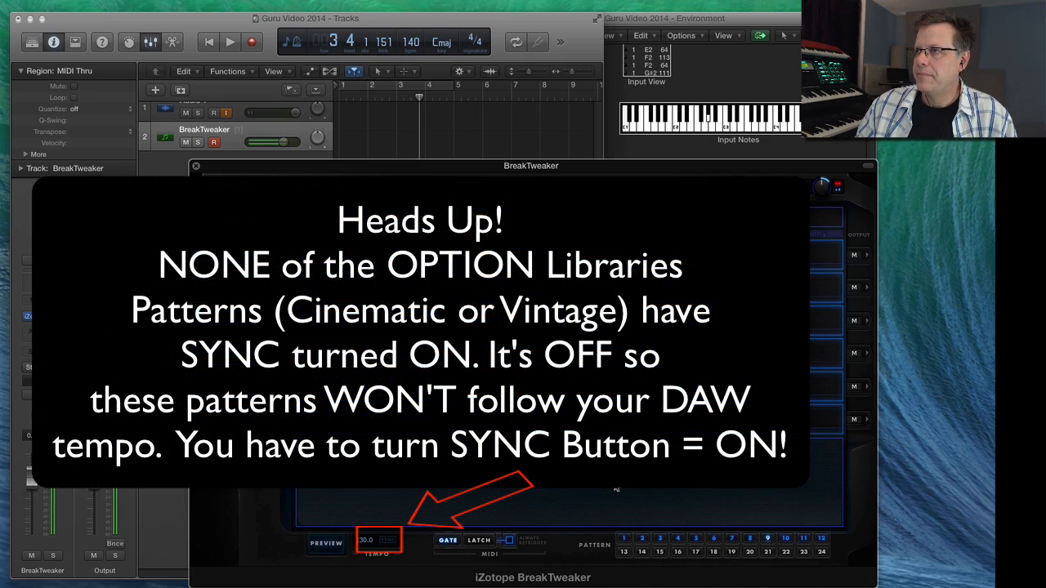
click(492, 254)
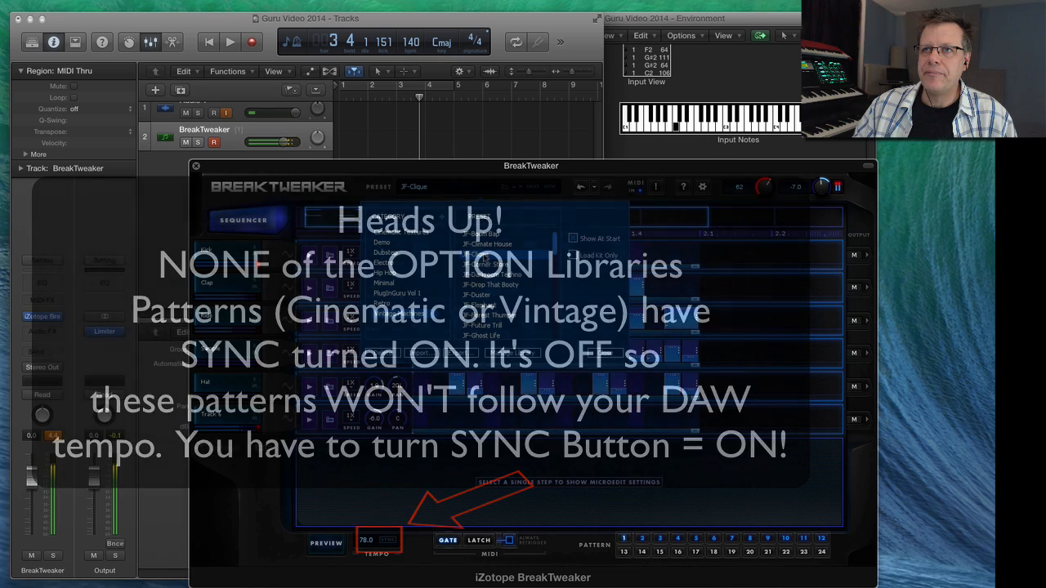
click(488, 264)
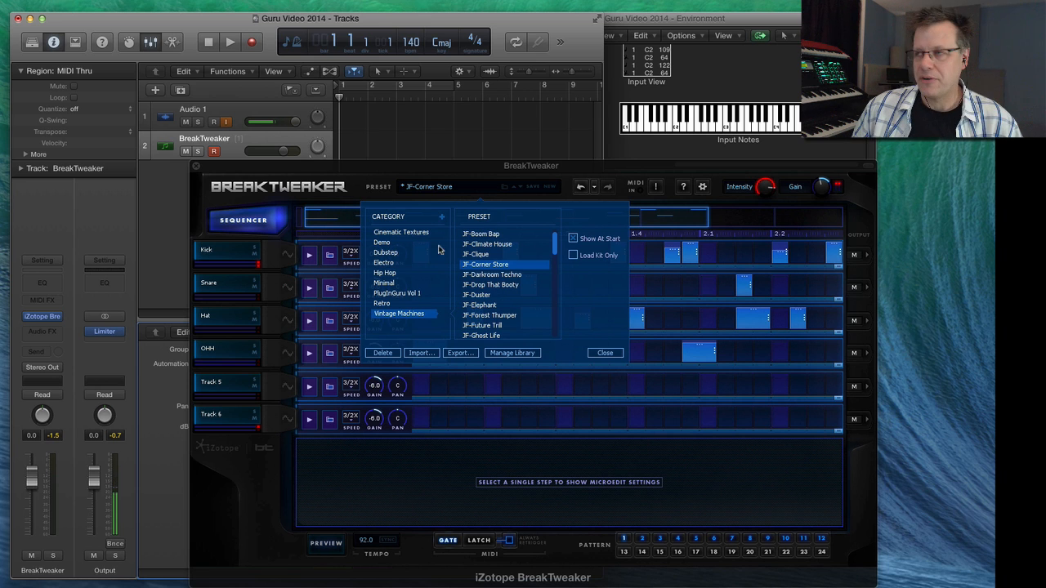
Audition the JF-Darkroom Techno and JF-Ghost Life presets from the Vintage Machines category.
click(527, 279)
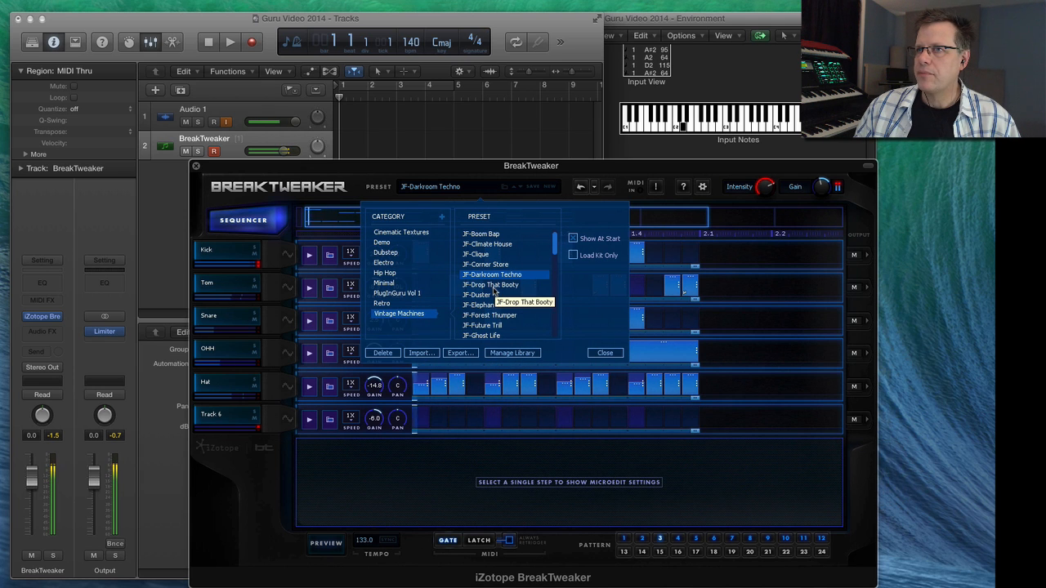
scroll(494, 288, down, 3)
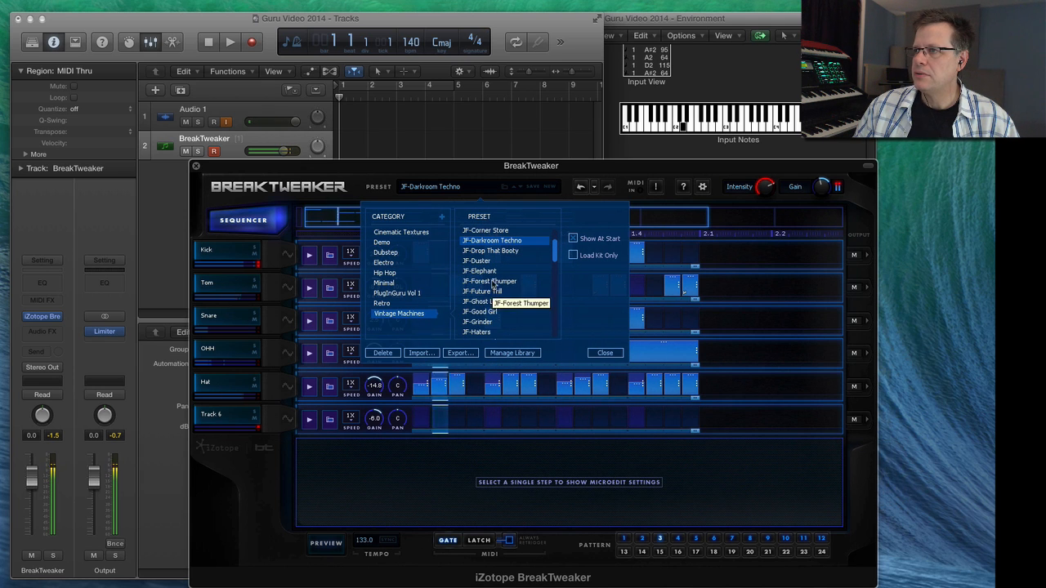
click(515, 302)
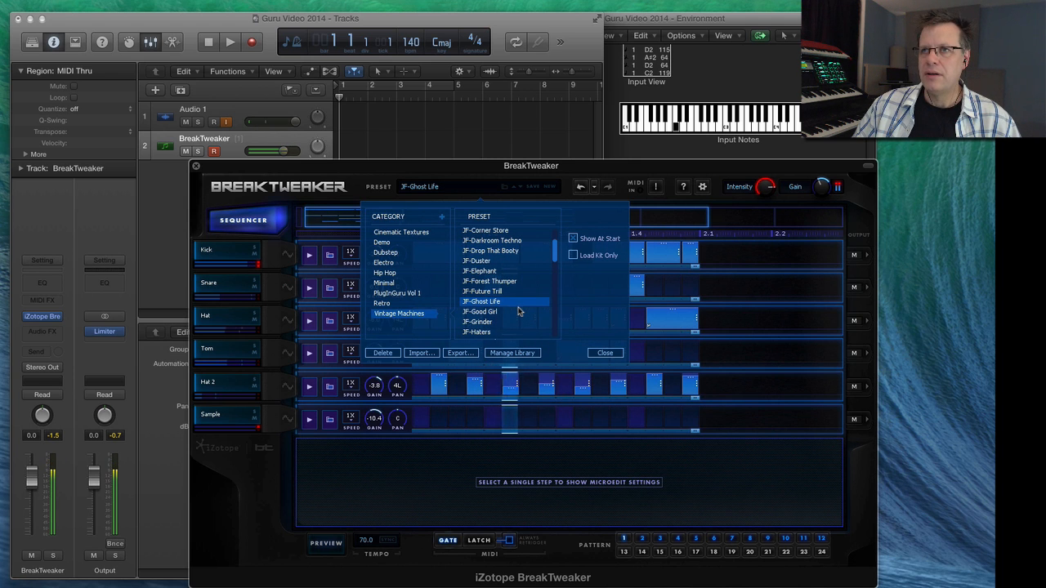
Audition the JF-LED Burn preset from the Vintage Machines category.
scroll(518, 311, down, 1)
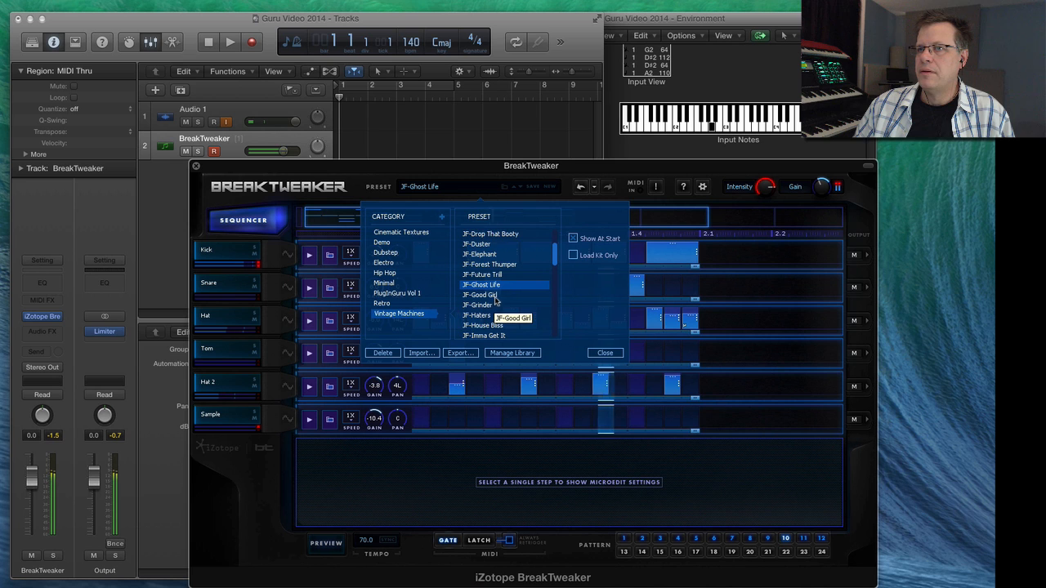
scroll(494, 298, down, 2)
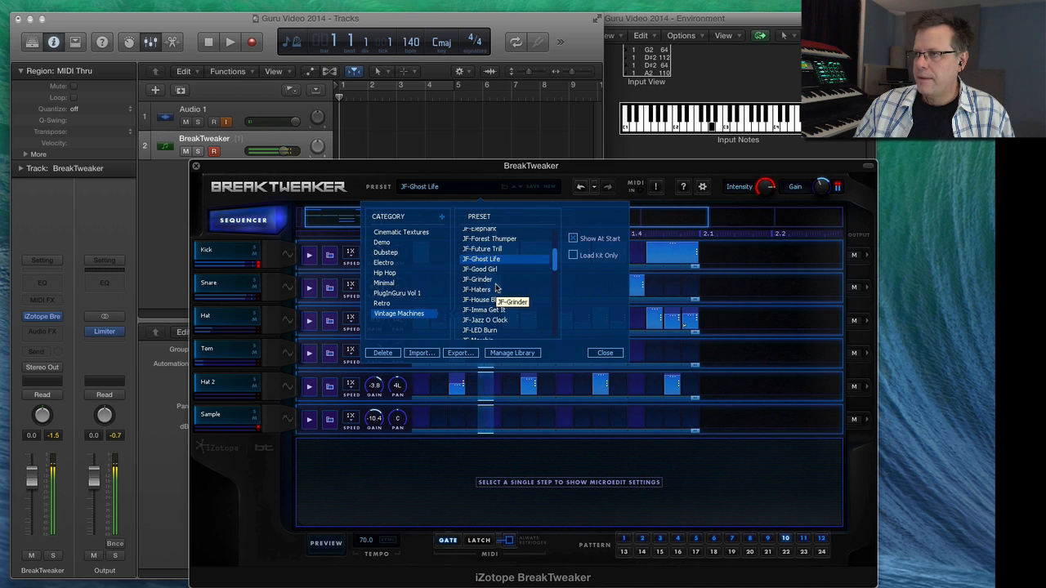
scroll(495, 298, down, 2)
click(496, 315)
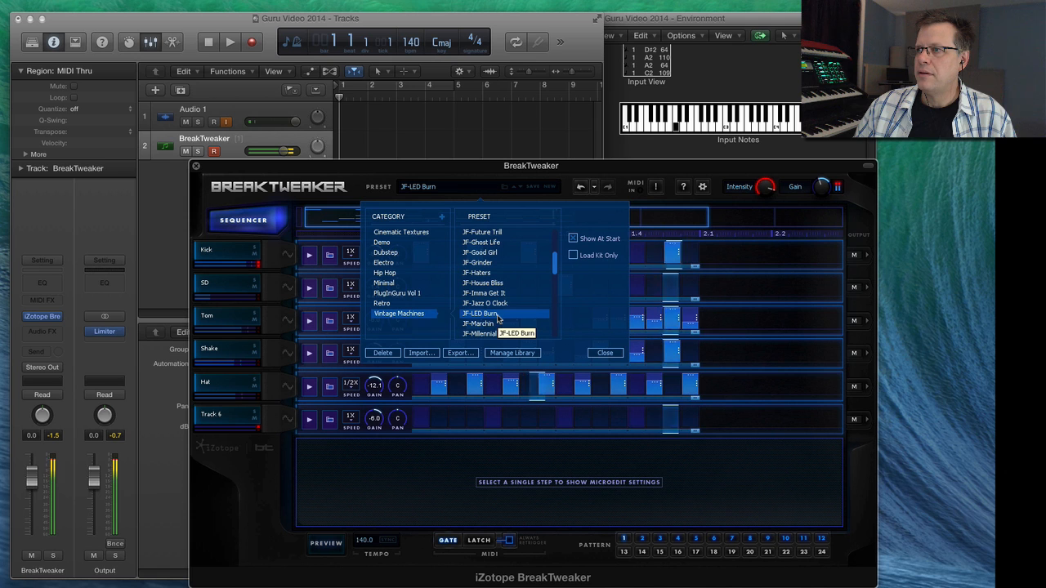
Audition the JF-Rock The Disco preset from the Vintage Machines category.
scroll(490, 315, down, 3)
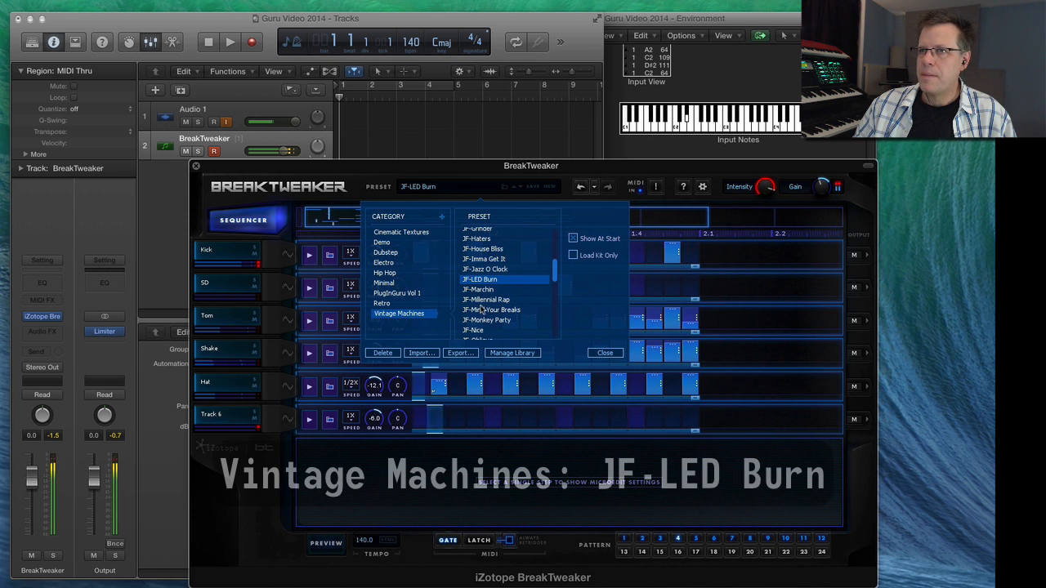
scroll(499, 314, down, 1)
scroll(500, 317, down, 3)
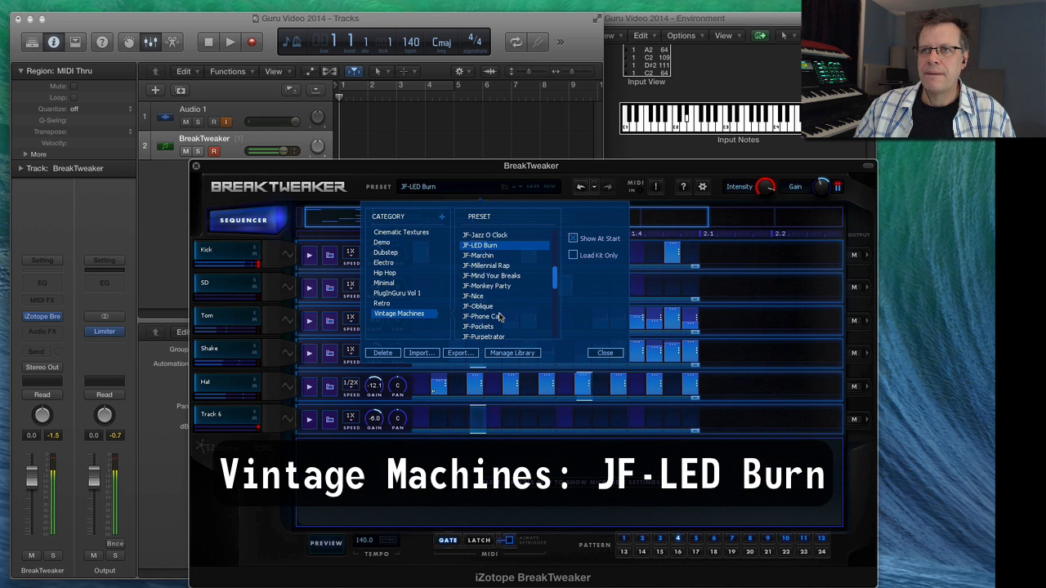
scroll(500, 317, down, 2)
scroll(500, 317, down, 3)
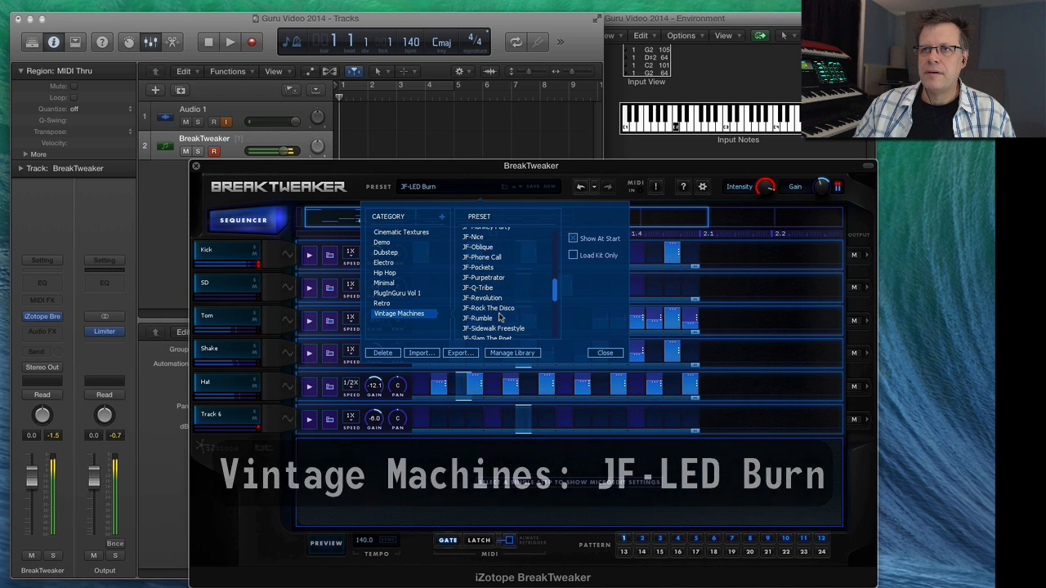
click(501, 308)
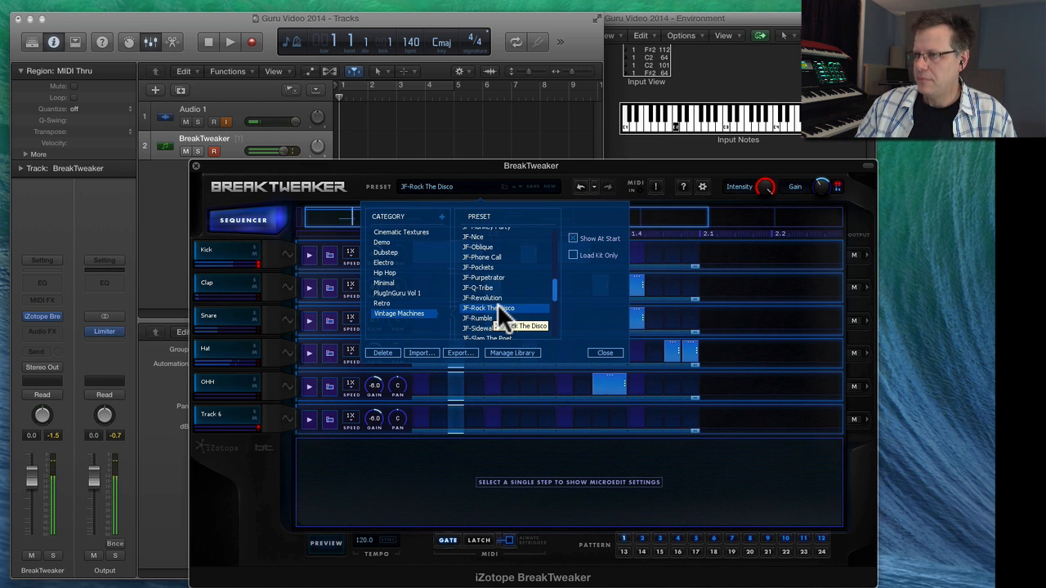
Load the JF-Trap Alarm preset from the Vintage Machines category, raise the master output gain slightly and close the preset browser.
scroll(478, 320, down, 3)
scroll(482, 316, down, 5)
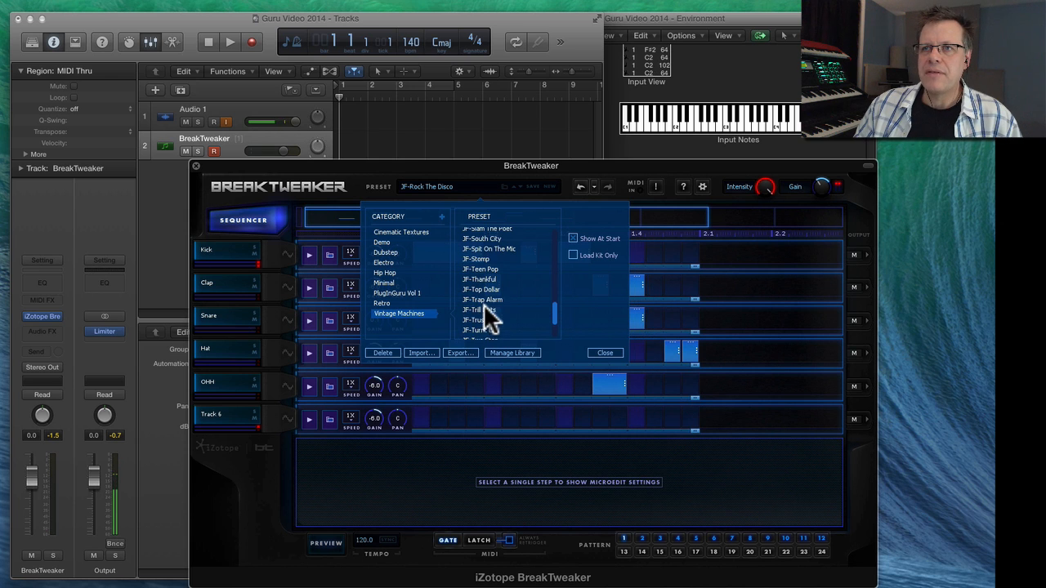
click(499, 299)
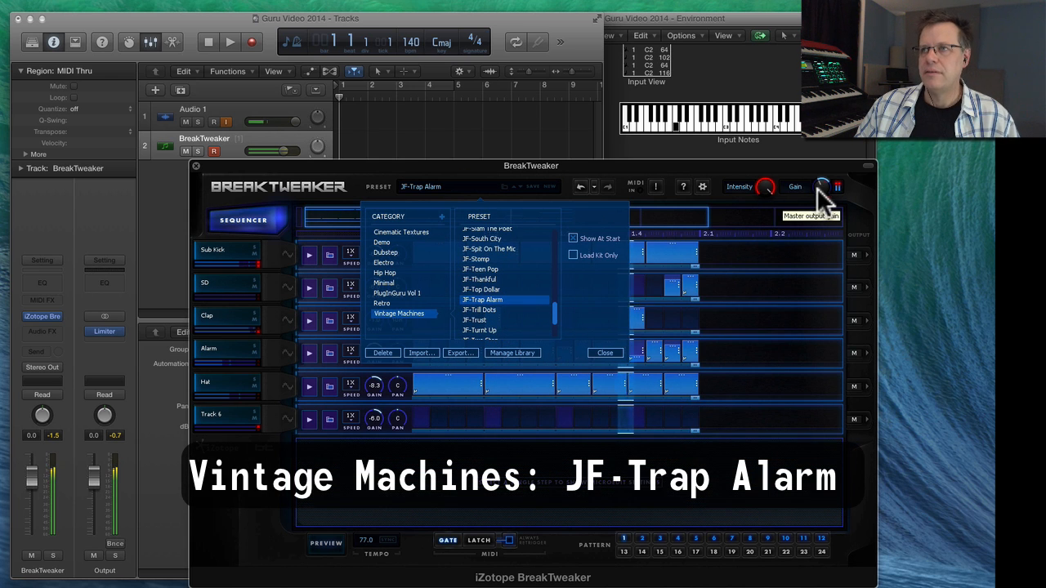
drag(817, 186, 819, 181)
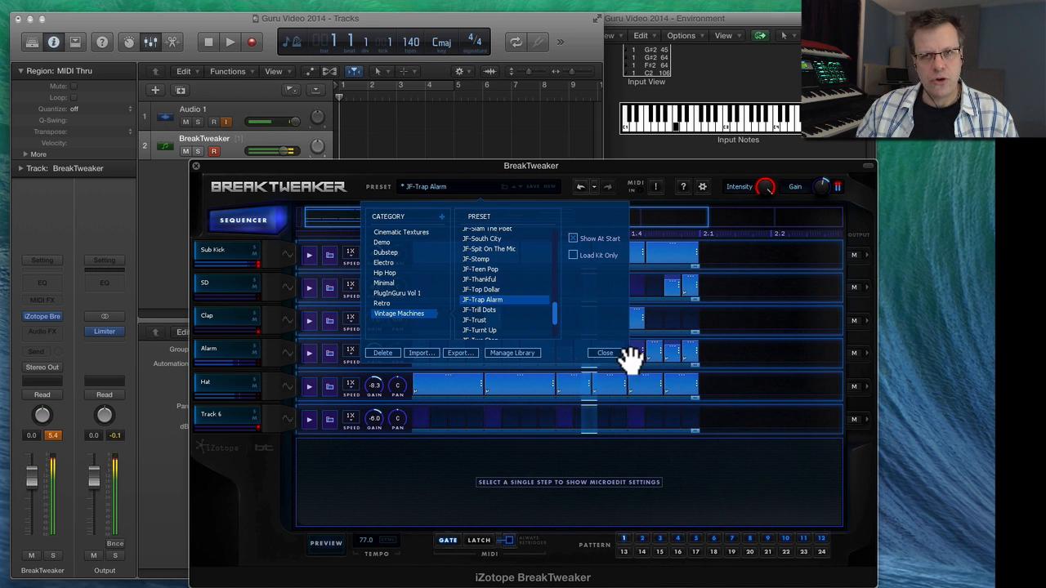
click(605, 352)
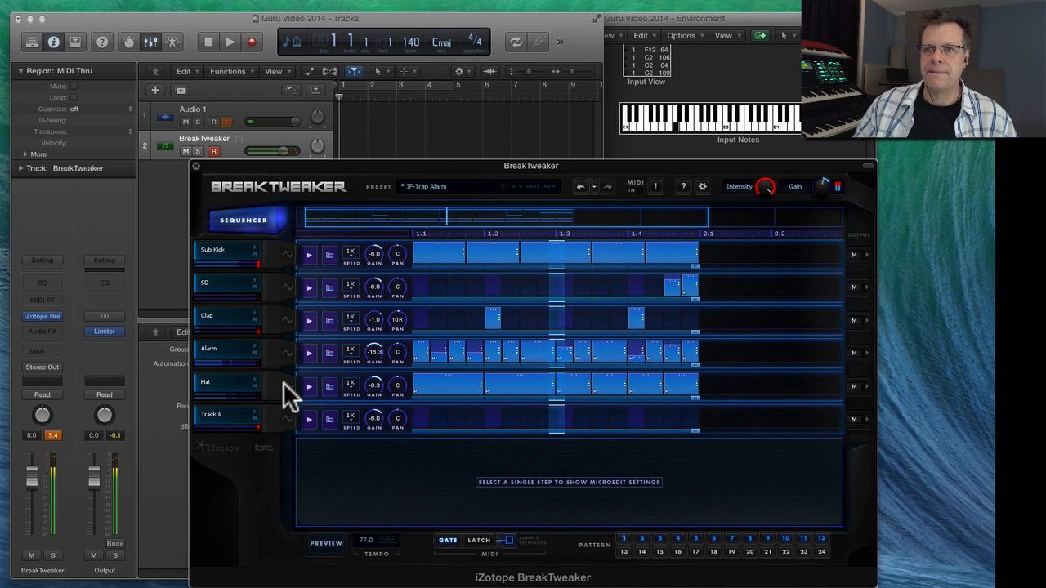
Solo the Hat track and view the MicroEdit settings of its first three steps.
click(252, 378)
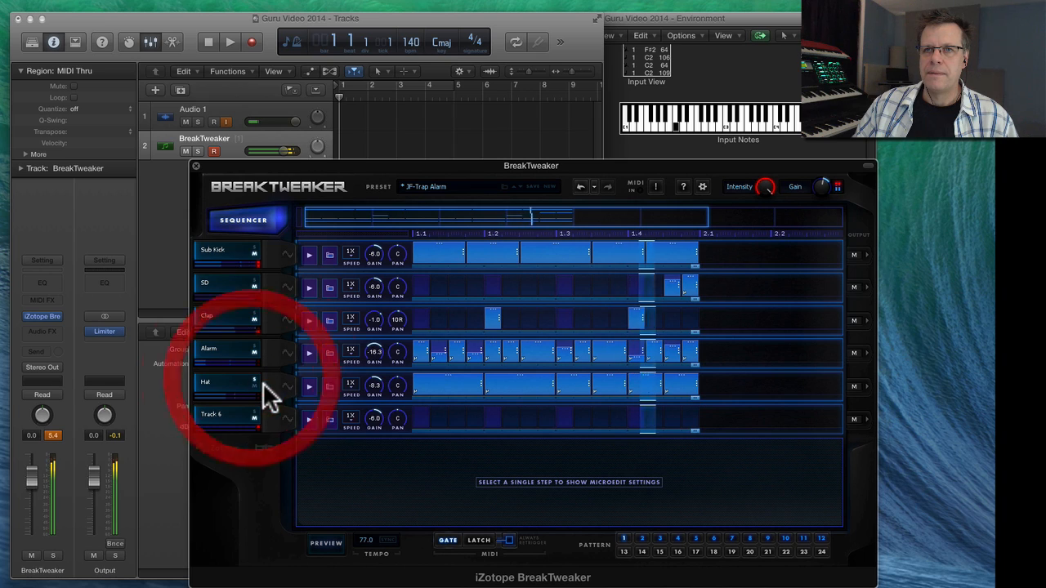
click(449, 385)
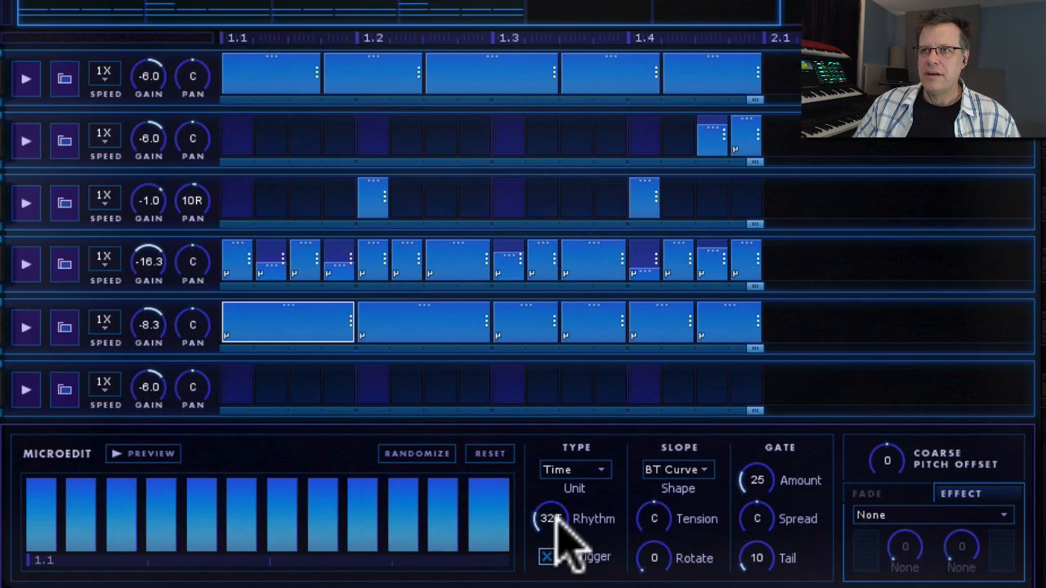
click(429, 323)
click(530, 323)
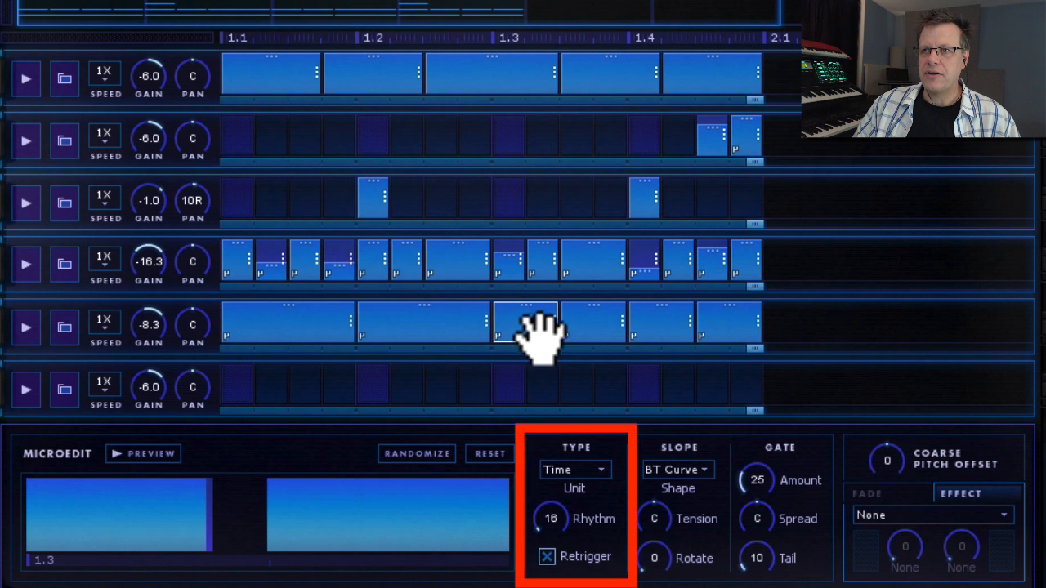
View the MicroEdit settings of the Hat track's last three steps and preview its fourth and sixth steps.
click(593, 320)
click(663, 327)
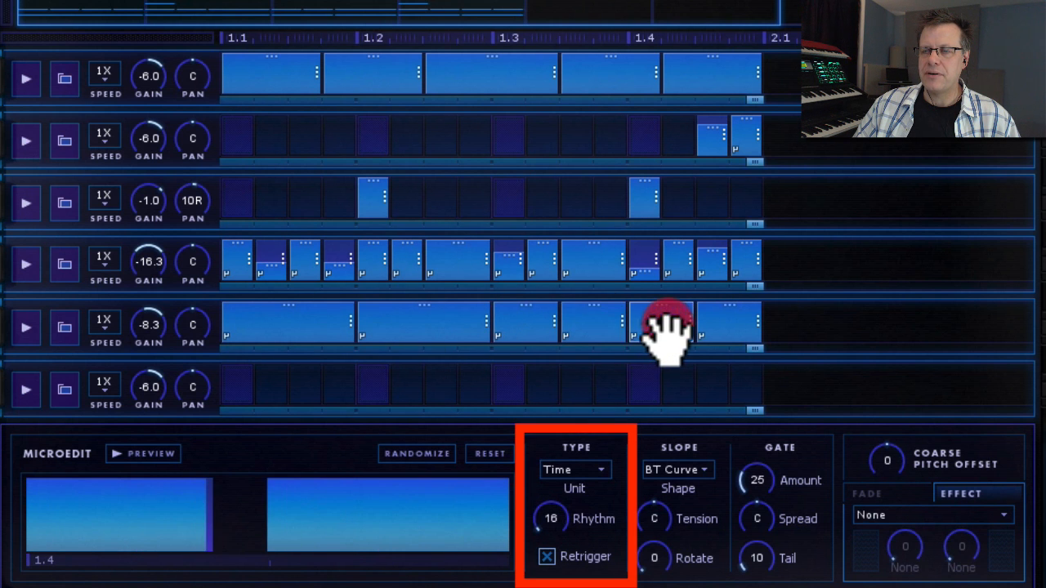
click(600, 325)
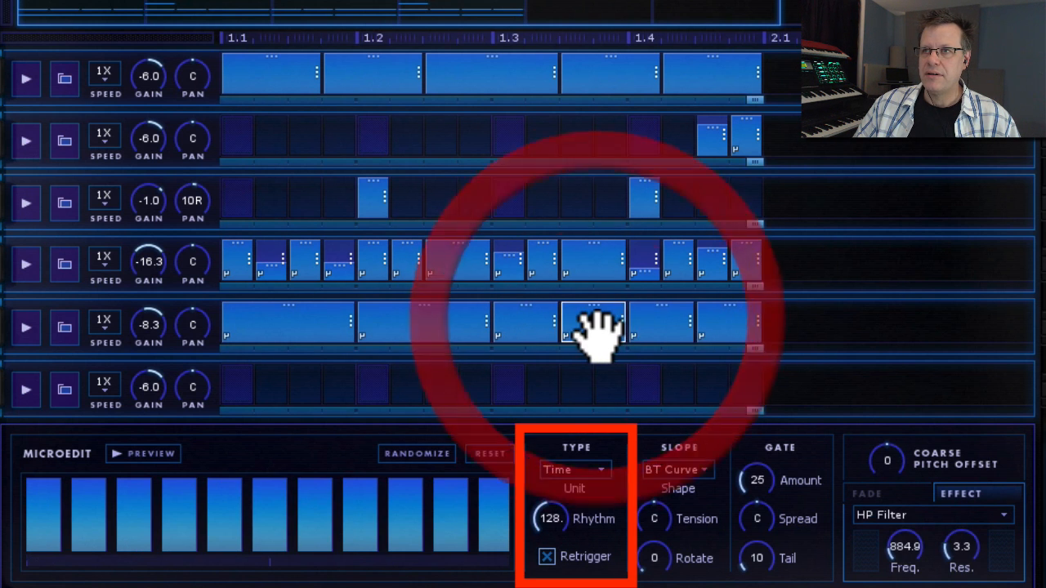
key(space)
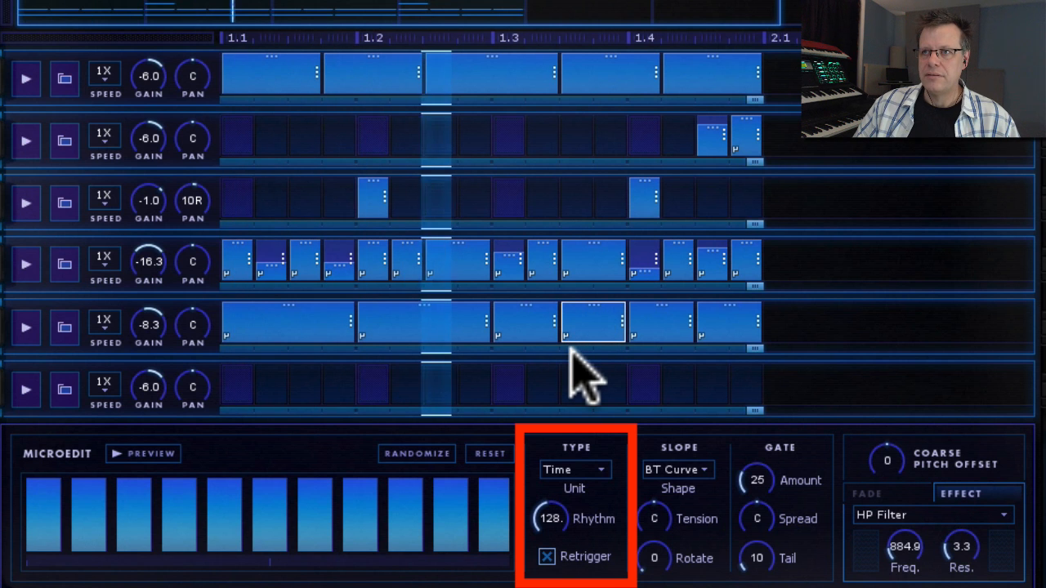
click(147, 455)
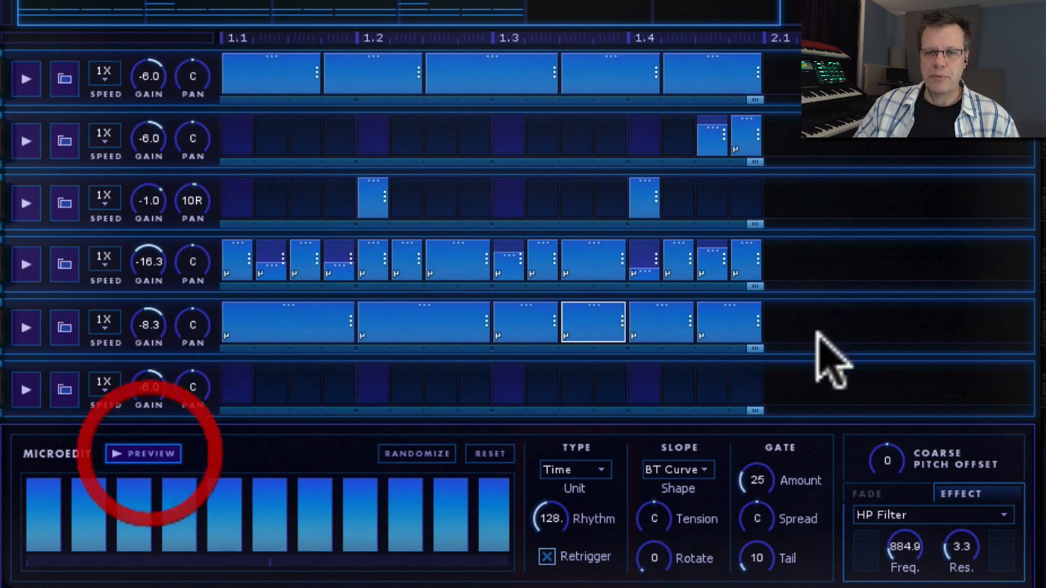
click(740, 326)
click(135, 450)
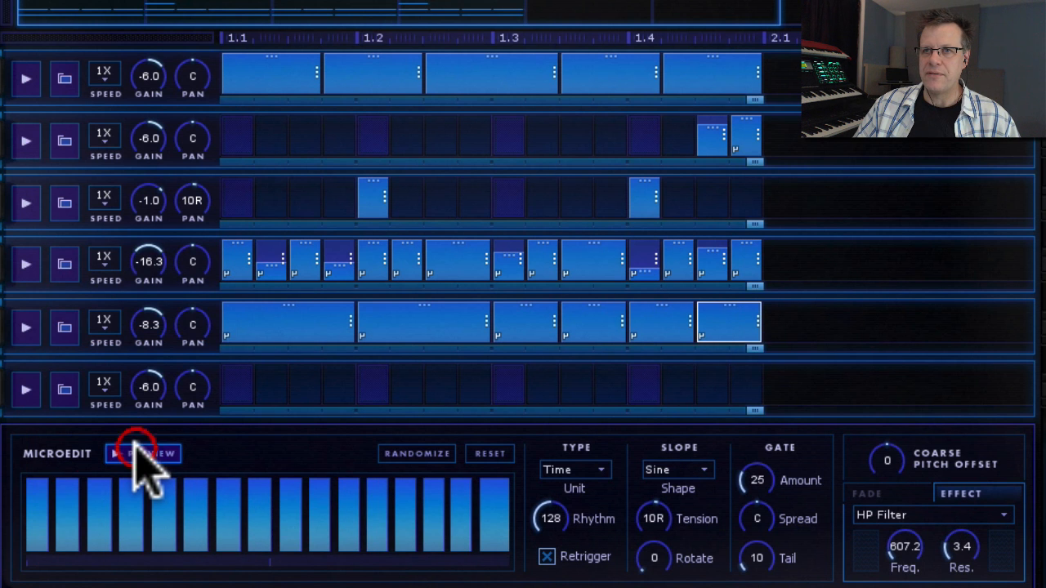
Preview the Hat track's first three steps one after another and clear the track solo.
click(287, 317)
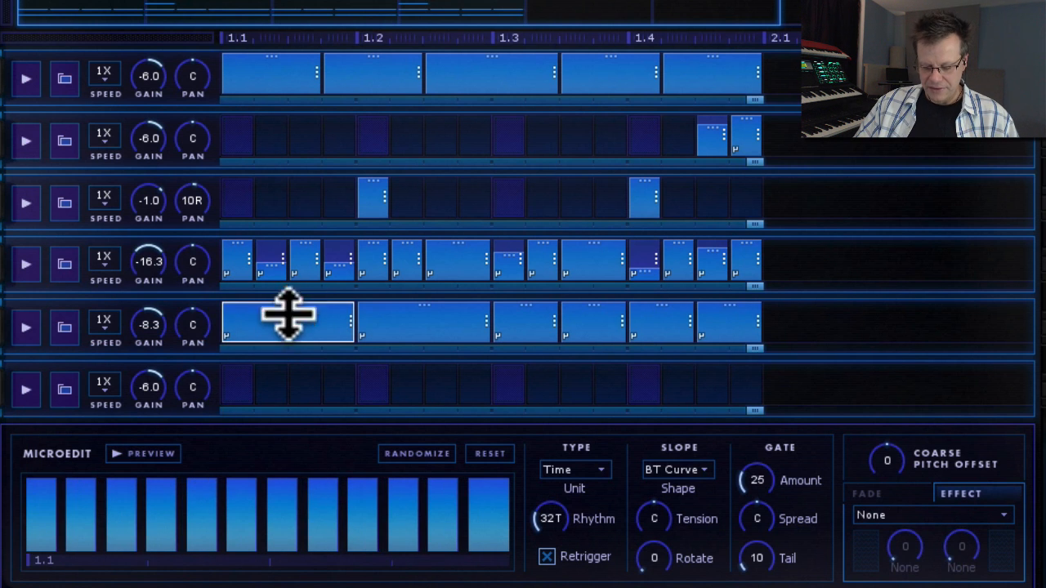
click(131, 449)
click(367, 331)
click(160, 456)
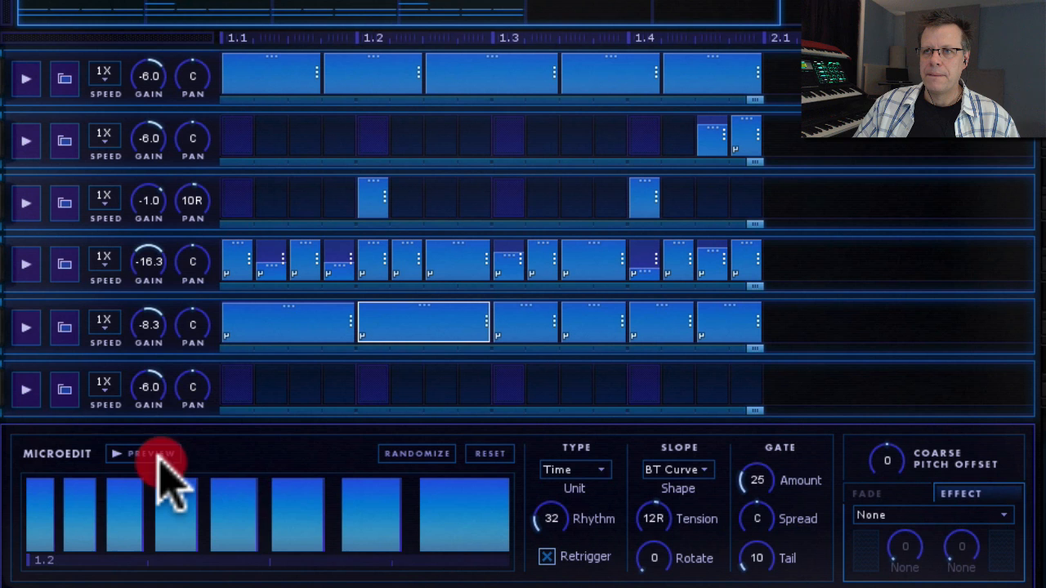
click(503, 335)
click(147, 454)
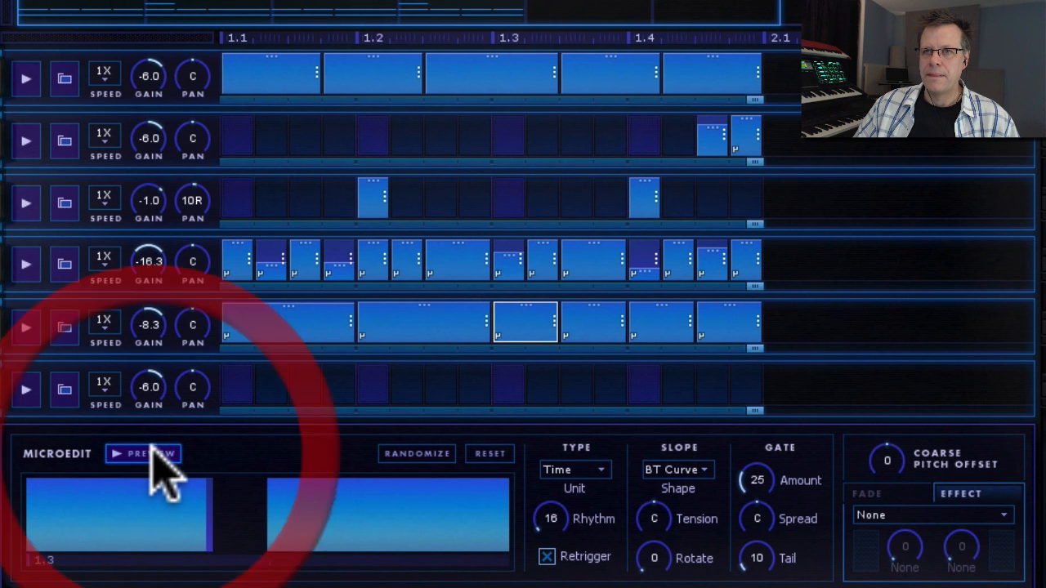
click(152, 451)
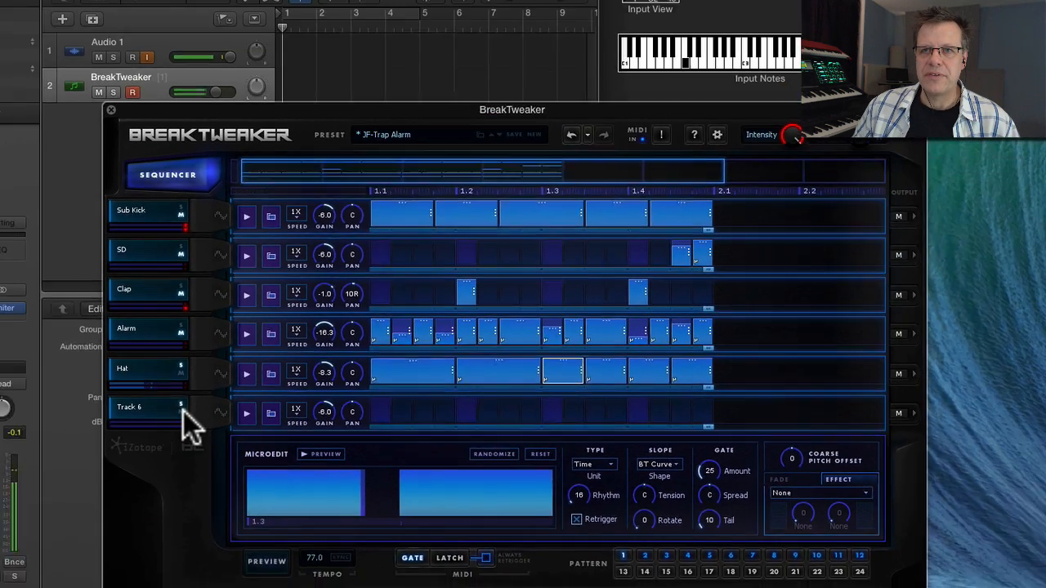
click(180, 409)
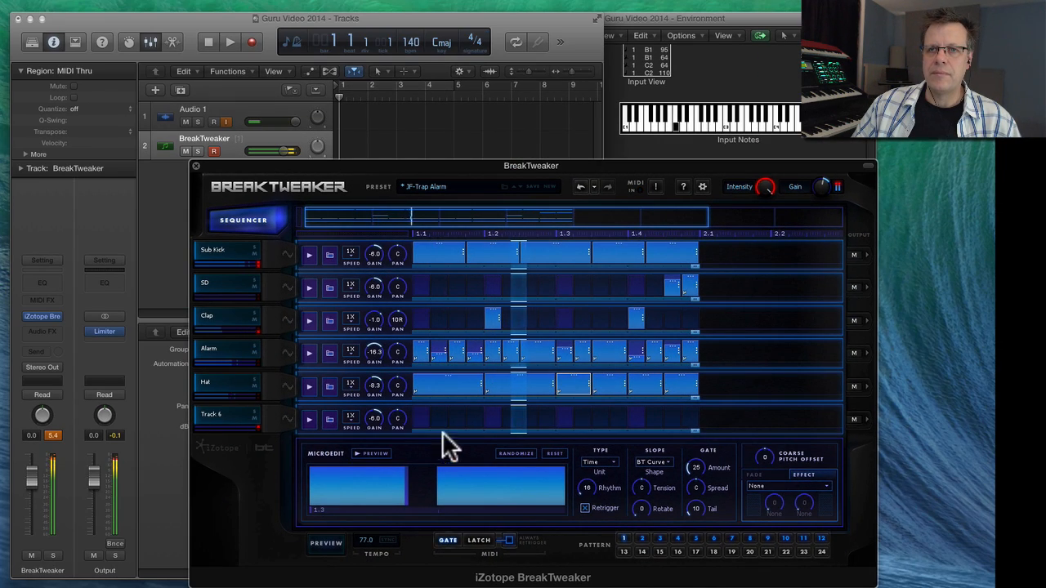
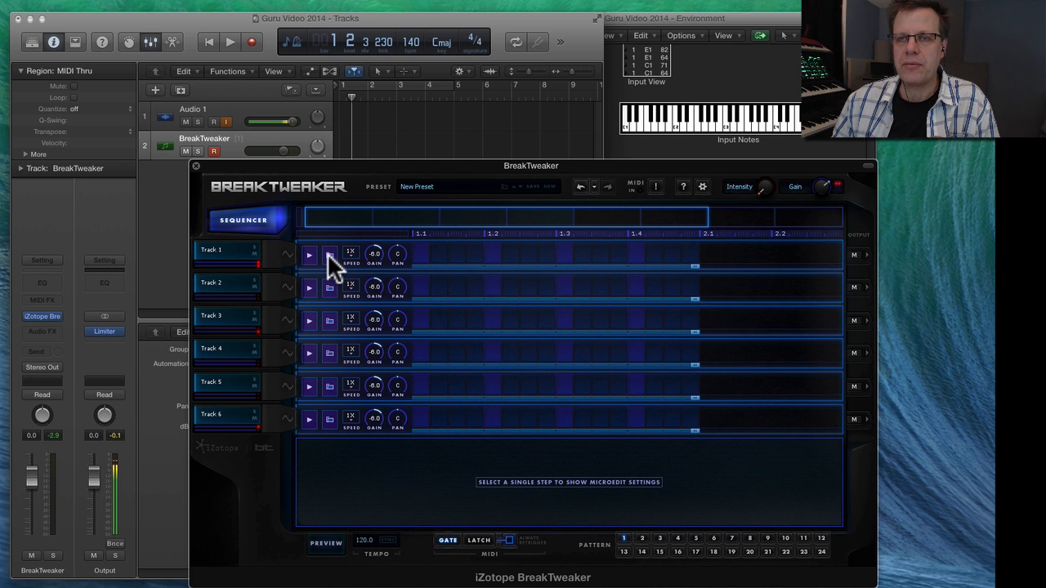
Rename the first track of the new preset as Sub Kick.
click(286, 250)
click(286, 249)
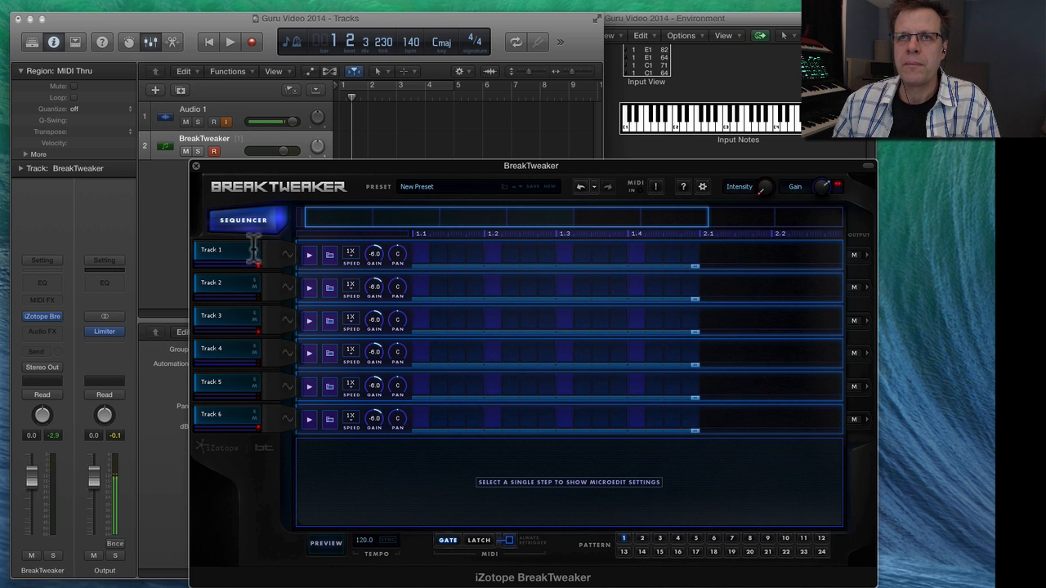
double_click(218, 250)
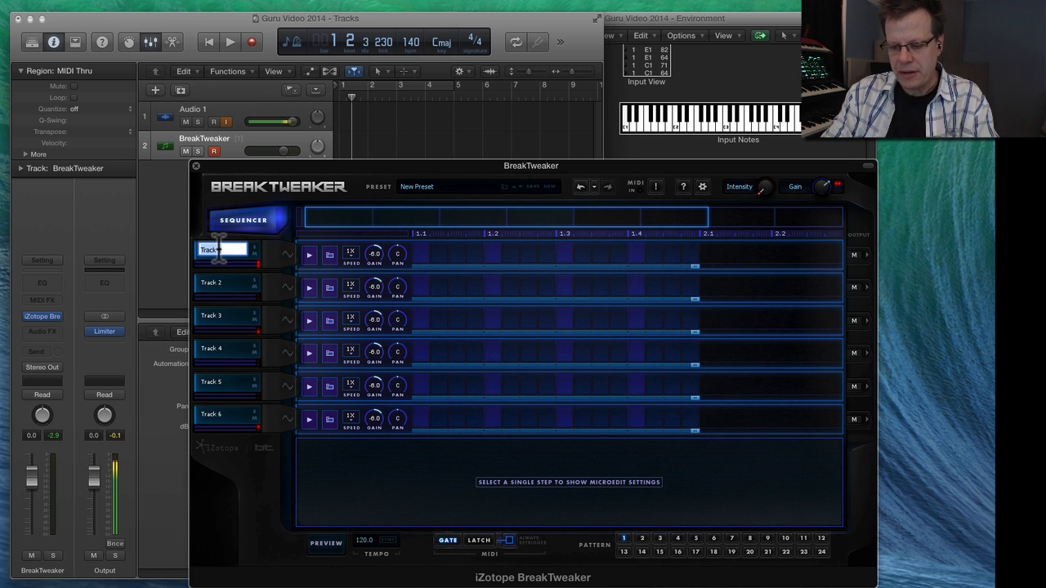
text(Sub Kick)
key(Return)
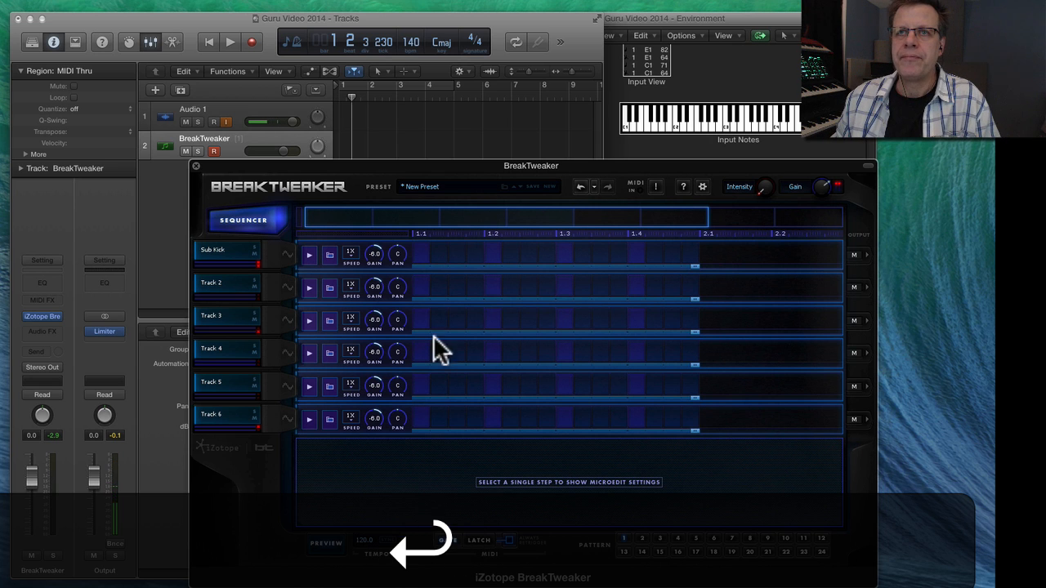
Set the Sub Kick track's first generator type to Sample and open its sample browser.
click(287, 253)
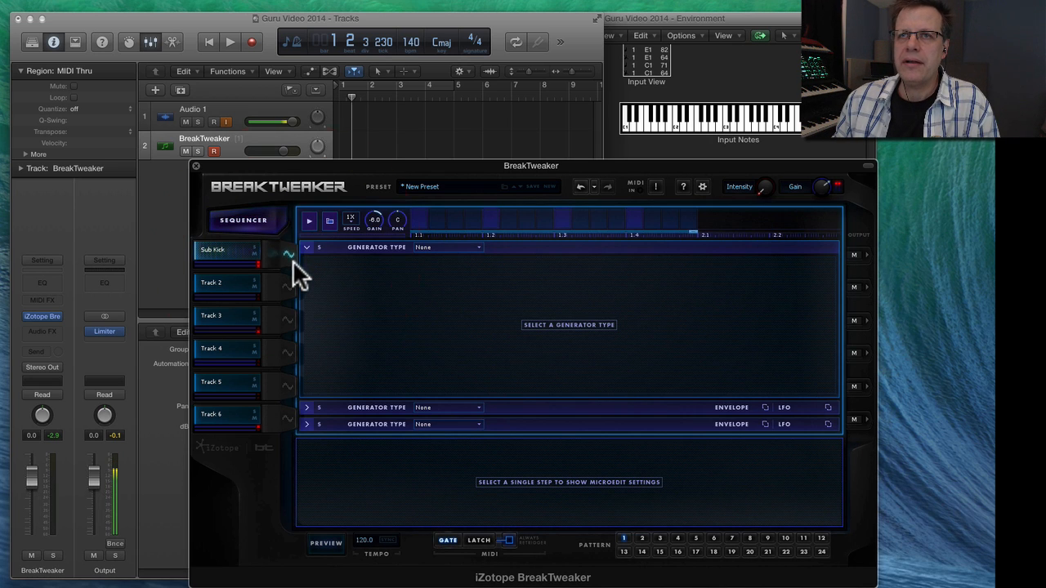
click(440, 246)
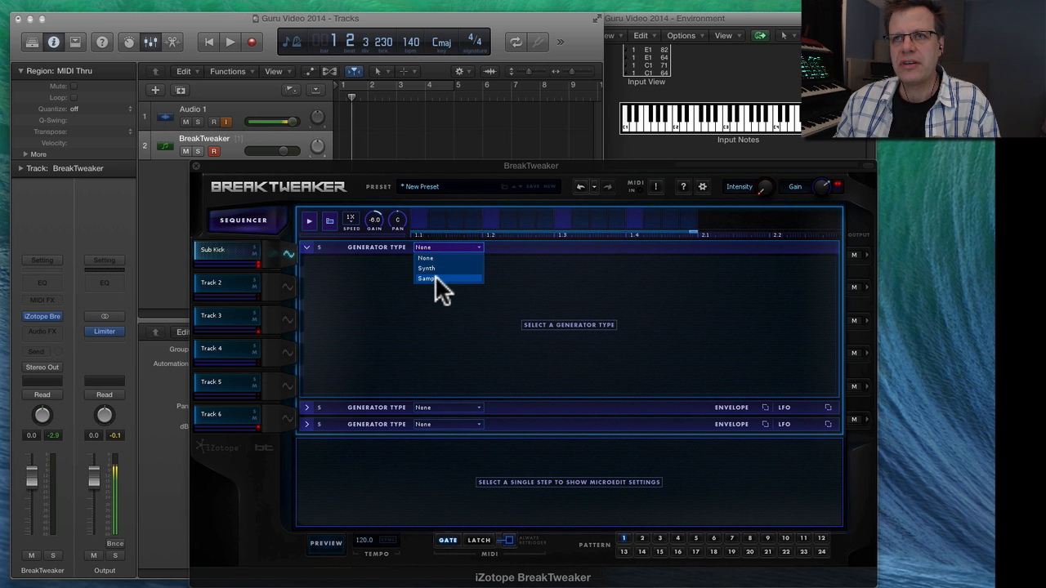
click(436, 279)
click(390, 329)
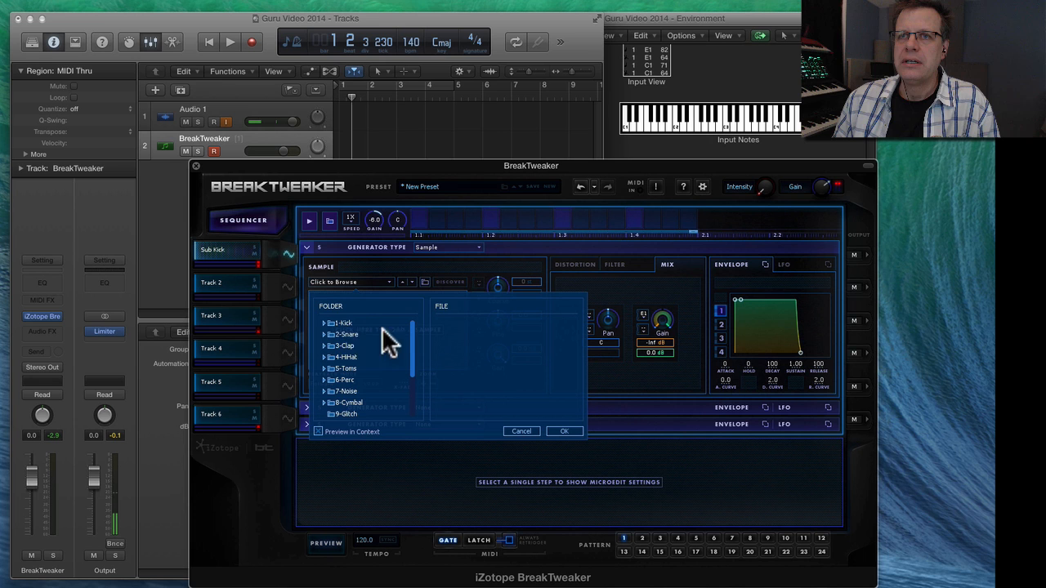
Load the BT-Kick T Sub sample from the 1-Kick Basics folder and lengthen its envelope release to about 1630.
click(347, 323)
click(350, 346)
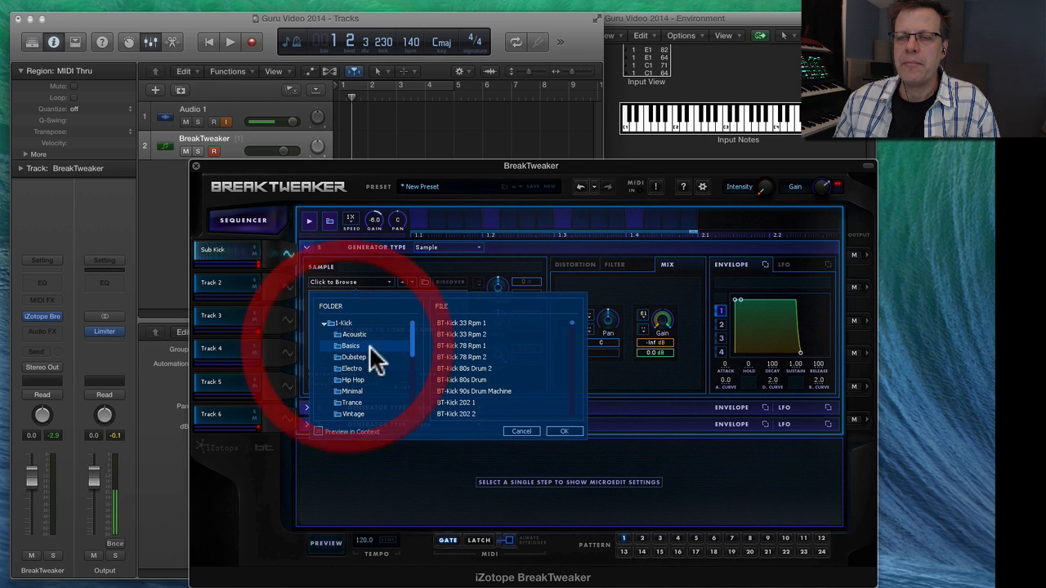
drag(571, 320, 581, 428)
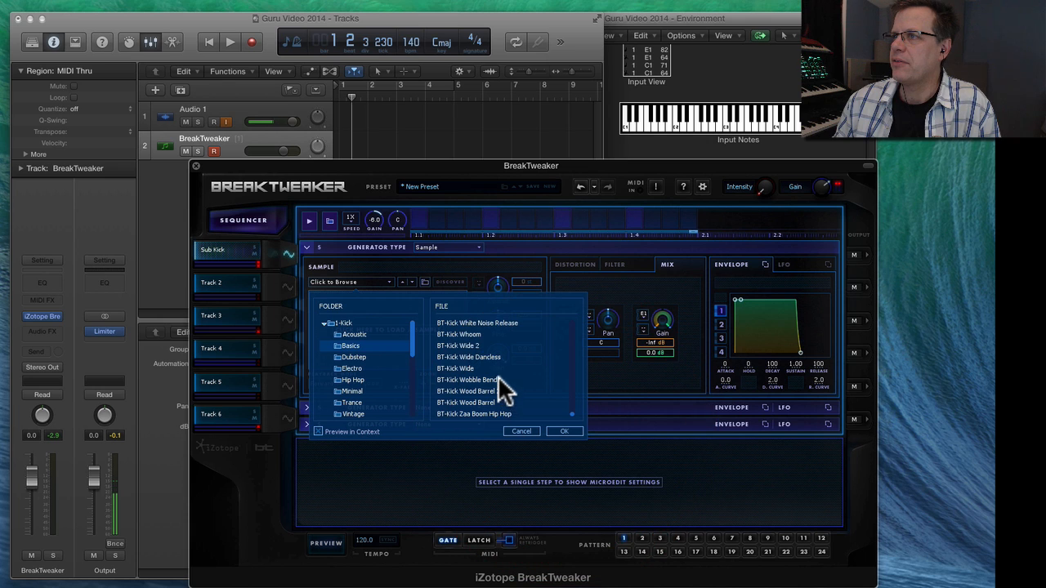
scroll(495, 364, up, 3)
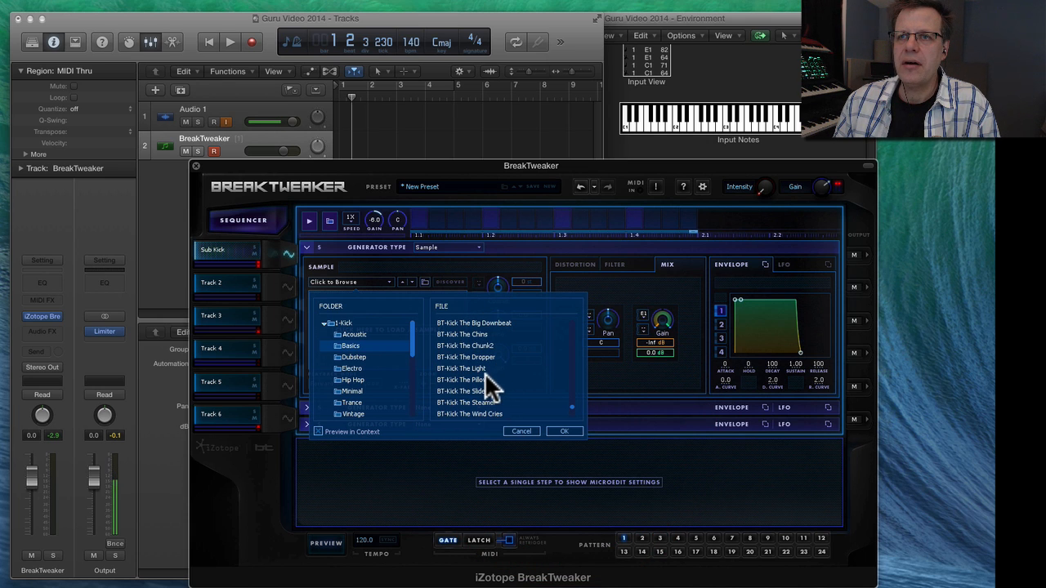
scroll(484, 373, up, 4)
click(470, 399)
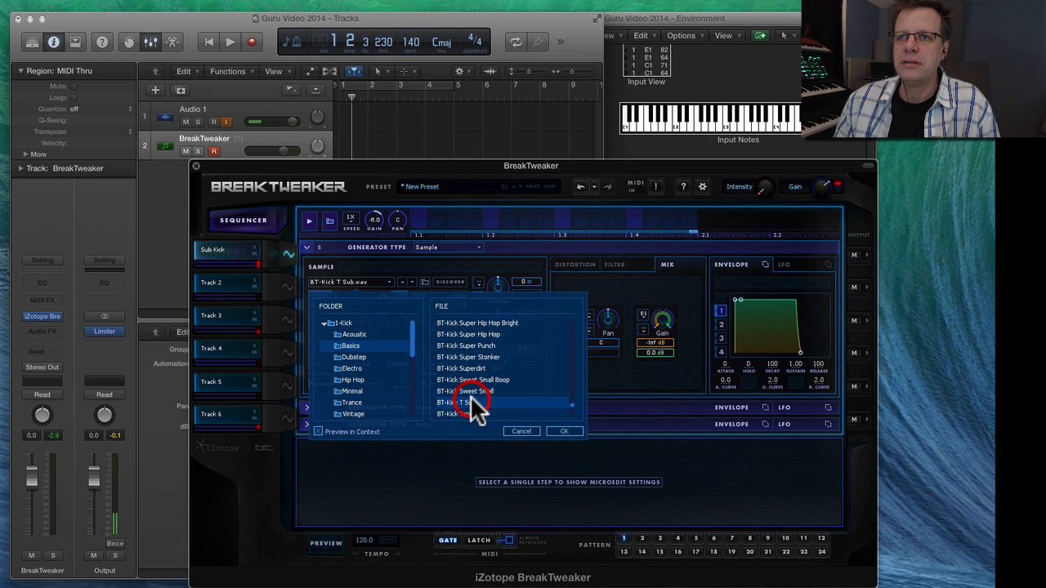
click(564, 430)
drag(820, 376, 793, 263)
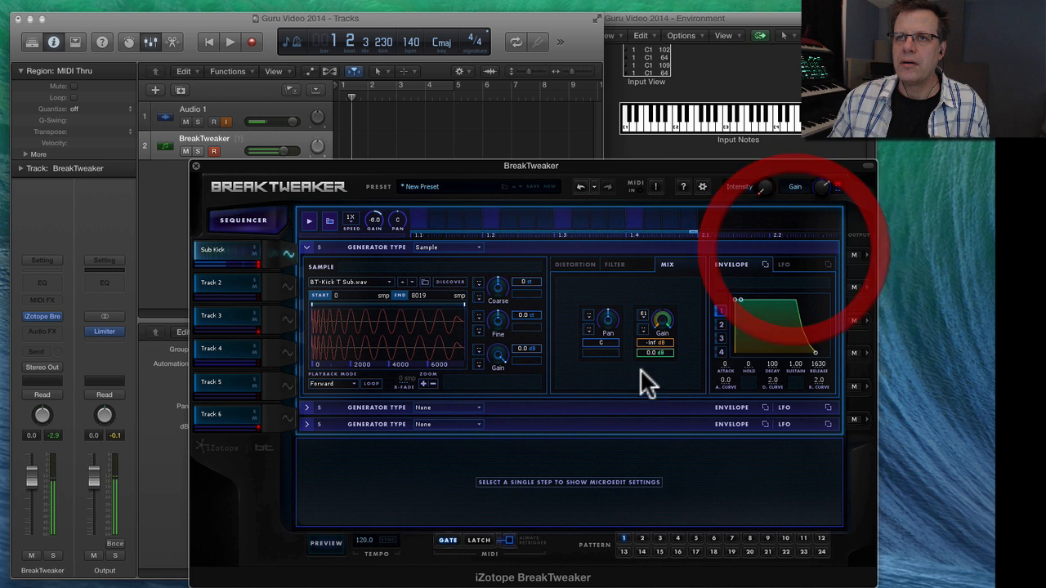
Set the second generator to Sample and load BT-Kick Teragon Punch from the 1-Kick Basics folder.
click(437, 406)
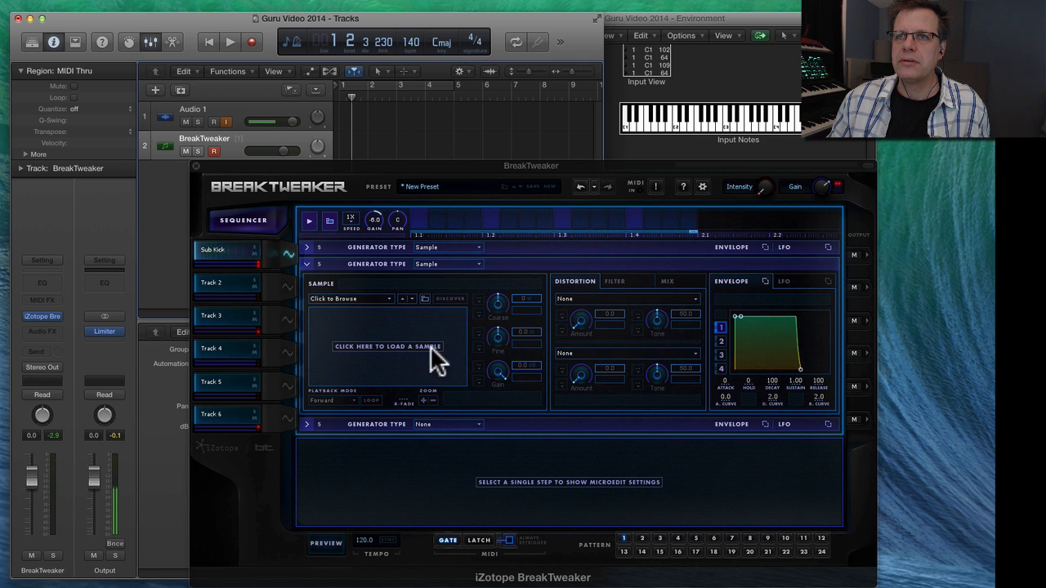
click(361, 301)
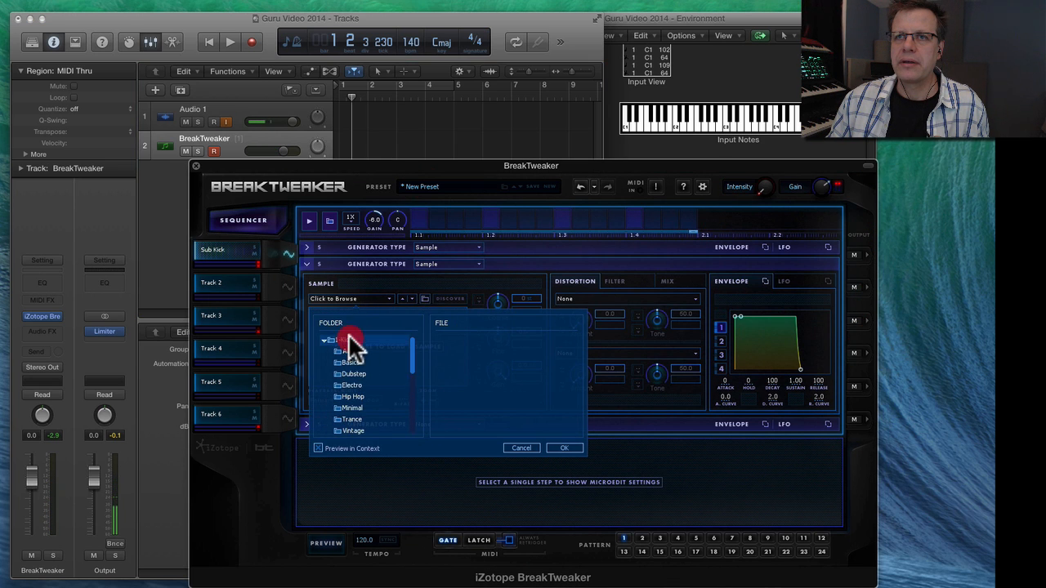
click(351, 362)
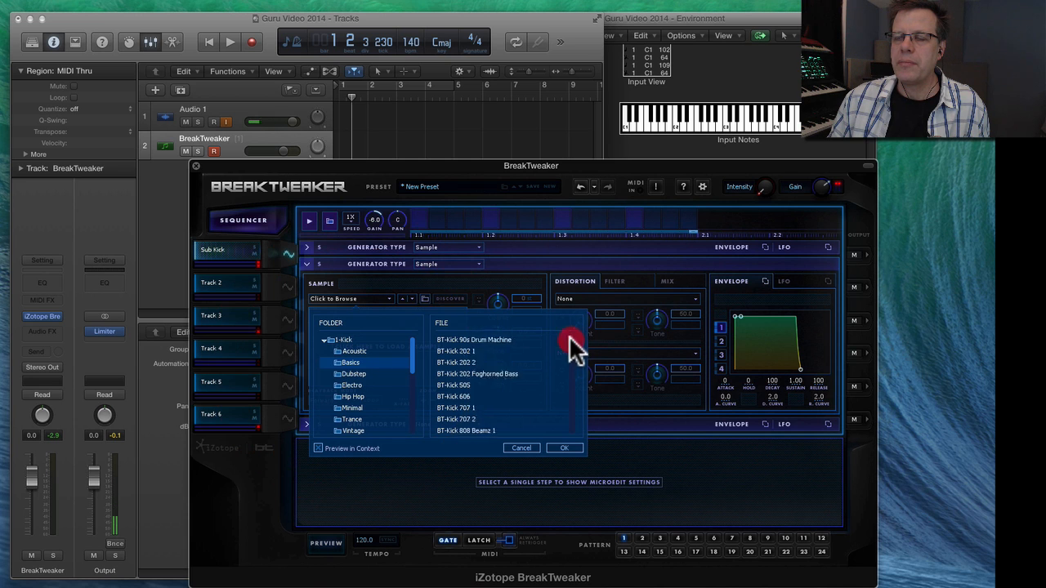
drag(569, 337, 566, 440)
scroll(516, 387, up, 4)
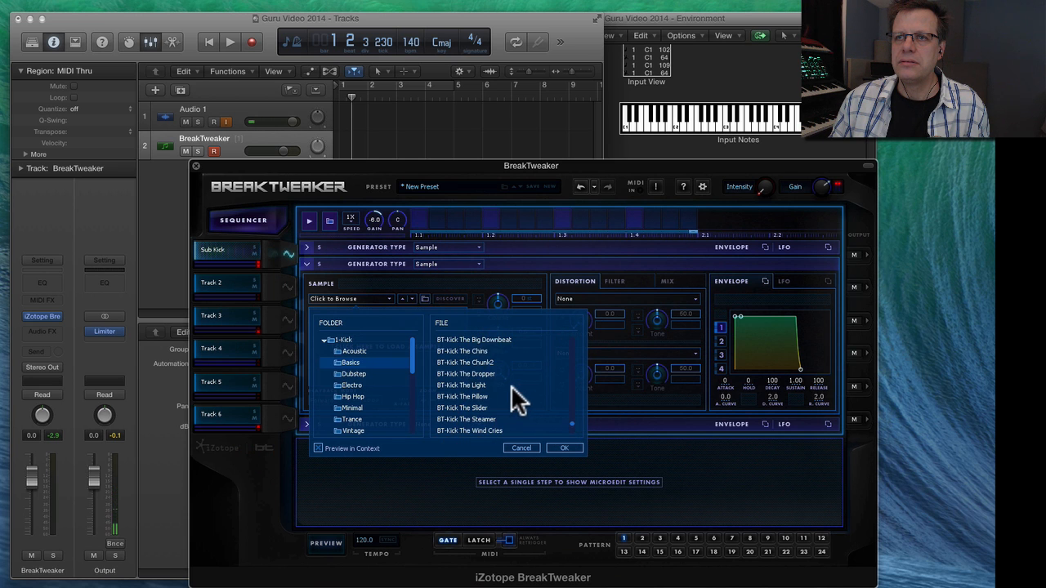
scroll(511, 387, up, 3)
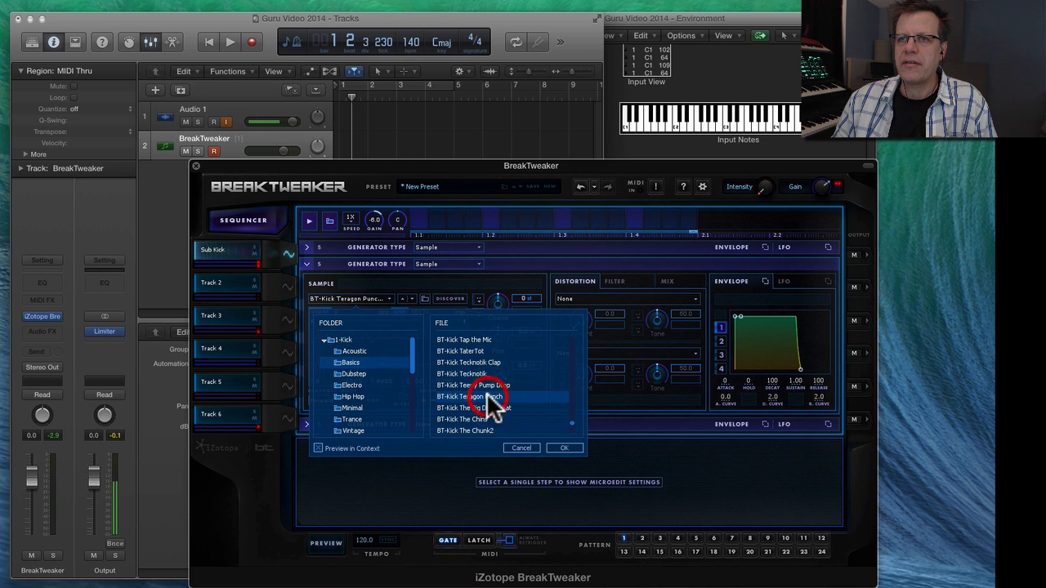
click(564, 446)
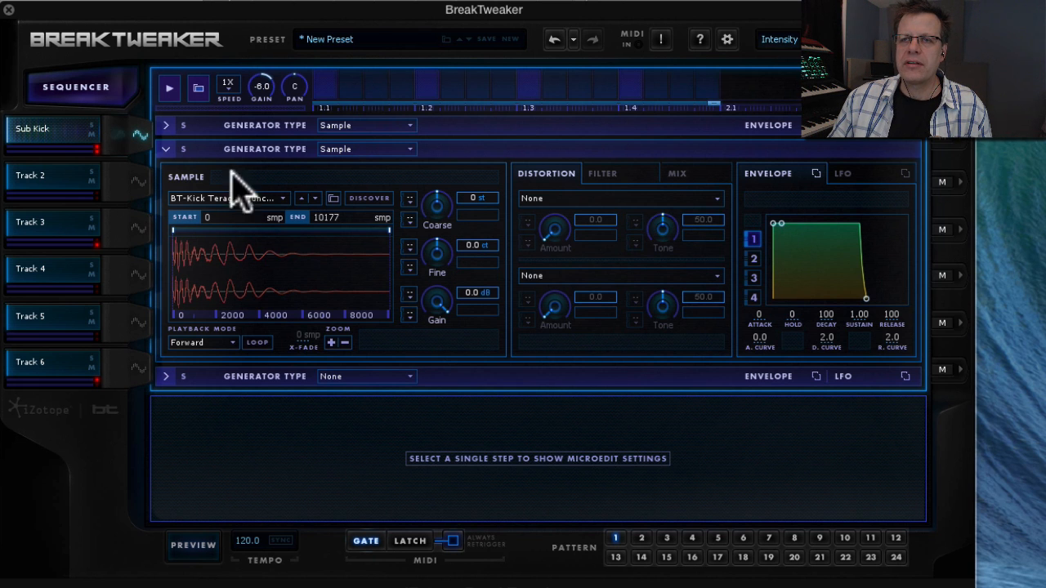
Solo the second generator and shape its envelope with a decay of about 70 and a sustain of about 0.13.
click(182, 148)
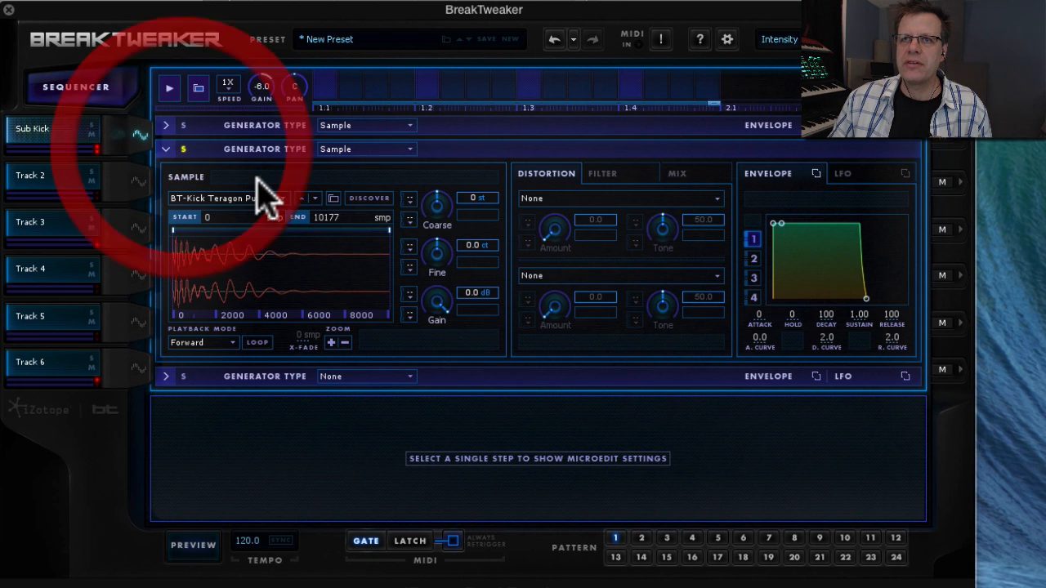
click(780, 223)
drag(783, 225, 778, 292)
click(778, 293)
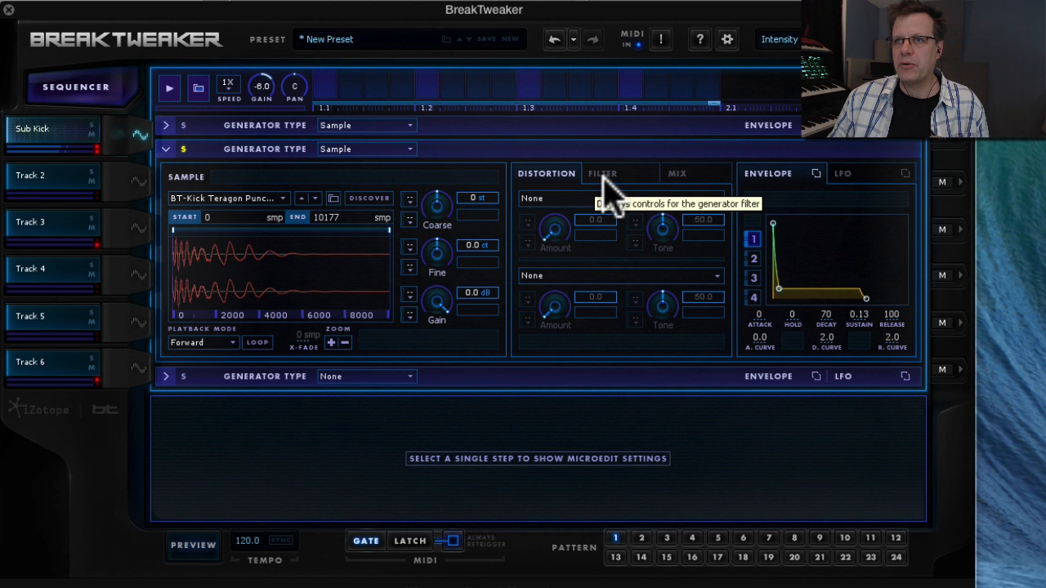
Apply Warm distortion to the second generator's first distortion slot and raise its Tone to 79.
click(552, 199)
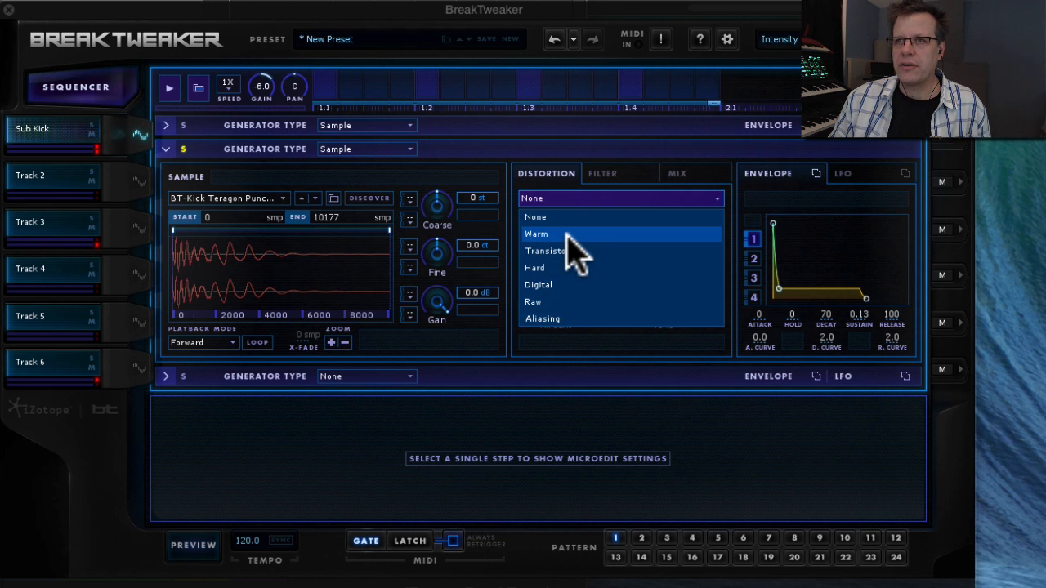
click(566, 235)
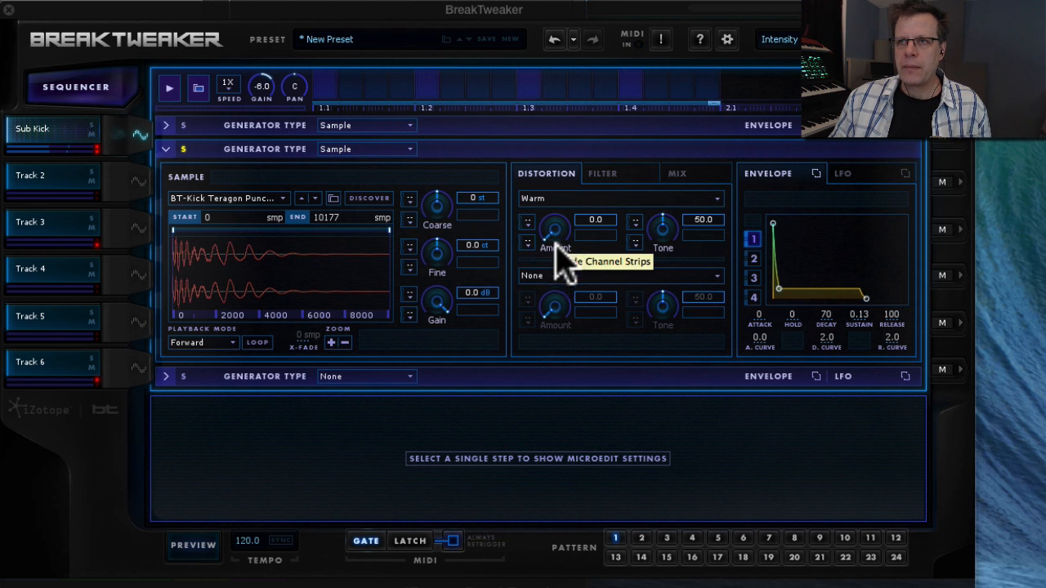
click(666, 231)
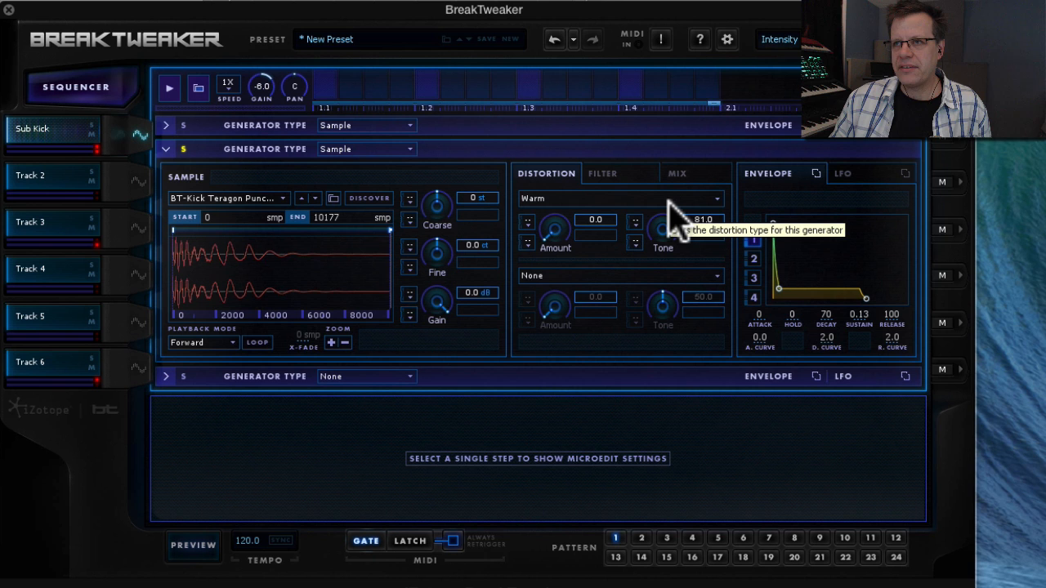
click(670, 204)
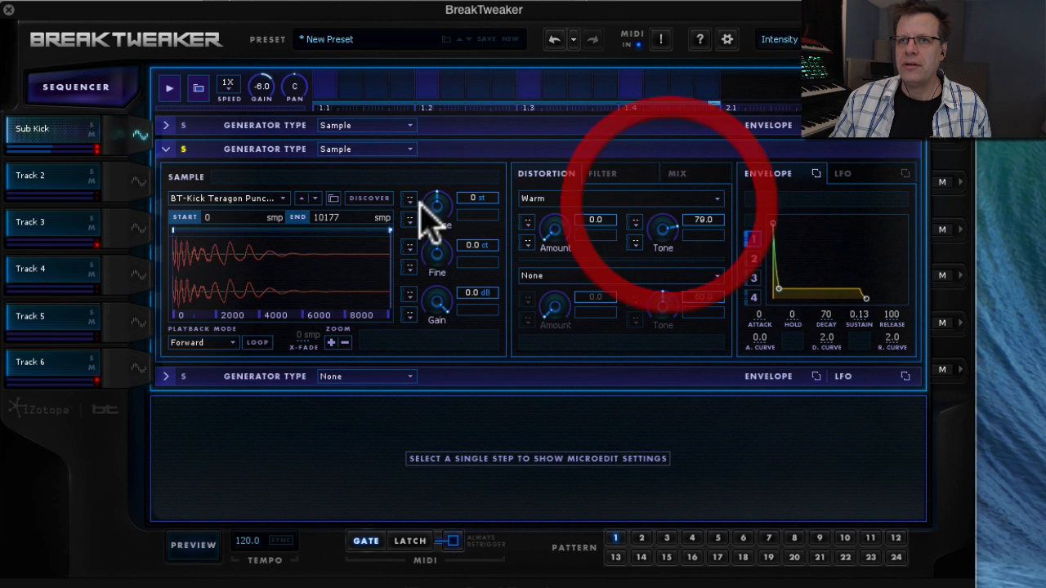
Switch the solo from the second generator to the first generator on the Sub Kick track.
click(183, 152)
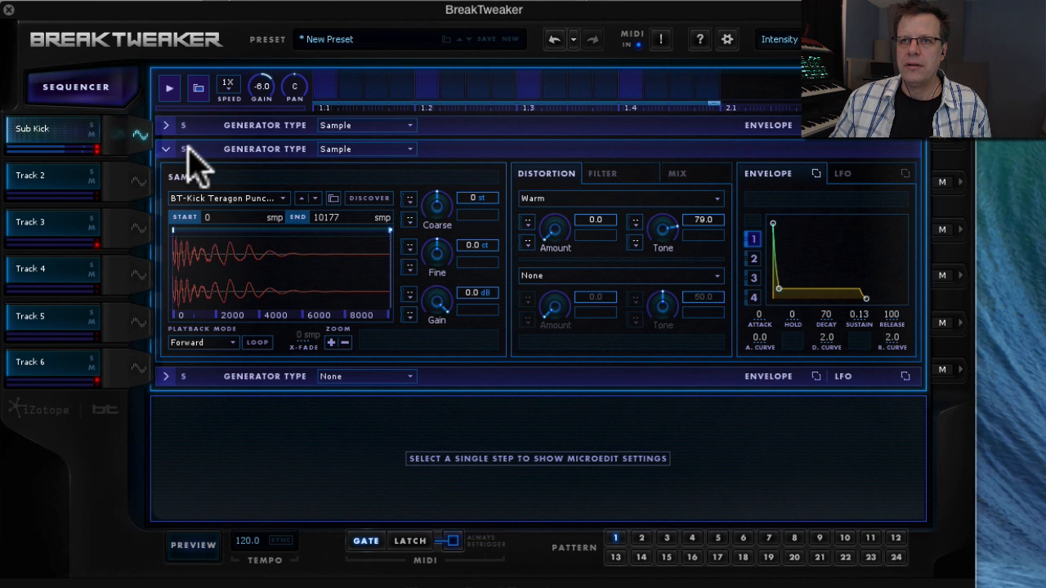
click(183, 129)
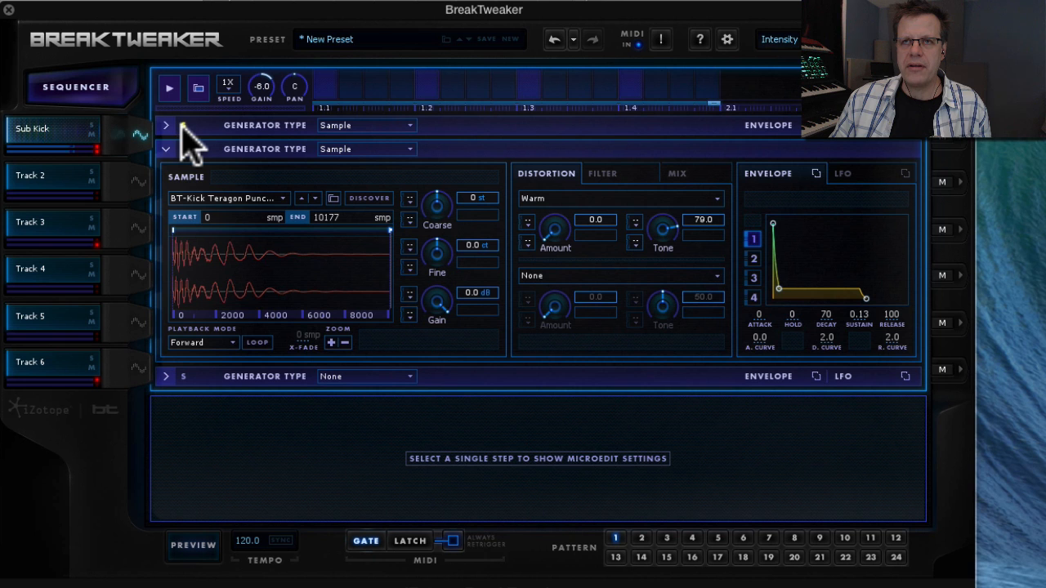
Compare the second generator with its distortion set to None, then restore Warm and set its Tone to 70.
click(545, 199)
click(548, 214)
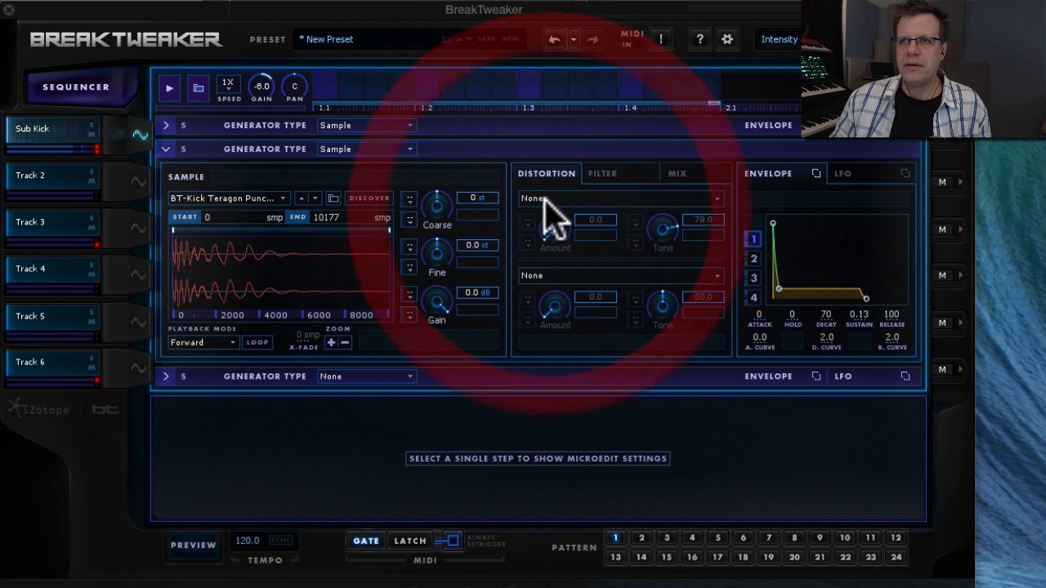
click(545, 202)
click(549, 233)
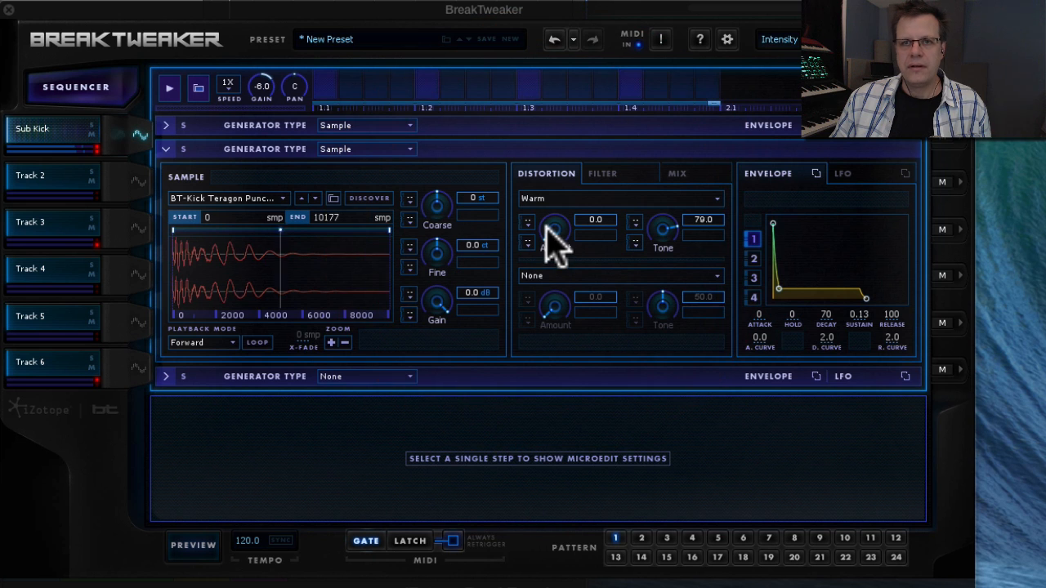
drag(645, 229, 652, 229)
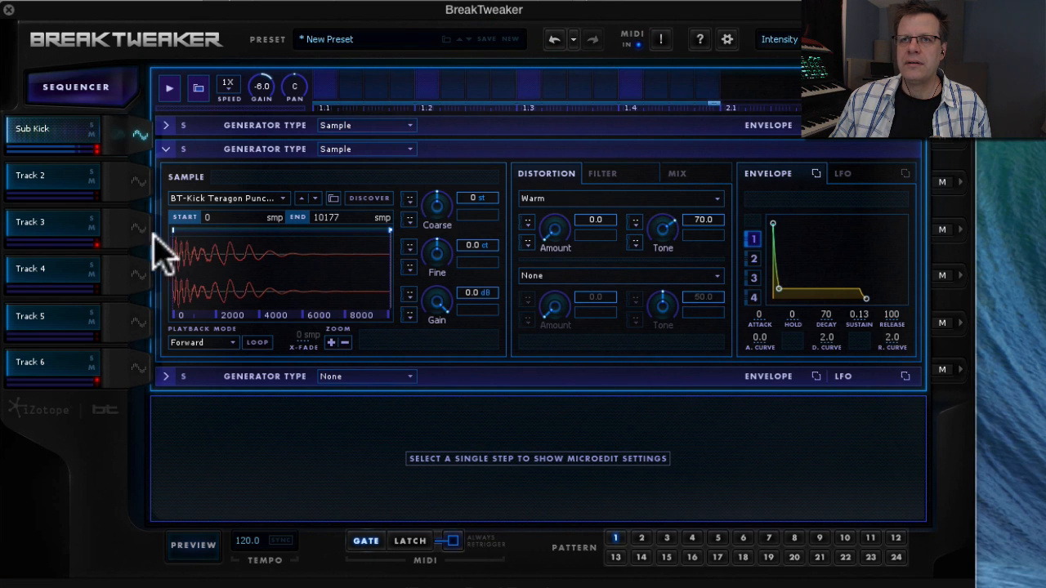
Set the first generator on Track 2 to the Sample type.
click(135, 180)
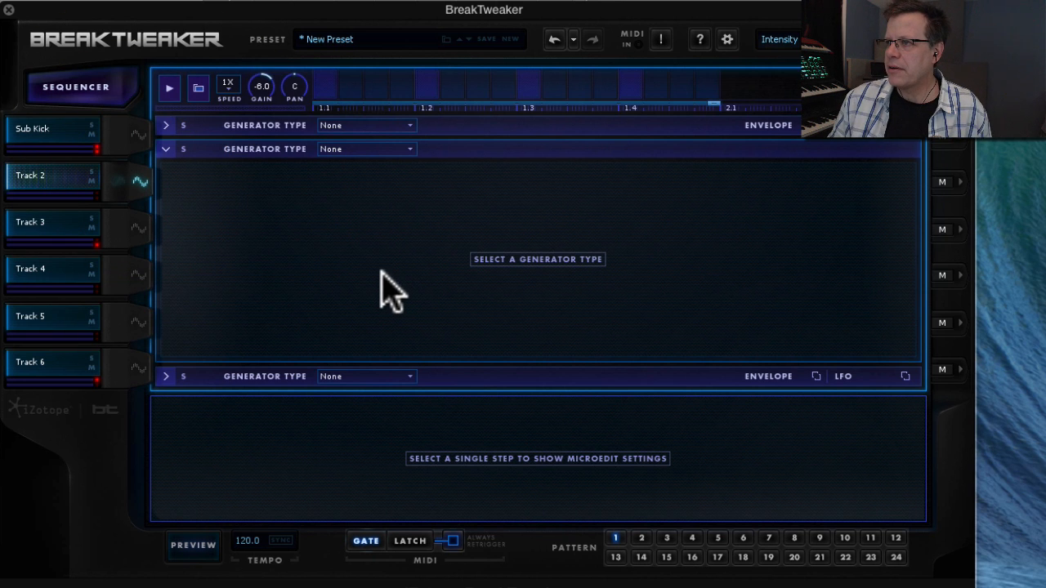
click(359, 125)
click(359, 170)
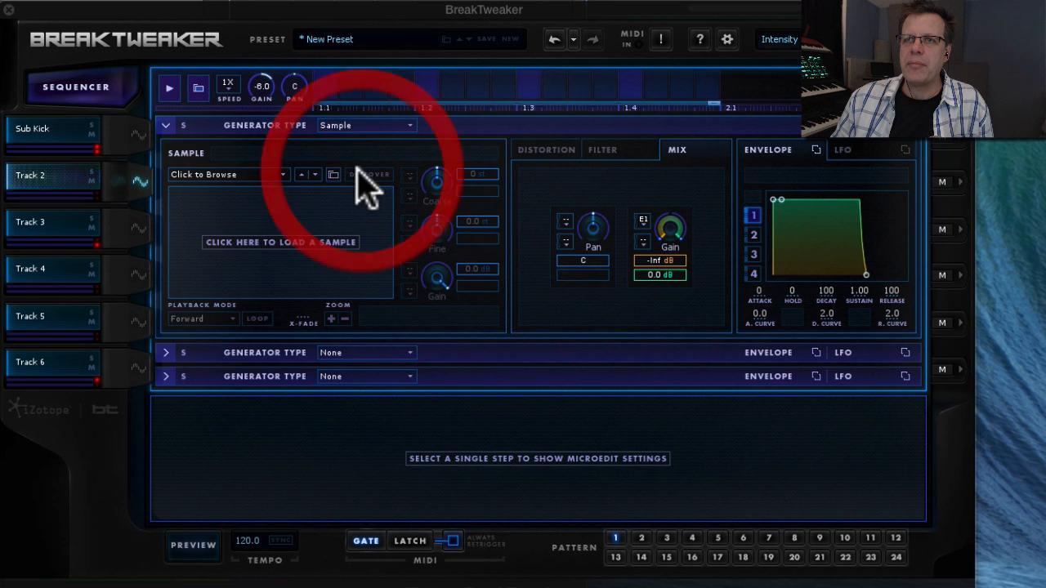
Load the BT-Snare Top Hat sample from the Basics folder of 2-Snare into Track 2's first generator.
click(259, 239)
click(231, 247)
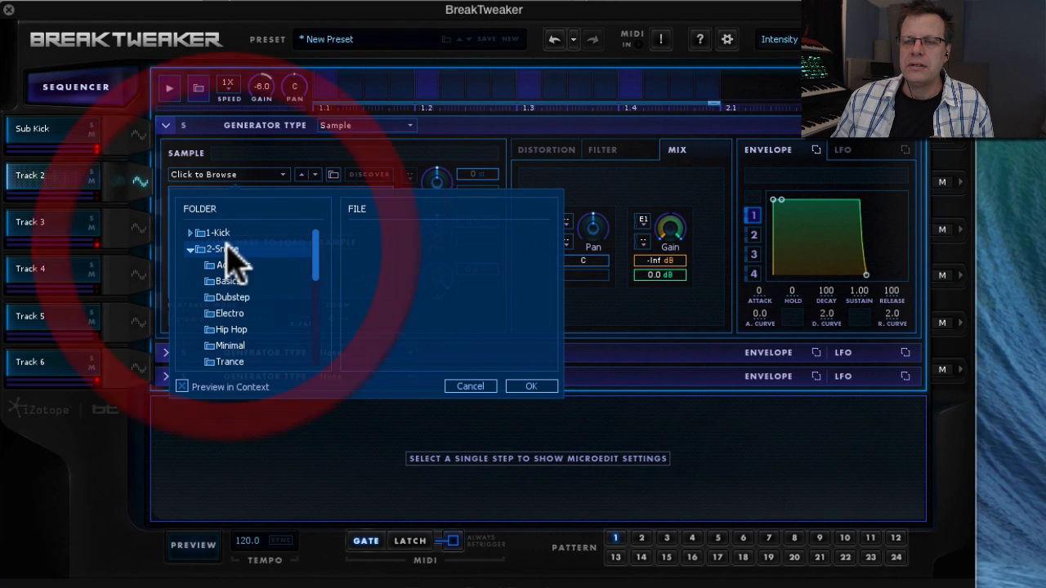
click(228, 280)
scroll(457, 343, down, 15)
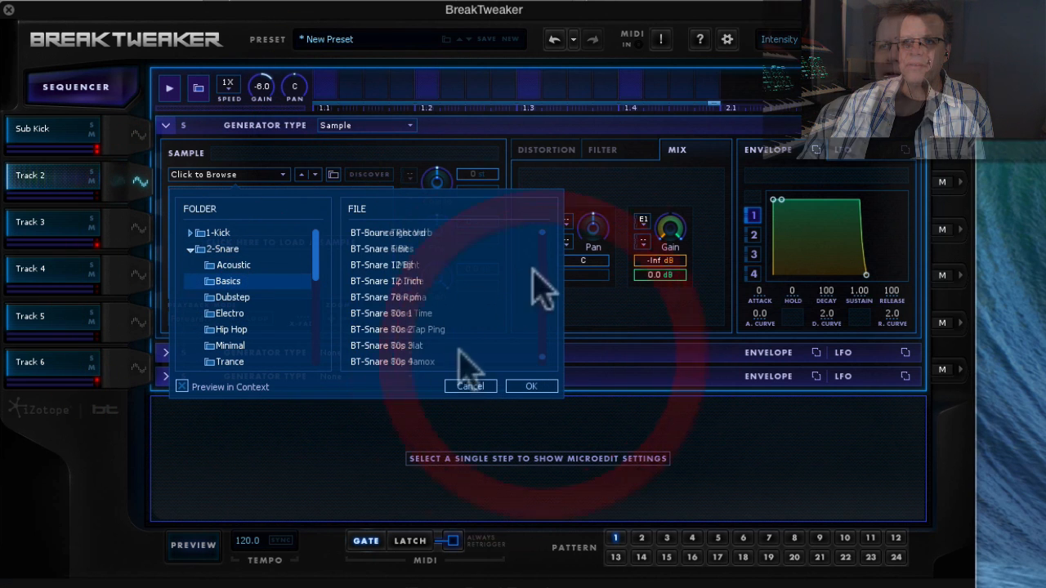
click(408, 345)
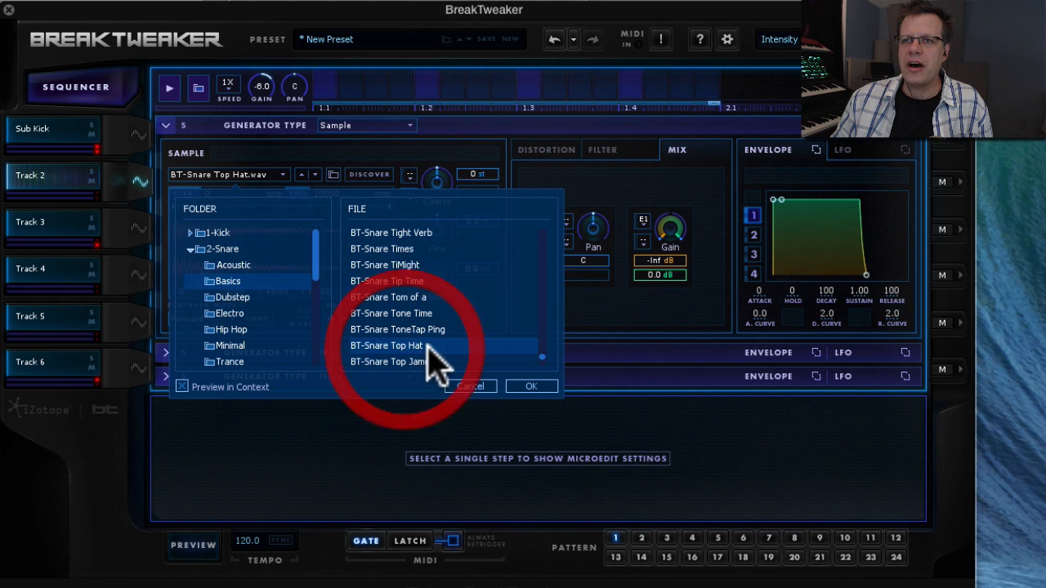
click(531, 385)
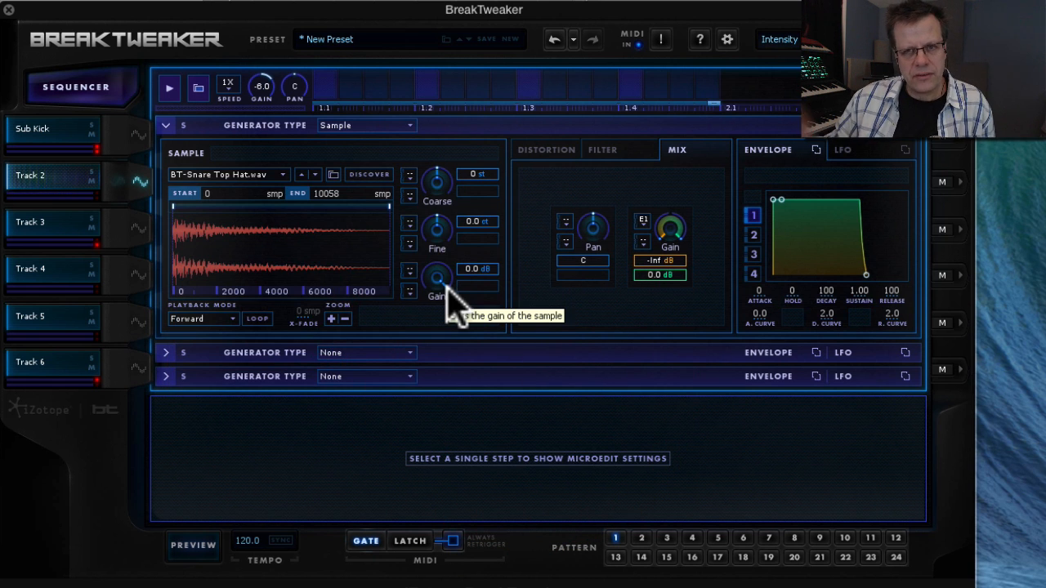
click(437, 179)
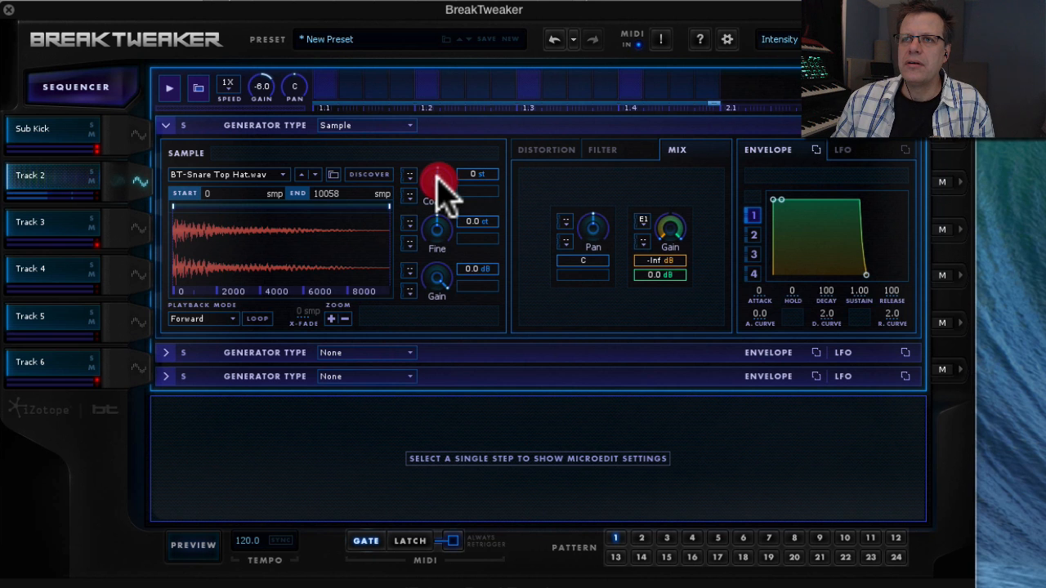
Set Track 2's second generator to Sample and load Au5-Clap 3 from the Electro folder of 3-Clap.
click(343, 351)
click(362, 397)
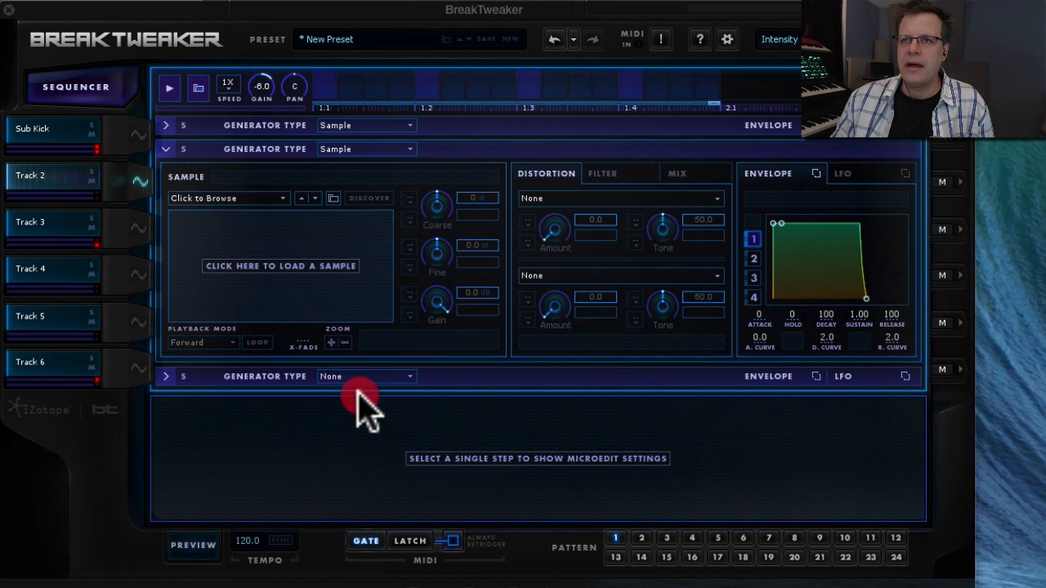
click(236, 199)
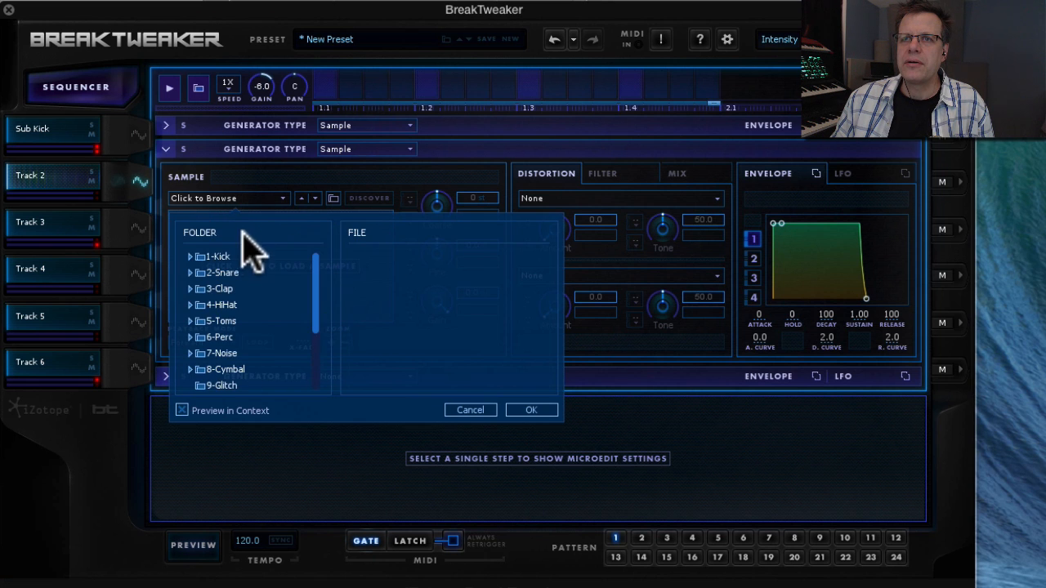
click(232, 290)
click(235, 336)
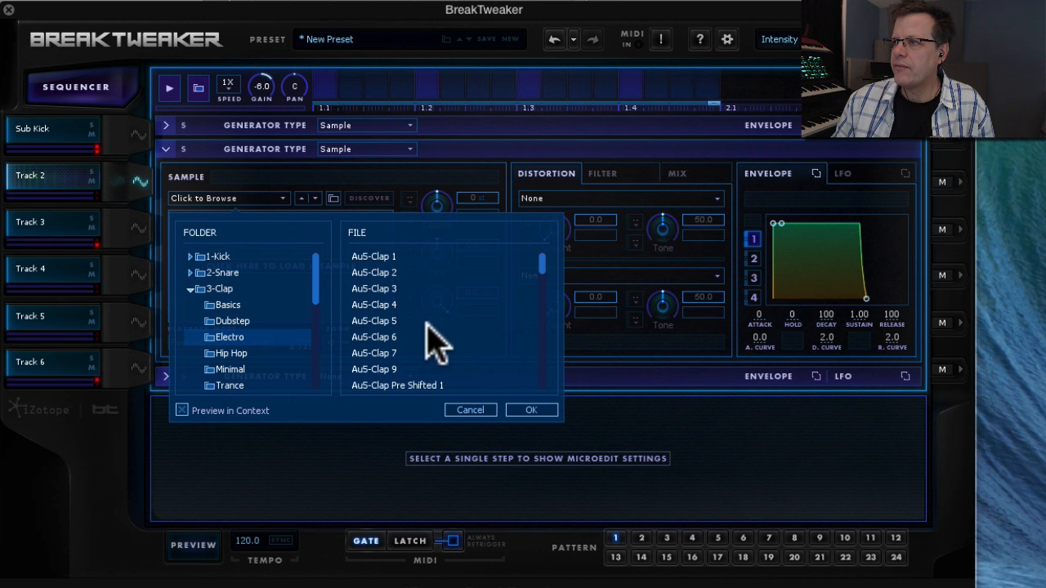
click(397, 292)
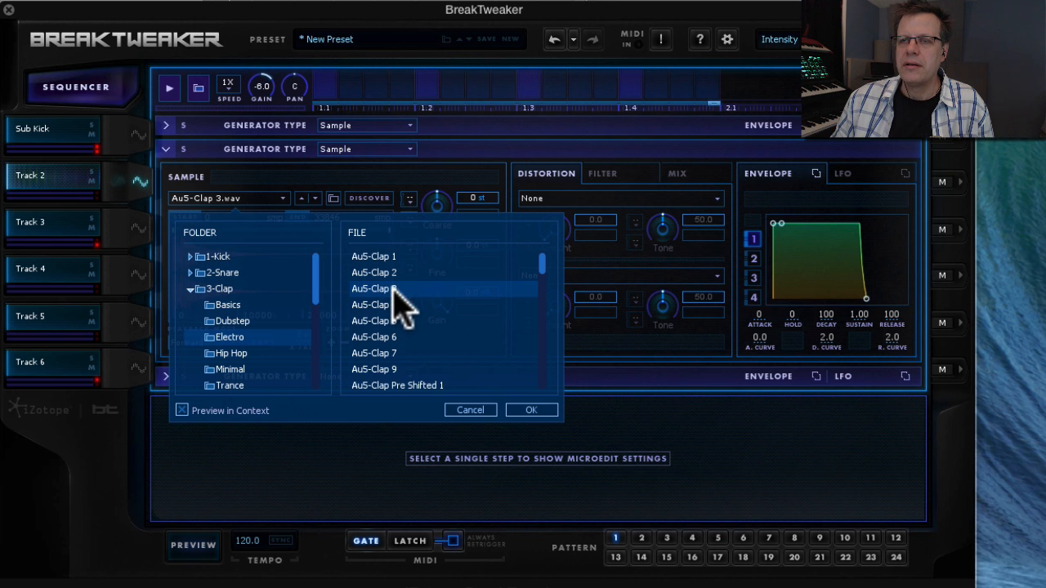
click(536, 410)
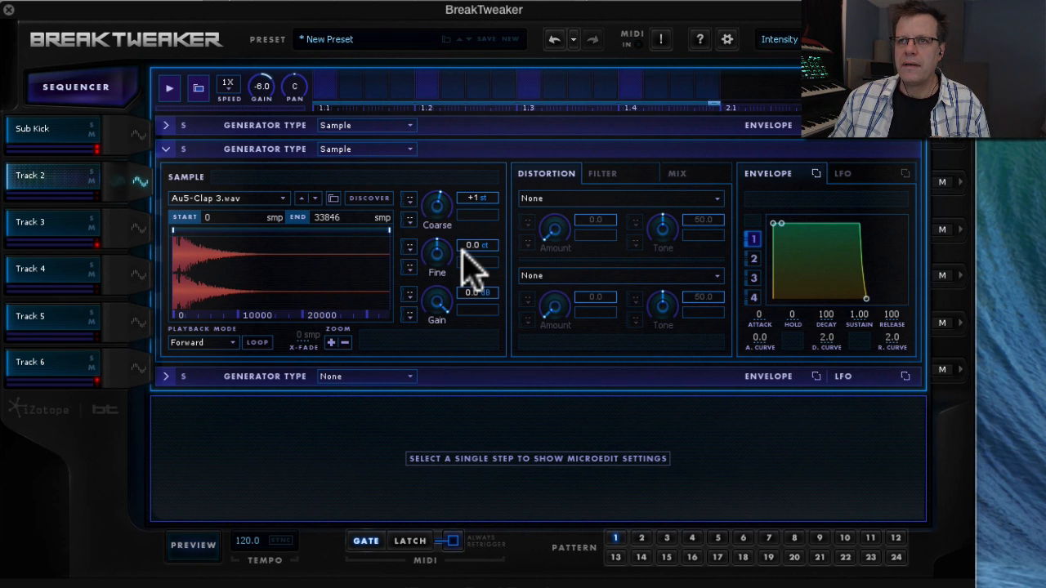
Set the first generator on Track 3 to the Sample type.
click(137, 228)
click(351, 126)
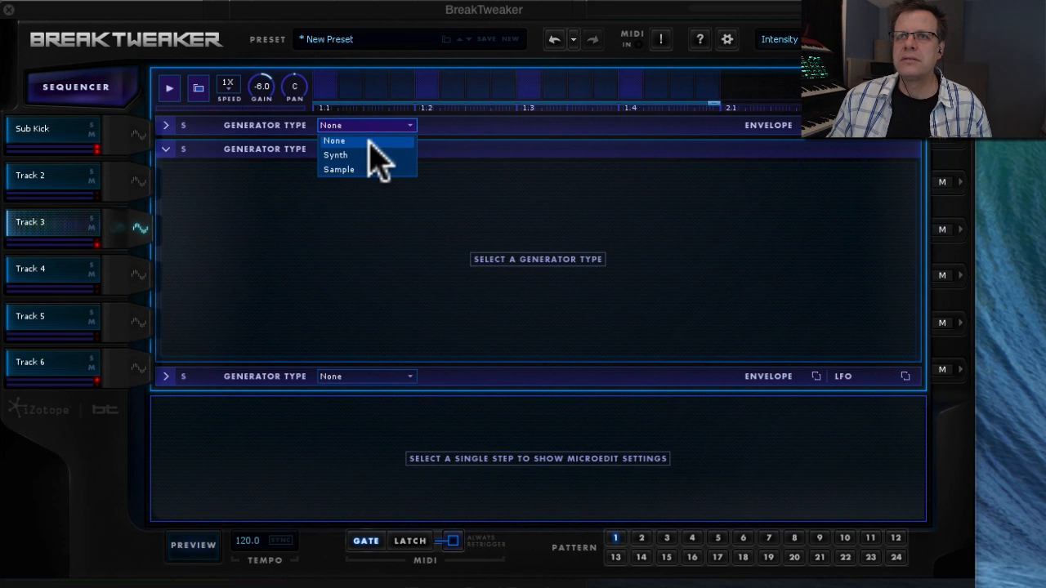
click(371, 169)
Load the BT-Hat 808 Closed01 sample from the Basics folder of 4-HiHat into Track 3's first generator.
click(330, 260)
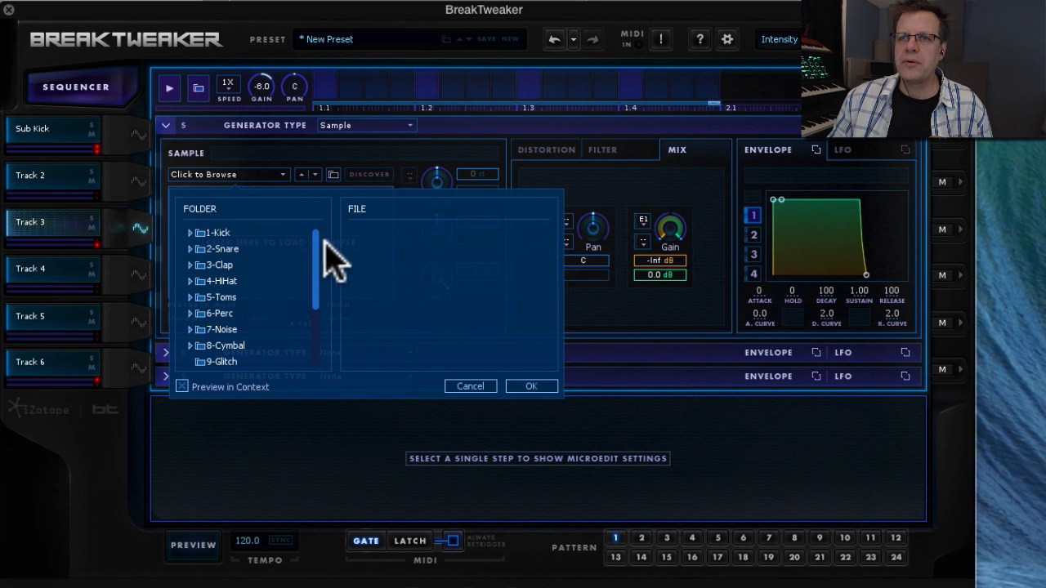
click(222, 281)
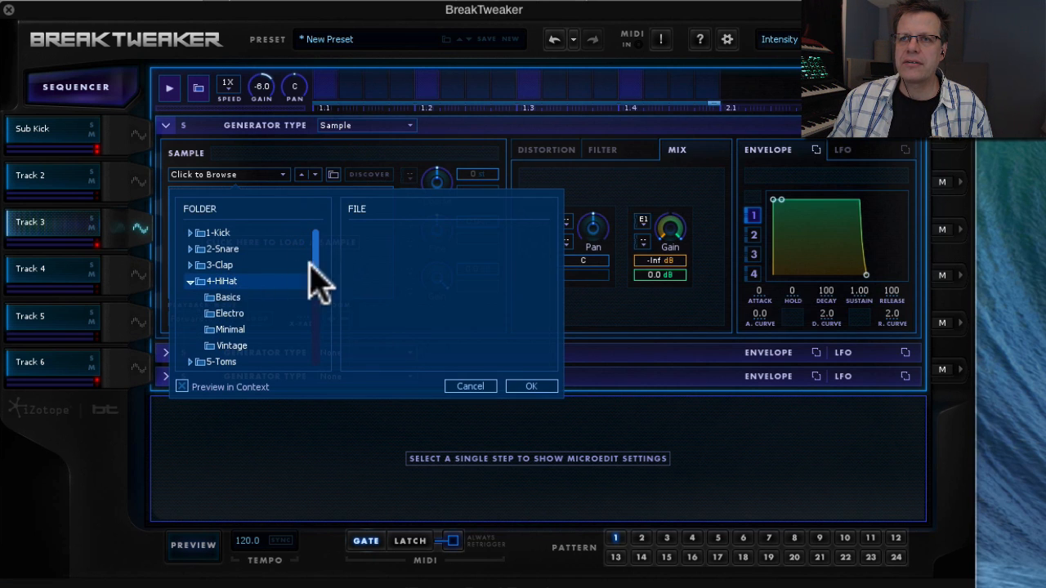
click(229, 297)
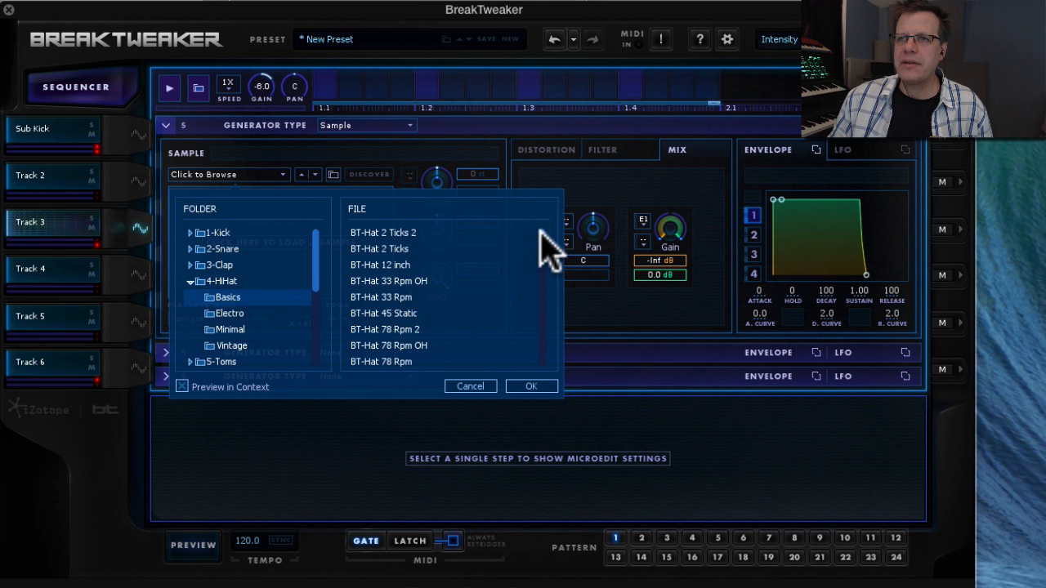
scroll(541, 233, down, 10)
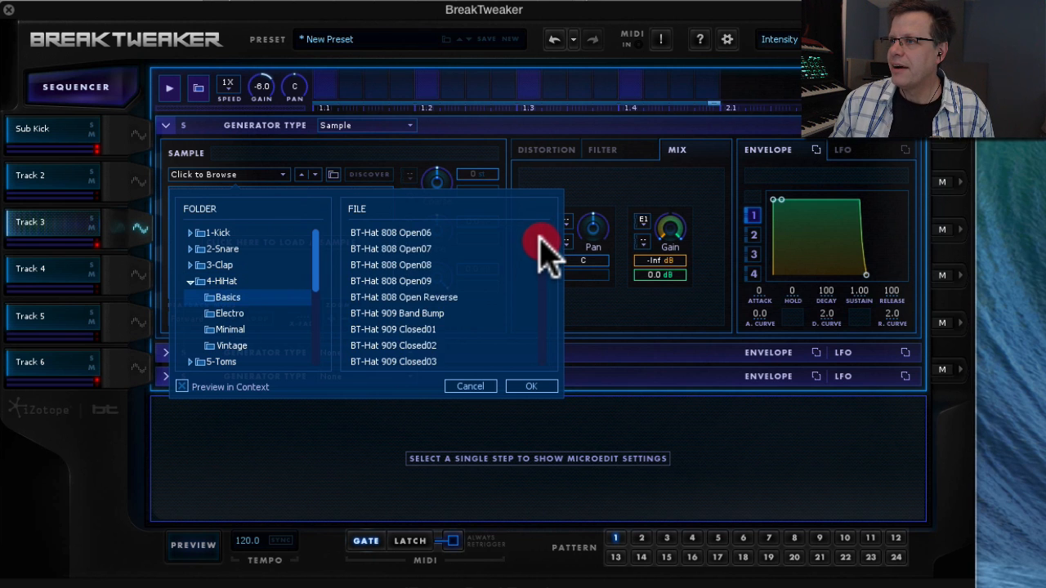
scroll(546, 259, down, 3)
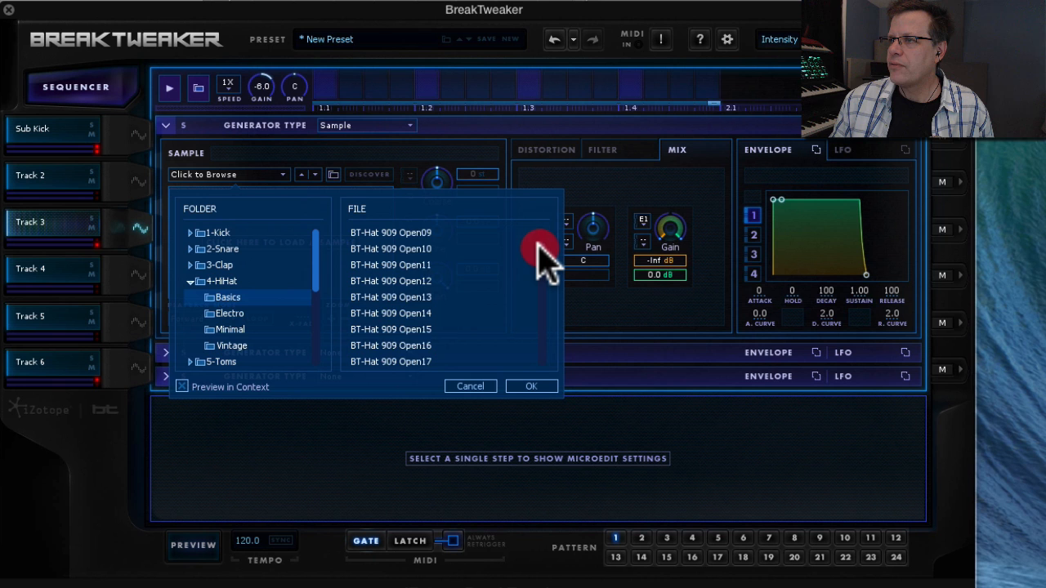
scroll(539, 250, down, 12)
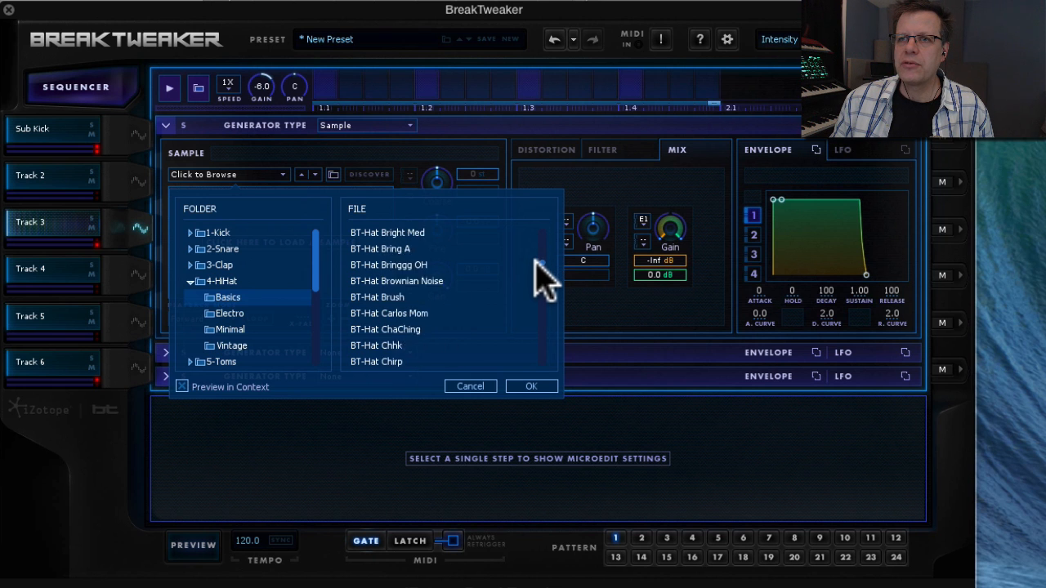
scroll(543, 278, down, 2)
scroll(539, 269, up, 8)
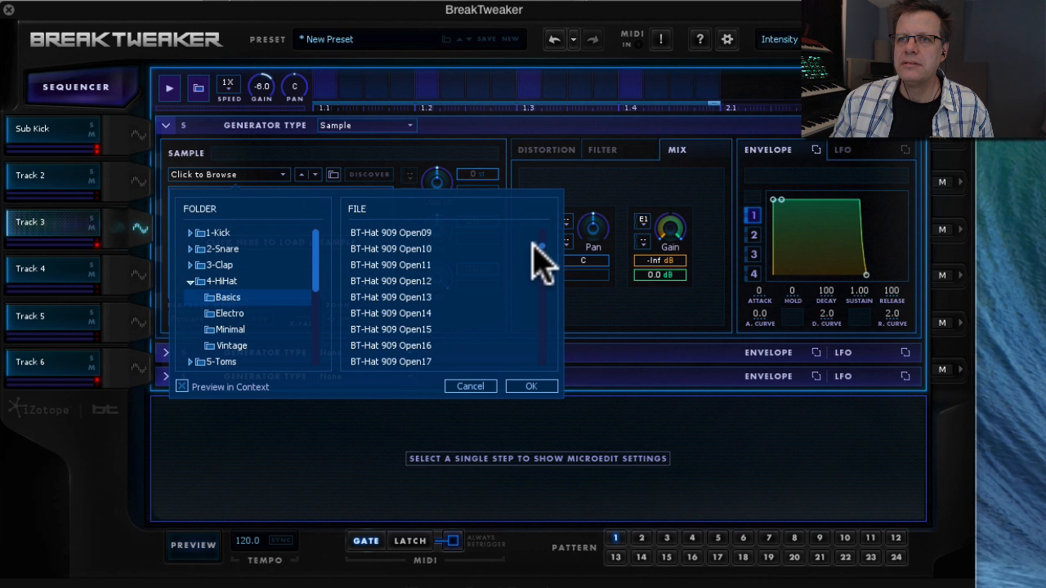
scroll(539, 260, up, 10)
click(421, 297)
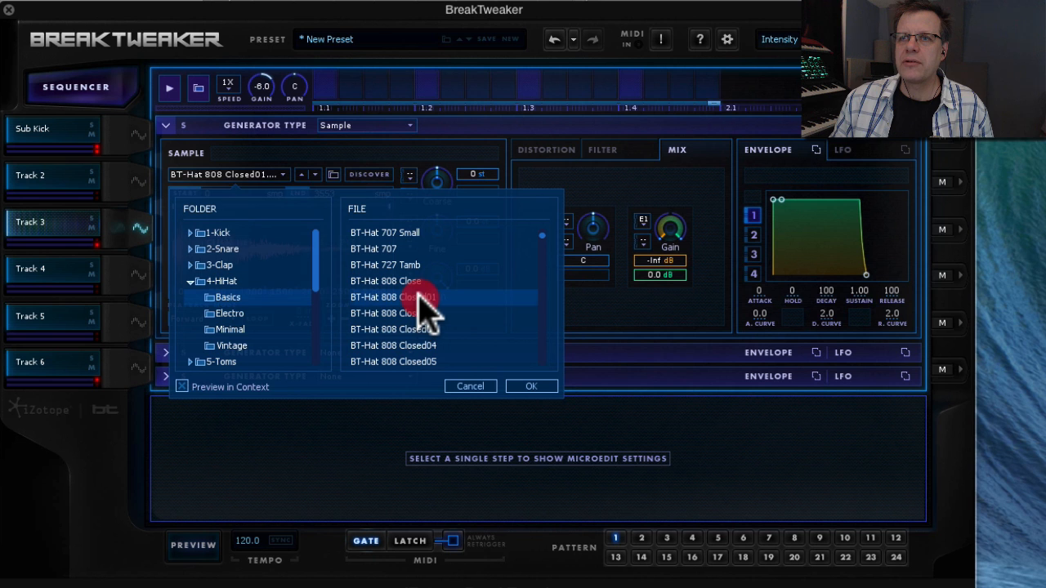
click(529, 386)
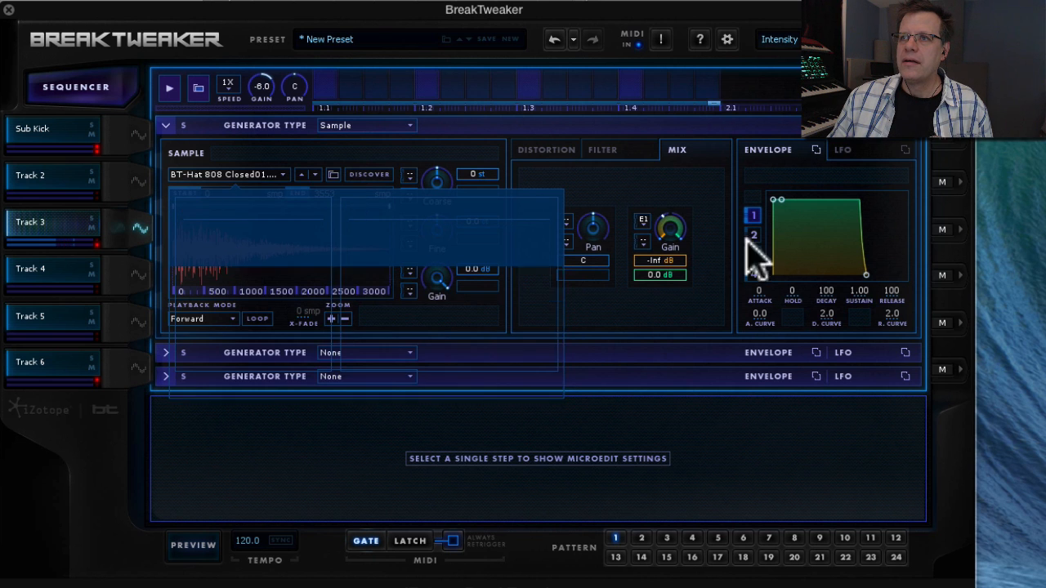
Shape the hi-hat's amplitude envelope with a decay of 50, a sustain of 0.12 and a decay curve of 5.7.
drag(781, 201, 777, 269)
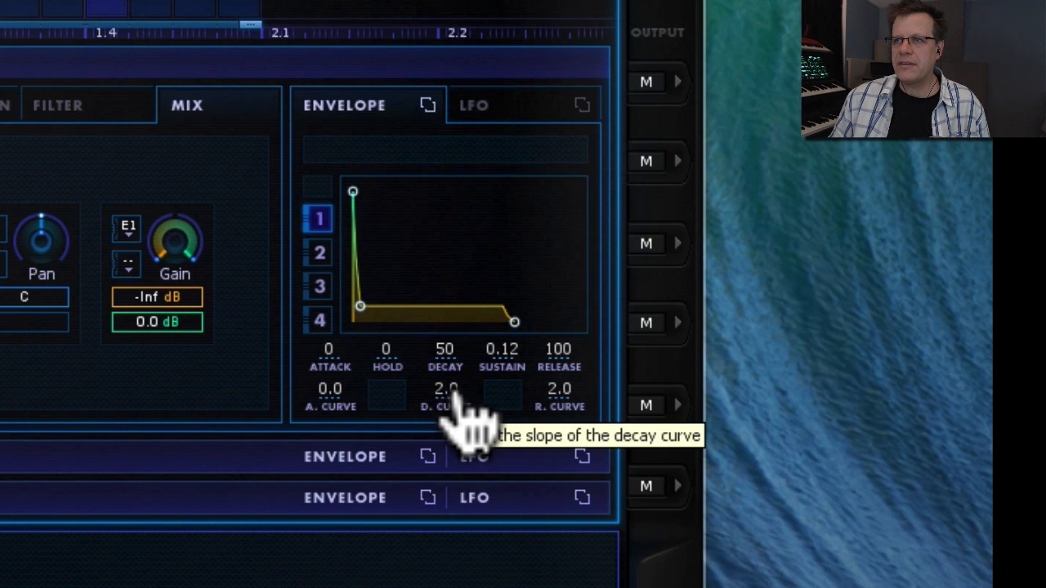
drag(566, 377, 563, 382)
drag(453, 402, 463, 408)
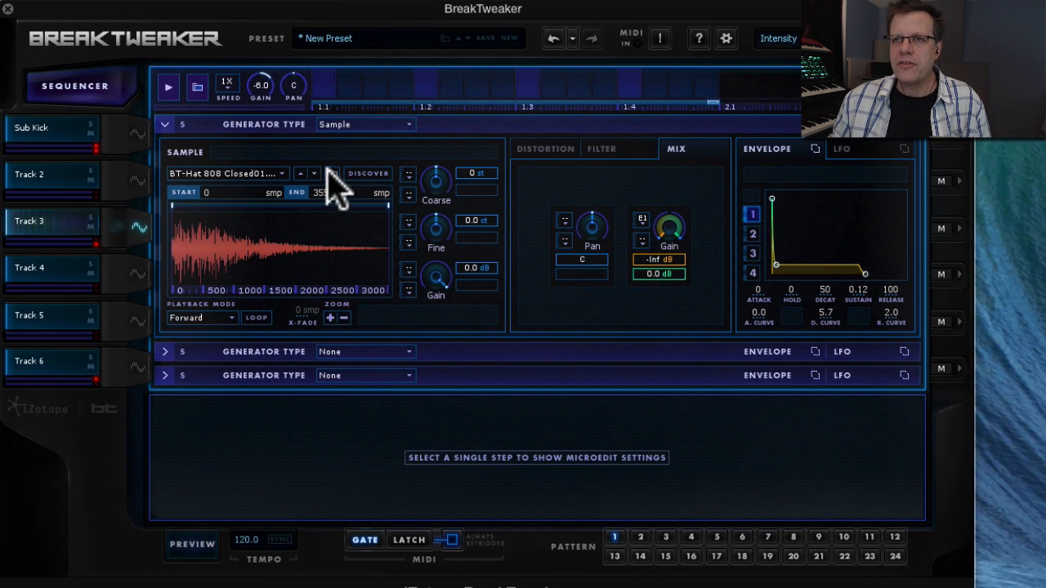
Set the first generator on Track 4 to the Sample type.
click(139, 273)
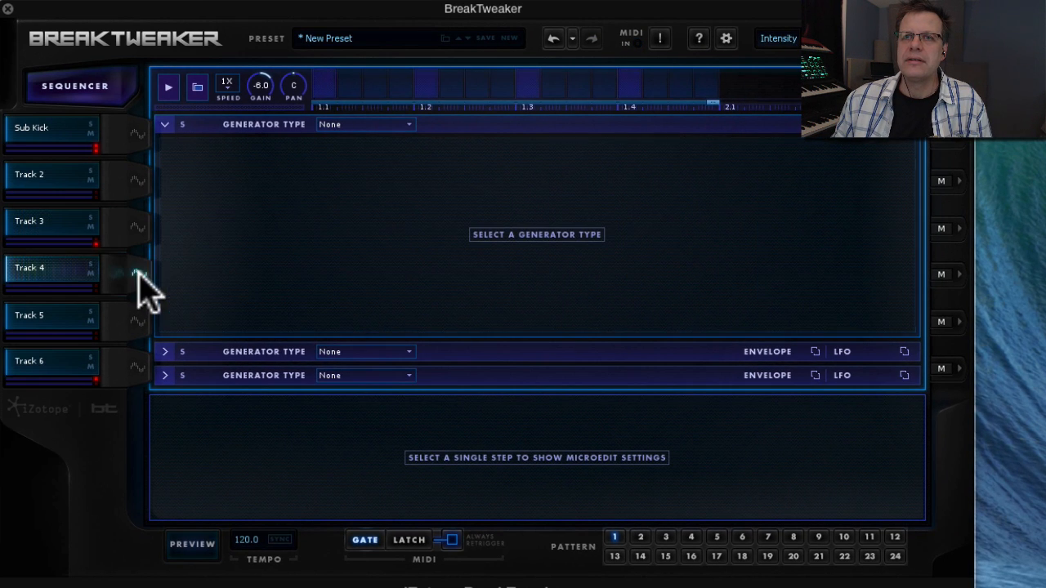
click(364, 127)
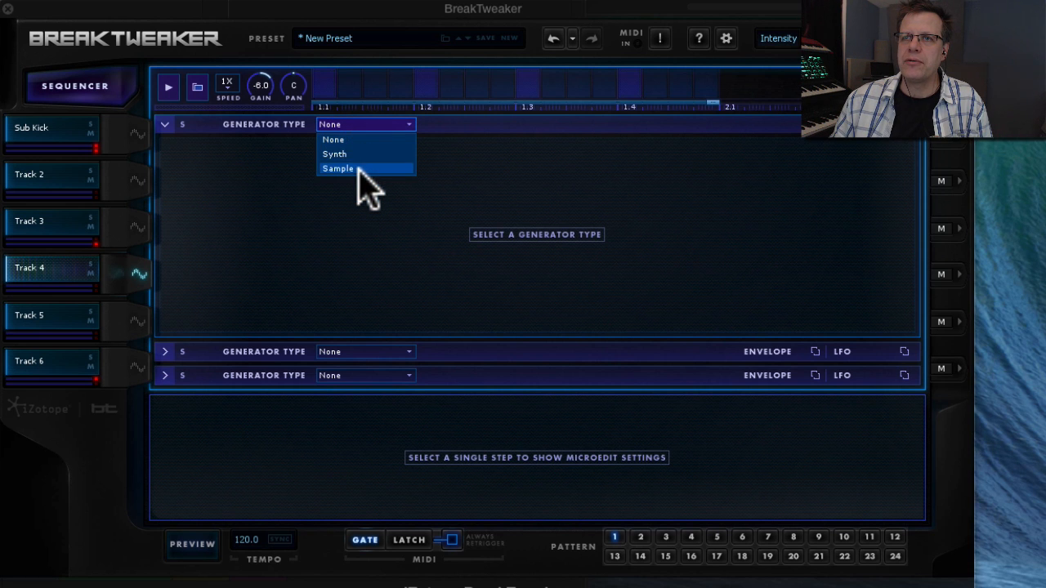
click(356, 168)
Load BT-Hat Unique from the Basics folder of 4-HiHat into Track 4's first generator and set its coarse pitch to +1 st.
click(293, 246)
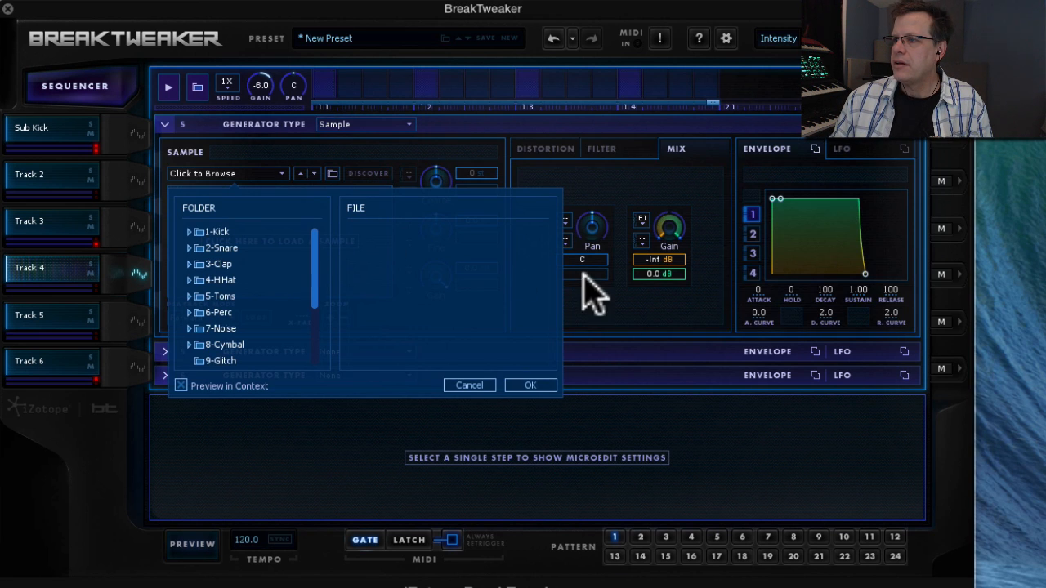
click(228, 279)
click(238, 296)
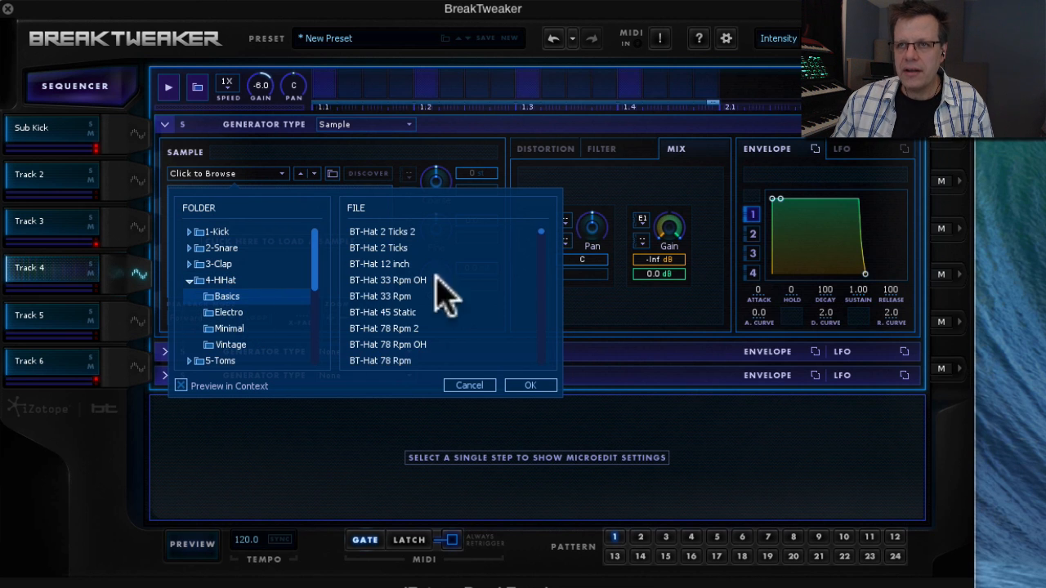
drag(541, 231, 548, 335)
scroll(430, 323, down, 6)
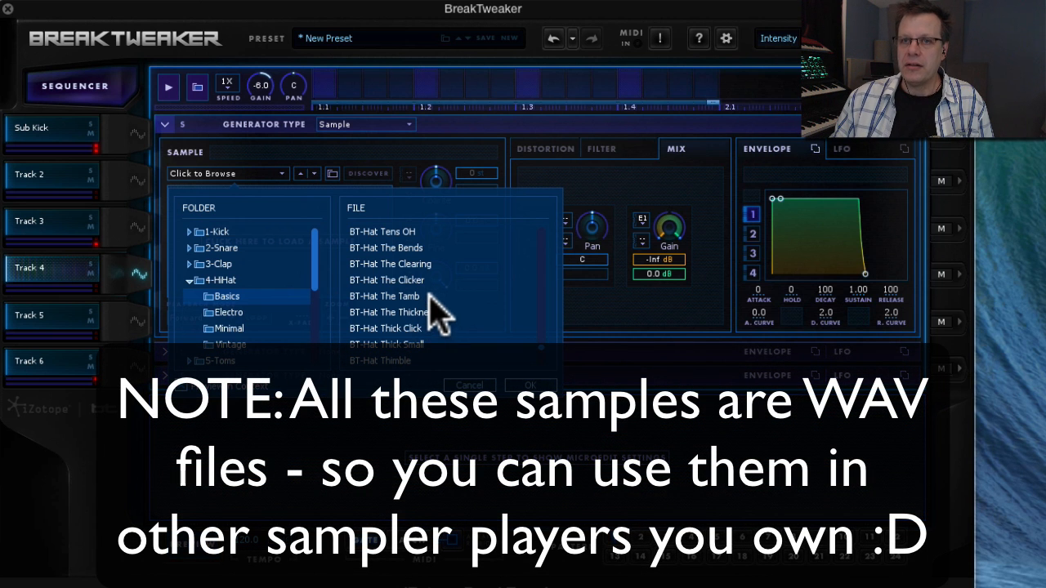
scroll(401, 281, down, 5)
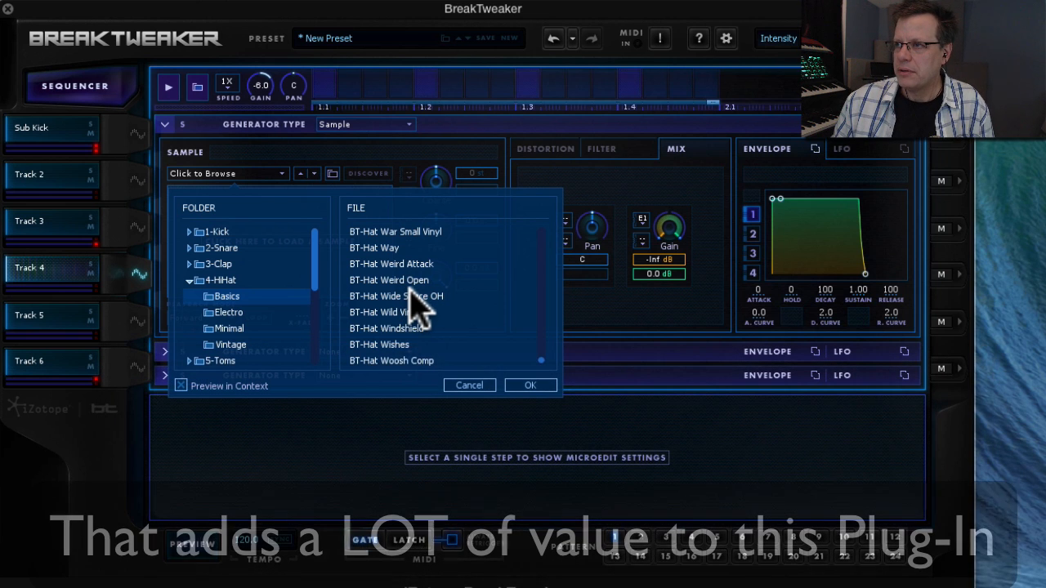
scroll(415, 304, up, 5)
scroll(415, 304, down, 2)
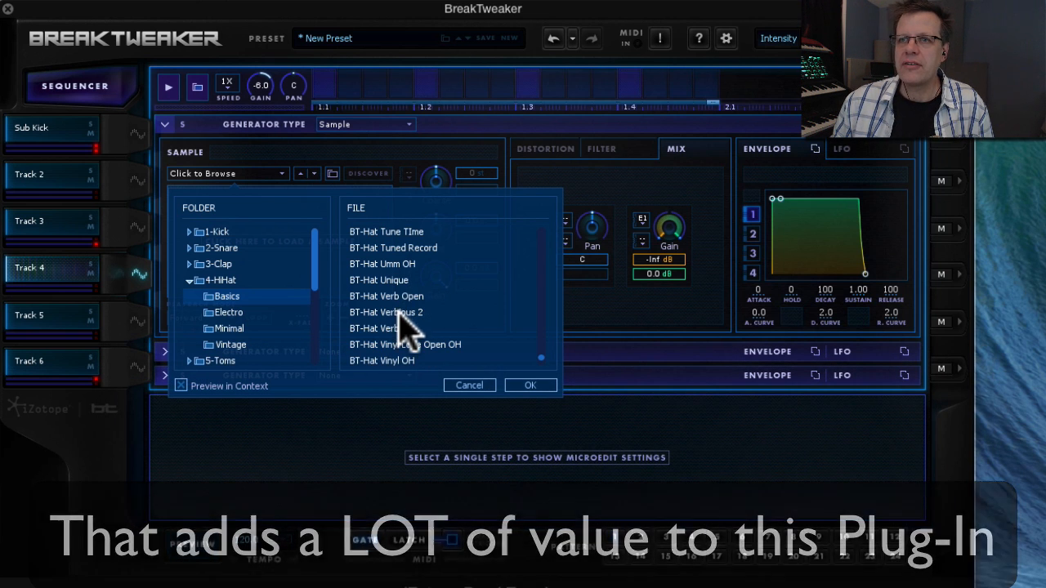
click(406, 280)
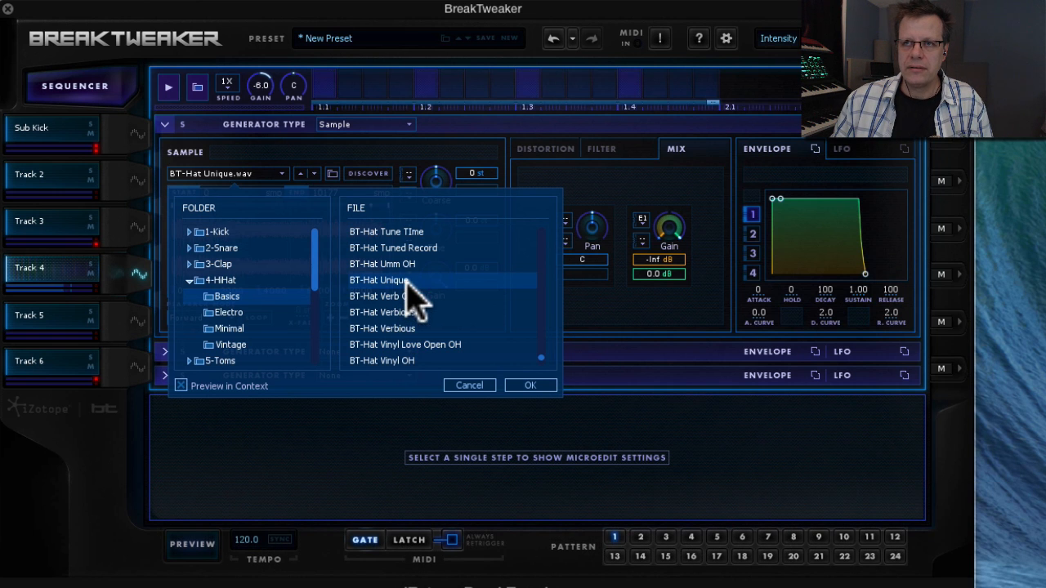
click(530, 385)
drag(441, 177, 442, 174)
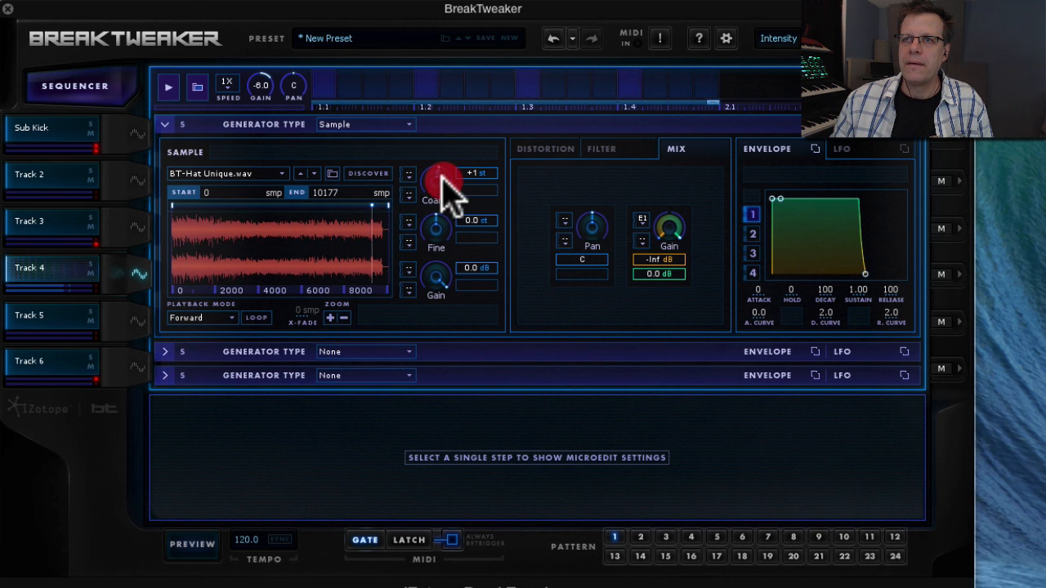
In the sequencer, place Sub Kick steps on all four beats and Track 2 steps on beats 1.2 and 1.4.
click(139, 274)
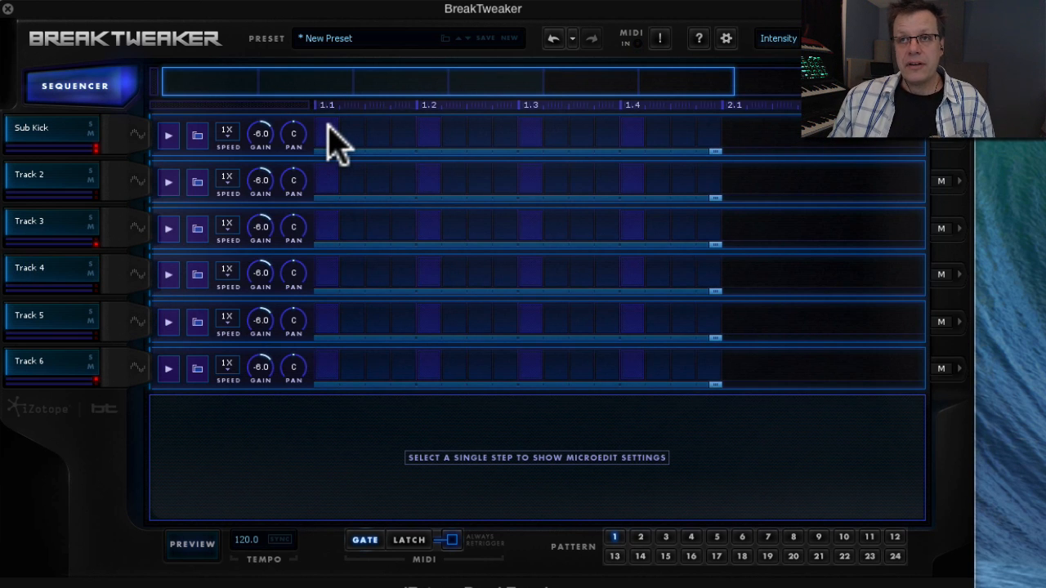
click(328, 132)
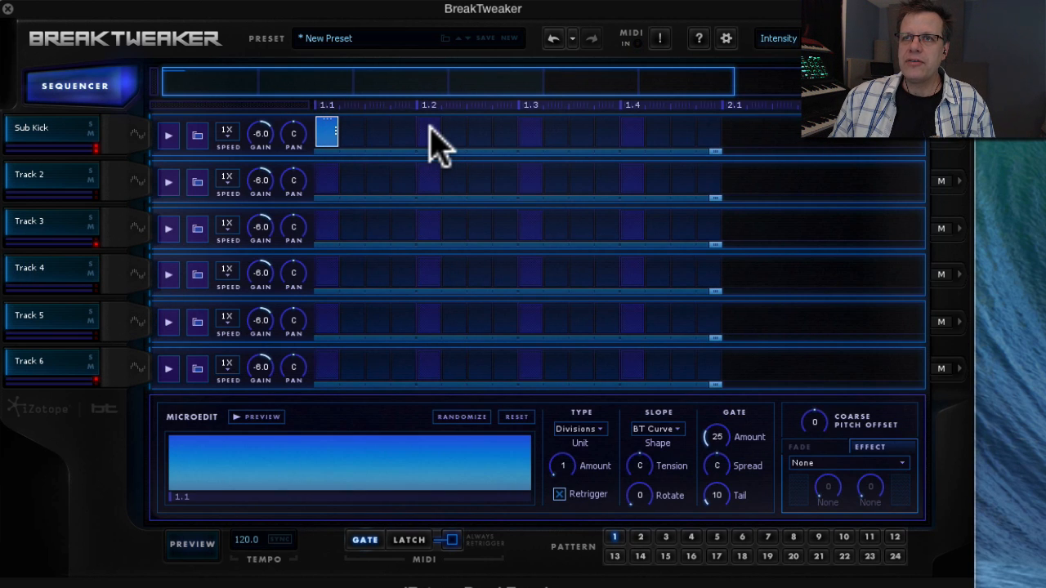
click(429, 131)
click(530, 132)
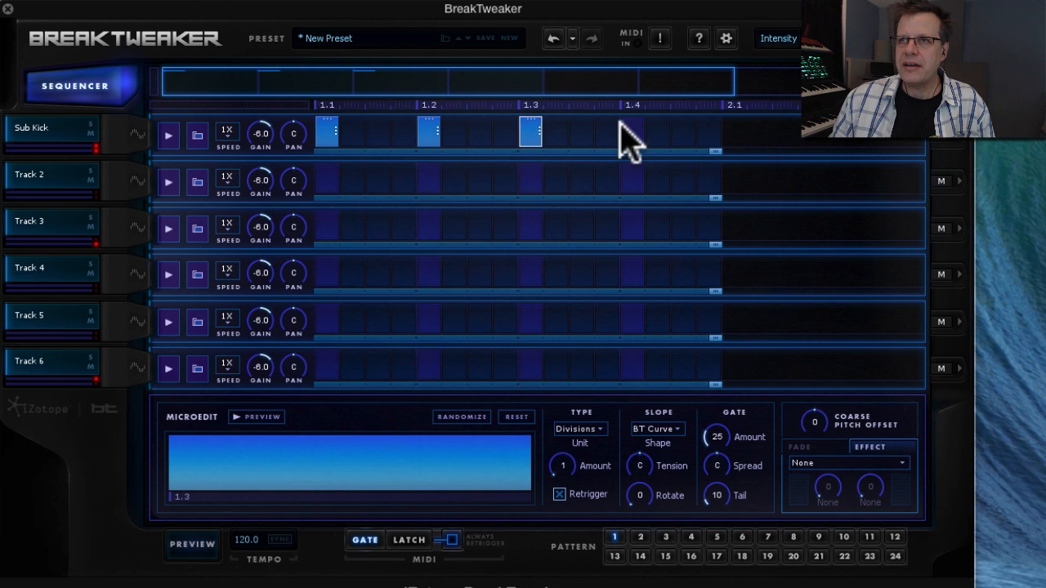
click(632, 131)
click(429, 179)
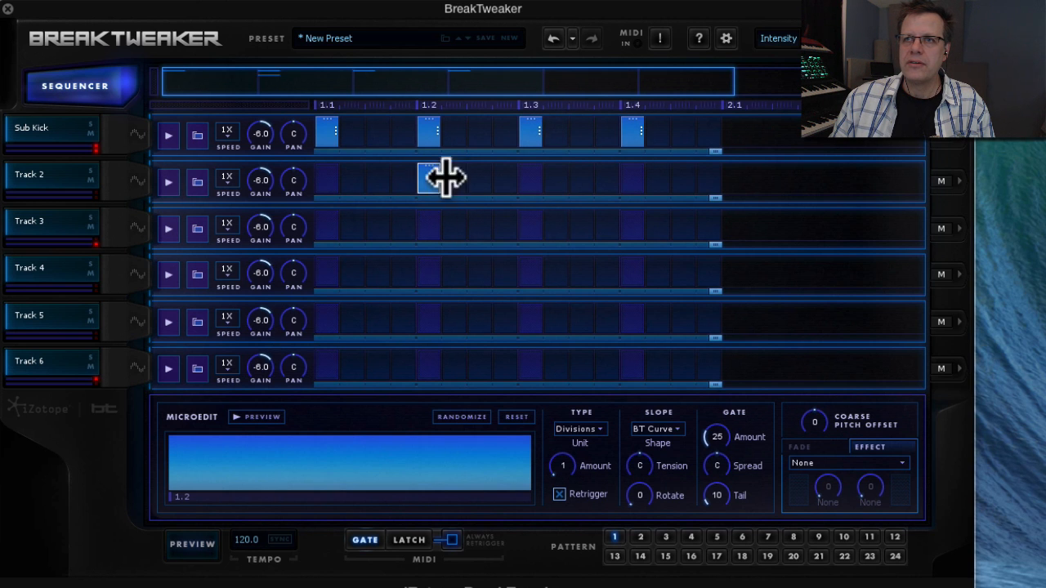
click(631, 178)
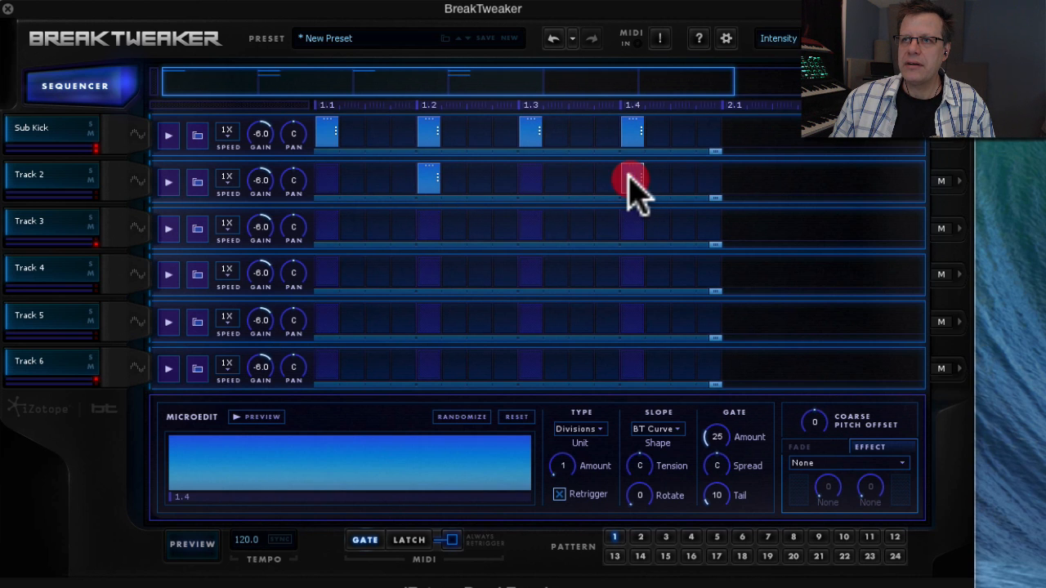
Place Track 3 hi-hat steps on every eighth note from beat 1.1 through beat 1.4.
click(326, 224)
click(378, 223)
click(428, 224)
click(480, 224)
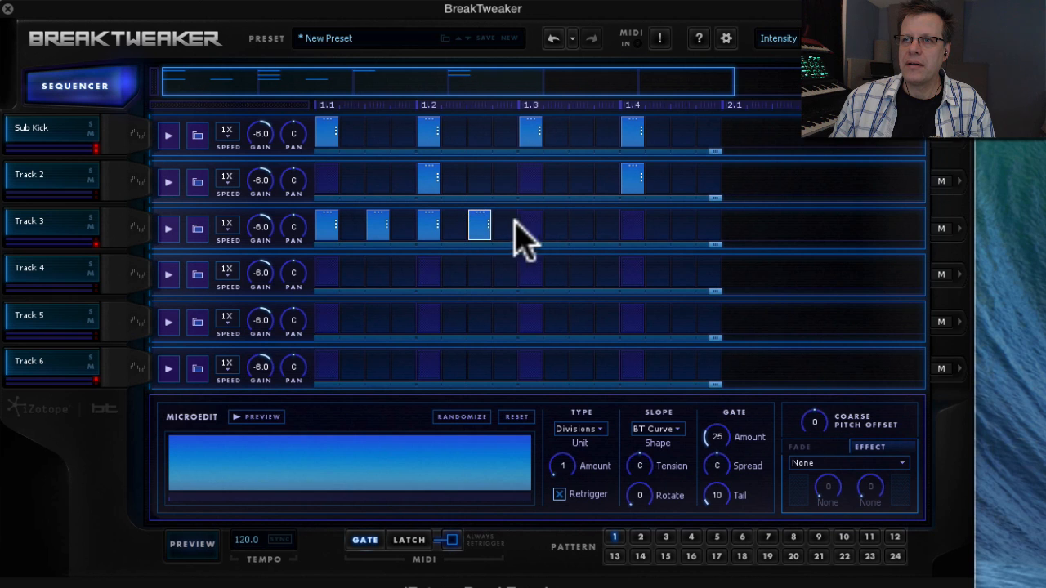
click(530, 224)
click(581, 224)
click(632, 223)
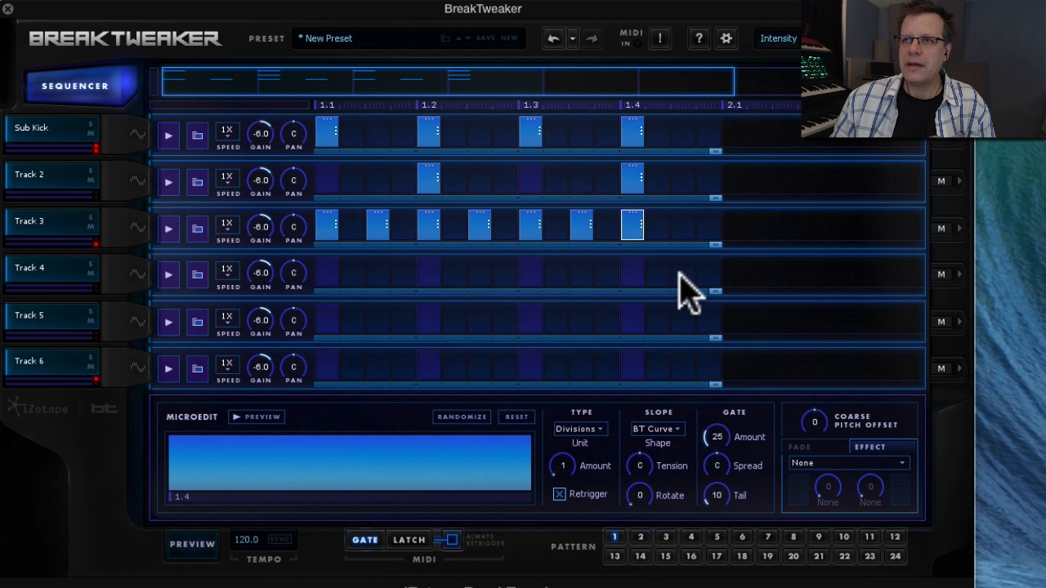
Replace Track 3's step on the offbeat after 1.3 with a lone Track 4 step, and add a Track 3 step on the offbeat after 1.4.
click(680, 270)
click(633, 274)
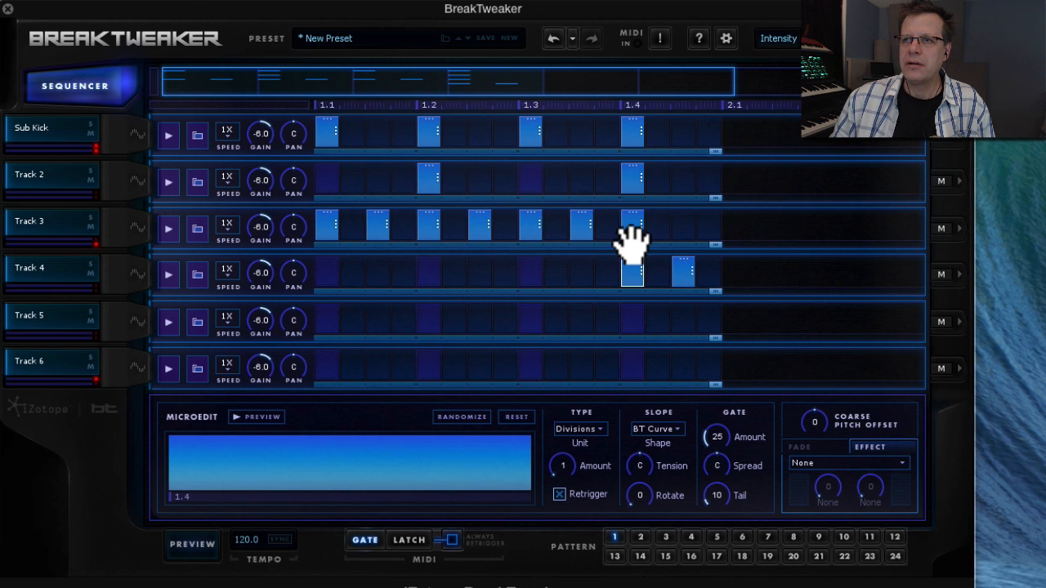
click(581, 272)
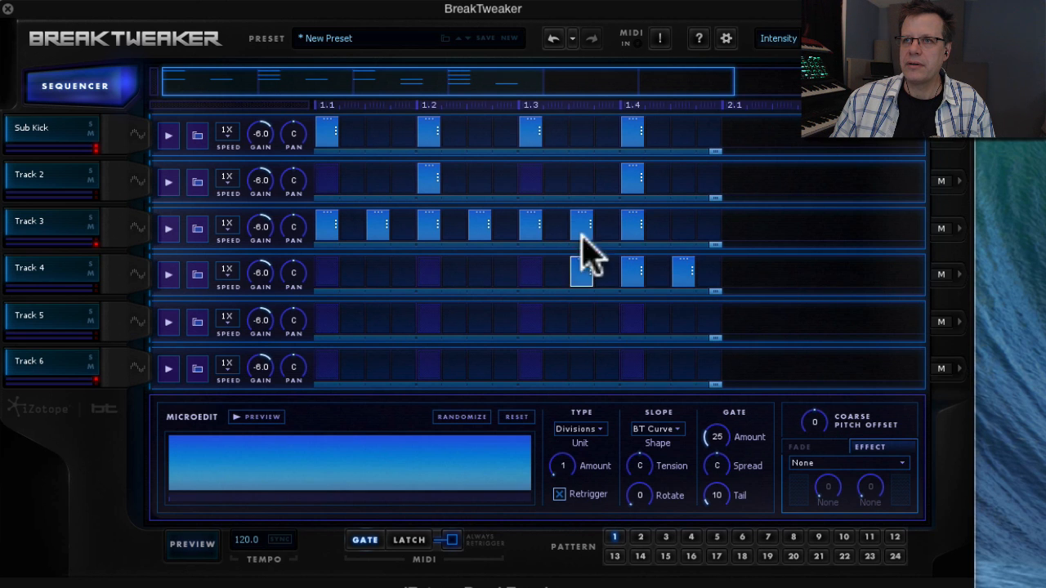
double_click(580, 229)
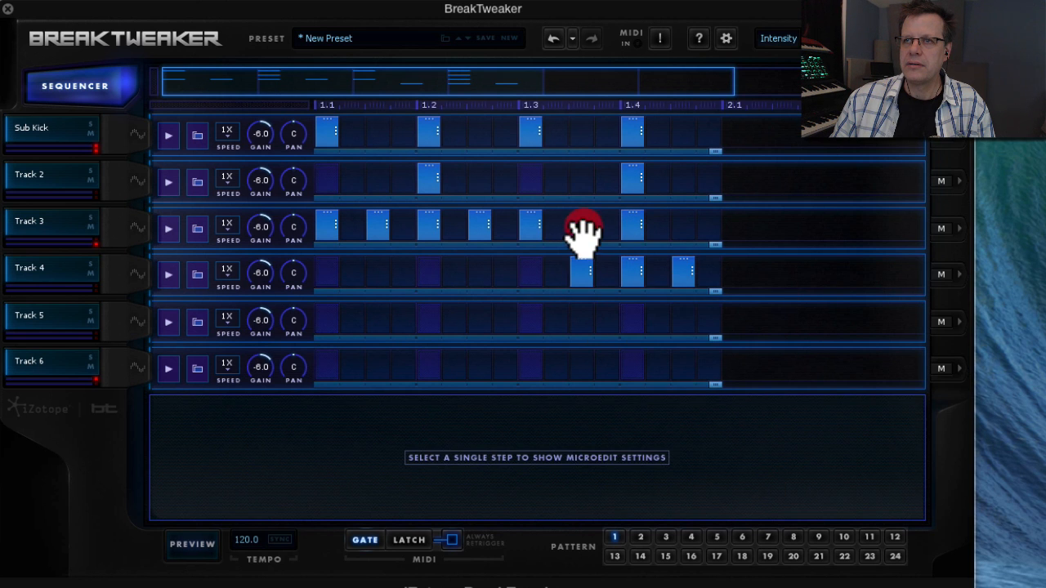
click(683, 222)
double_click(684, 265)
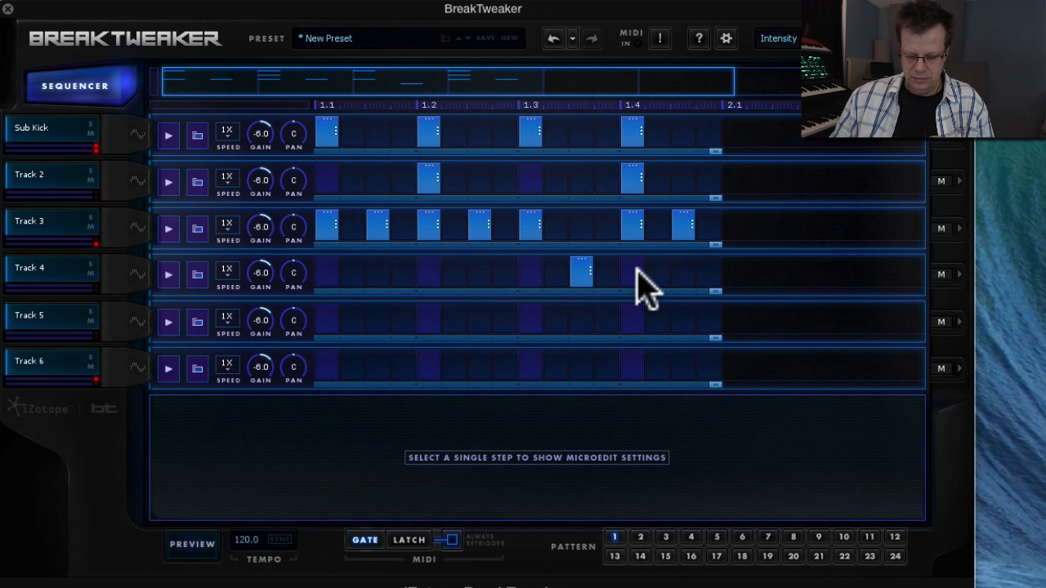
Play the pattern and lower the velocity of Track 4's step slightly.
key(space)
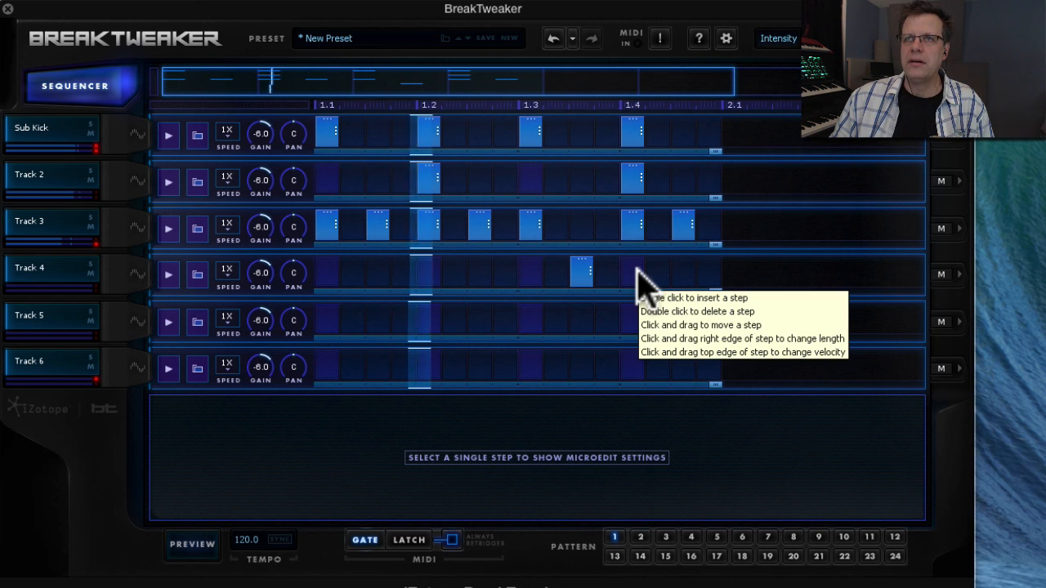
drag(581, 258, 582, 268)
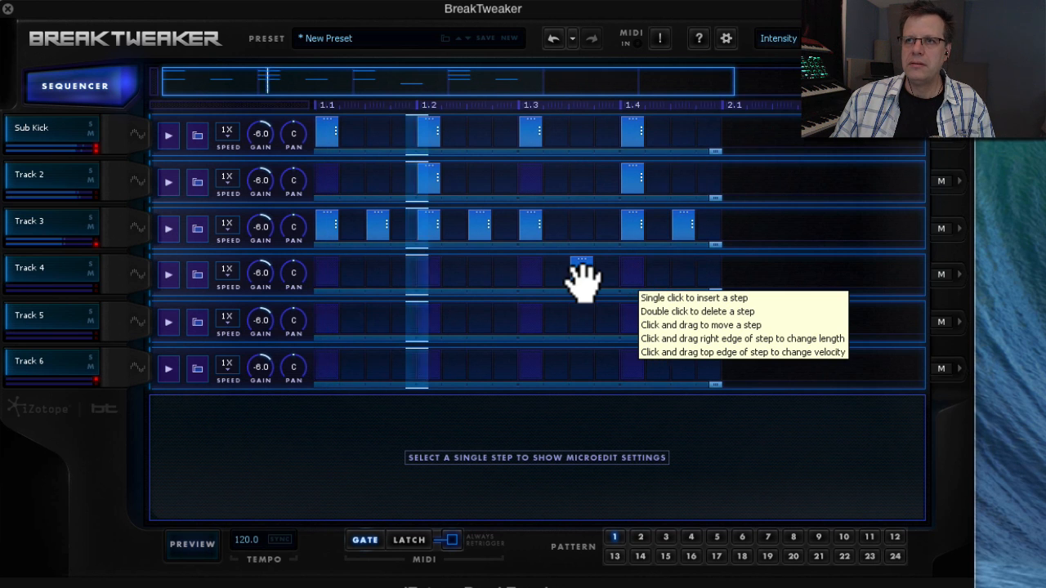
click(583, 280)
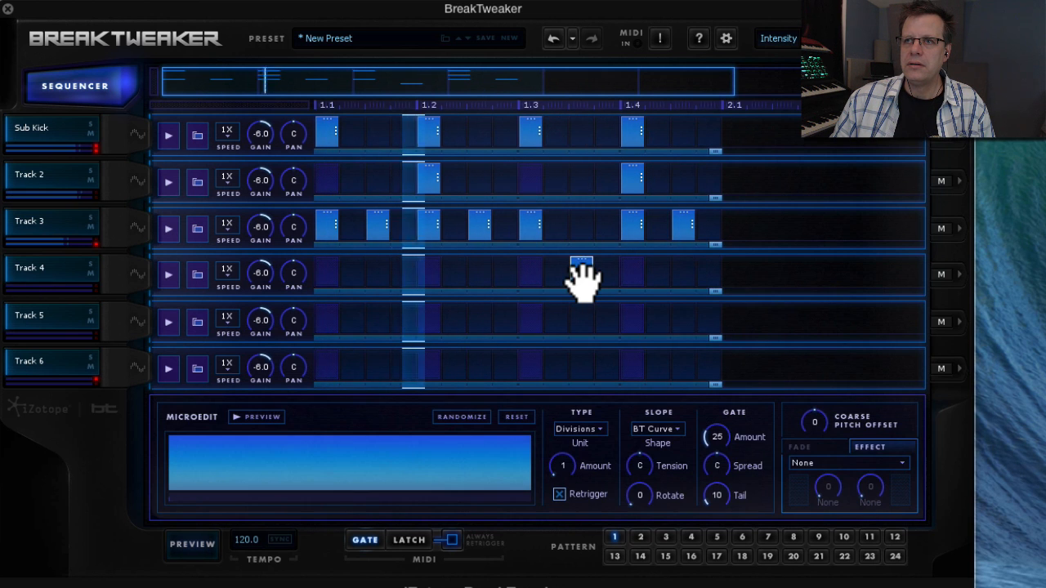
Set the coarse pitch of Track 4's sample to -1 st and lengthen the track's step to span four grid steps.
click(141, 277)
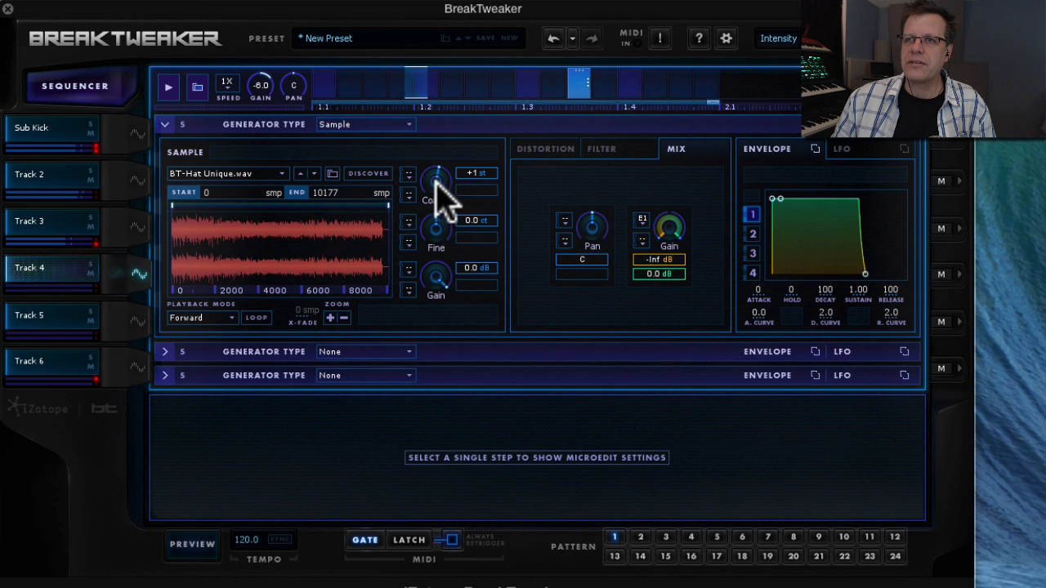
drag(433, 188, 433, 192)
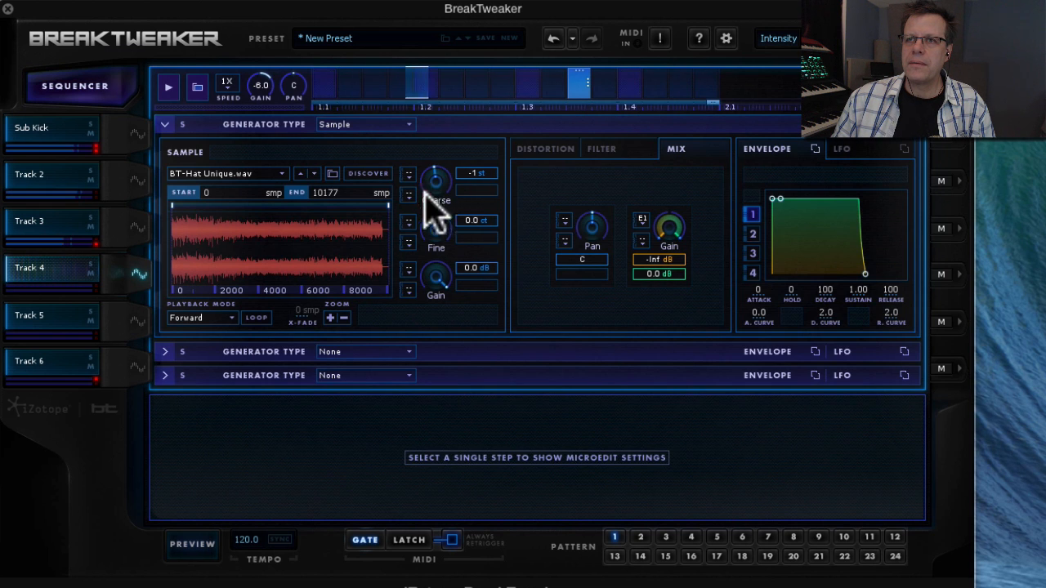
click(240, 173)
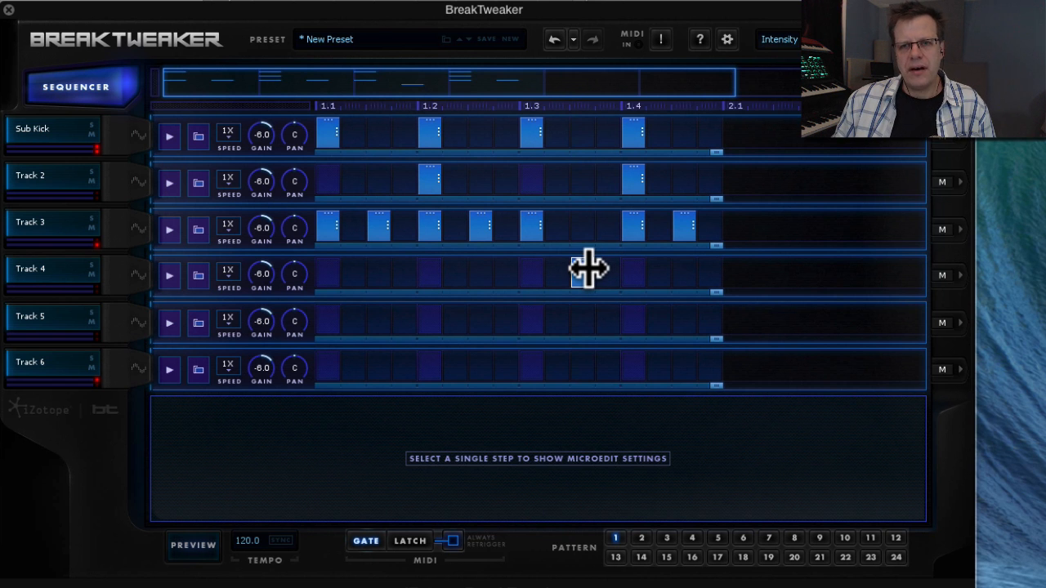
drag(588, 268, 670, 275)
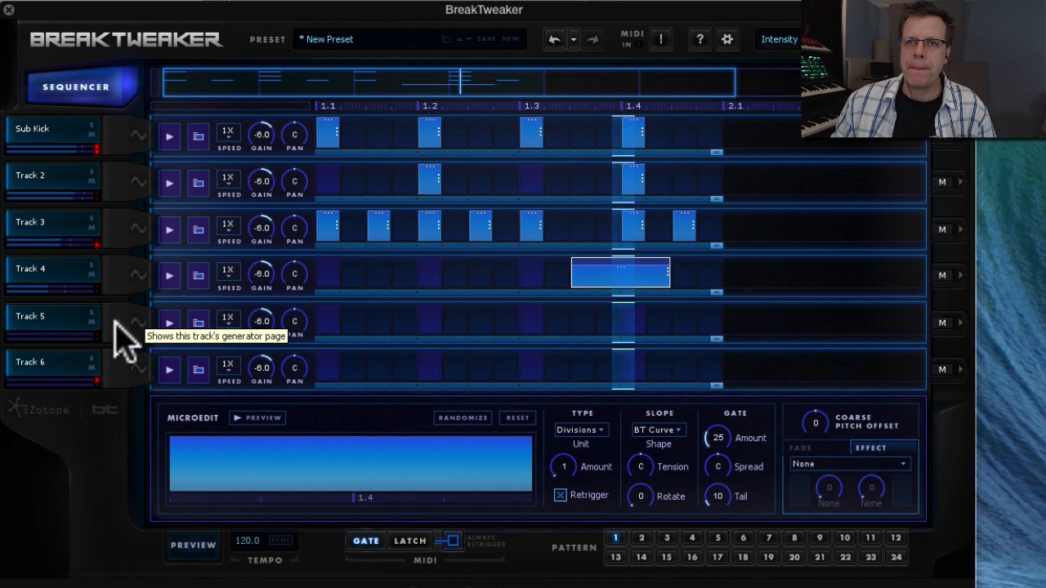
Set the first generator on Track 5 to the Sample type.
click(141, 326)
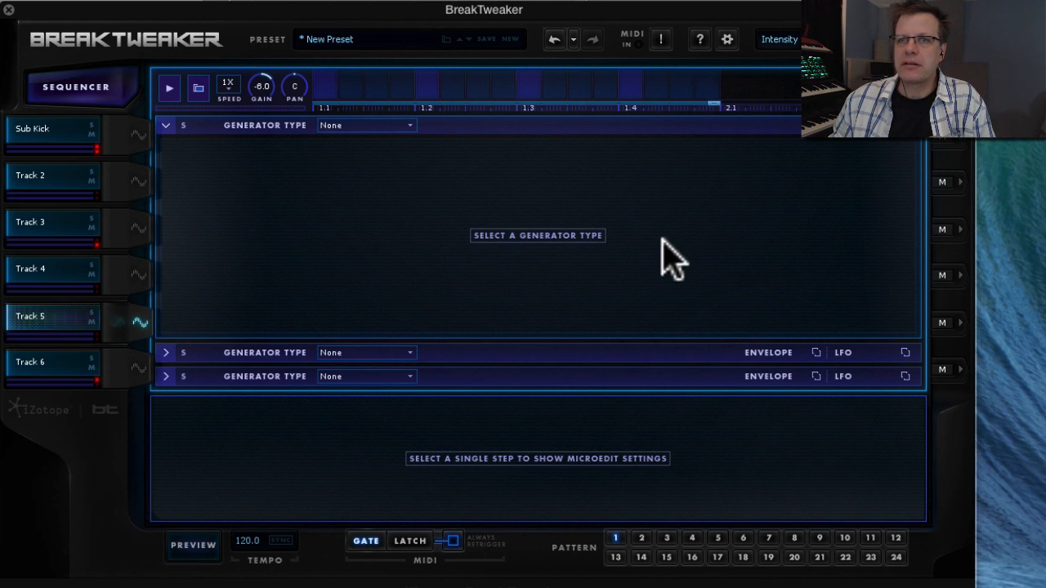
click(341, 128)
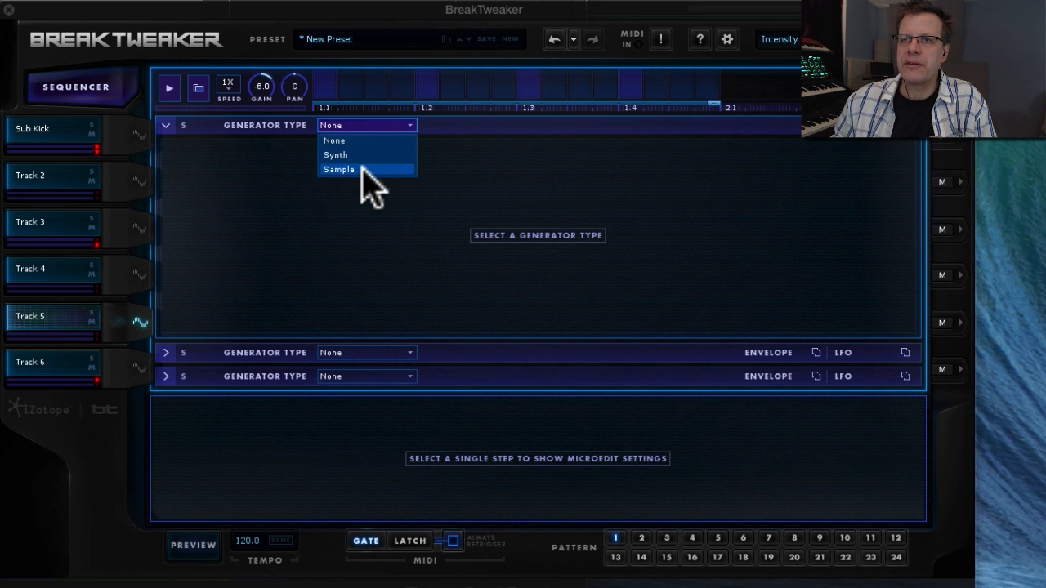
click(341, 169)
Browse the 9-Glitch sample folder for Track 5's generator and audition BT-Glitch Witz 23.
click(269, 233)
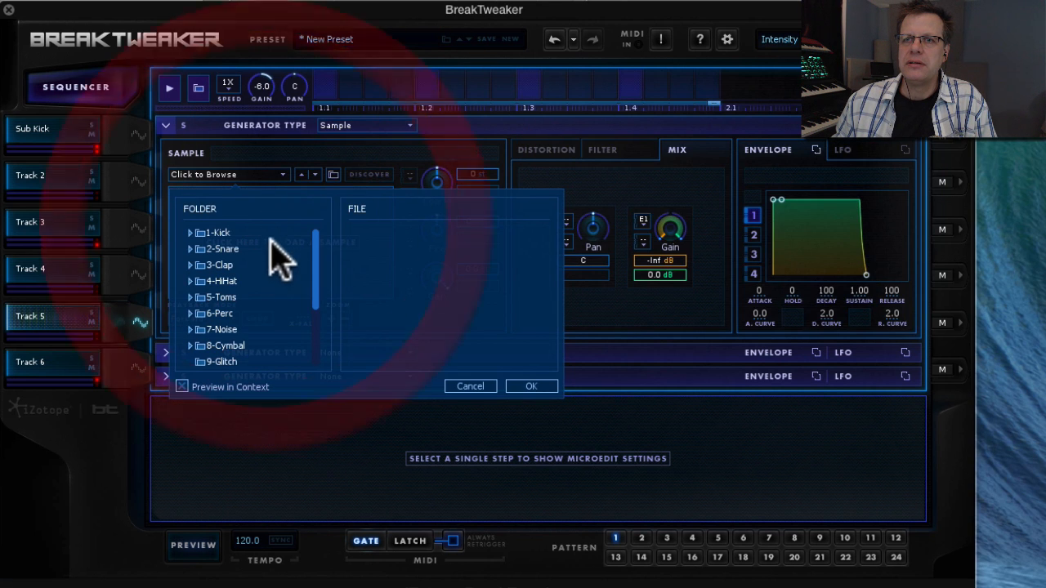
click(236, 363)
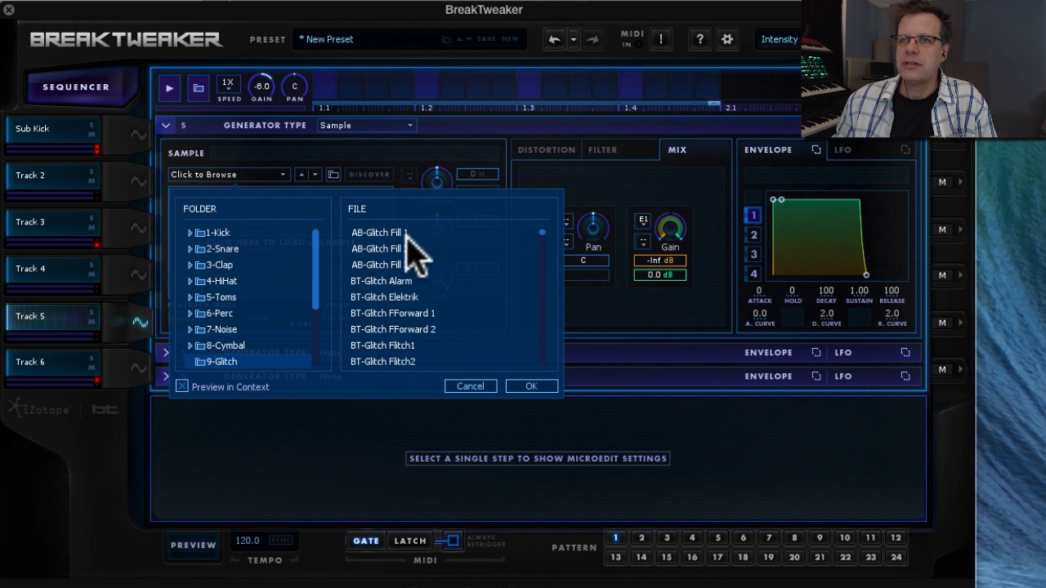
drag(539, 231, 582, 352)
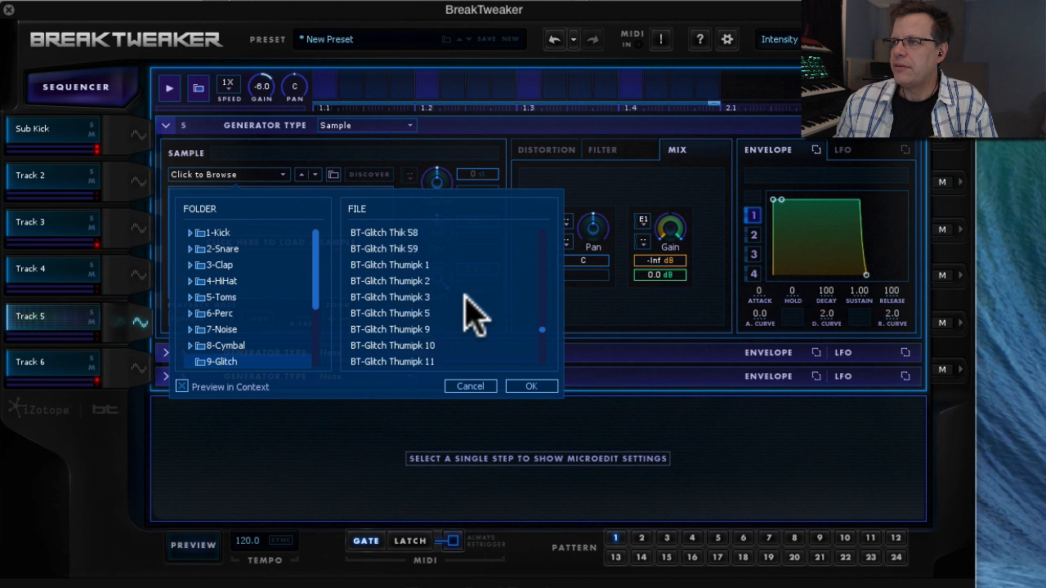
scroll(474, 315, down, 3)
scroll(474, 314, down, 3)
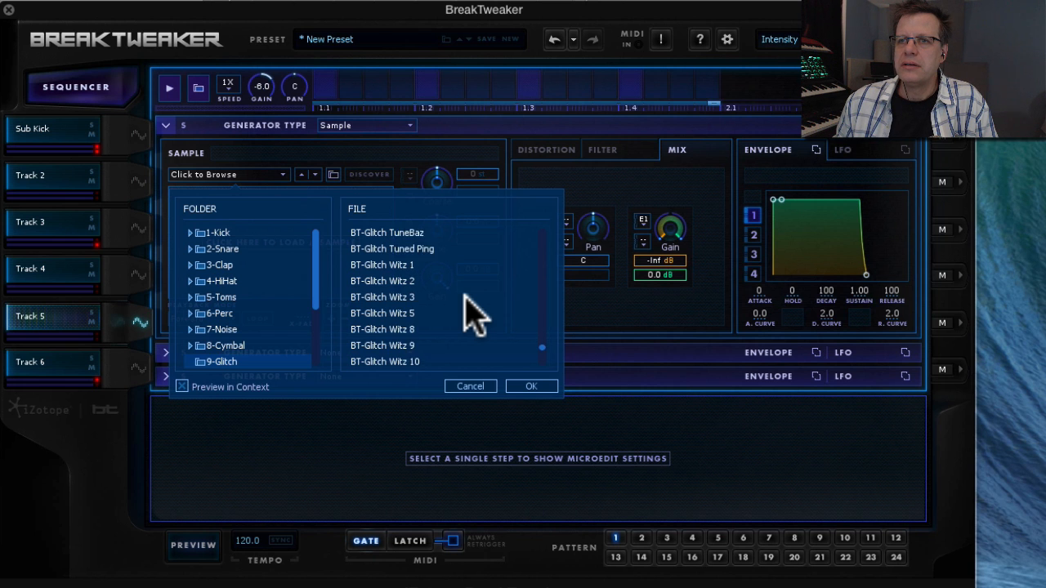
click(384, 292)
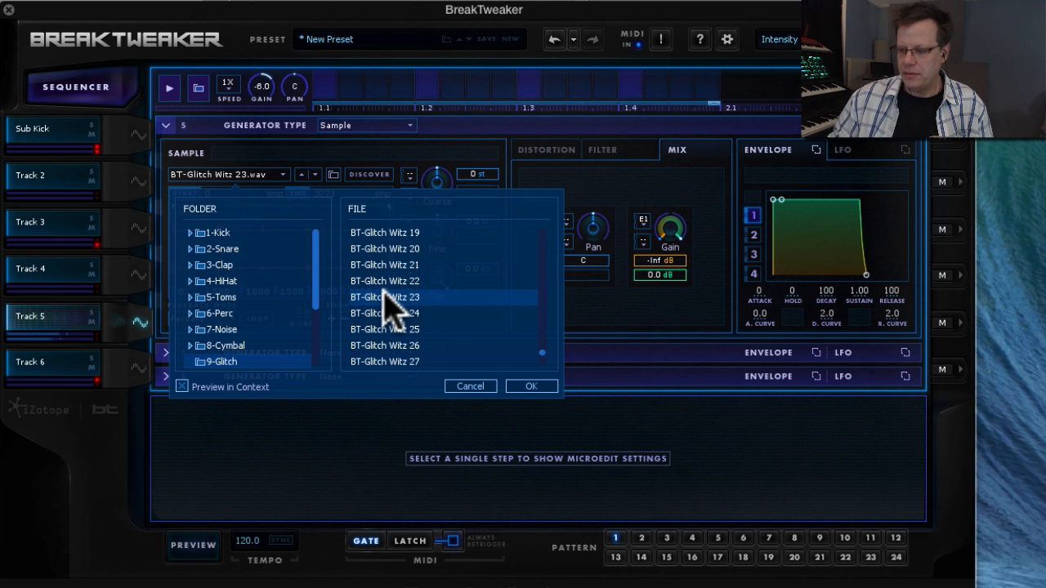
Audition the following BT-Glitch Witz samples and load BT-Glitch Witz 48 into Track 5's generator.
key(Down)
key(Down)
key(Down)
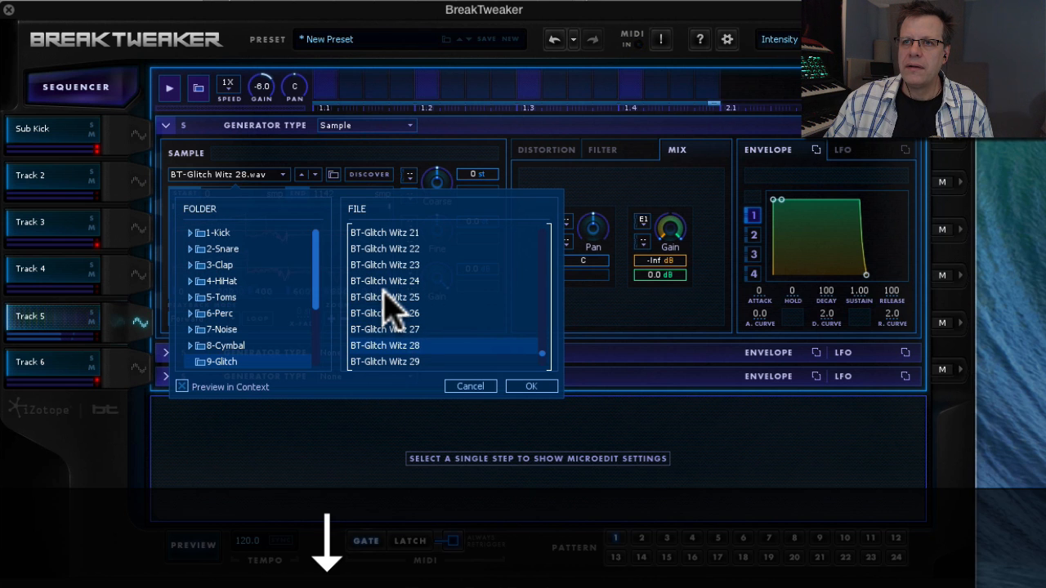
key(Down)
key(Down)
key(Down)
key(Down)
key(Down)
key(Down)
key(Down)
key(Down)
key(Down)
key(Down)
key(Down)
key(Down)
key(Down)
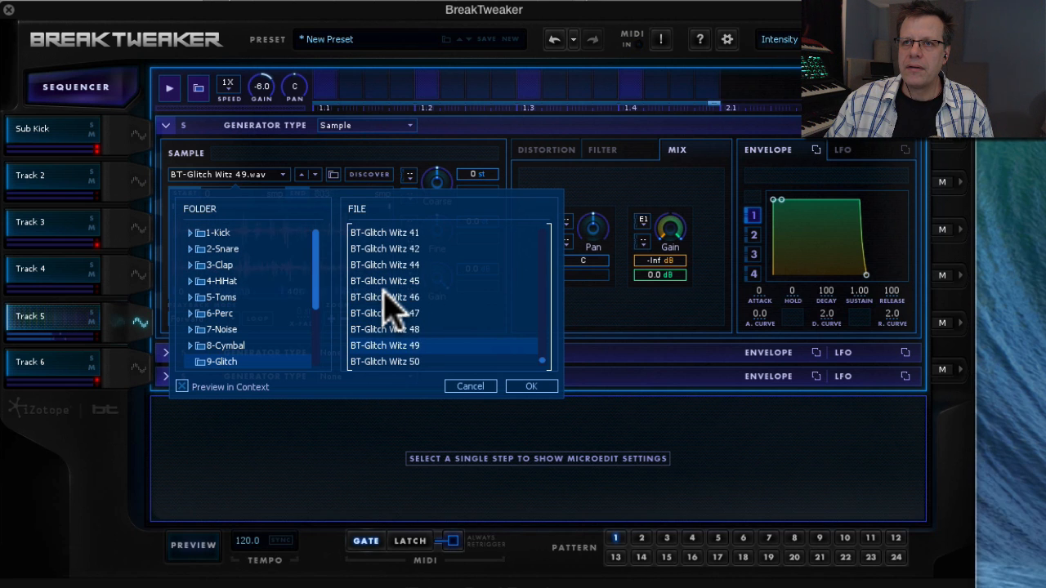
key(Down)
key(Down)
key(Down)
key(Down)
key(Up)
key(Up)
key(Up)
key(Up)
key(Up)
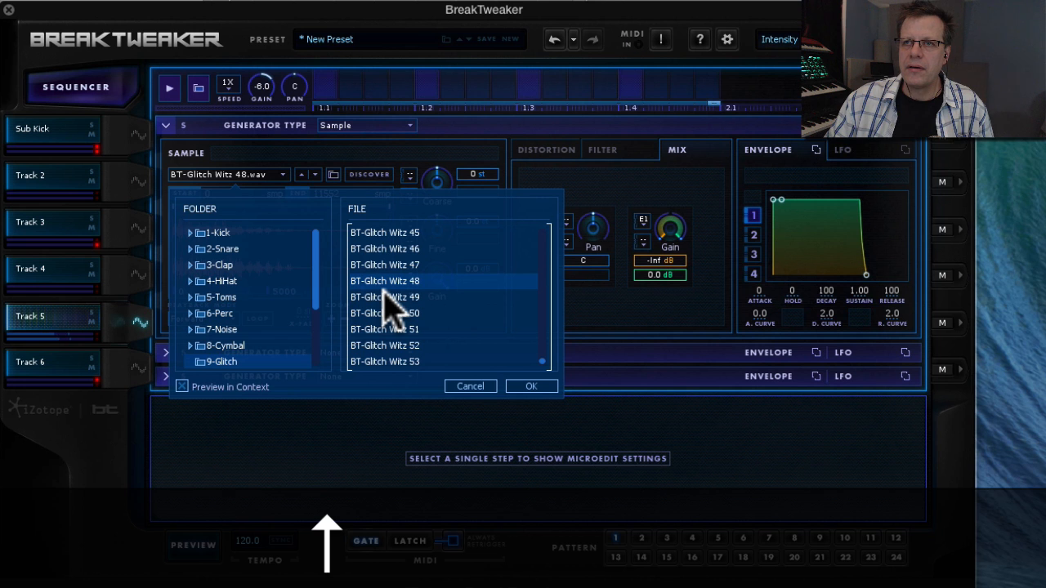
click(532, 385)
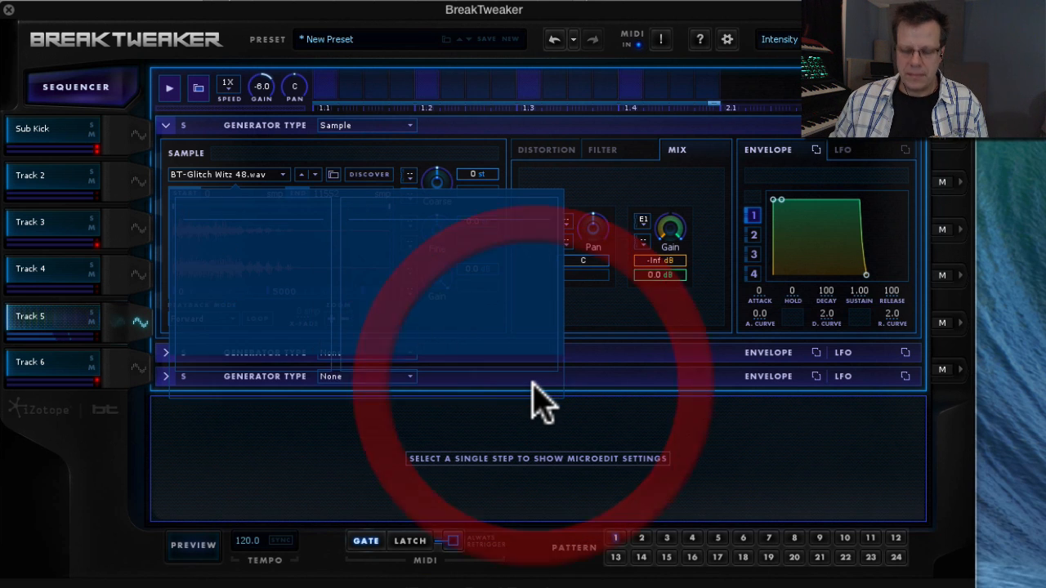
Set the first generator on Track 6 to the Synth type.
click(137, 370)
click(365, 126)
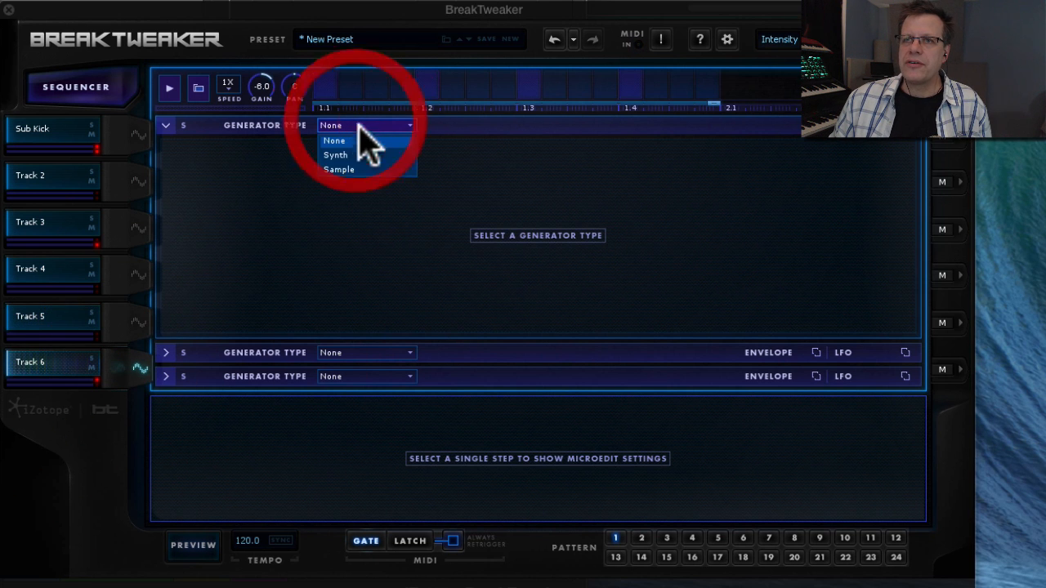
click(357, 156)
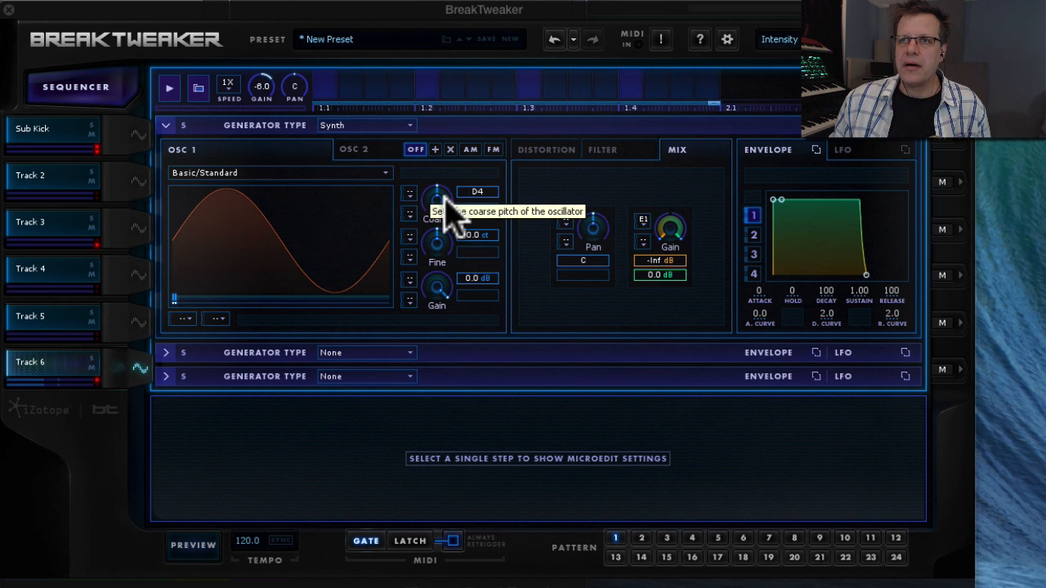
Move oscillator 1's position through the Basic/Standard wavetable to a clean sawtooth shape, about a third of the way along.
drag(178, 300, 251, 309)
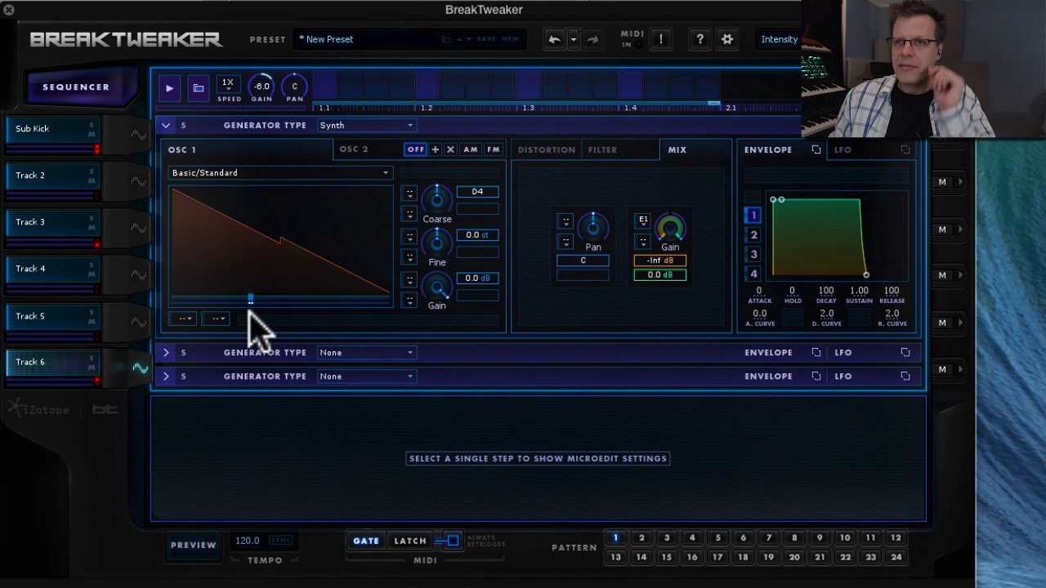
click(249, 311)
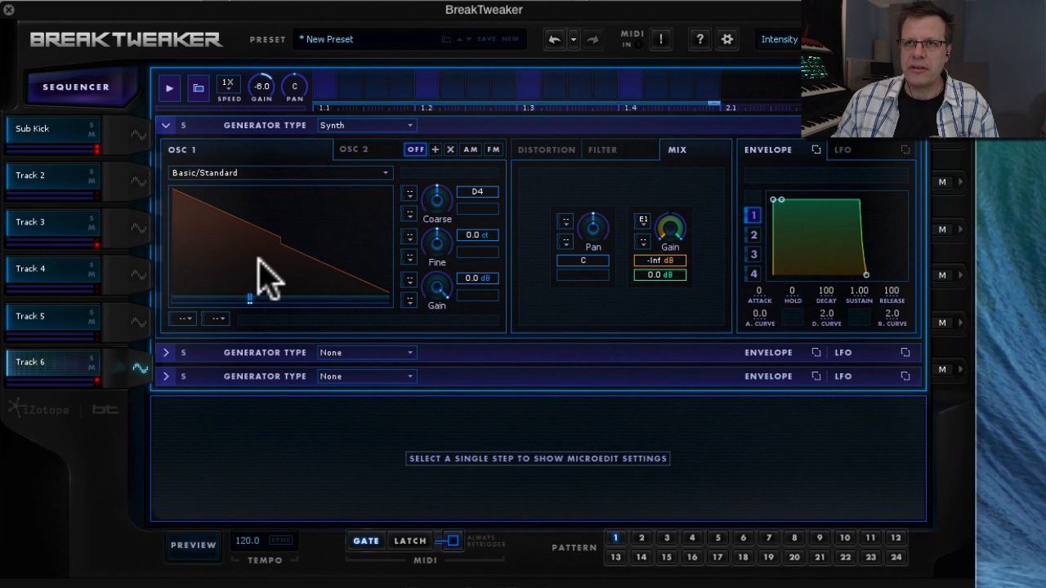
drag(248, 297, 369, 309)
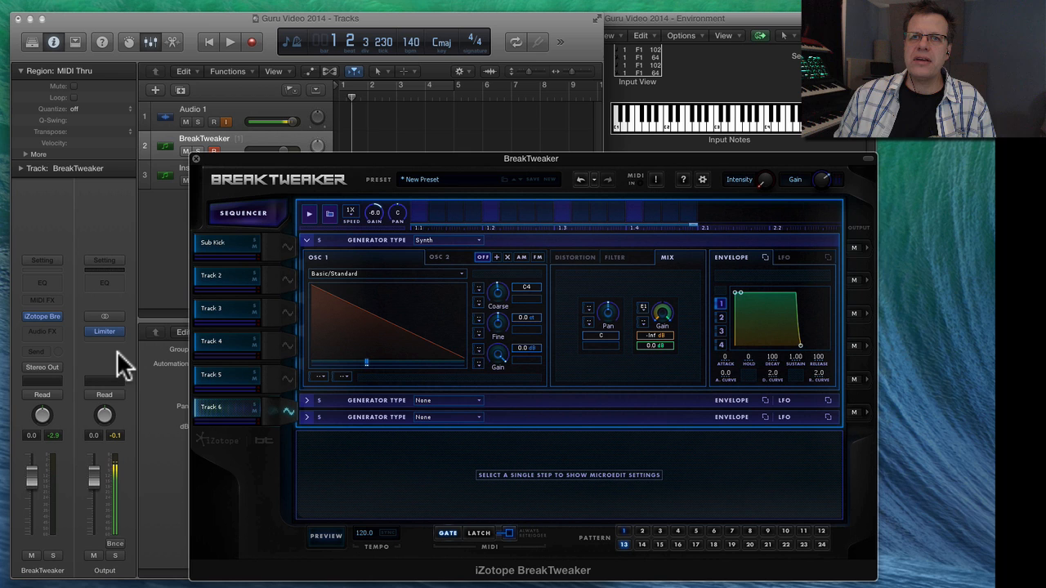
Insert the Voxengo SPAN spectrum analyzer on Logic's Output channel below the Limiter.
click(120, 335)
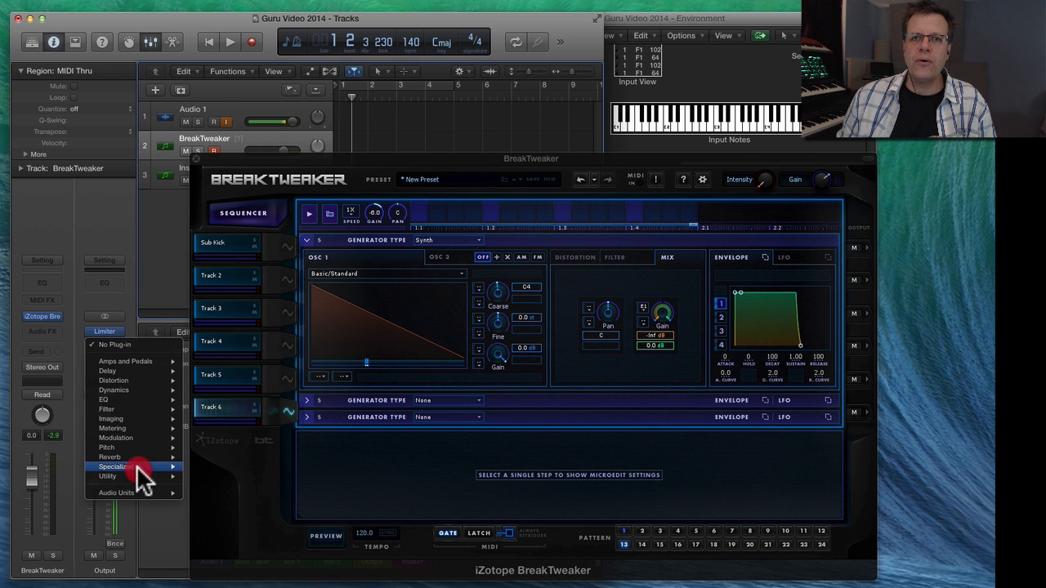
click(143, 493)
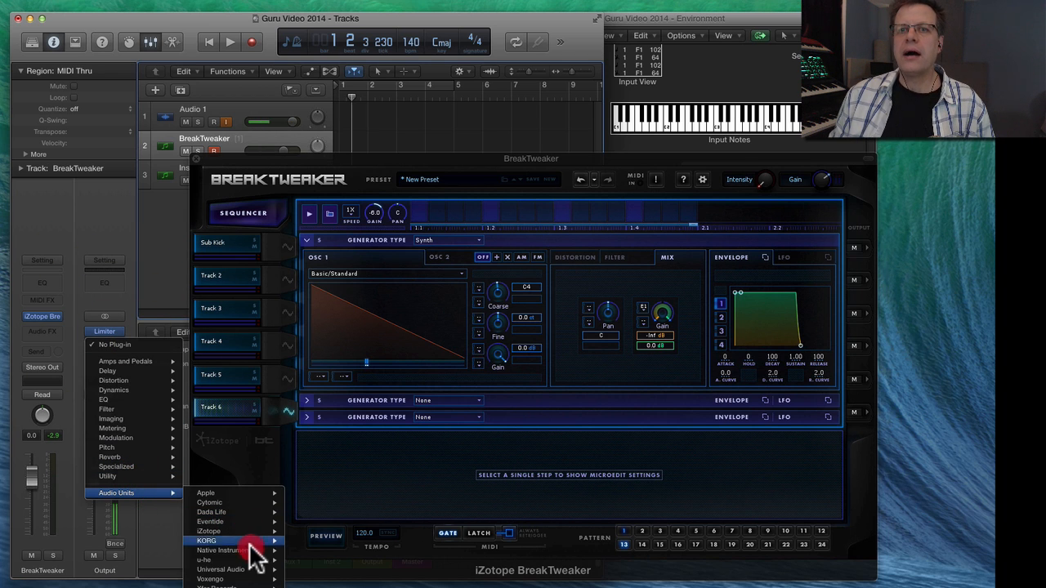
mouse_move(243, 578)
click(310, 585)
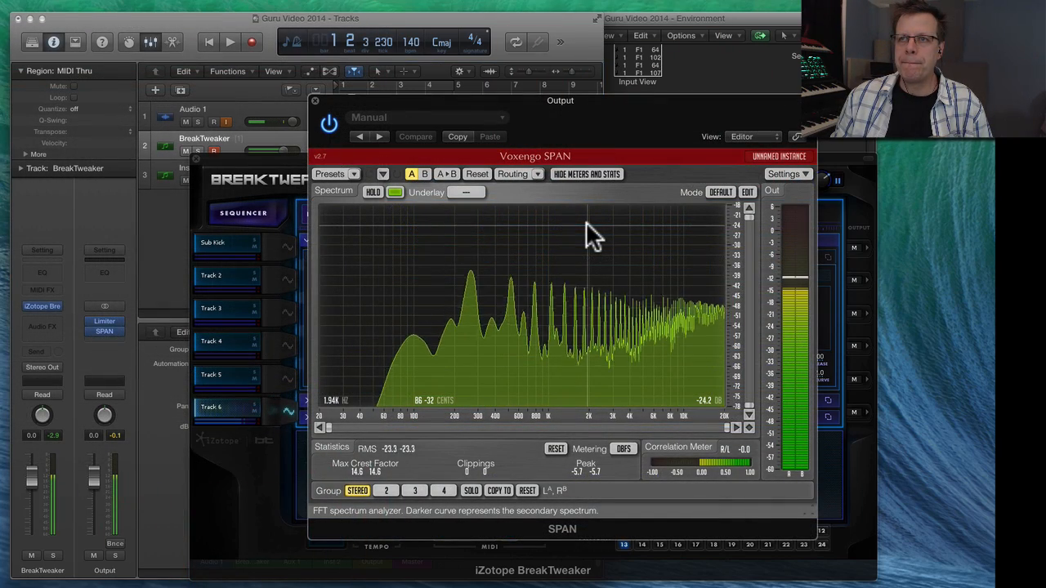
Hold BreakTweaker's sawtooth spectrum in SPAN with slot B active, select the Inst 2 Spire track for comparison and release the hold.
click(373, 193)
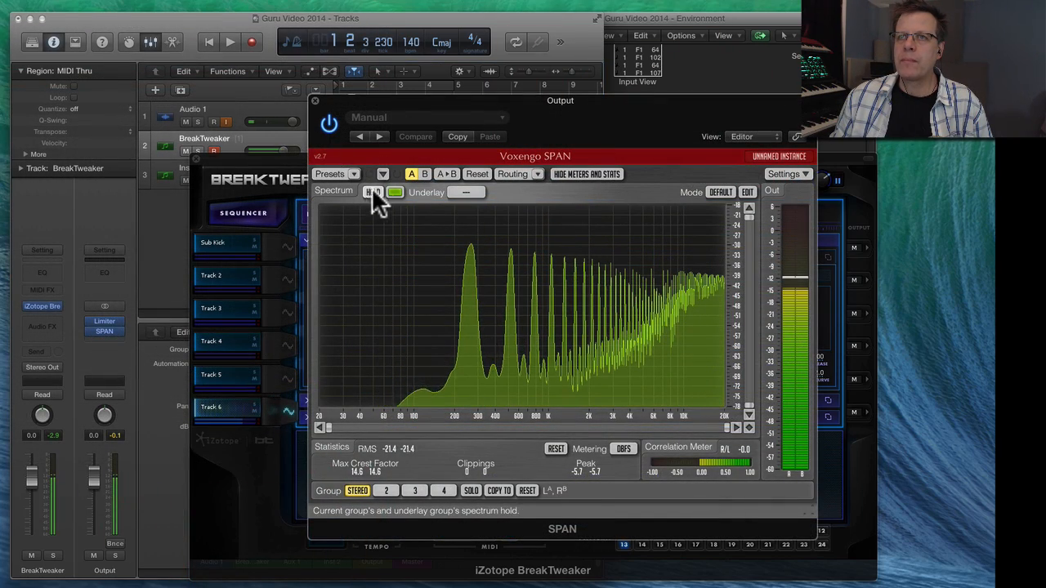
click(424, 174)
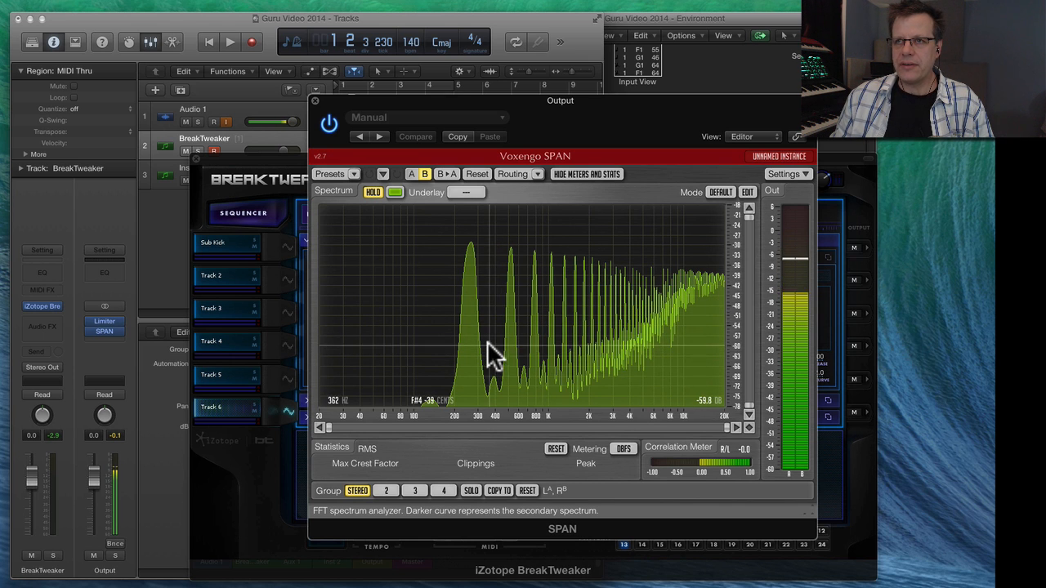
click(181, 177)
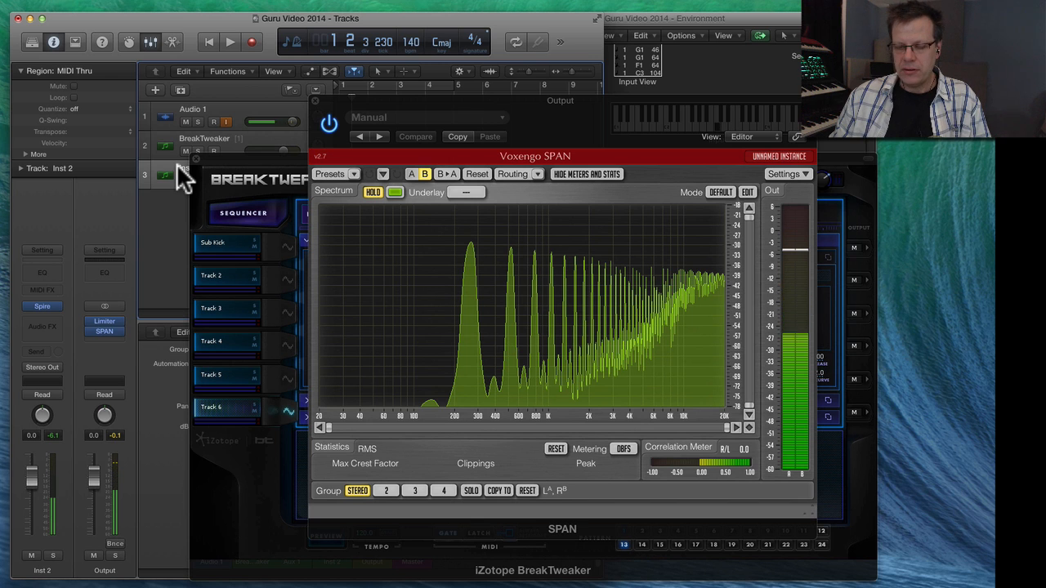
click(374, 195)
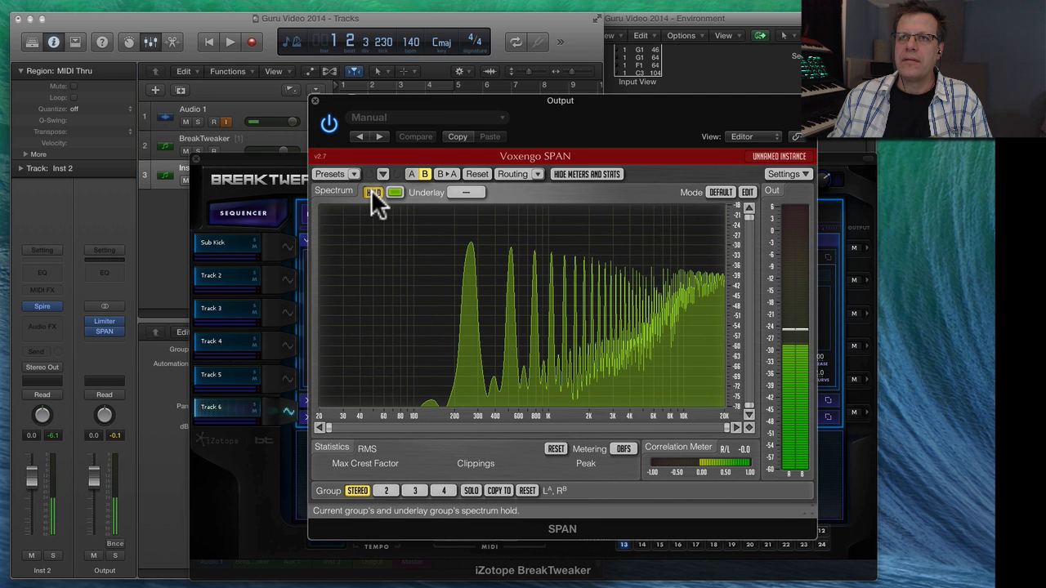
click(373, 194)
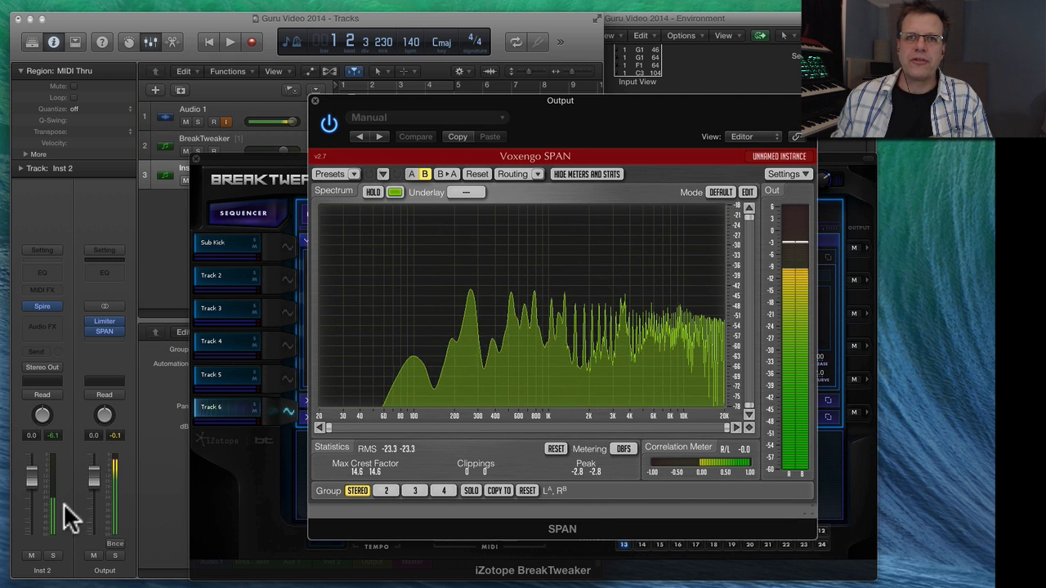
Raise the Inst 2 track's volume to +6.0 dB and check the Spire synth's settings before closing its window.
drag(33, 481, 49, 379)
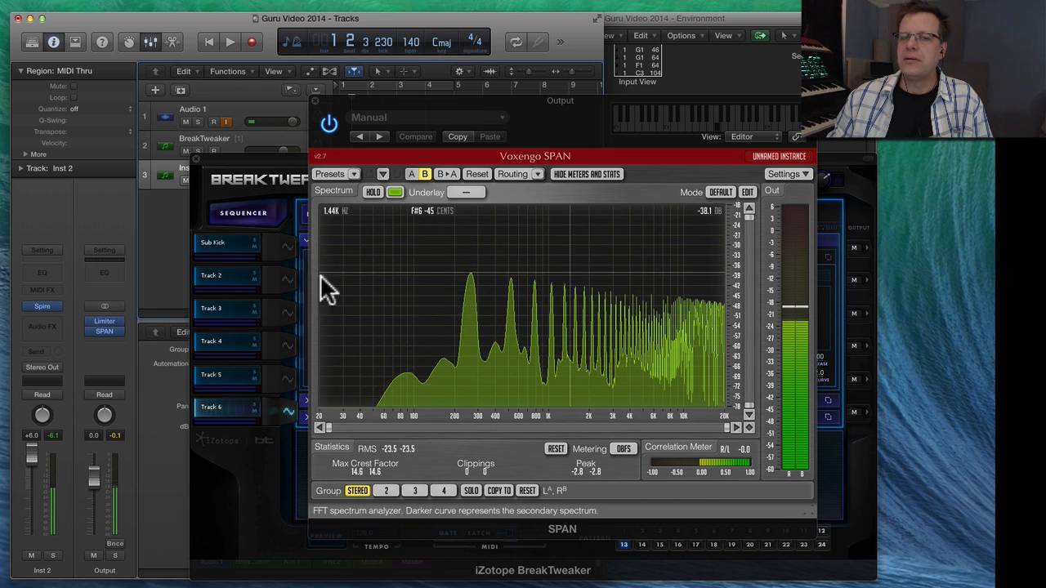
click(43, 307)
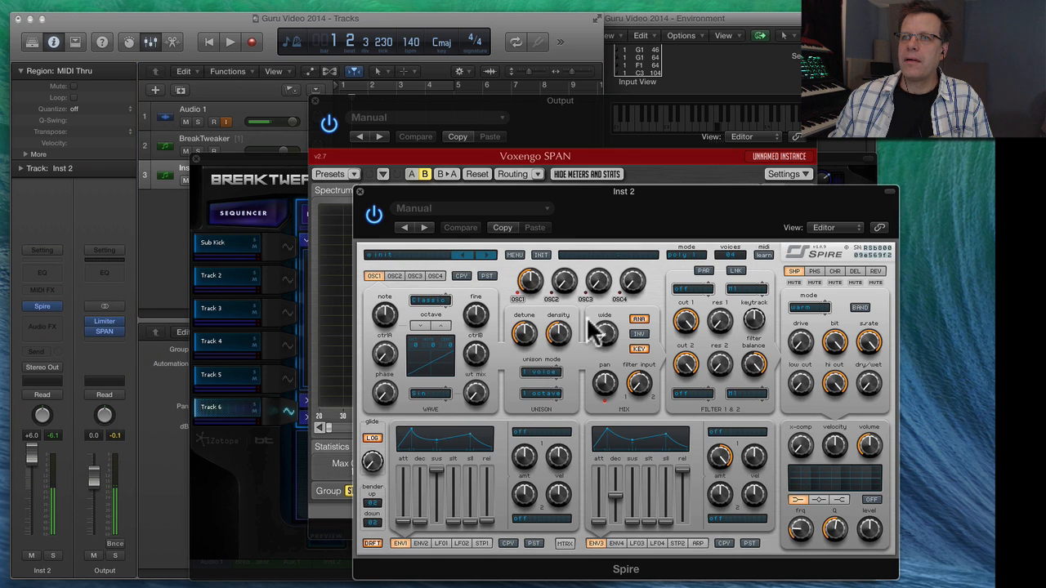
click(360, 191)
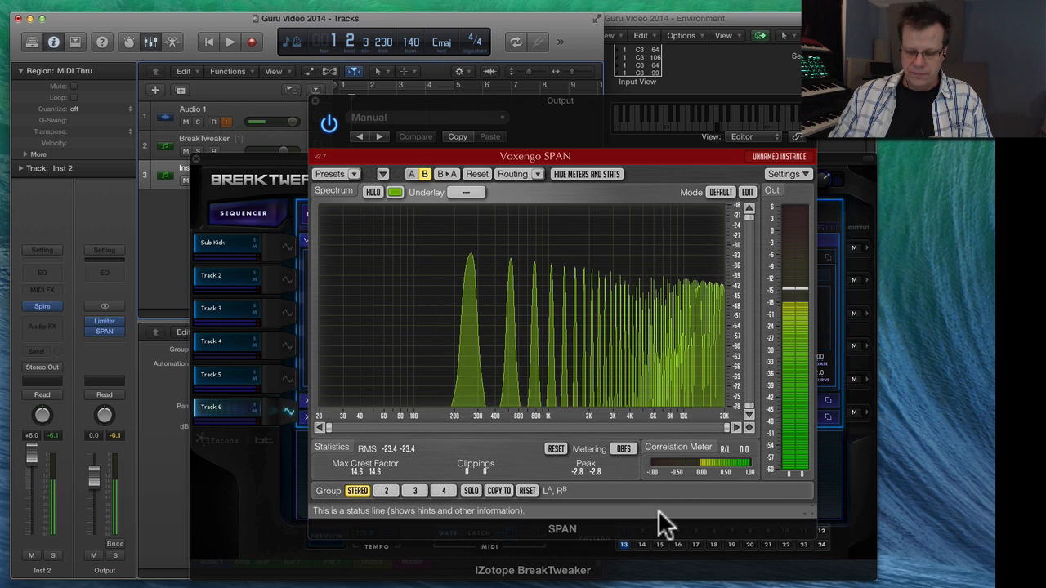
Compare the BreakTweaker and Inst 2 track spectra in SPAN, close the analyzer and reselect the BreakTweaker track.
key(Up)
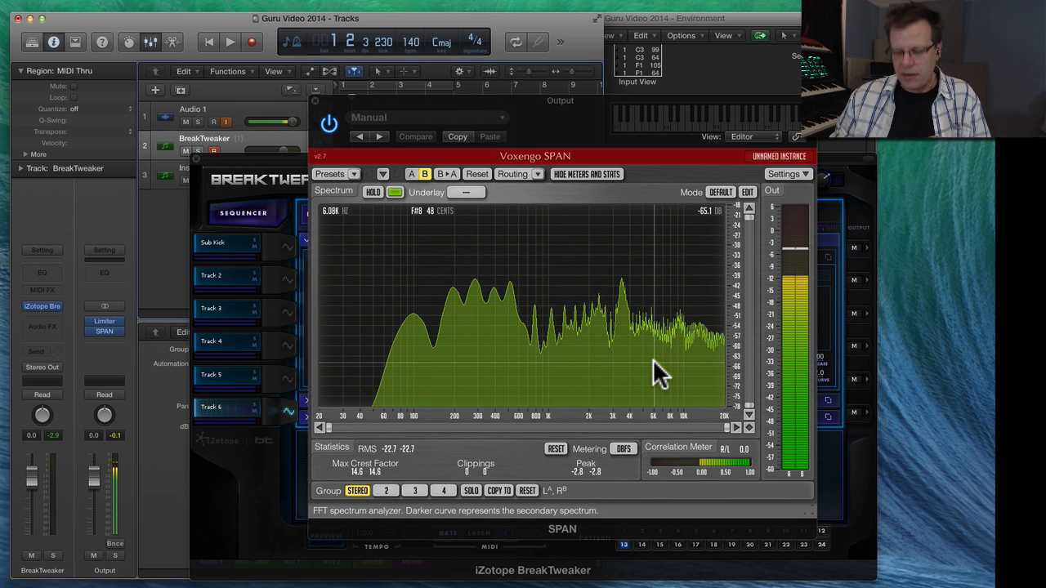
click(164, 185)
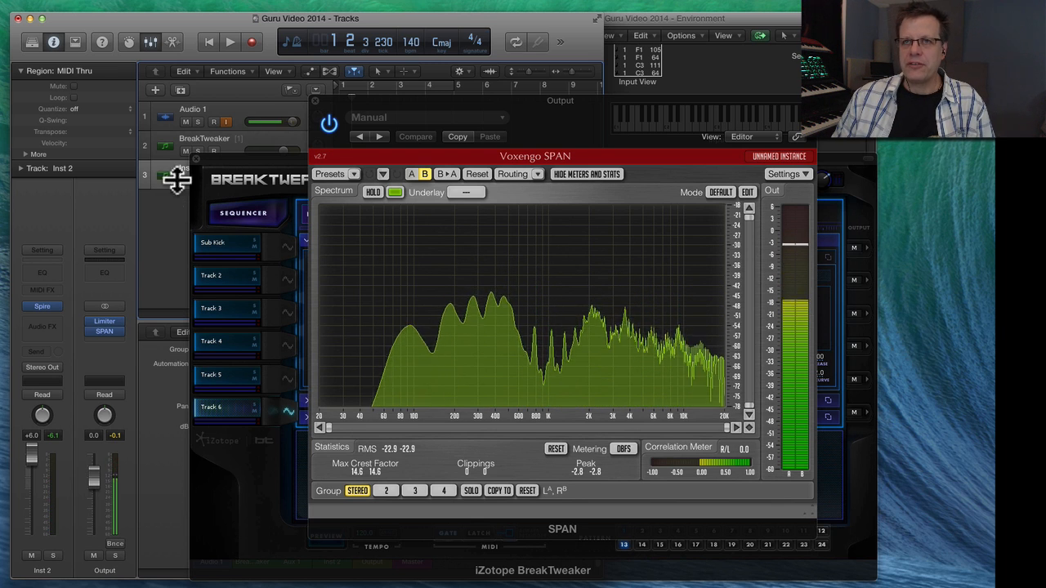
click(317, 104)
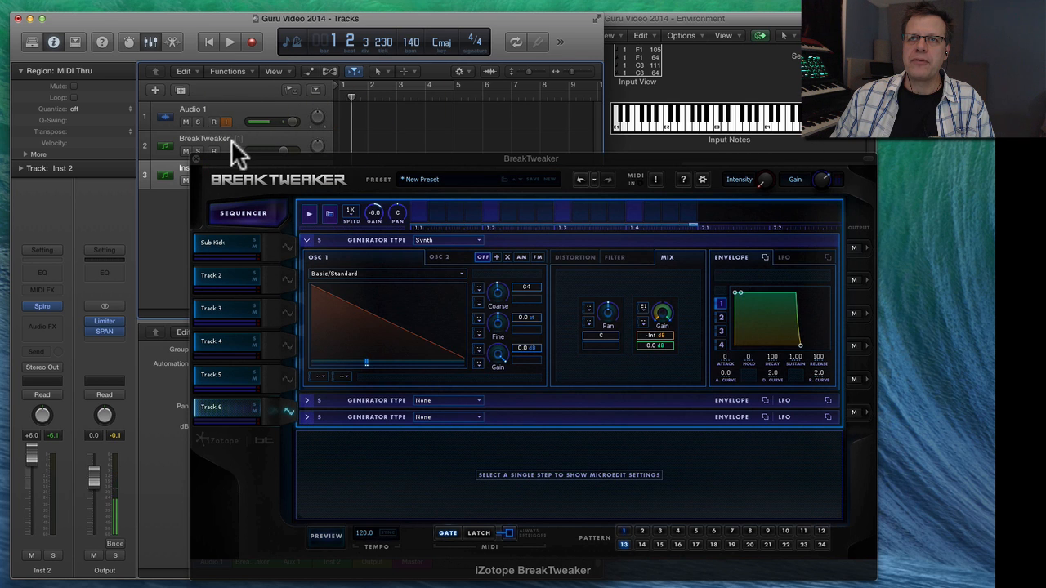
click(237, 139)
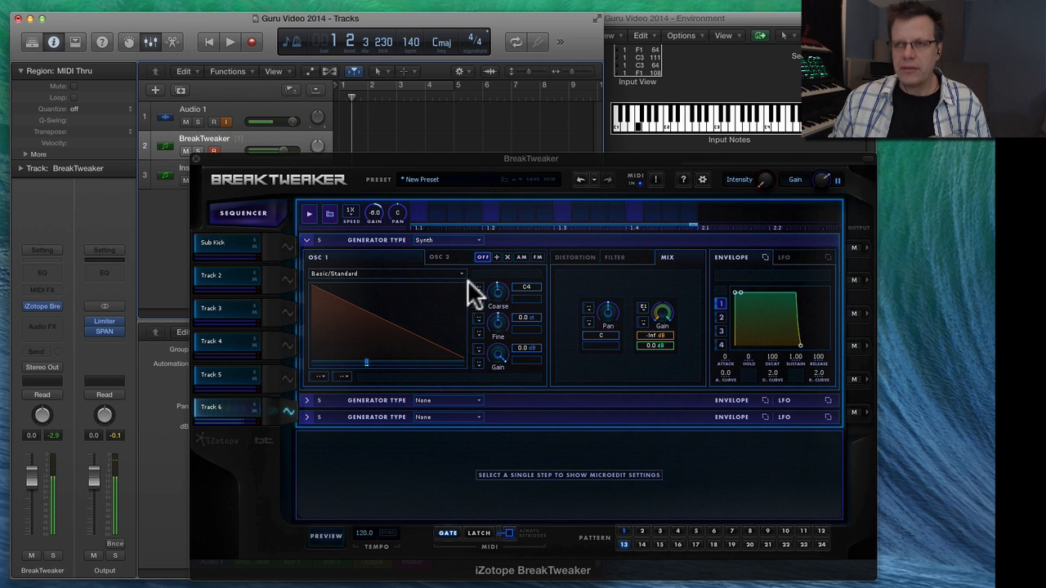
Try a higher coarse pitch for Track 6's oscillator 1 and return it to C4.
drag(498, 287, 499, 275)
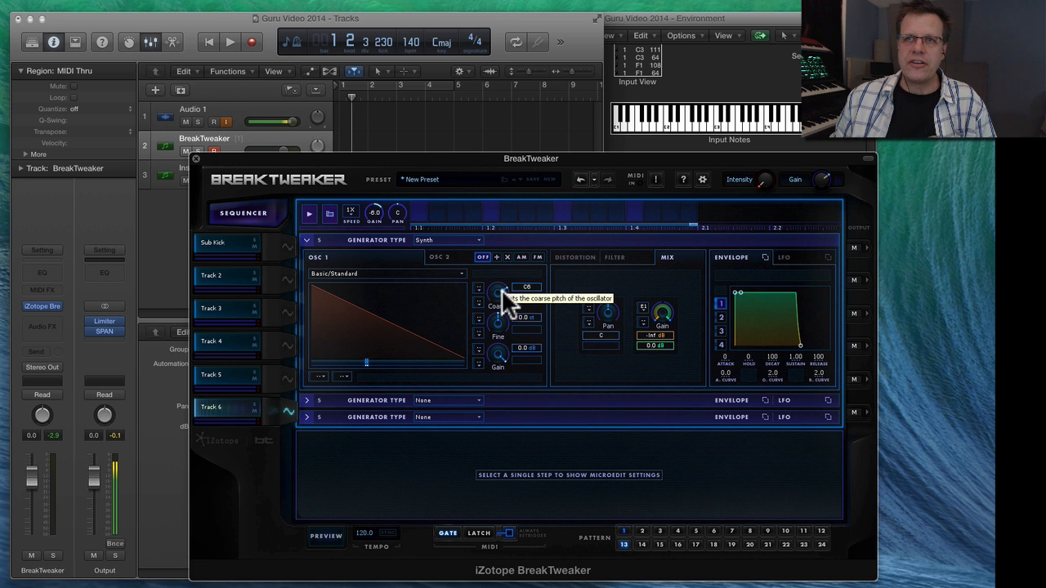
drag(496, 292, 499, 303)
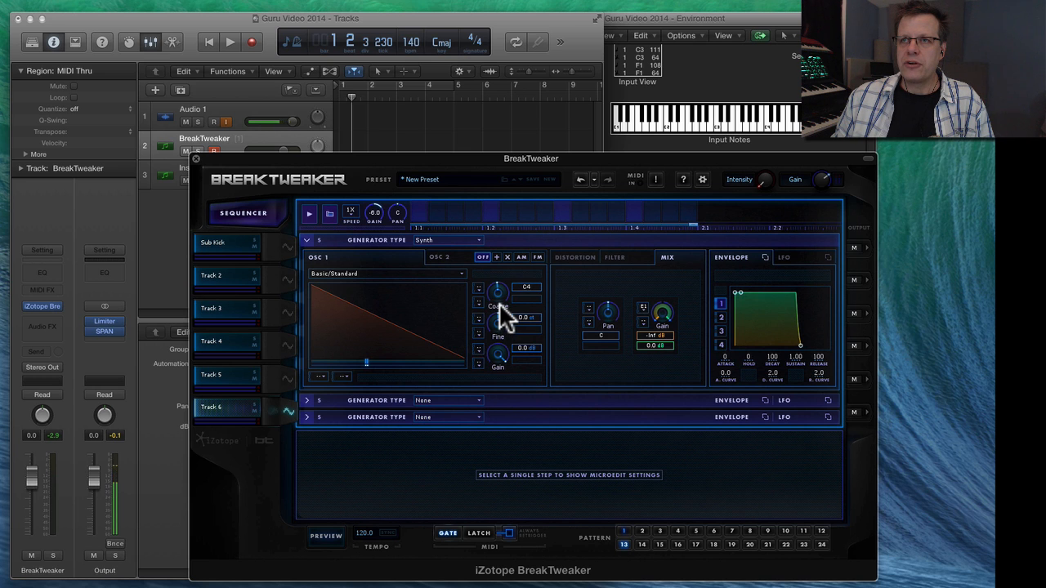
Inspect oscillator 2's controls and the oscillator combination mode with mixing left off, returning to oscillator 1.
click(442, 257)
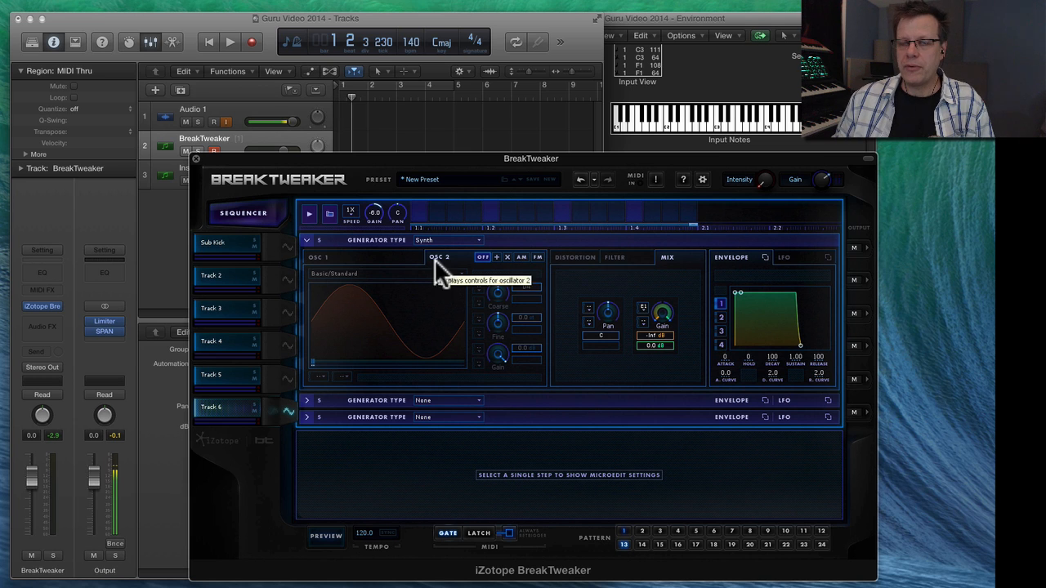
click(481, 258)
click(388, 255)
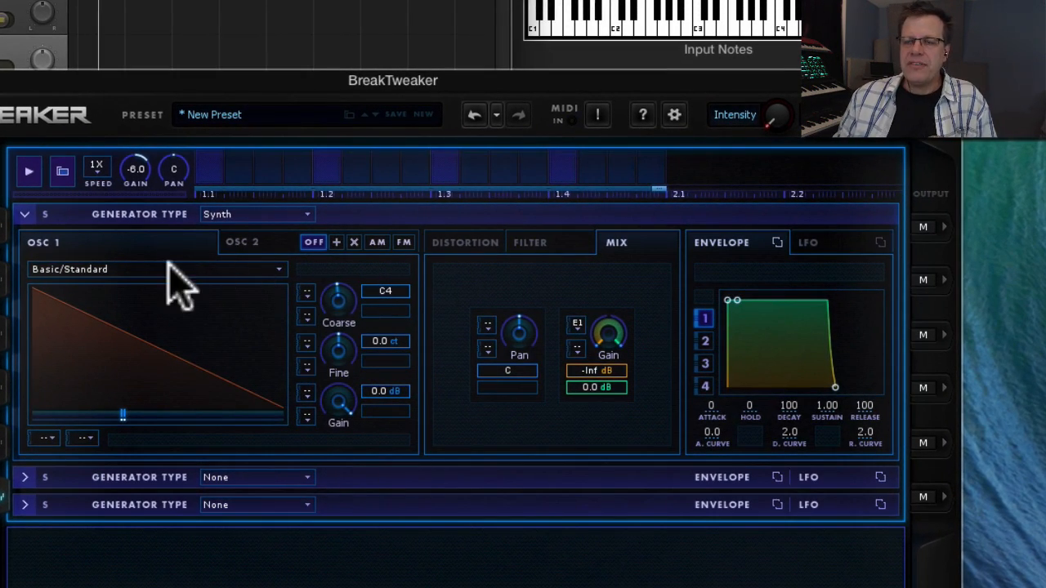
Try the Formant/EeeeAaaa wavetable on oscillator 1 and sweep its position, ending at the start.
click(230, 242)
click(152, 242)
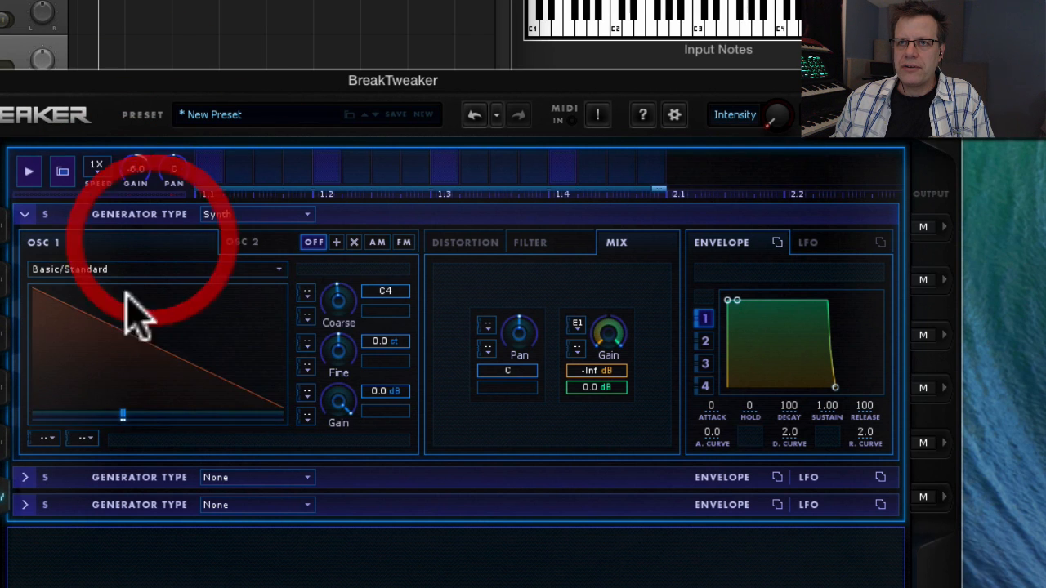
click(86, 270)
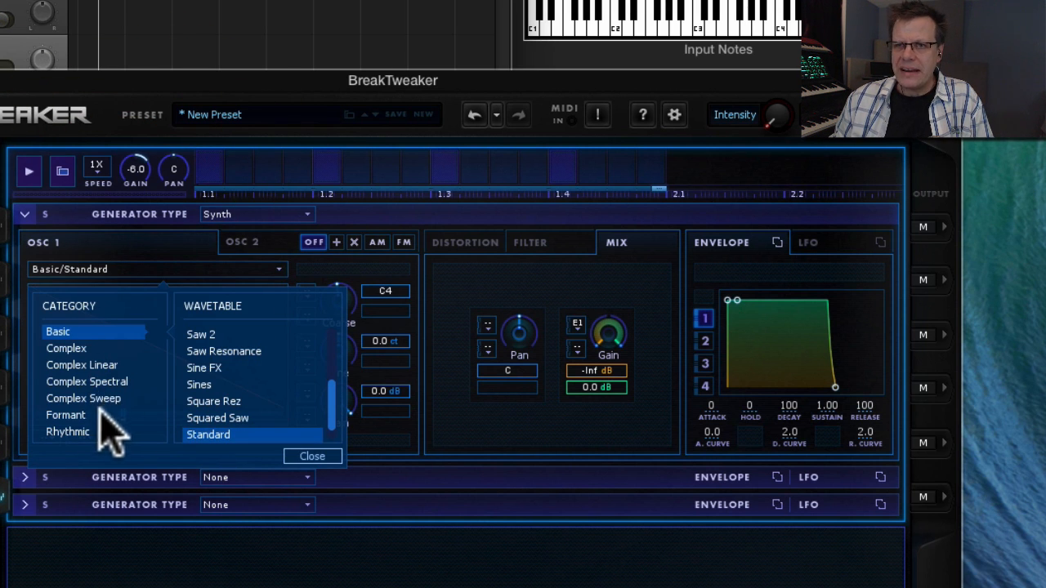
click(67, 415)
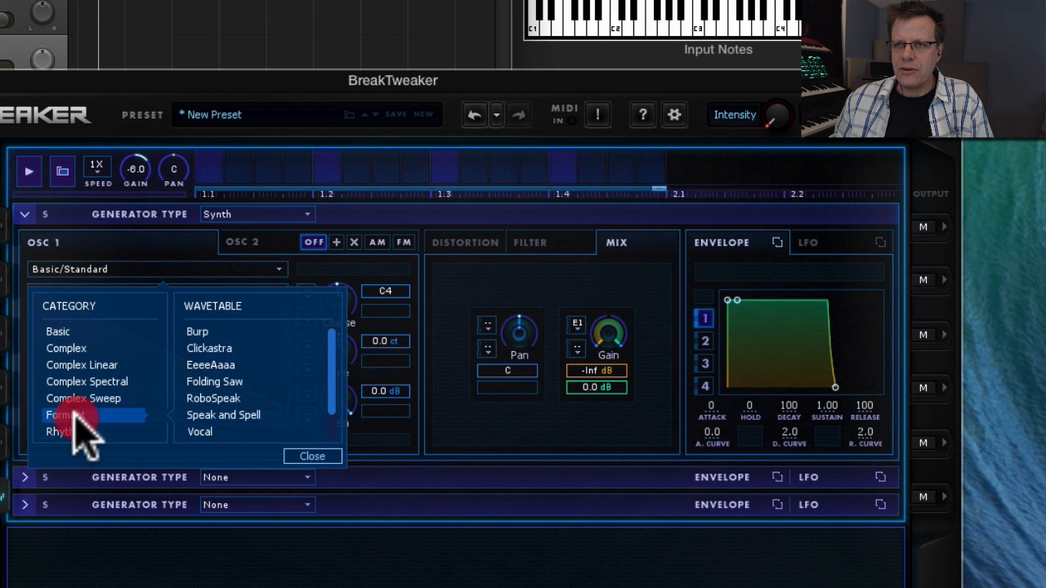
click(223, 366)
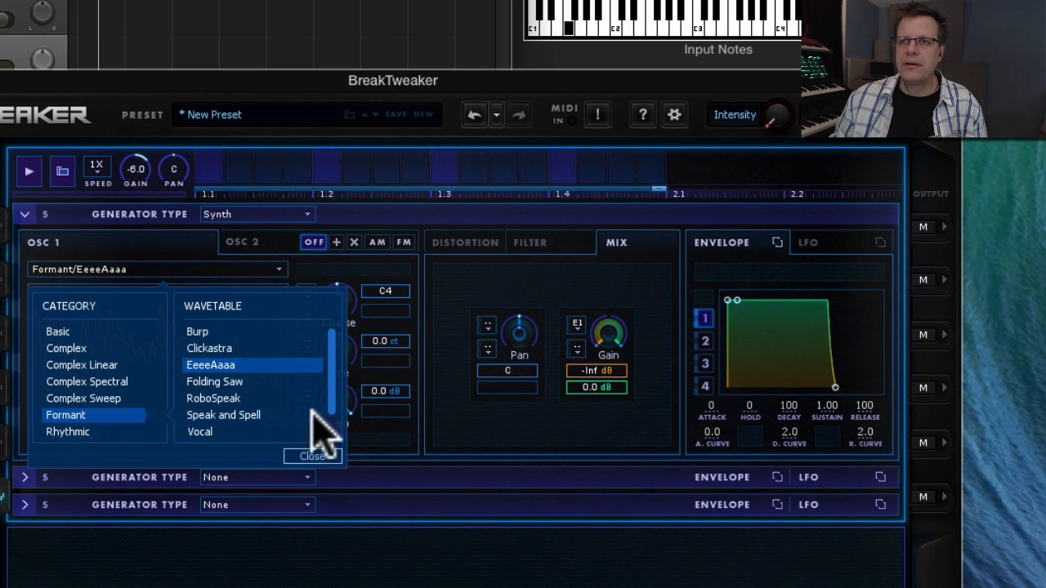
click(312, 455)
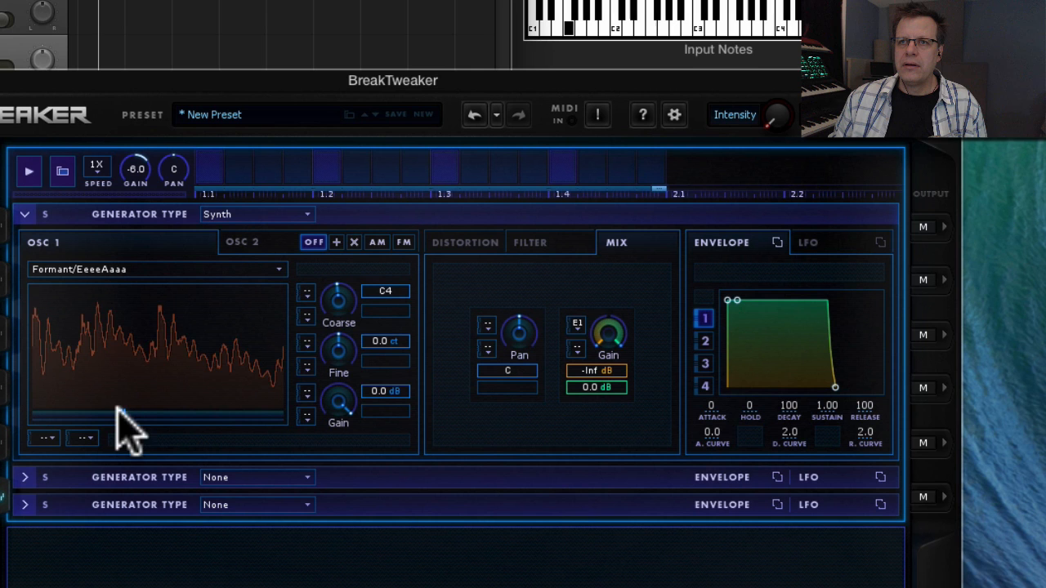
drag(117, 412, 286, 456)
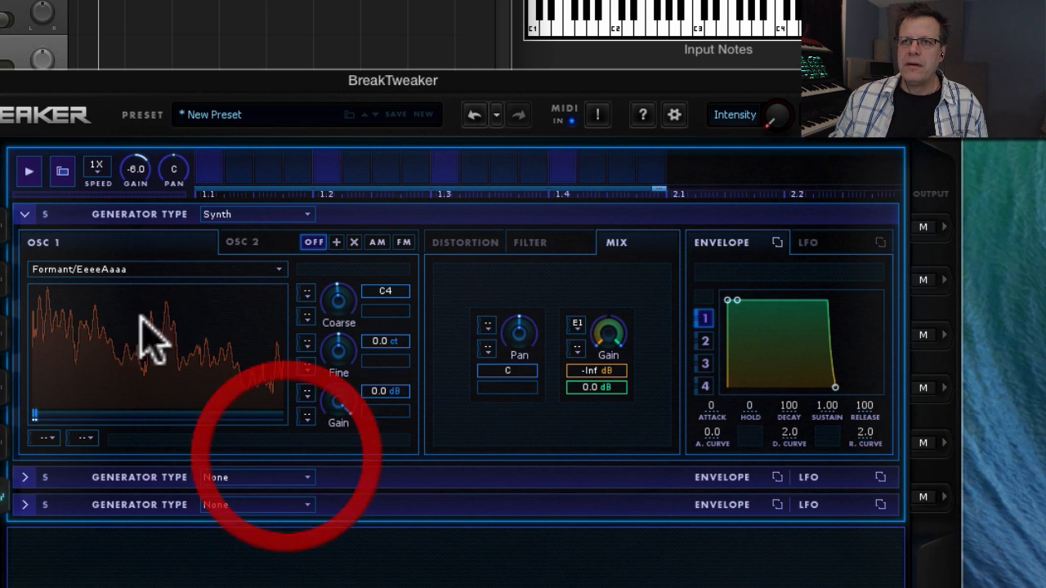
Load the Formant/Speak and Spell wavetable into oscillator 1 and sweep its position toward the end.
click(146, 269)
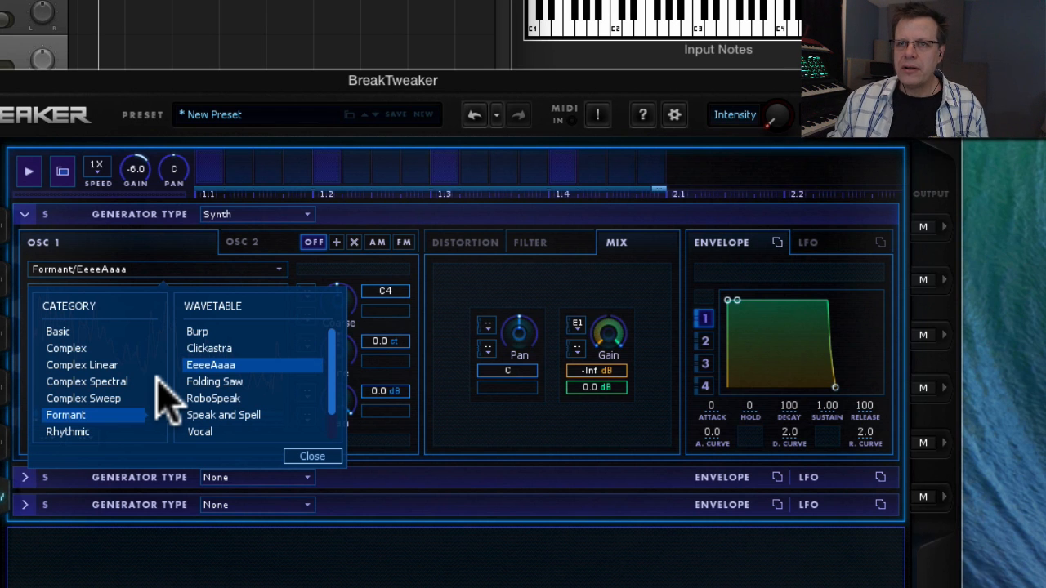
click(216, 414)
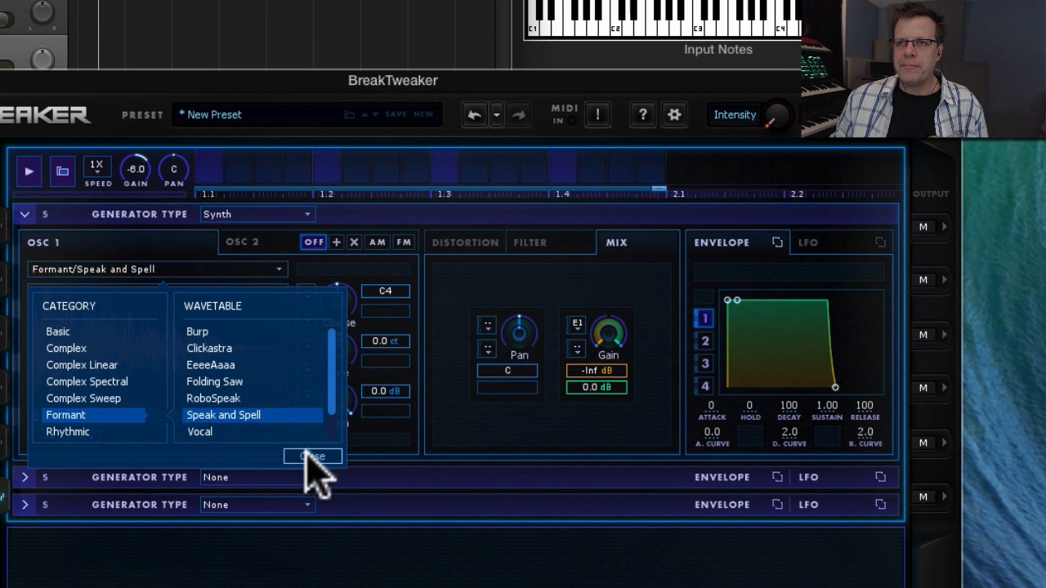
click(312, 456)
drag(30, 411, 155, 432)
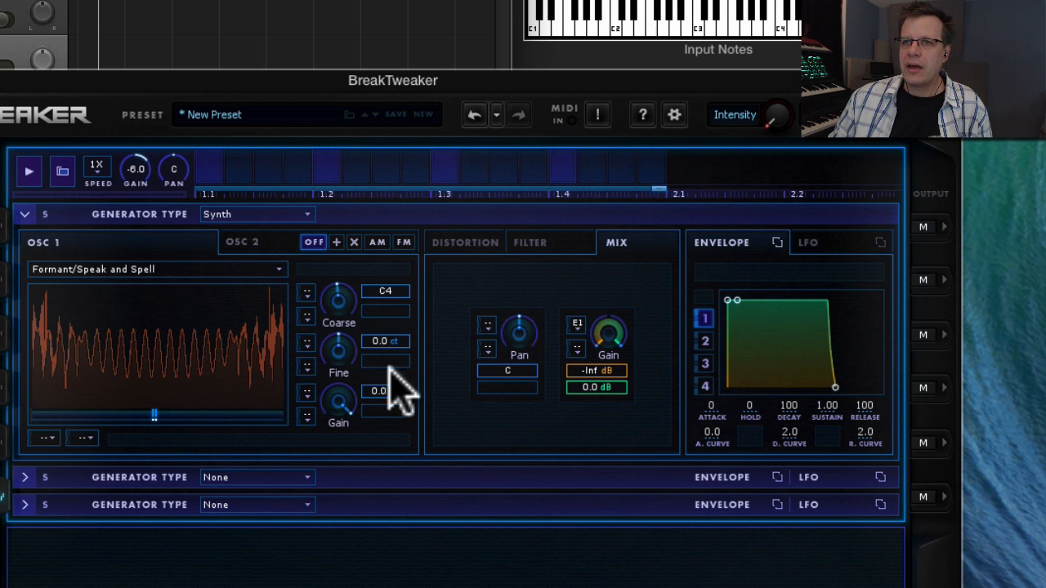
mouse_move(153, 416)
mouse_down()
mouse_move(75, 422)
mouse_move(258, 441)
mouse_up()
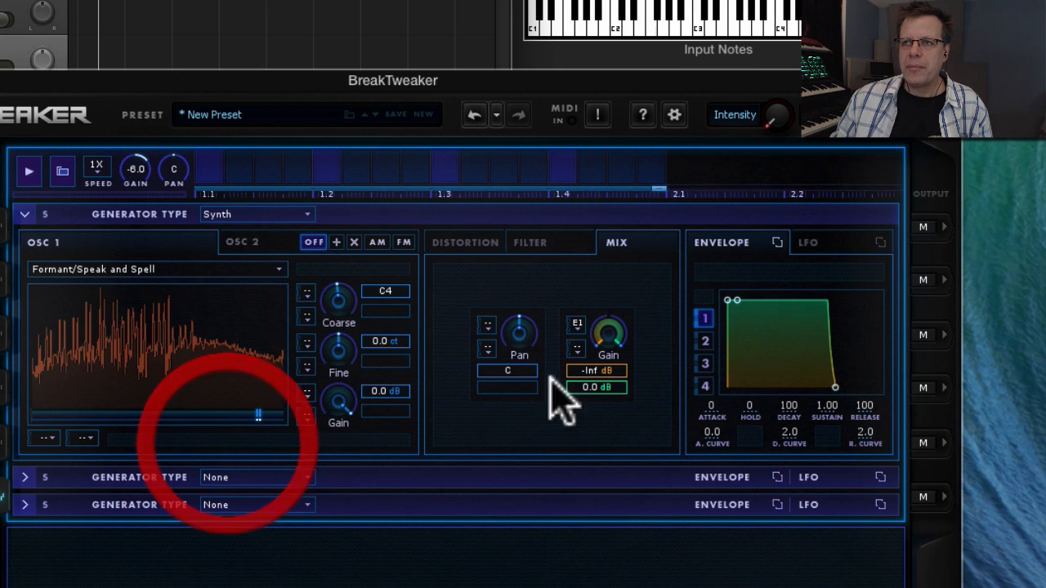
Show LFO 1 of the synth generator and morph its waveform from a sine to a fast-decaying curve.
click(827, 241)
click(704, 318)
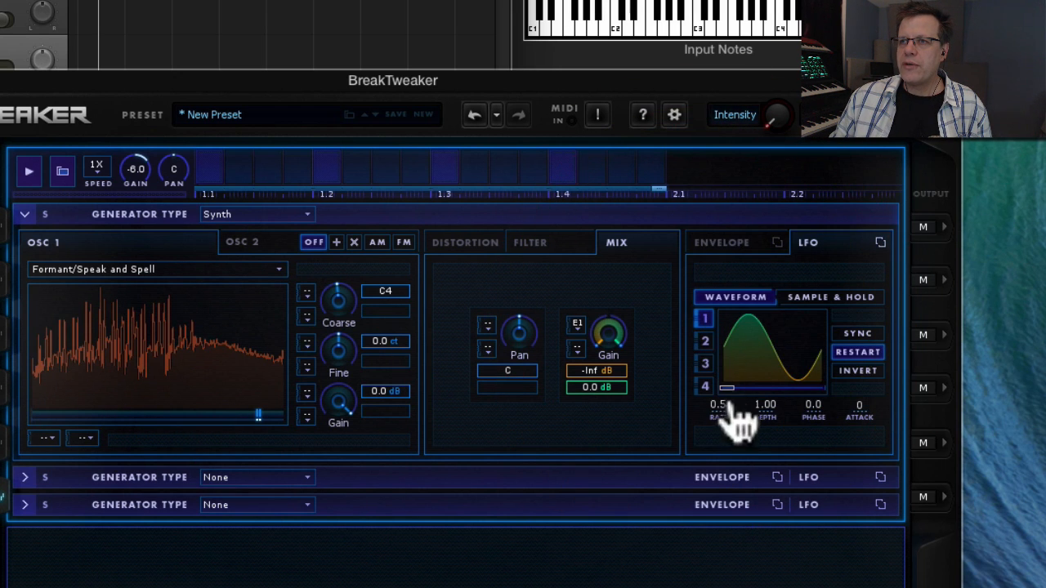
drag(729, 400, 766, 393)
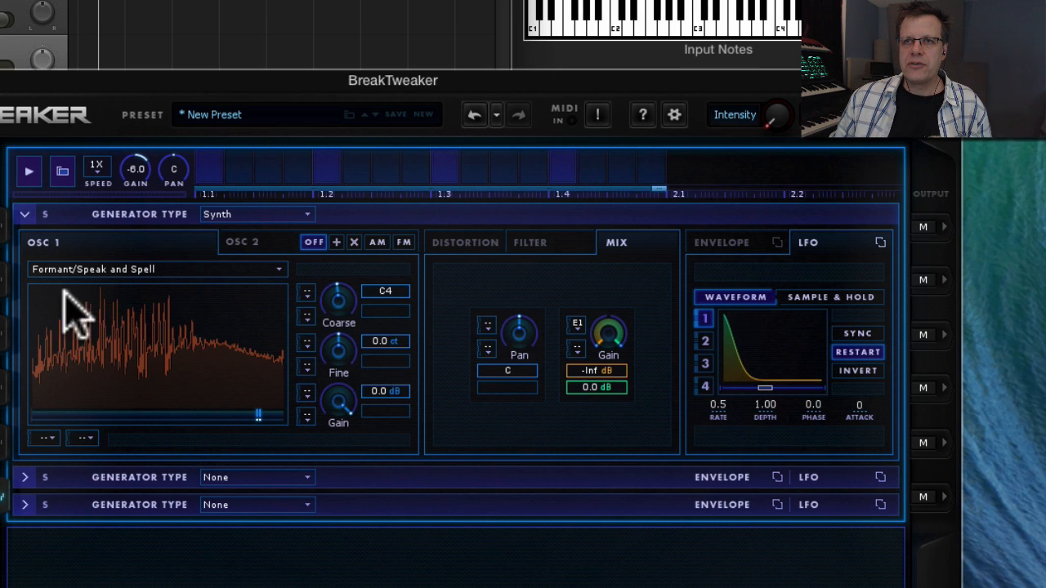
Keep the Speak and Spell wavetable for oscillator 1 and move its position back to about a third of the range.
click(106, 268)
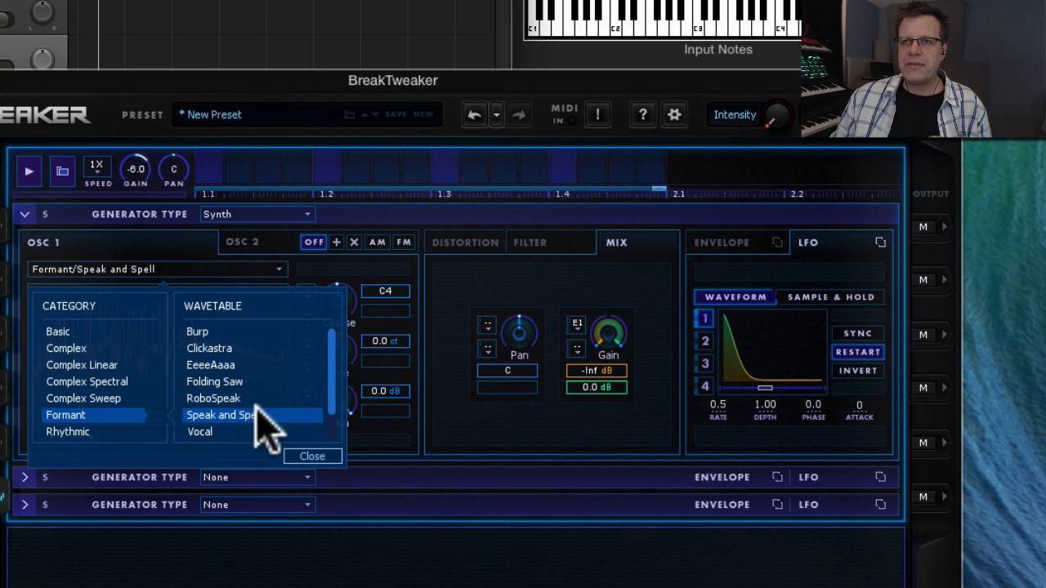
click(320, 456)
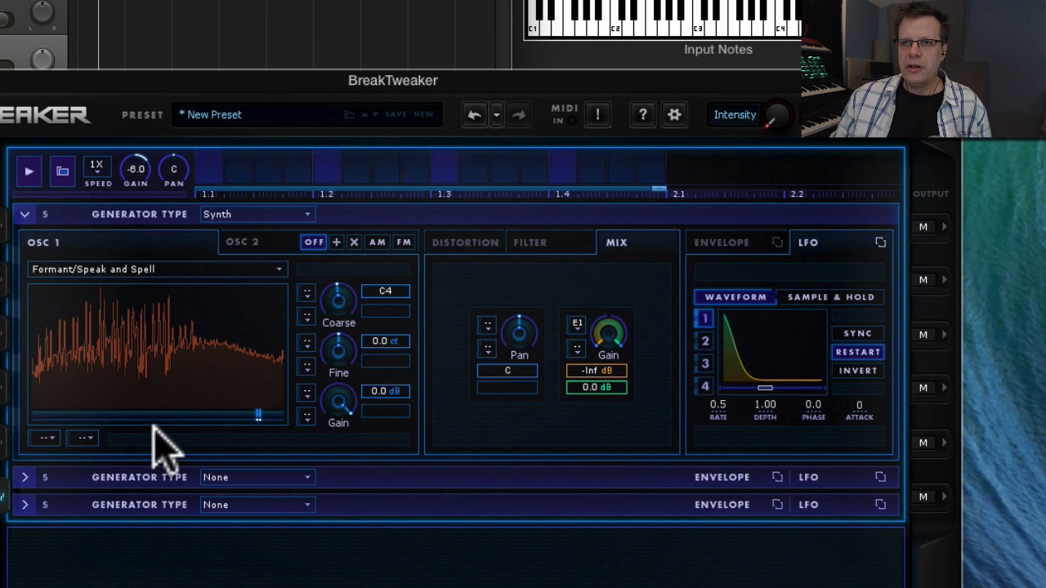
click(255, 421)
drag(256, 420, 153, 435)
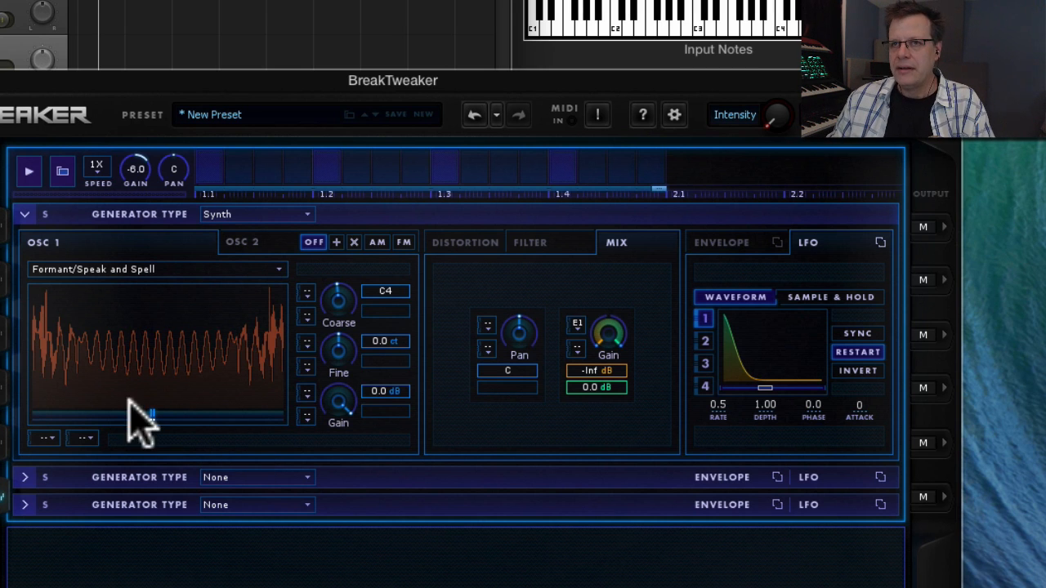
drag(152, 420, 114, 420)
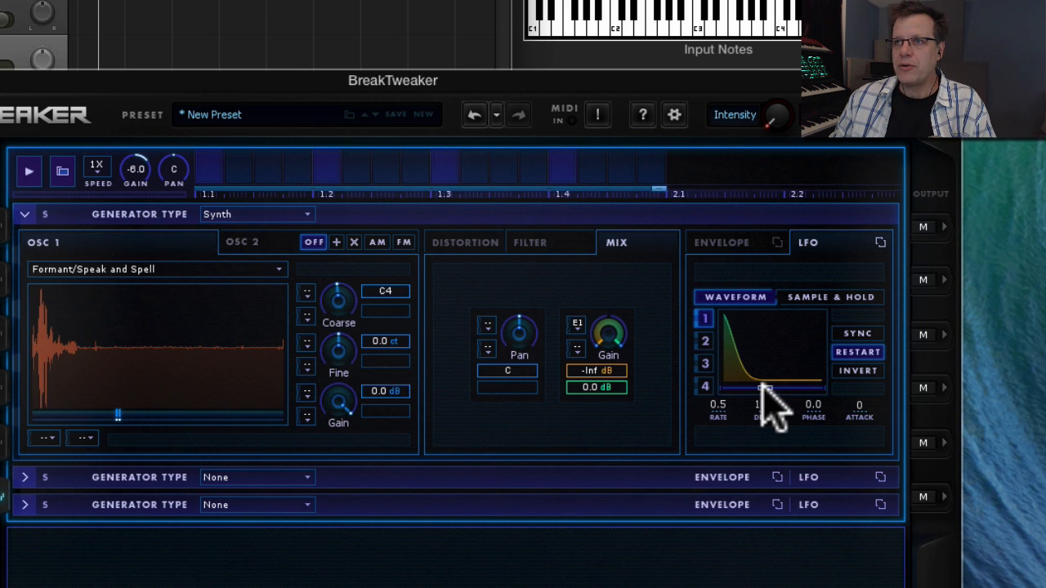
Morph LFO 1's waveform to a stepped shape with decaying peaks and enable its tempo sync.
drag(770, 408, 796, 391)
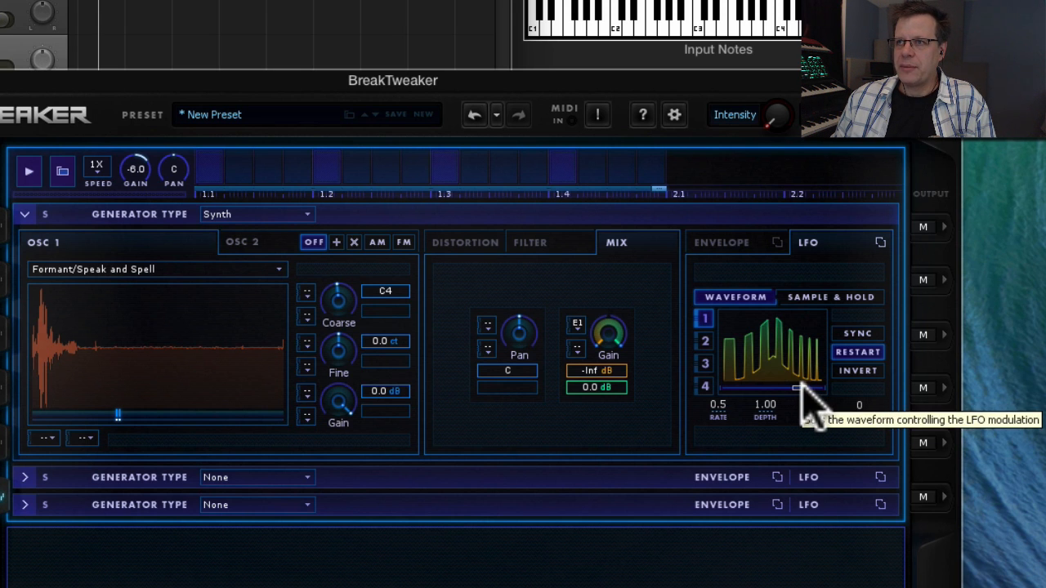
mouse_move(800, 388)
mouse_down()
mouse_move(738, 397)
mouse_move(754, 398)
mouse_move(753, 387)
mouse_up()
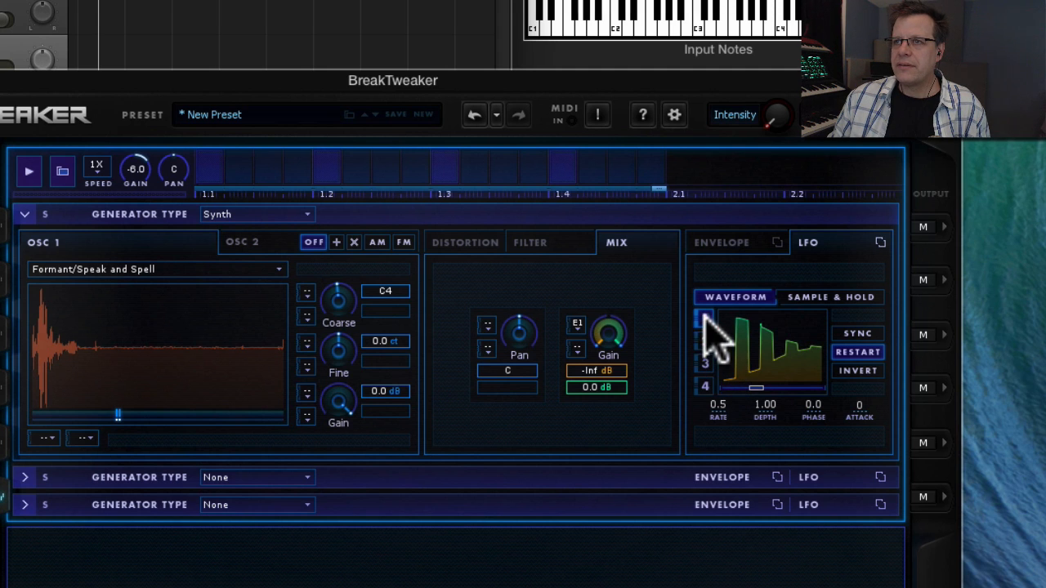
click(858, 334)
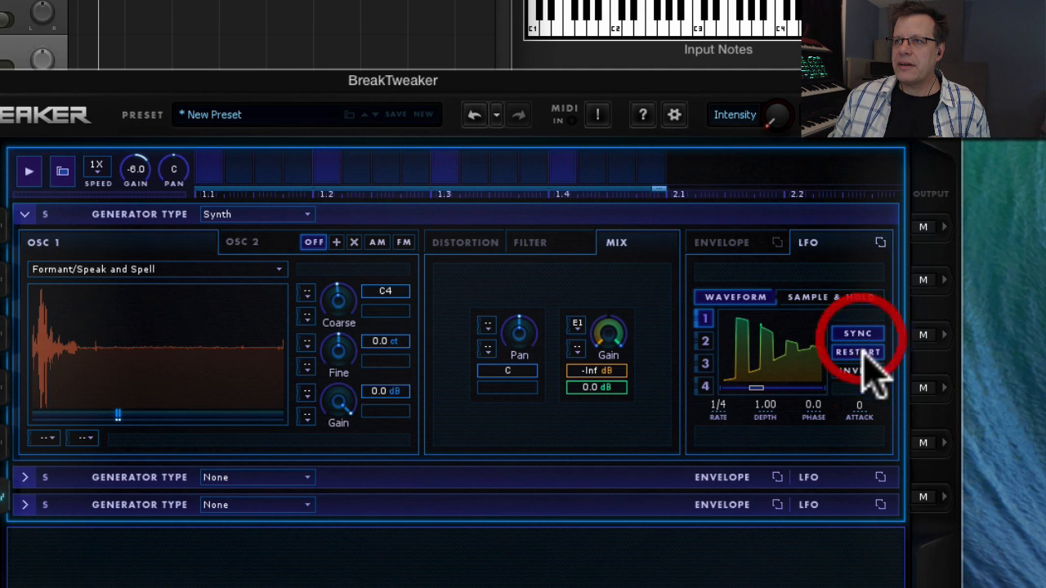
Assign LFO 1 to oscillator 1's wavetable position over the full range and set the LFO rate to 1.
click(43, 438)
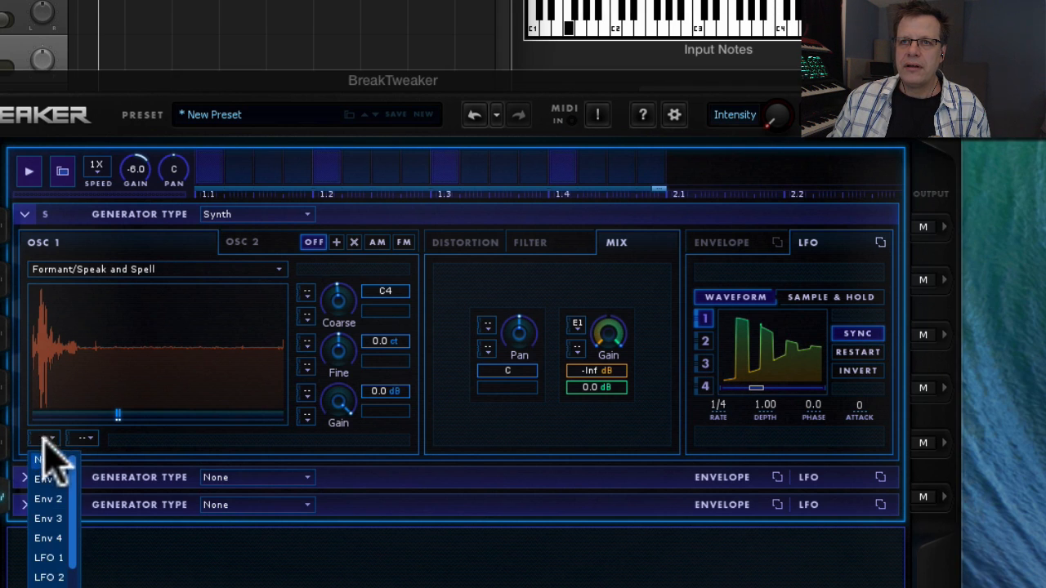
click(51, 558)
click(269, 417)
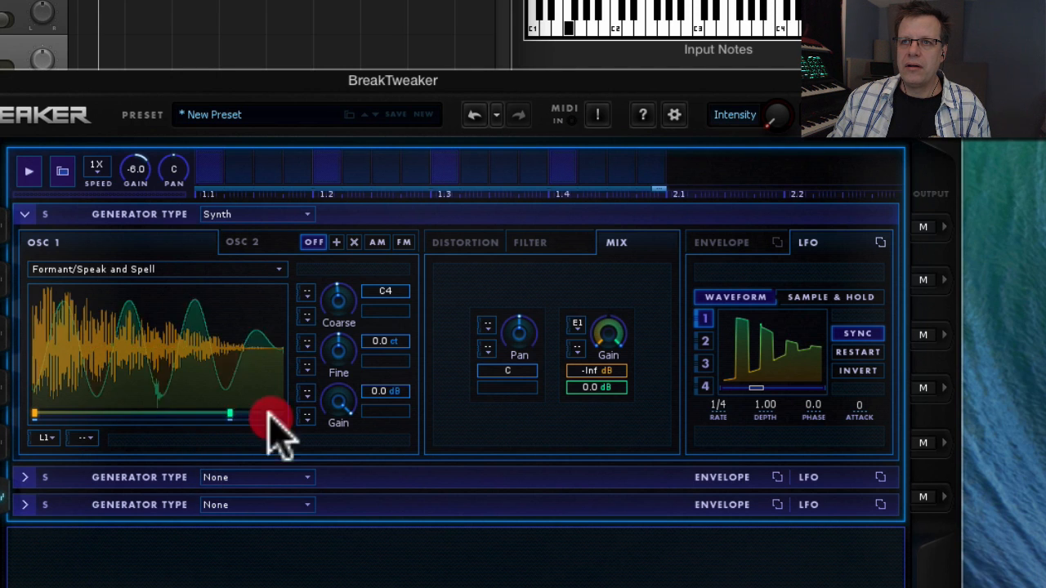
drag(727, 408, 732, 387)
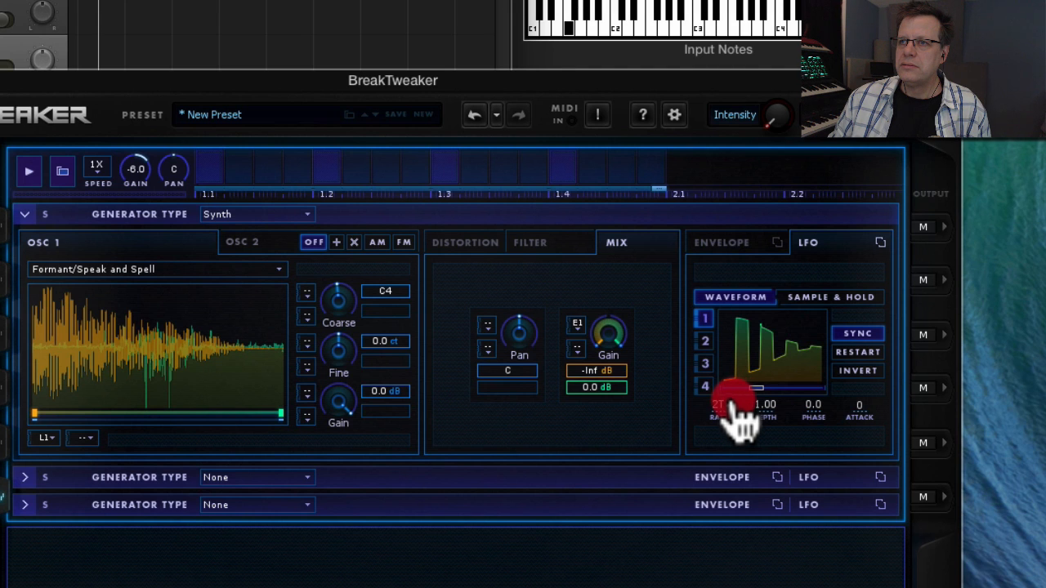
click(733, 407)
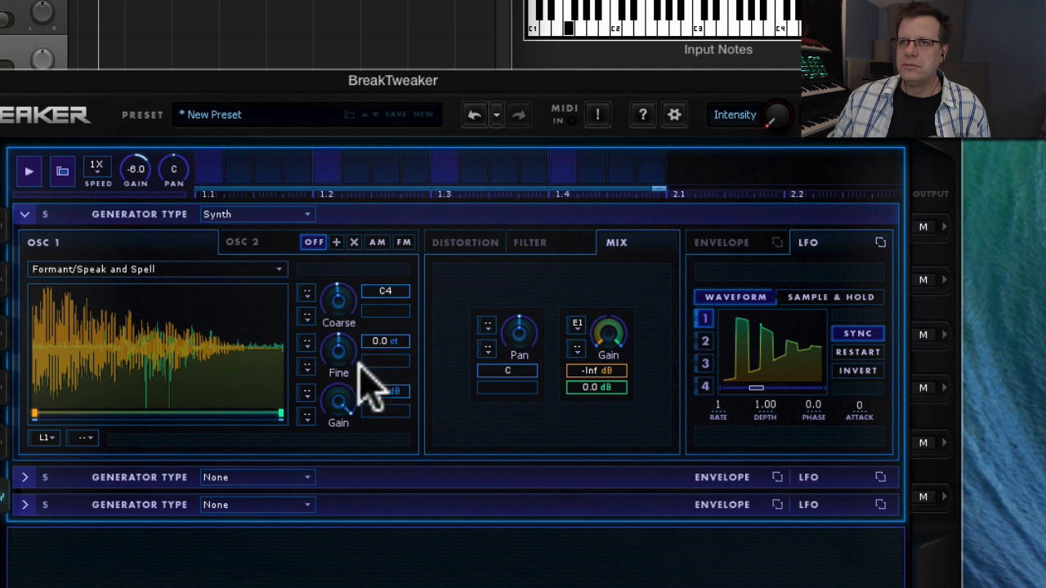
Audition the Clickastra and Basic Inharmonic wavetables, then load Complex Linear/Classic into oscillator 1.
click(129, 268)
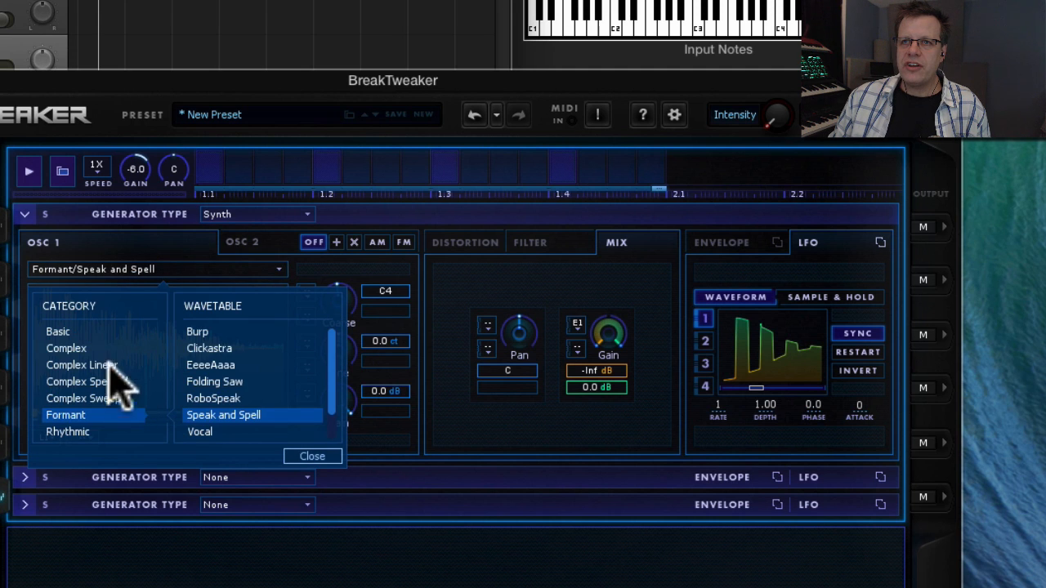
click(214, 348)
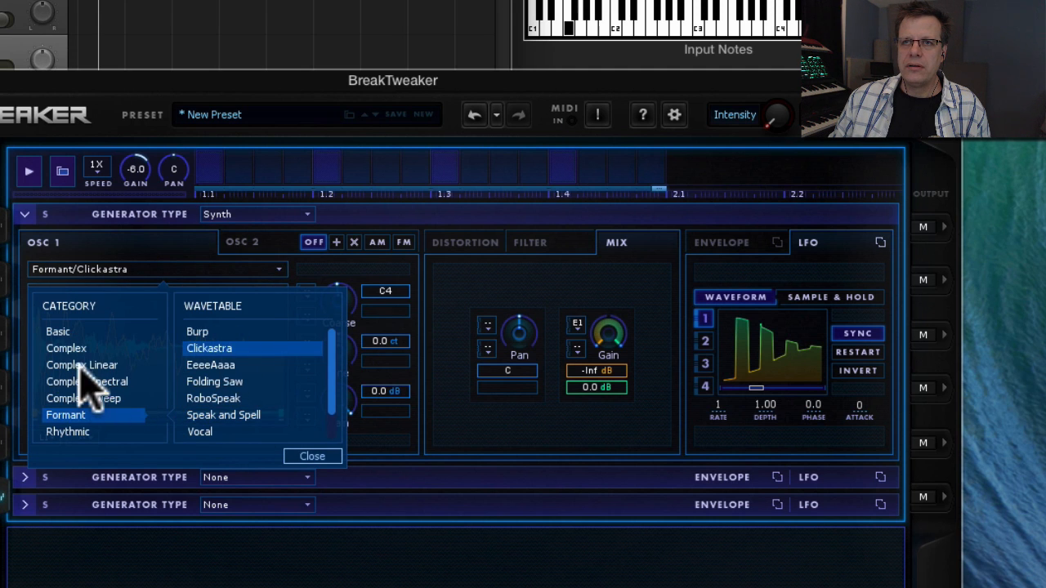
click(82, 366)
click(238, 382)
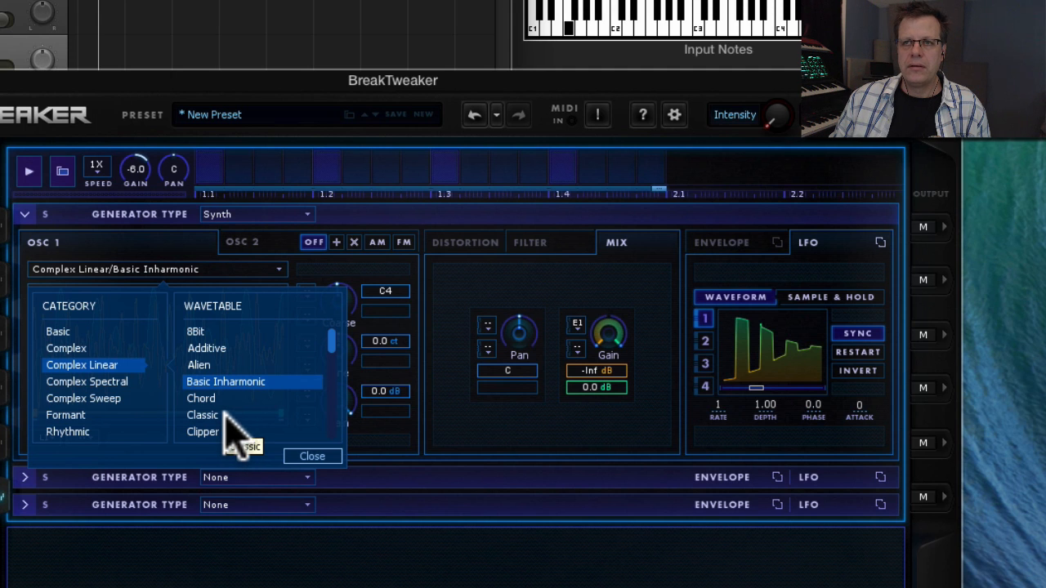
click(204, 415)
scroll(237, 421, down, 1)
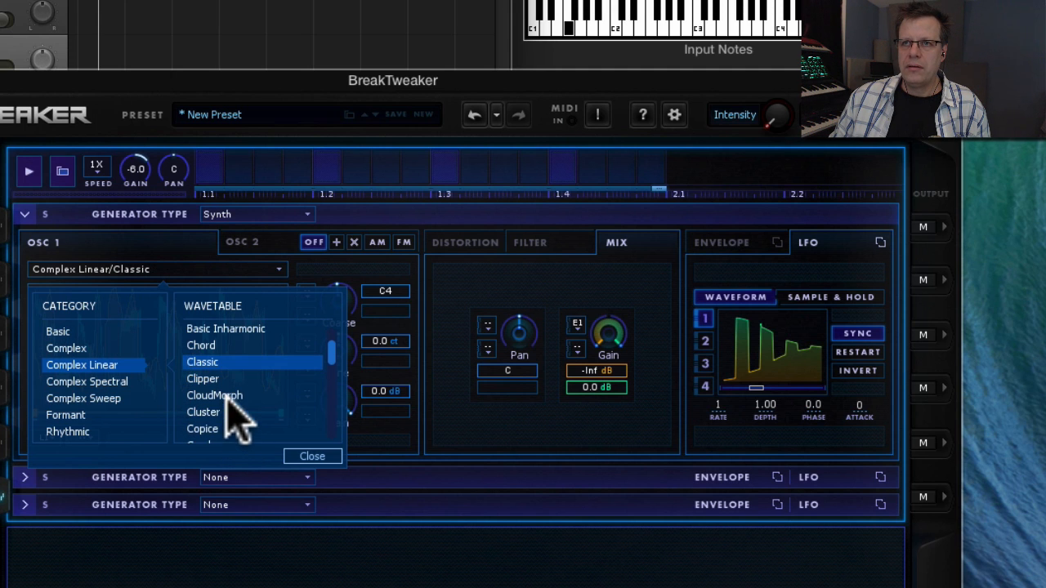
click(318, 456)
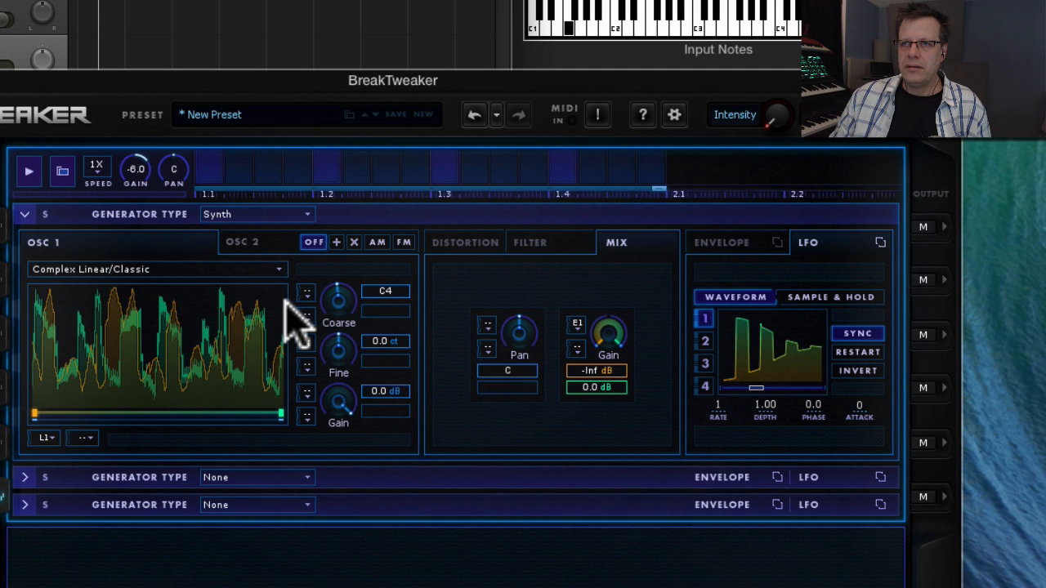
Set oscillator 1's coarse pitch to C1 and narrow its wavetable modulation range to the middle portion.
drag(336, 299, 331, 319)
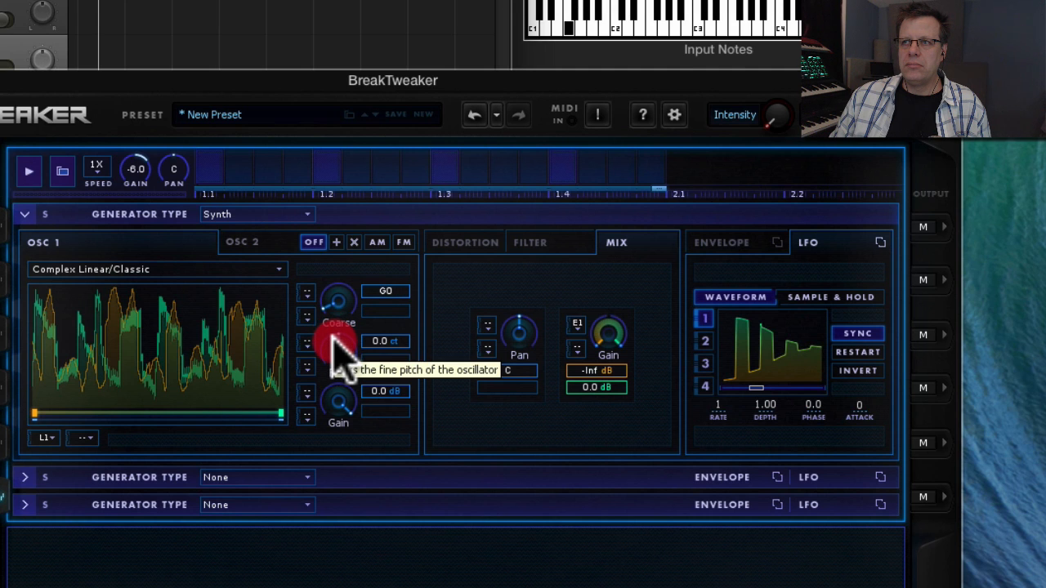
drag(335, 351, 353, 315)
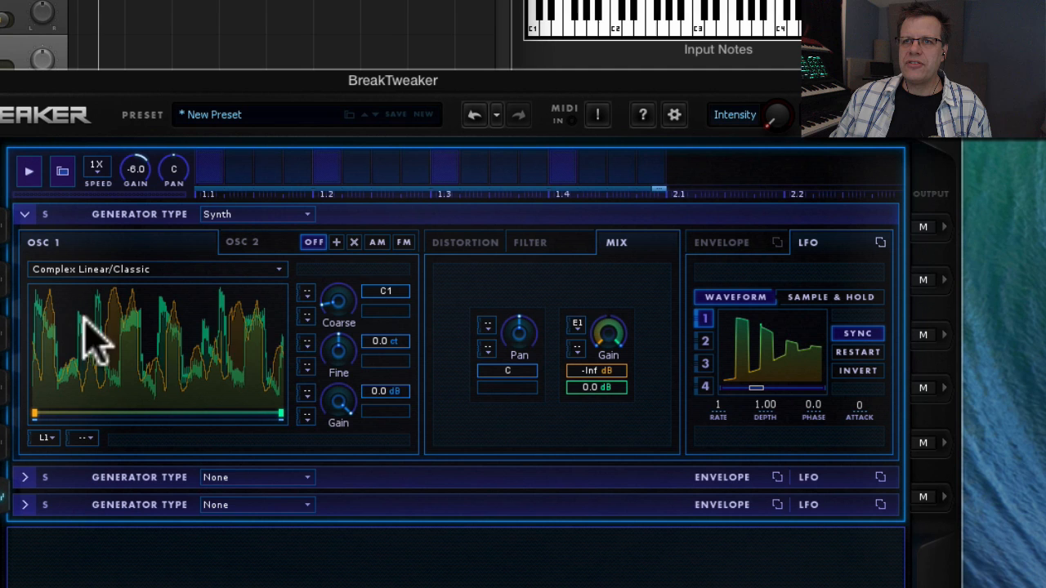
drag(281, 415, 194, 415)
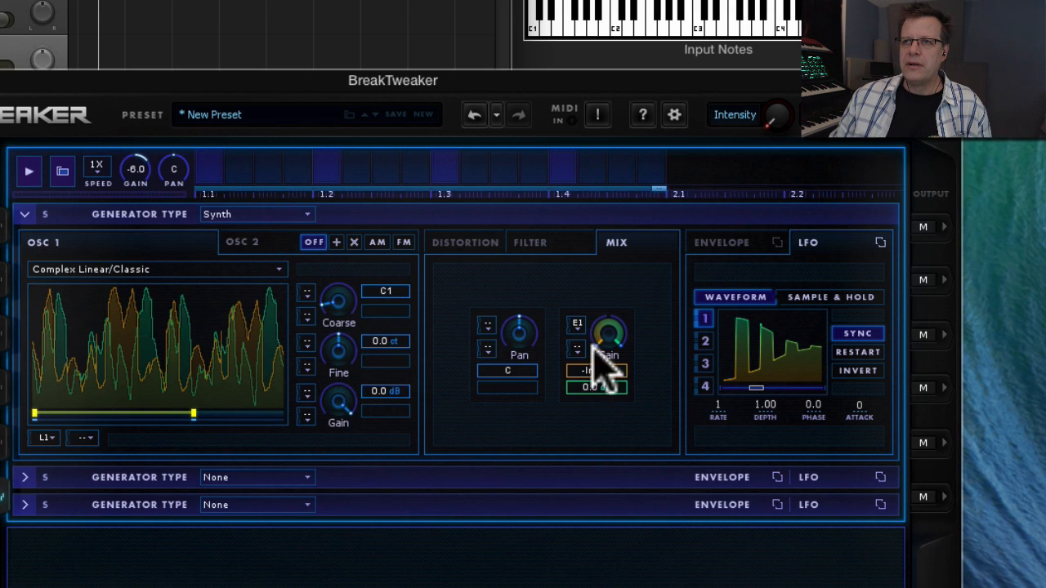
mouse_move(87, 412)
mouse_down()
mouse_move(107, 411)
mouse_move(11, 402)
mouse_move(190, 416)
mouse_move(5, 408)
mouse_move(181, 411)
mouse_move(47, 415)
mouse_move(76, 415)
mouse_move(74, 426)
mouse_up()
click(74, 426)
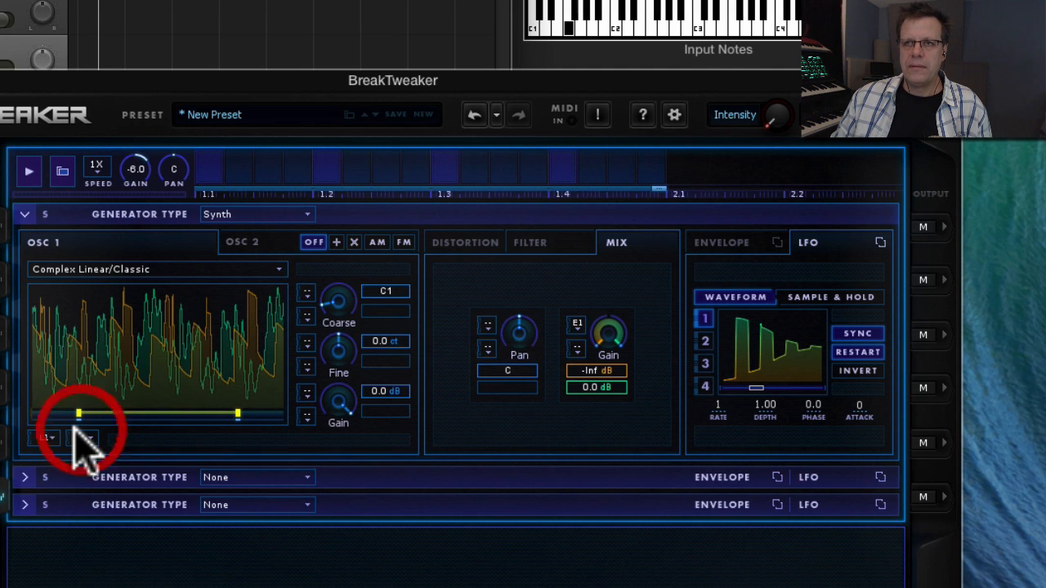
Compare LFO 1 with its restart option off, and leave restart enabled.
click(860, 342)
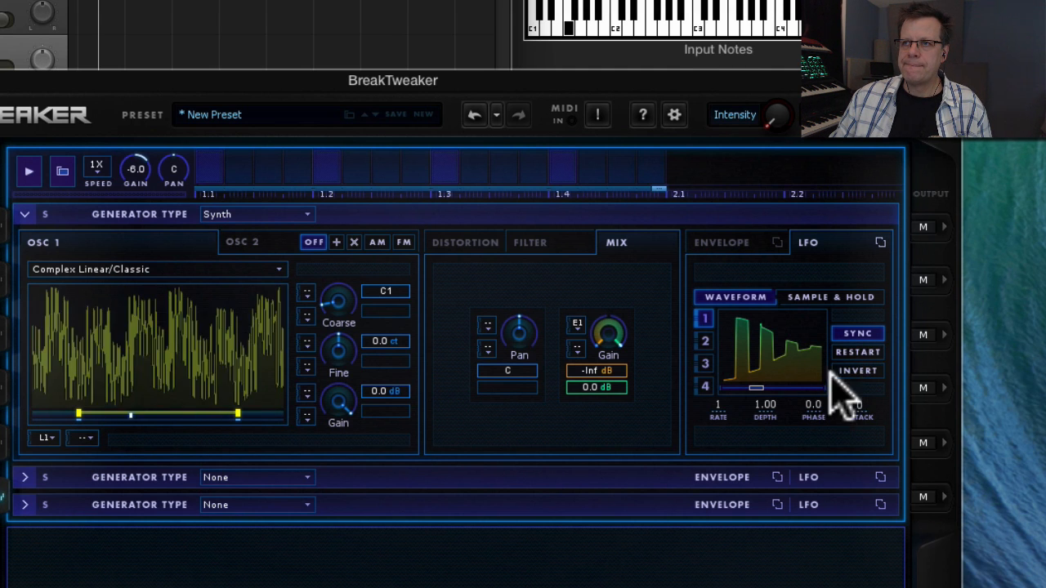
click(857, 352)
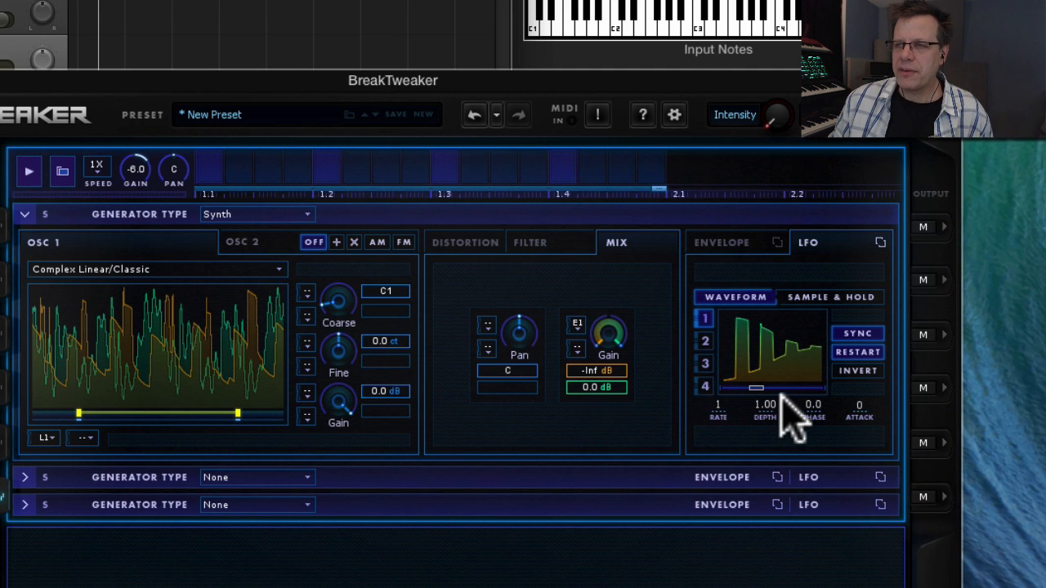
Set the second generator's type to Synth.
click(249, 477)
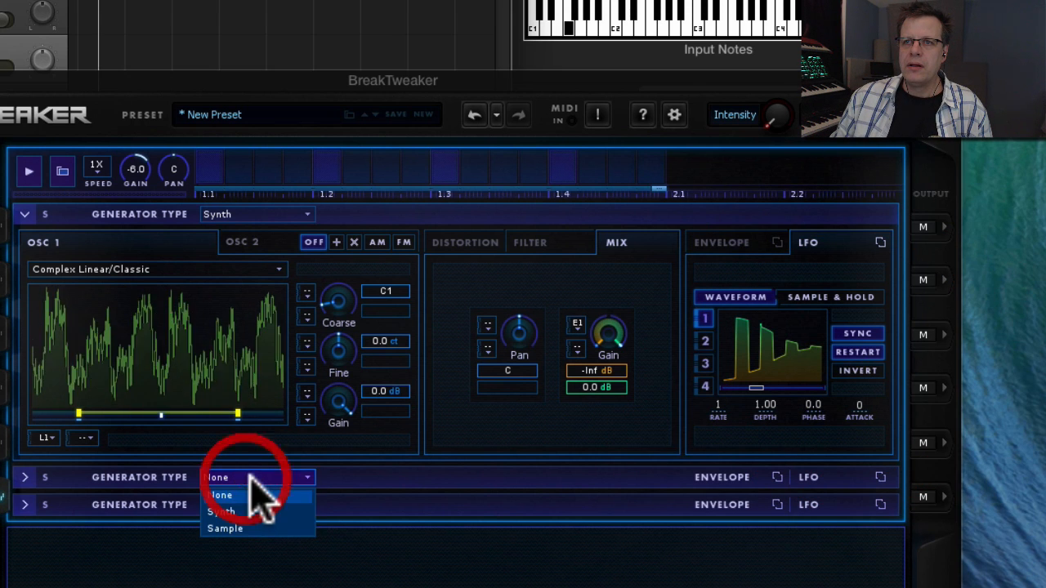
click(260, 530)
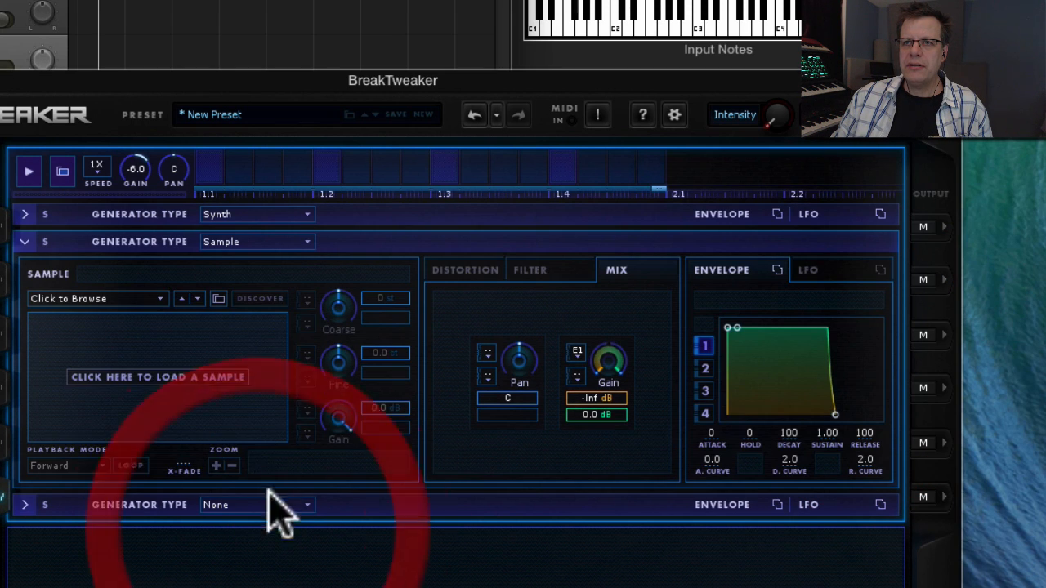
click(269, 241)
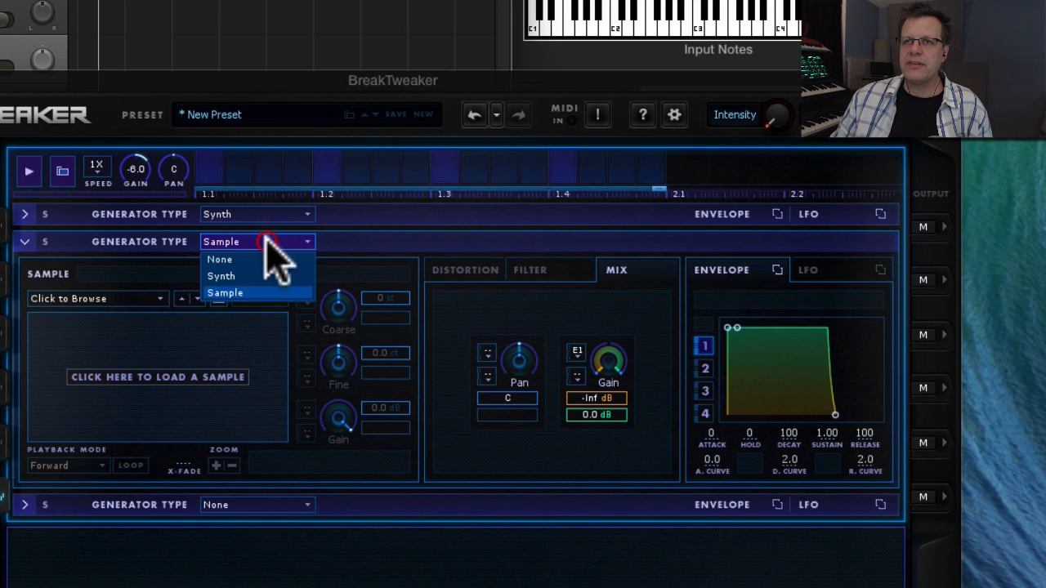
click(259, 274)
Solo the second generator, set its oscillator 1 coarse pitch to F1, and turn the solo off.
mouse_move(343, 339)
mouse_down()
mouse_move(339, 371)
mouse_move(332, 364)
mouse_up()
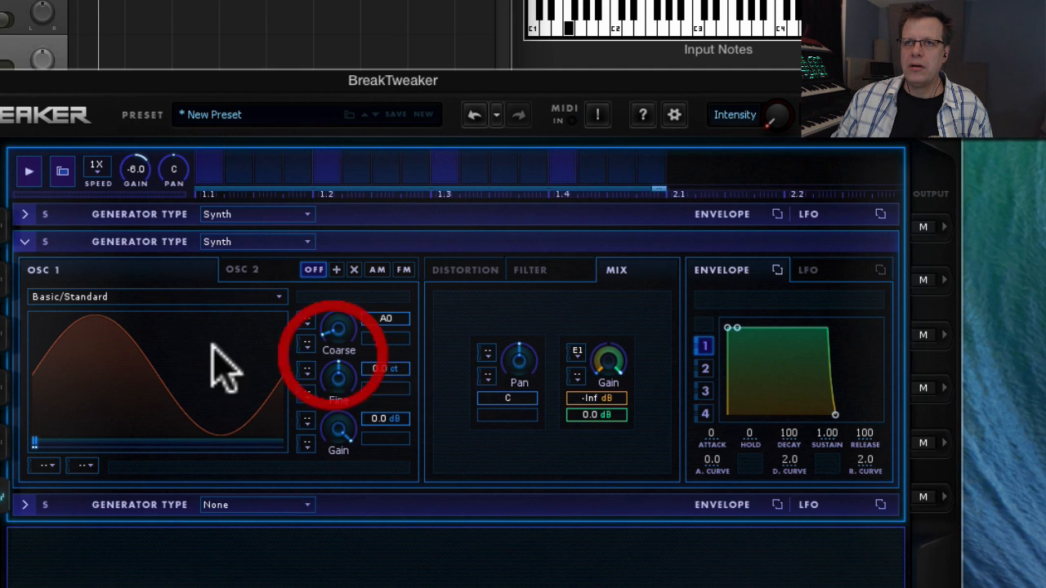
click(44, 242)
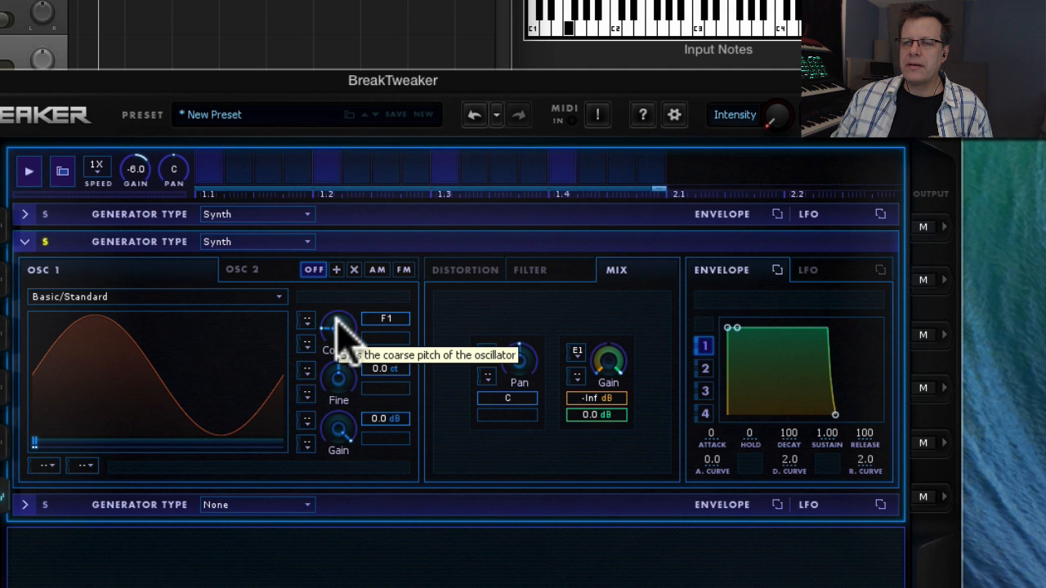
click(338, 325)
click(45, 242)
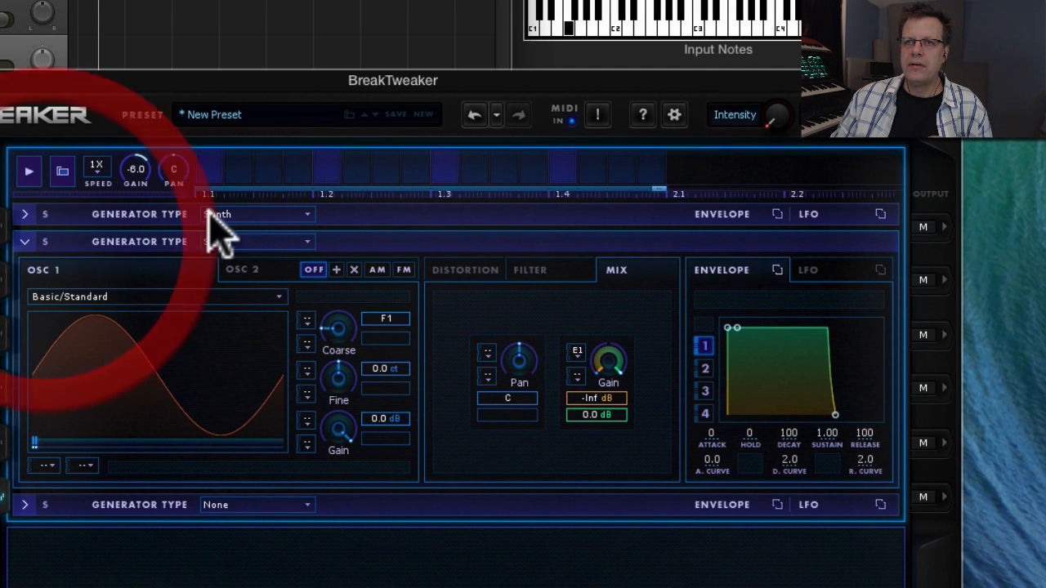
Lower the coarse pitch of oscillator 1 in the first generator to F#/Gb0.
click(384, 214)
click(346, 299)
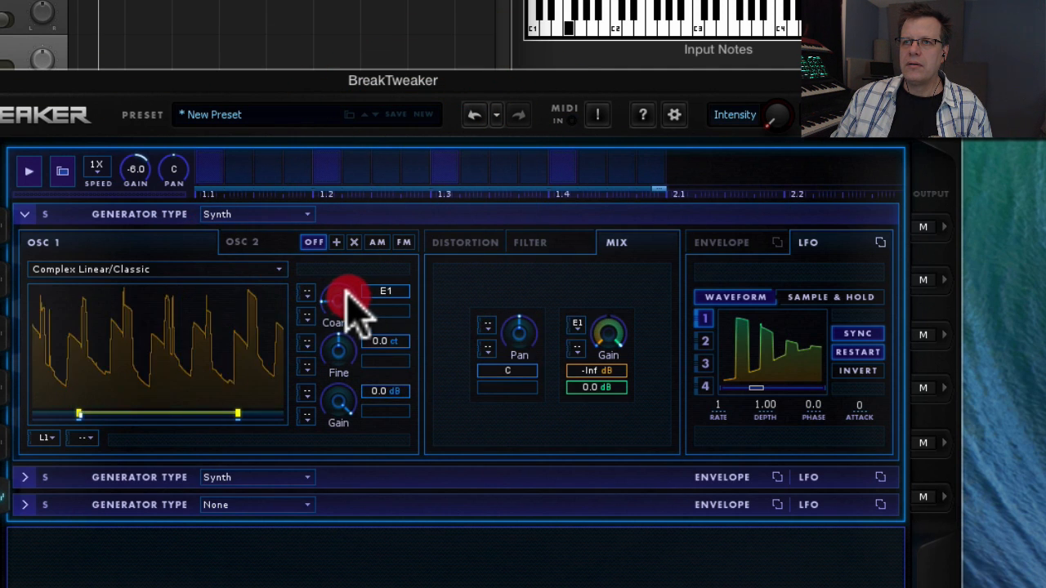
drag(346, 292, 347, 291)
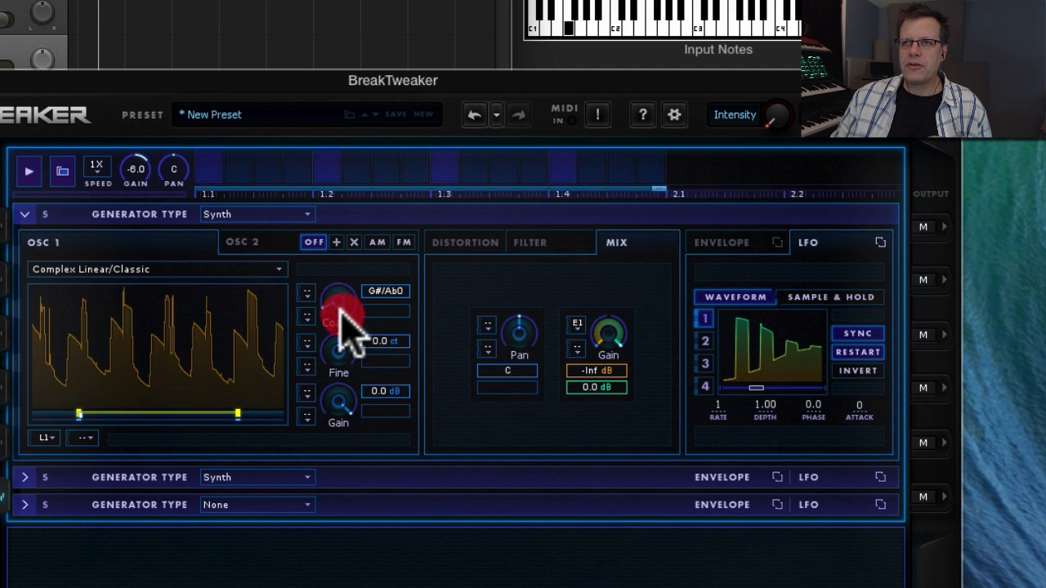
drag(341, 316, 342, 313)
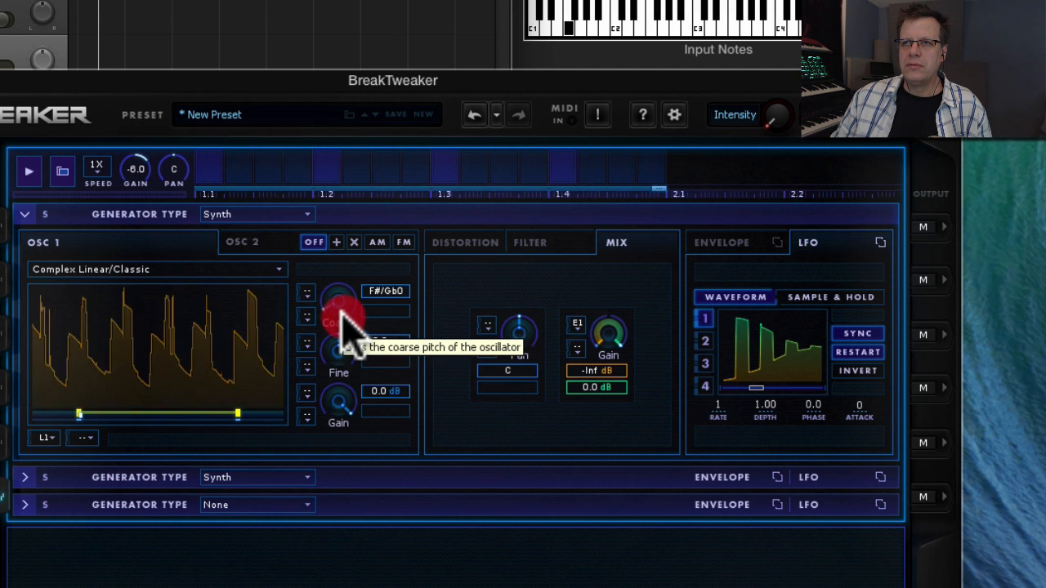
Add Aliasing distortion to the first generator and have LFO 1 modulate its amount from 0.0 to 10.0.
click(475, 243)
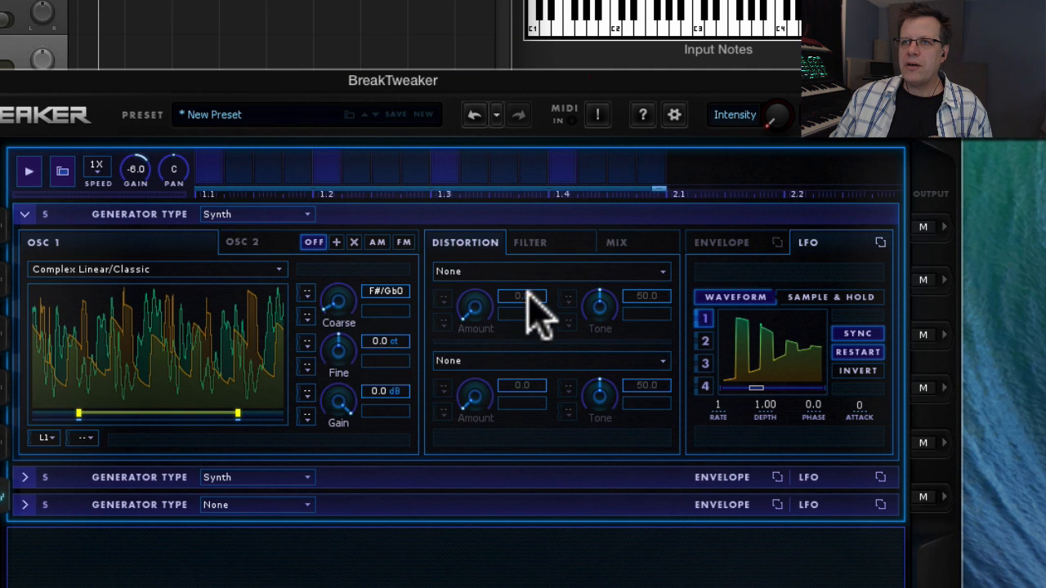
click(523, 271)
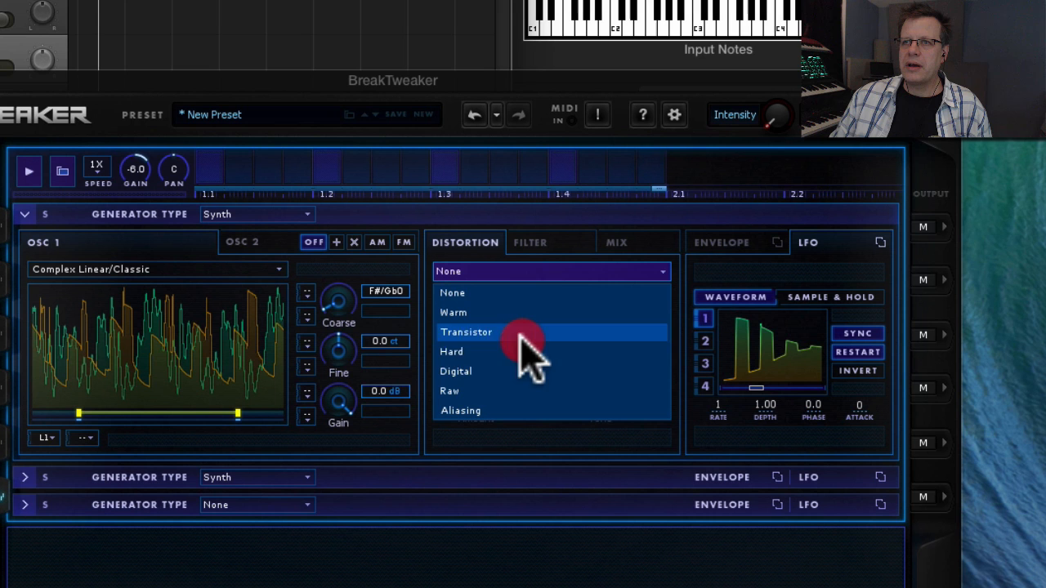
click(516, 409)
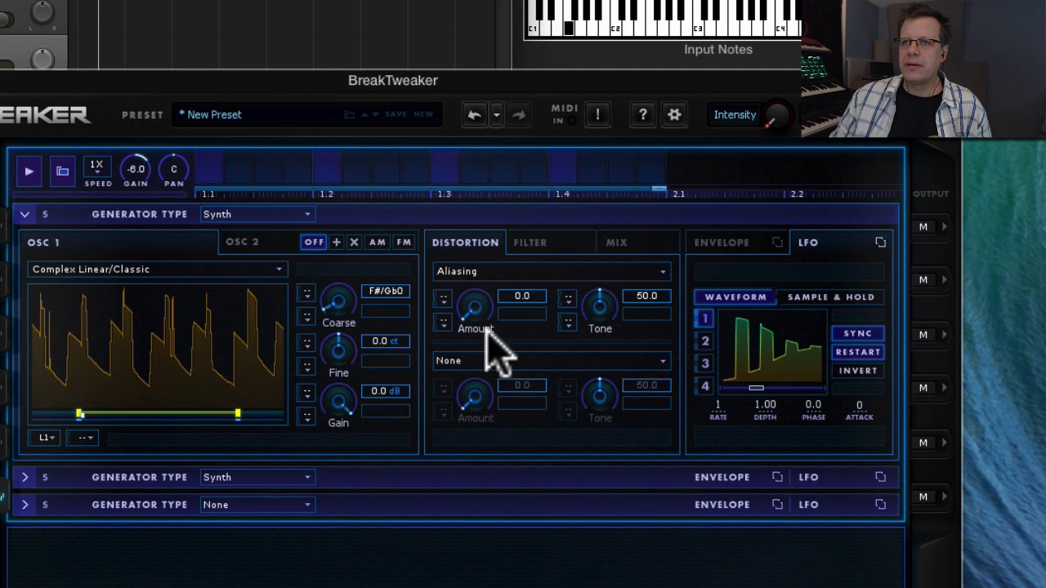
mouse_move(478, 319)
mouse_down()
mouse_move(479, 257)
mouse_move(470, 321)
mouse_move(477, 317)
mouse_up()
click(444, 299)
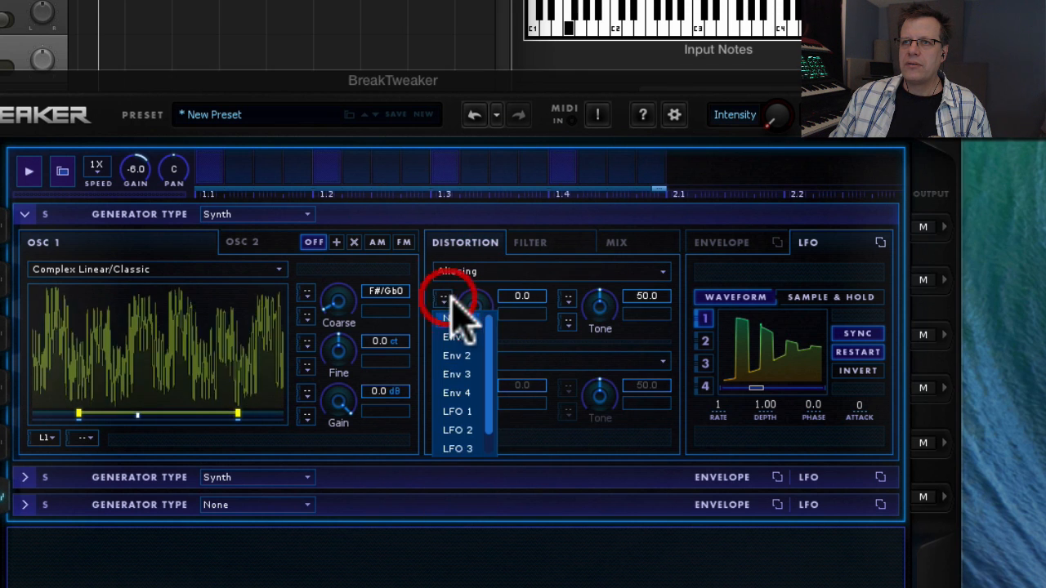
click(472, 411)
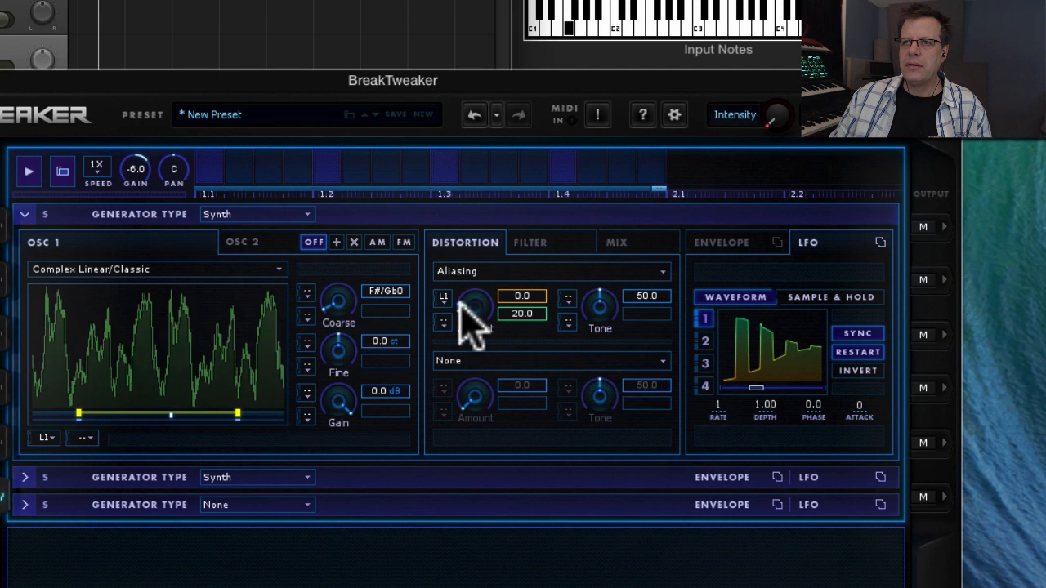
drag(459, 304, 459, 313)
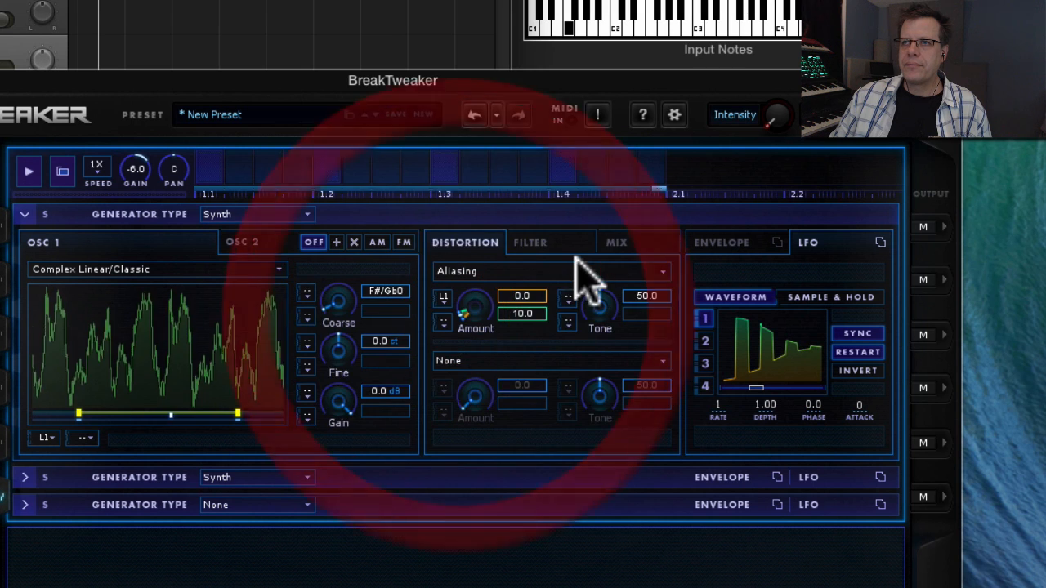
Load the New York filter in the first generator and try its low pass, high pass and band pass modes.
click(533, 242)
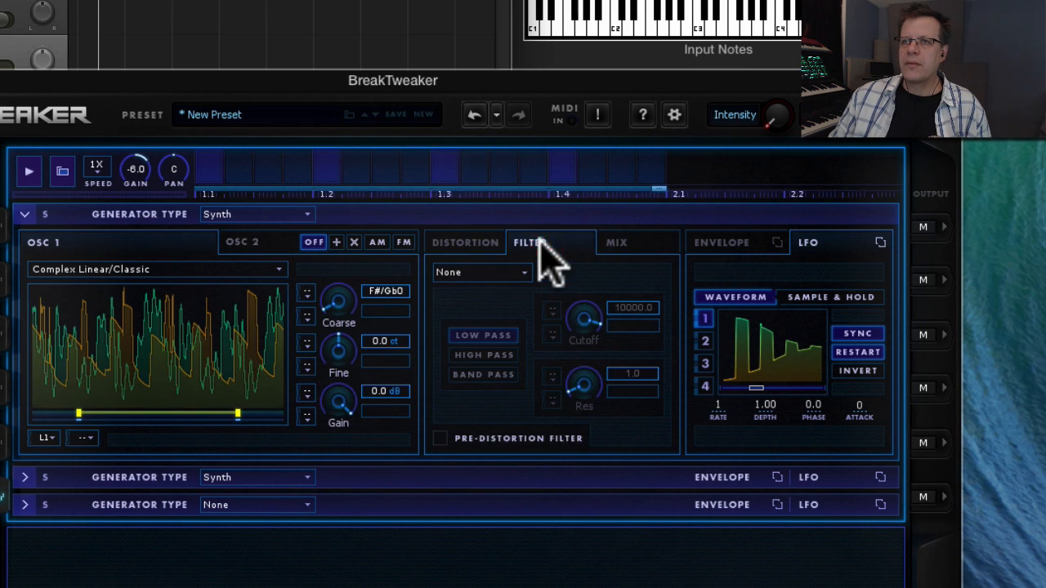
click(491, 269)
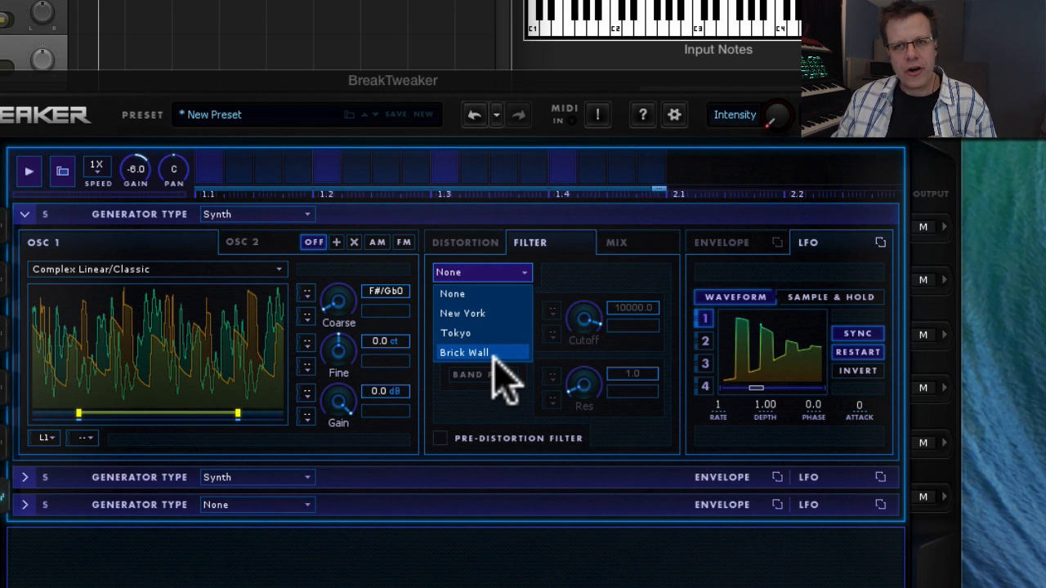
click(490, 315)
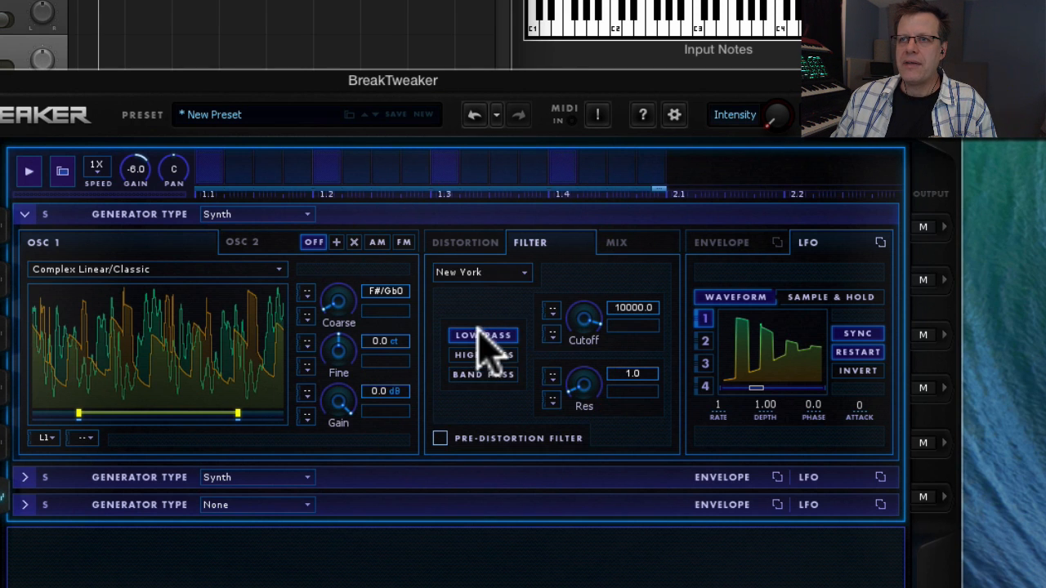
click(484, 353)
click(483, 335)
click(483, 354)
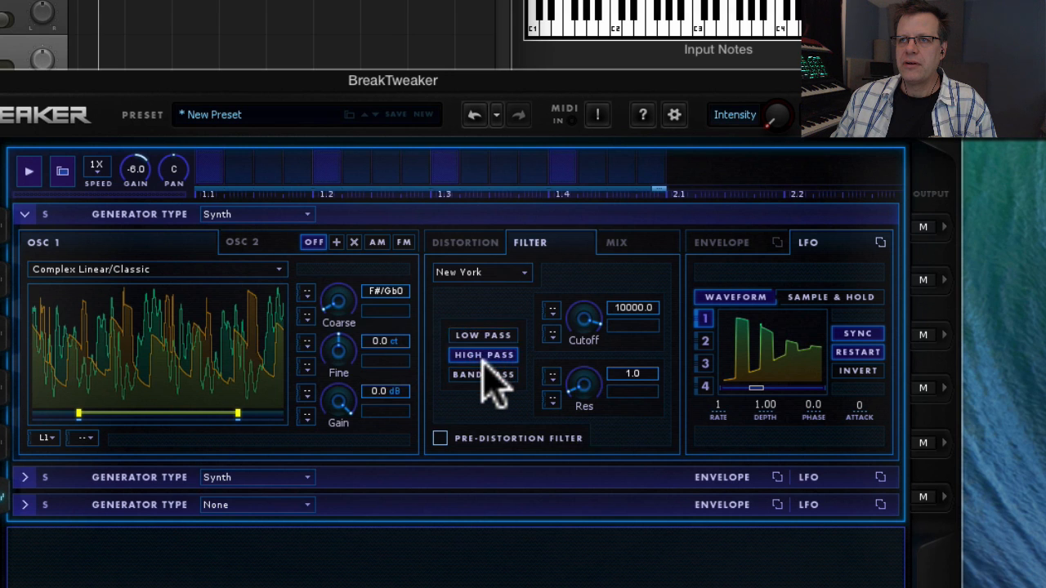
click(483, 375)
Switch the filter to Brick Wall and compare its low pass and high pass modes.
click(484, 273)
click(498, 354)
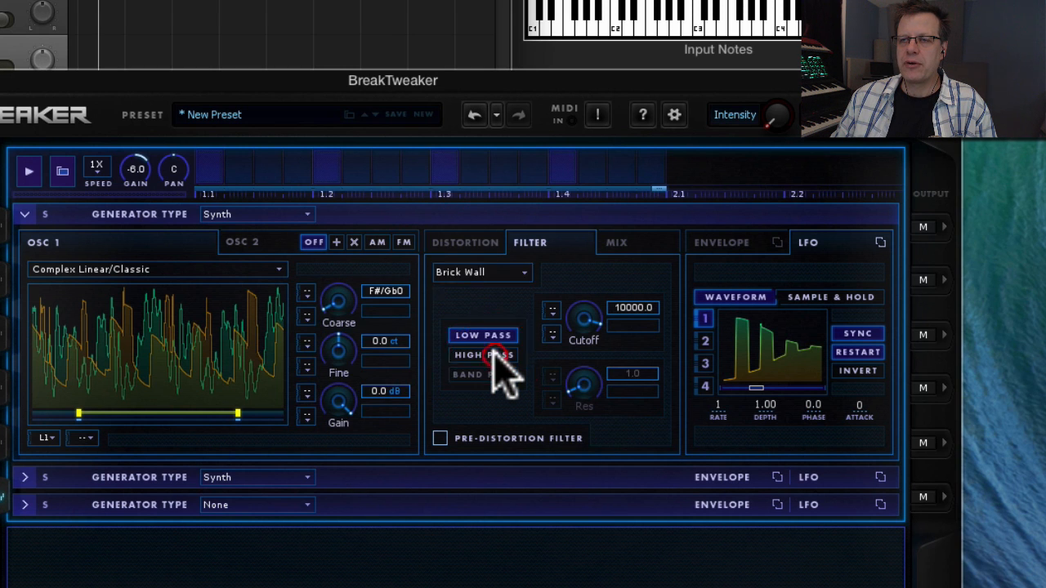
click(498, 336)
click(494, 357)
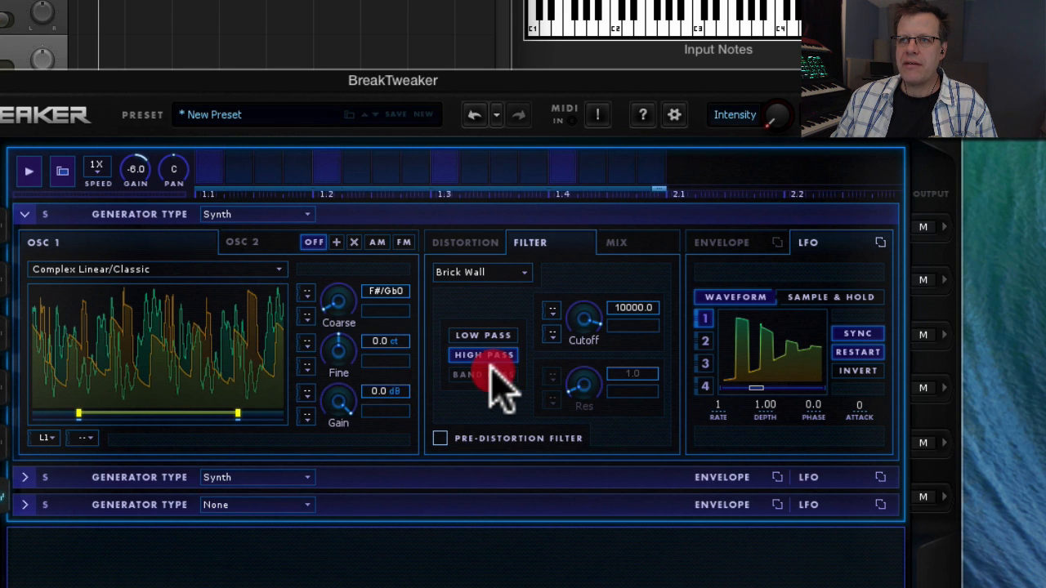
click(487, 373)
Load the Tokyo filter and raise its resonance to 7.5.
click(483, 272)
click(502, 323)
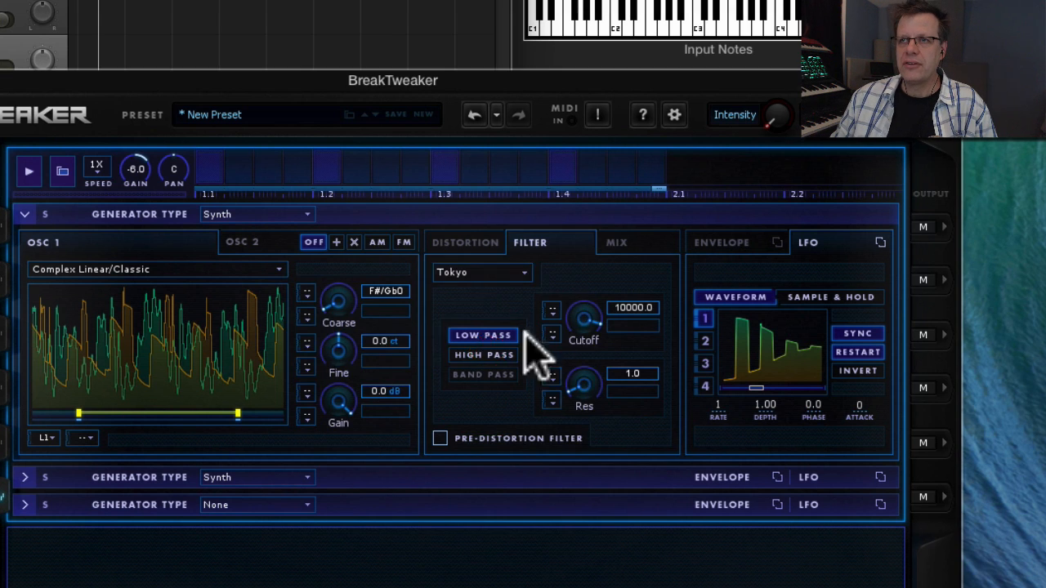
drag(595, 373, 590, 329)
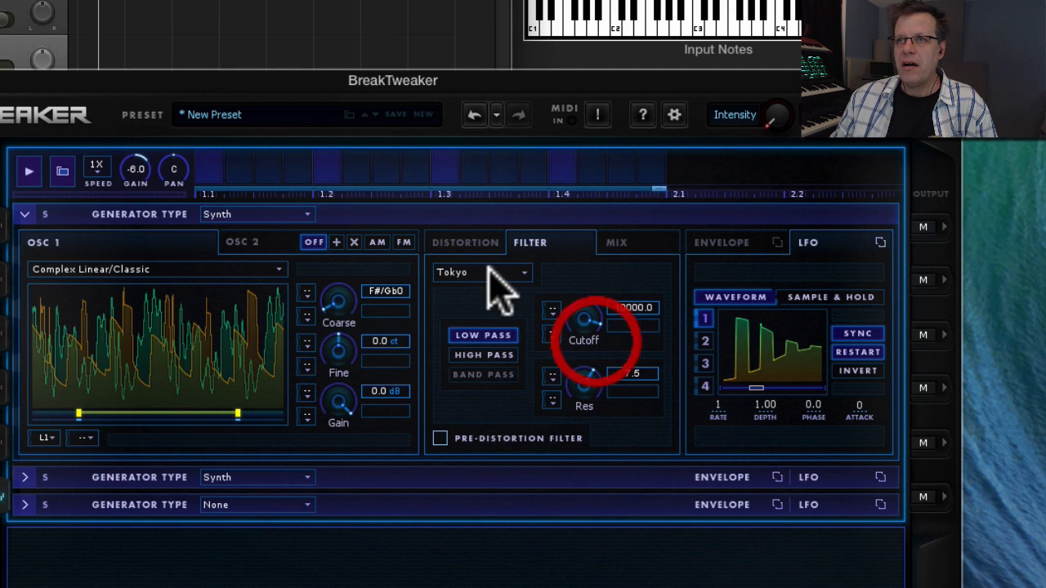
Switch back to the Brick Wall low-pass filter and sweep its cutoff while listening.
click(484, 273)
click(490, 352)
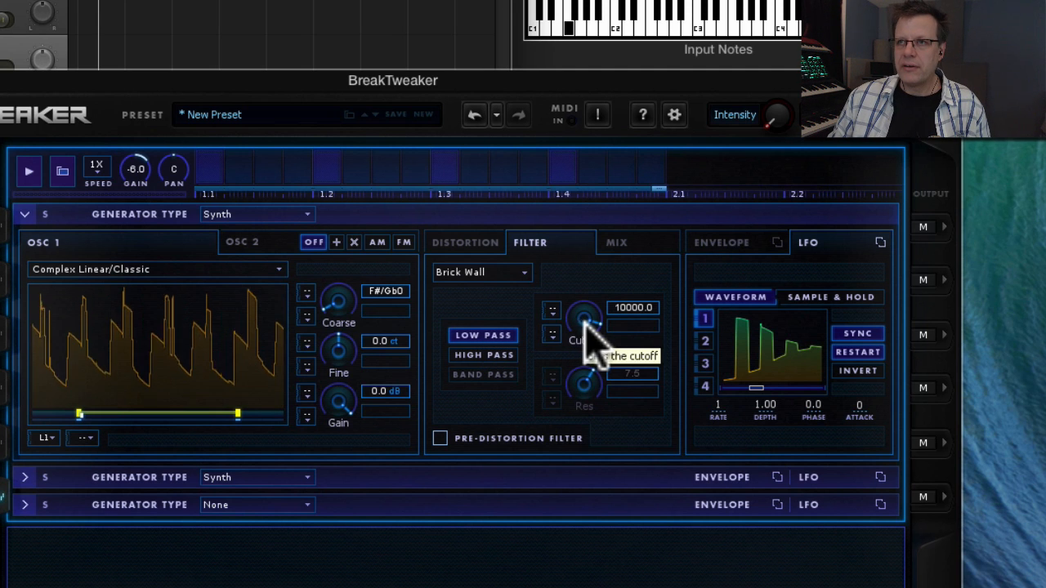
drag(592, 342, 593, 384)
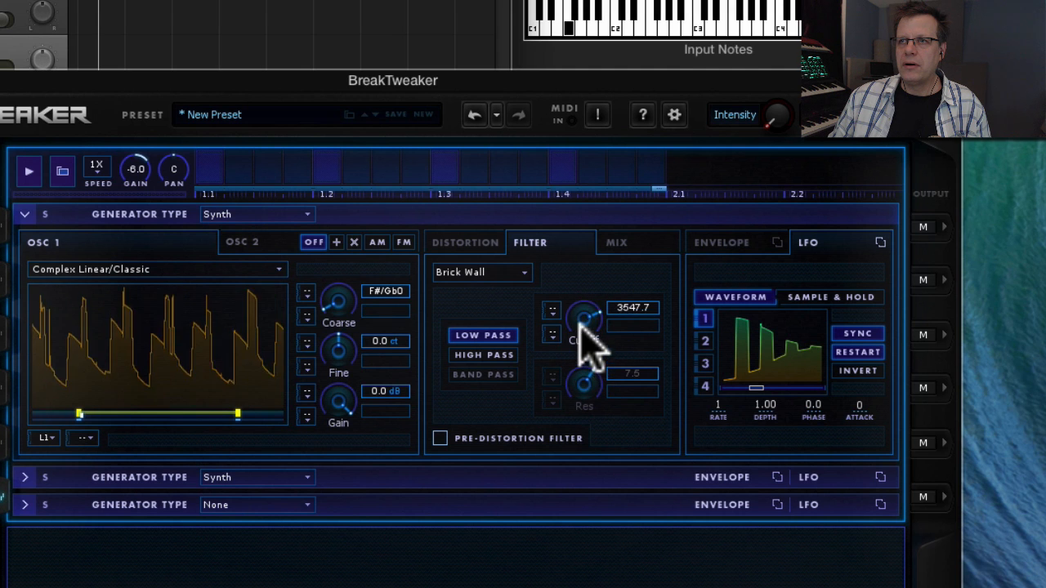
Load the Tokyo low-pass filter and set its cutoff to 26.4 and resonance to 8.2.
click(472, 273)
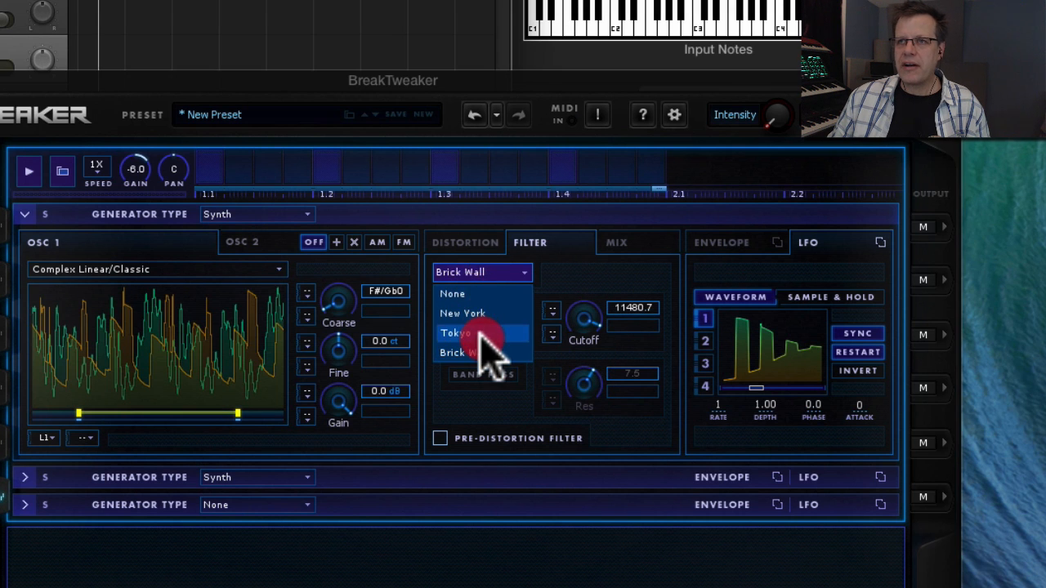
click(481, 333)
click(585, 314)
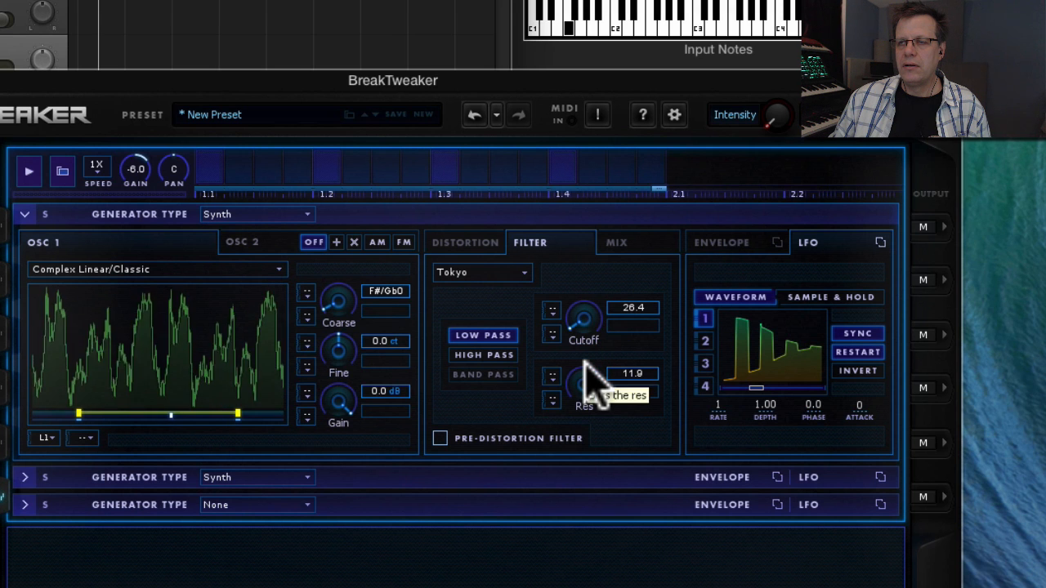
drag(590, 404, 572, 433)
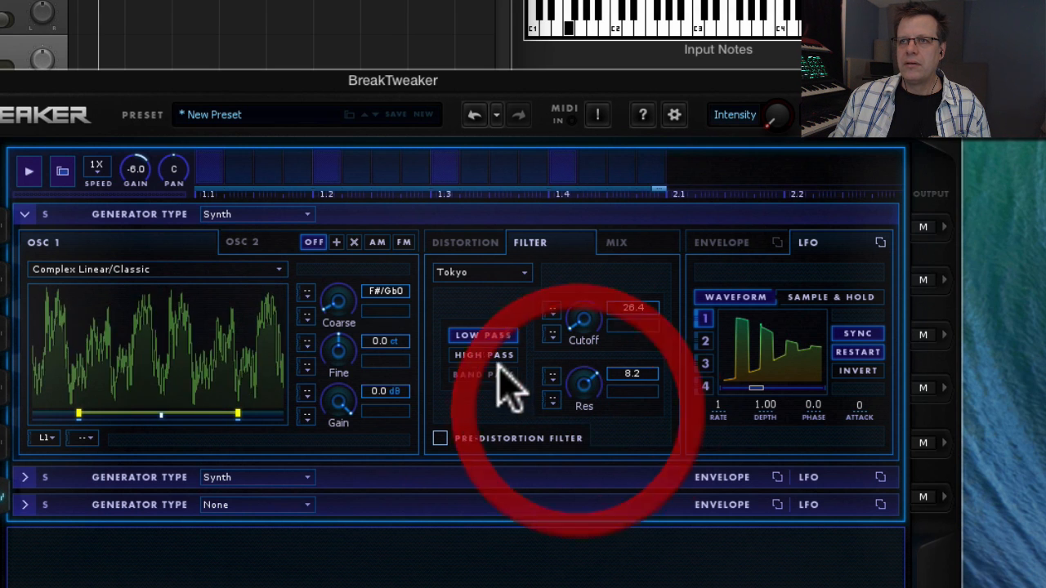
Assign envelope 2 to the filter cutoff and set the upper end of its modulation range to 18658.6.
click(552, 310)
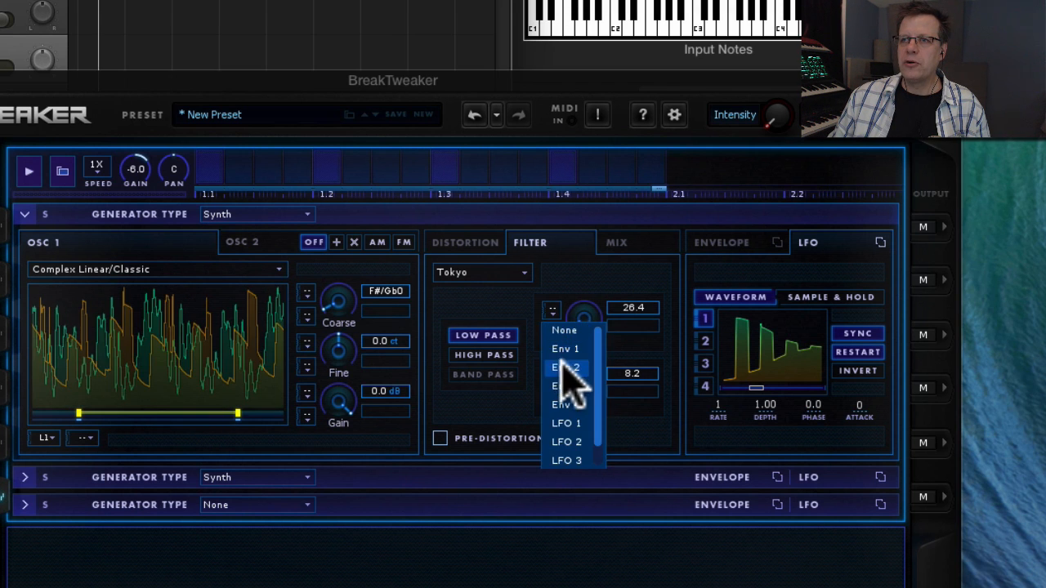
click(566, 369)
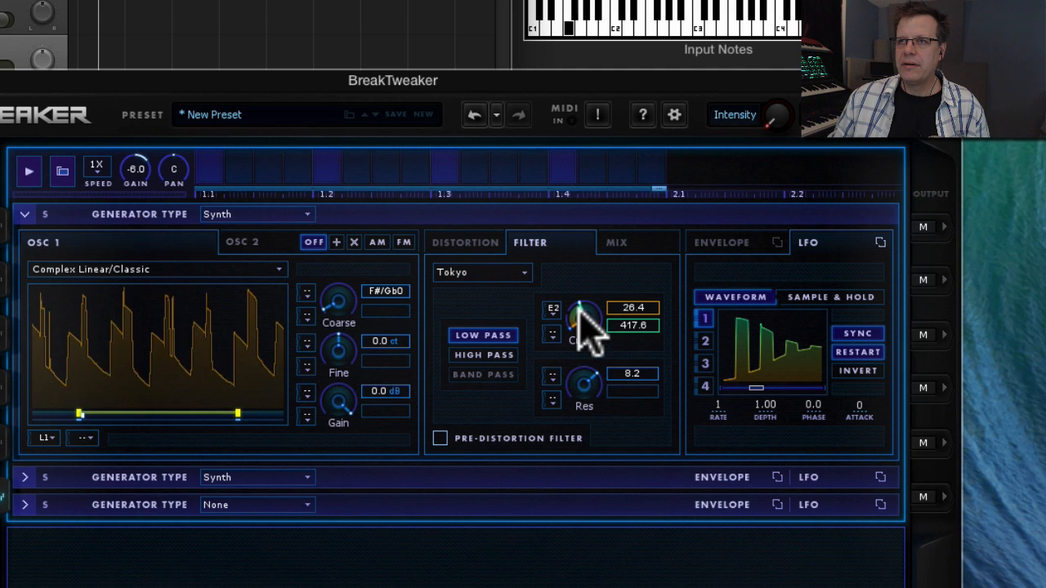
drag(583, 319, 612, 246)
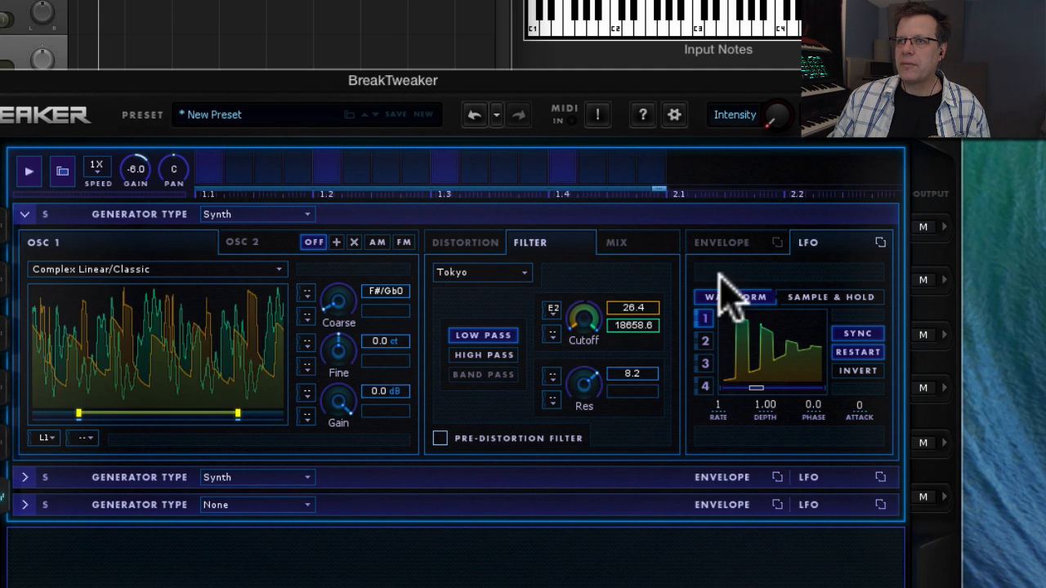
Give envelope 2 a decay of 2000, sustain of 0.00 and decay curve of 0.0, and raise the cutoff's lower limit to 1025.9.
click(722, 245)
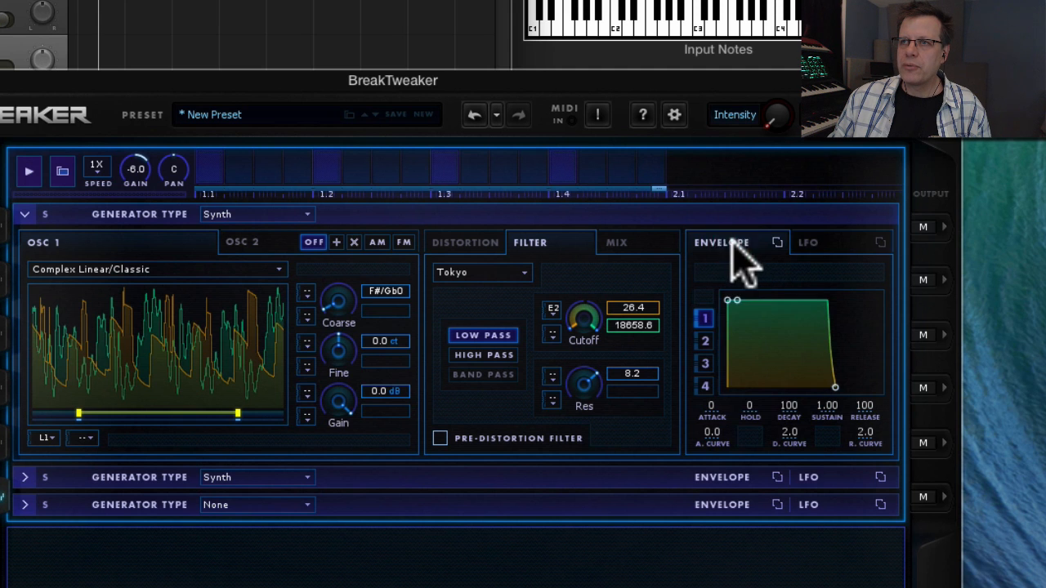
click(704, 342)
drag(736, 303, 764, 445)
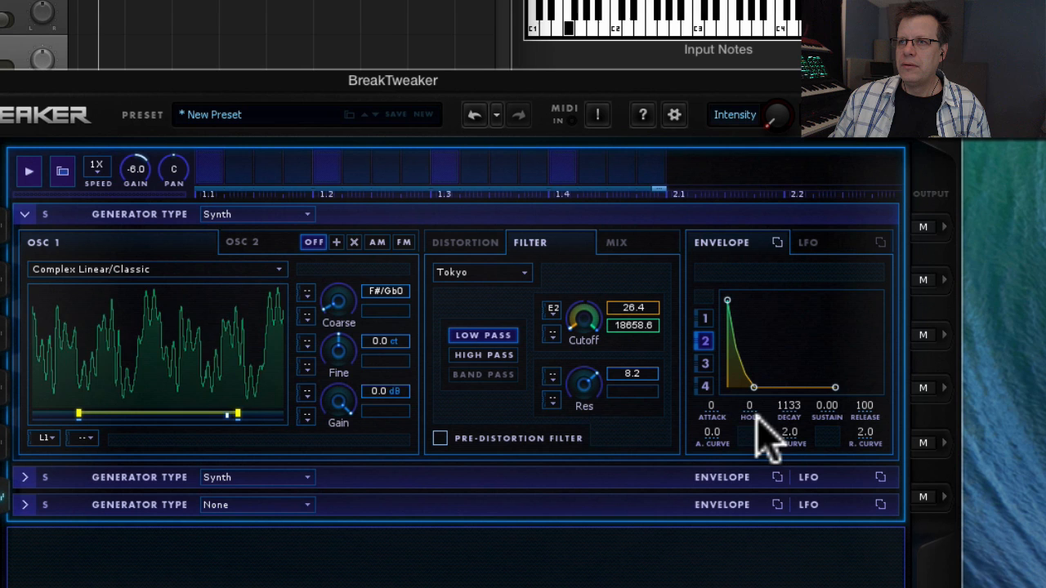
drag(759, 391, 762, 415)
drag(790, 441, 788, 444)
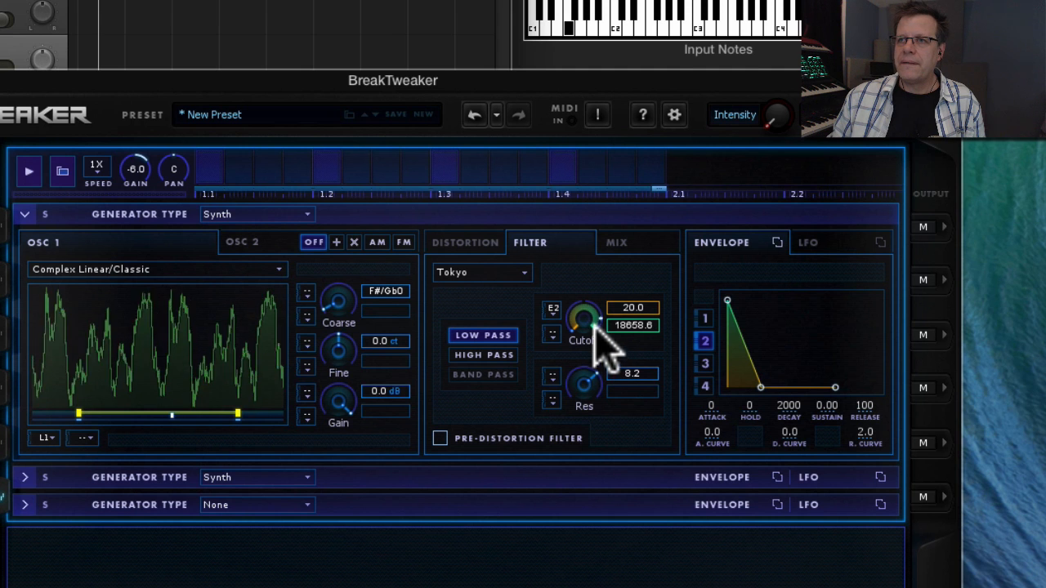
drag(574, 321, 572, 288)
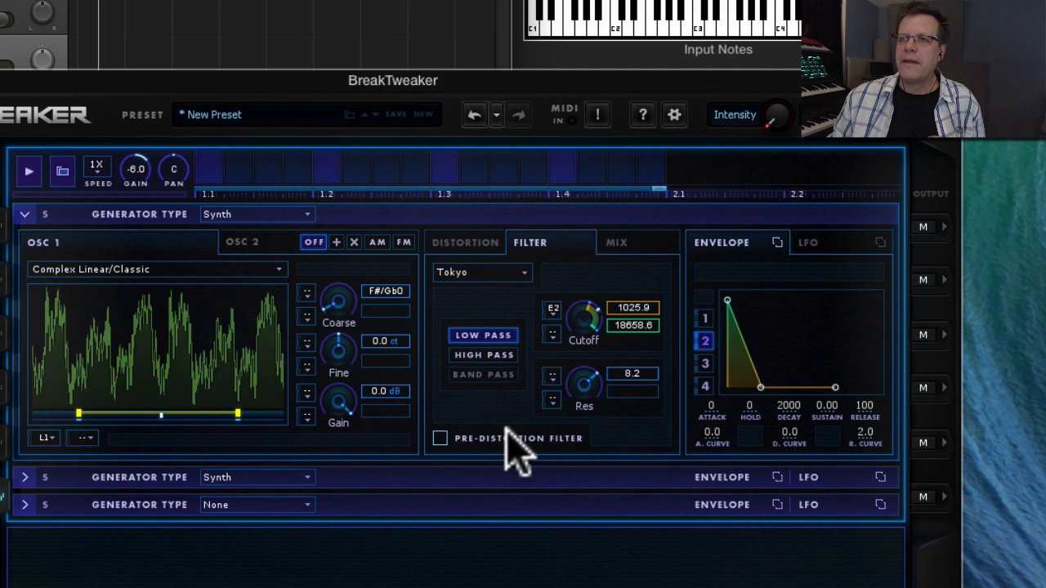
Turn on the pre-distortion filter and reduce the lower limit of the modulated cutoff to 224.4.
click(441, 440)
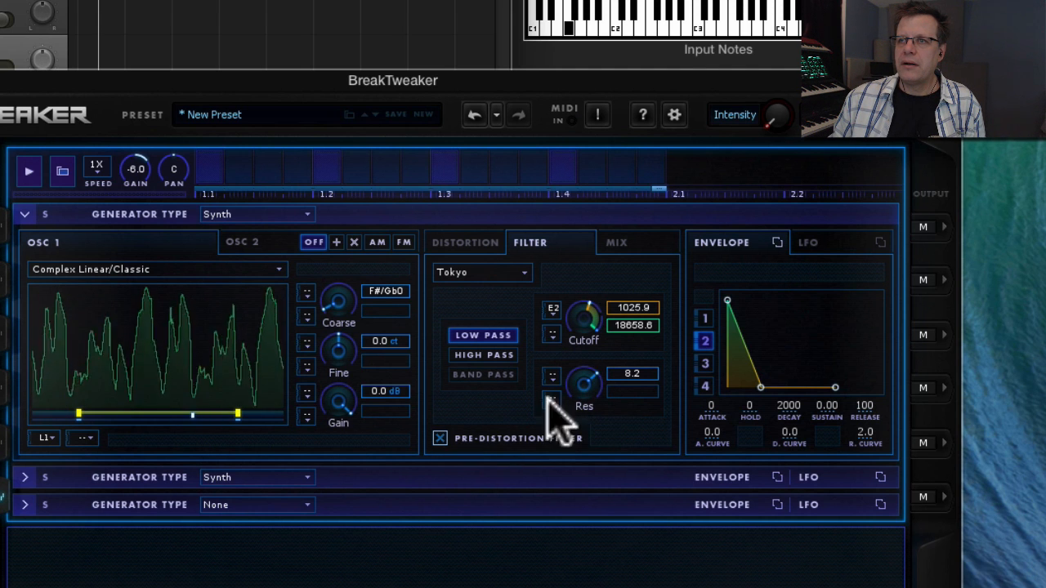
click(586, 309)
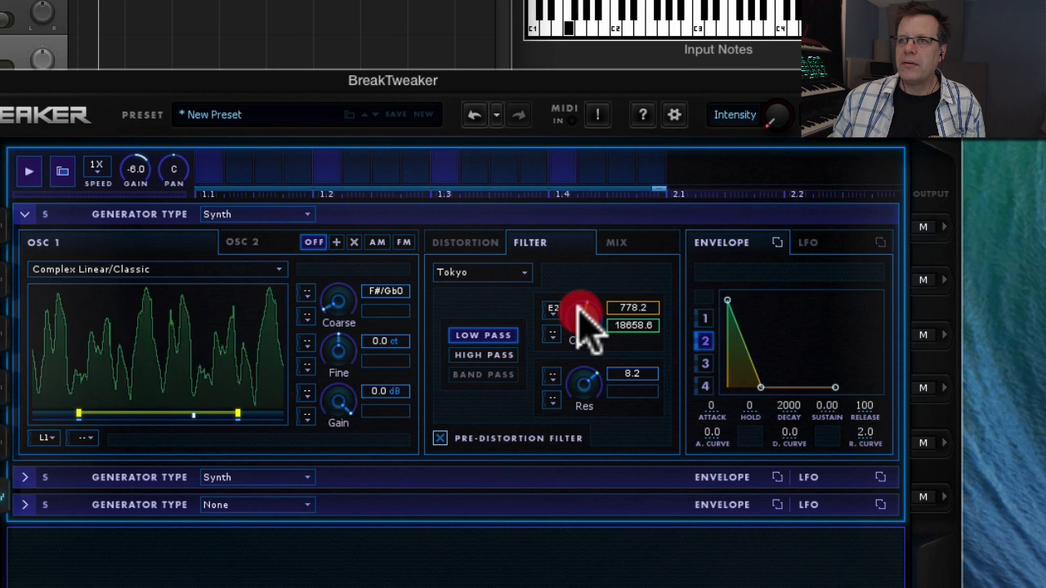
click(441, 440)
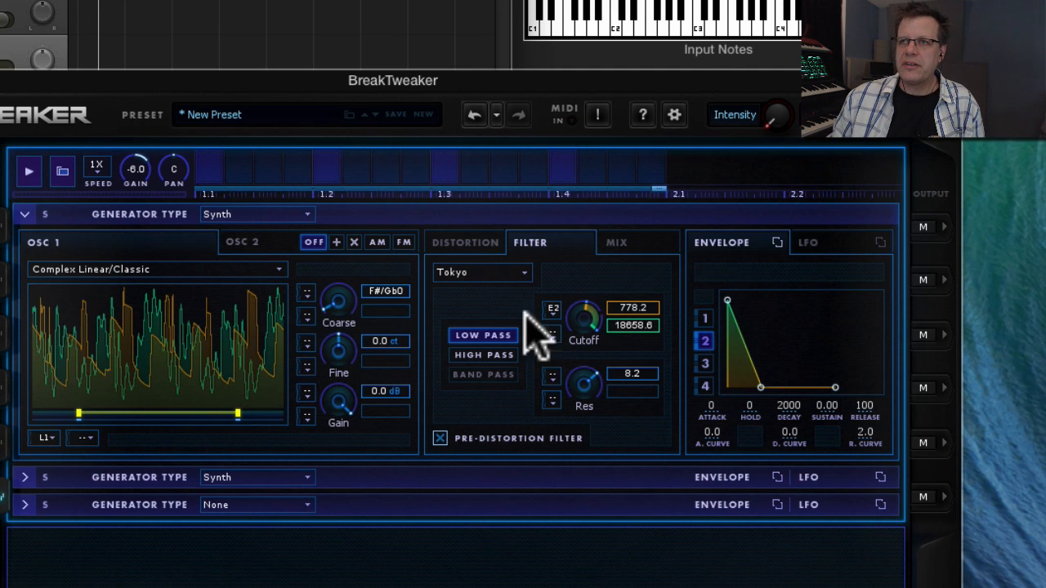
click(439, 439)
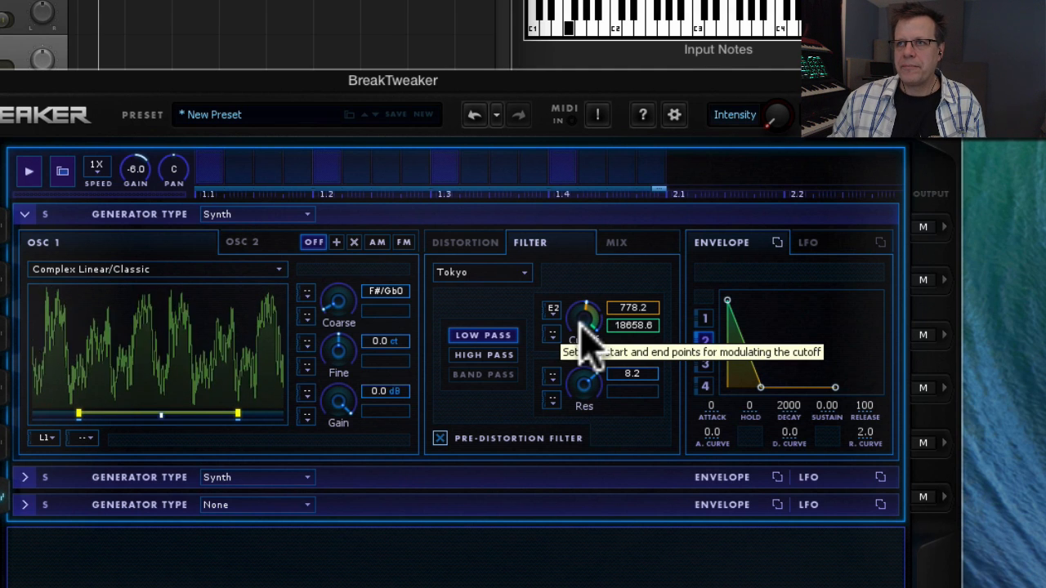
drag(595, 303, 583, 338)
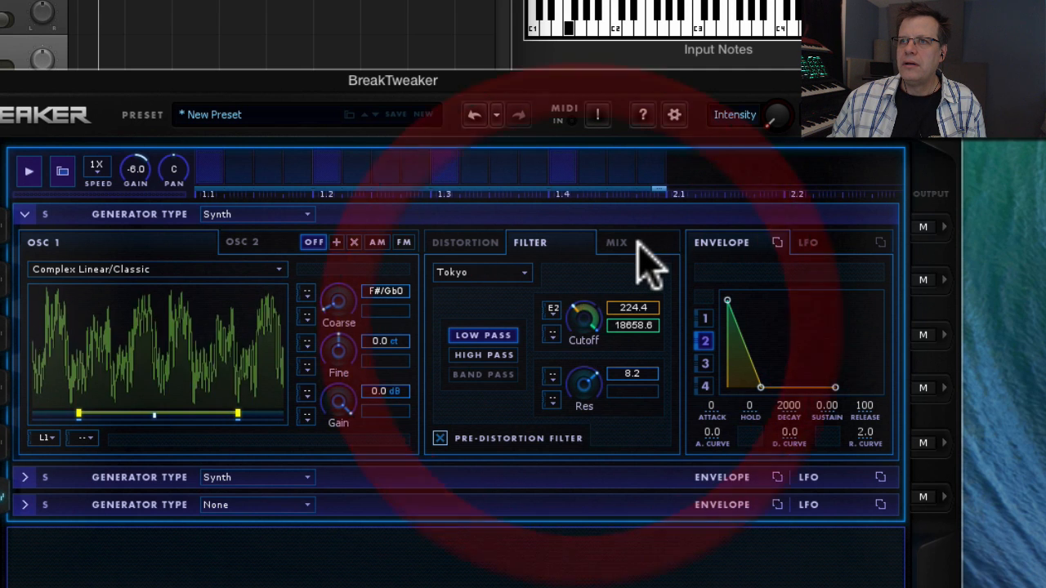
Assign LFO 2 to the synth's pan in the mix settings and widen its modulation range to 100L and 100R.
click(618, 243)
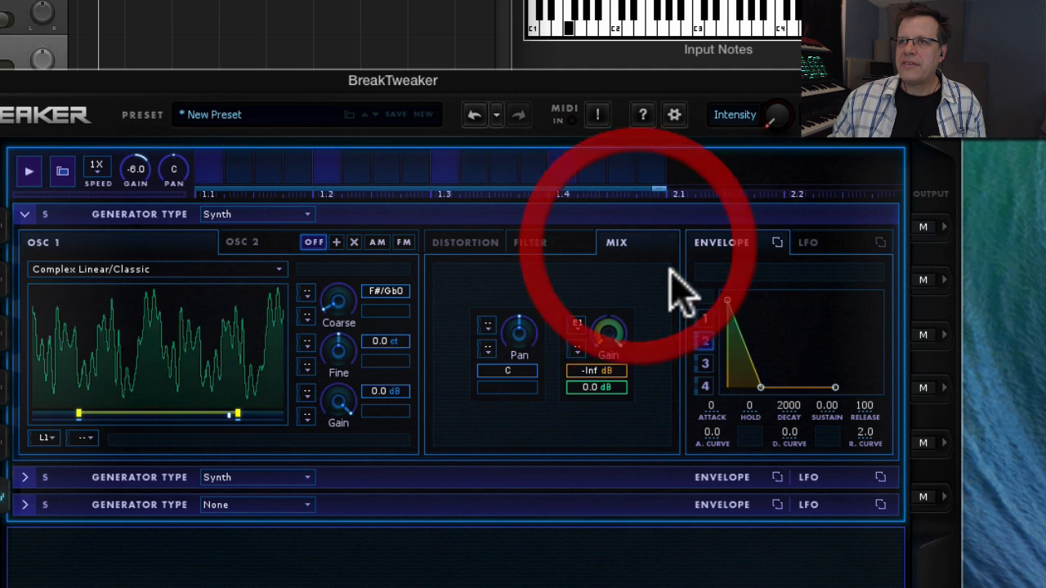
click(508, 388)
click(489, 327)
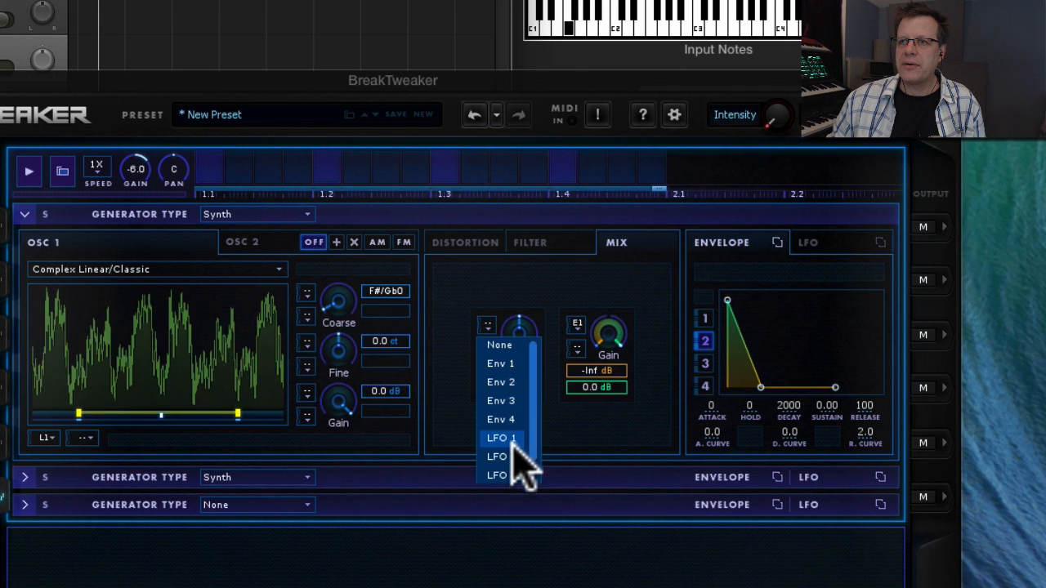
click(509, 455)
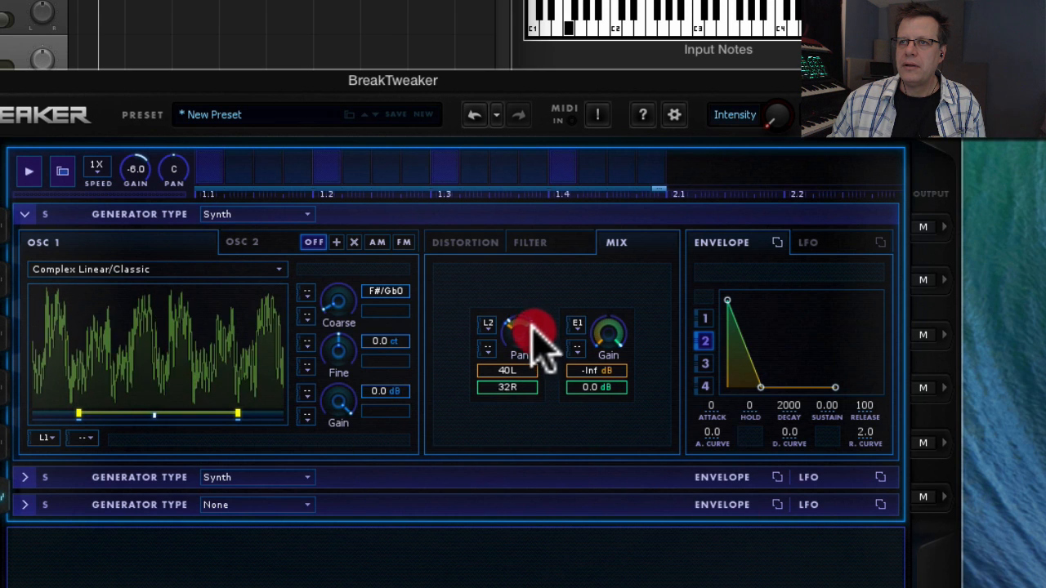
drag(538, 295, 540, 291)
drag(509, 328, 496, 350)
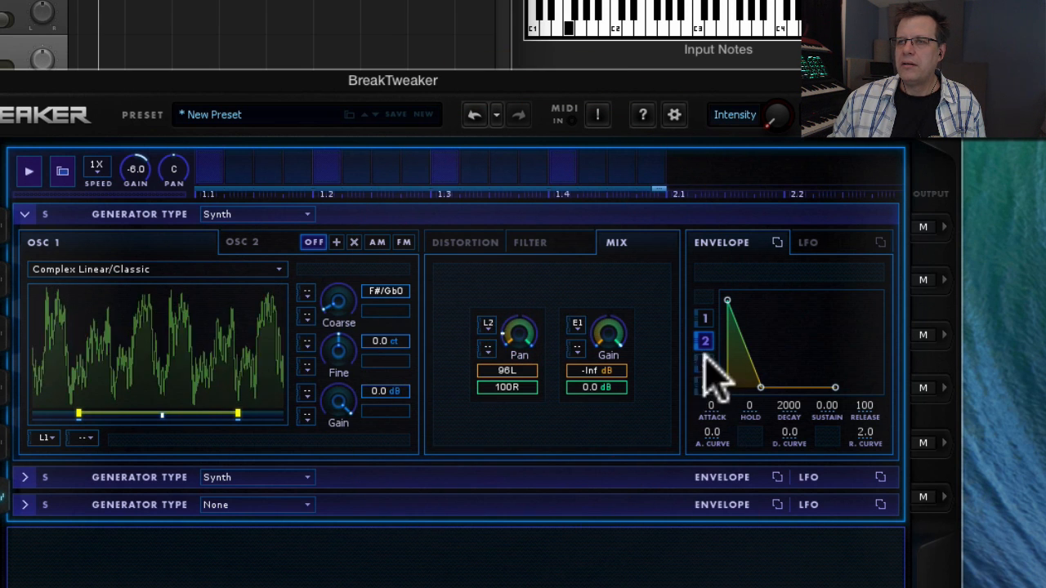
Bring up LFO 2 and sync its rate to the tempo.
click(808, 242)
click(705, 341)
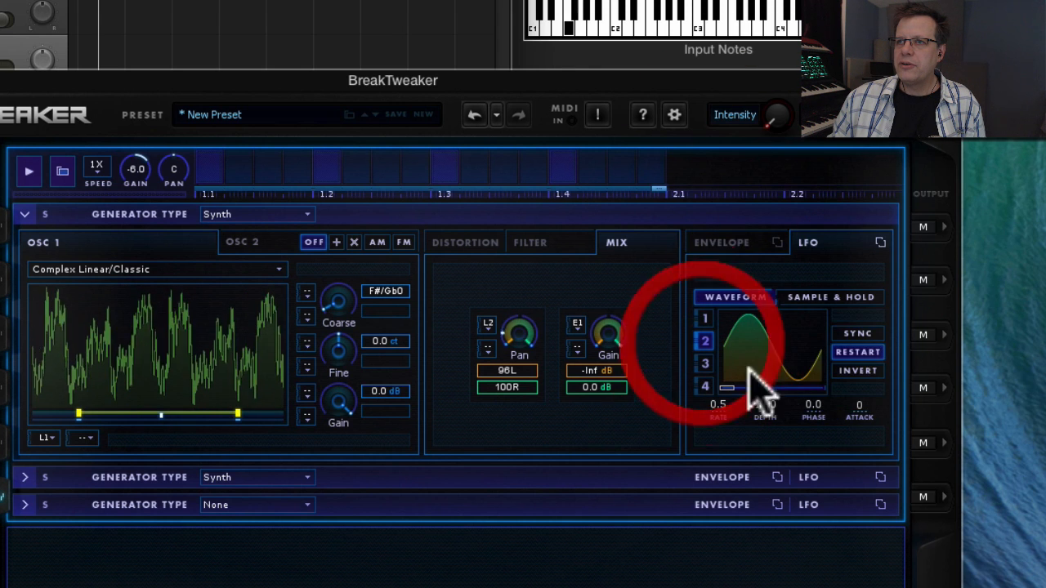
click(857, 333)
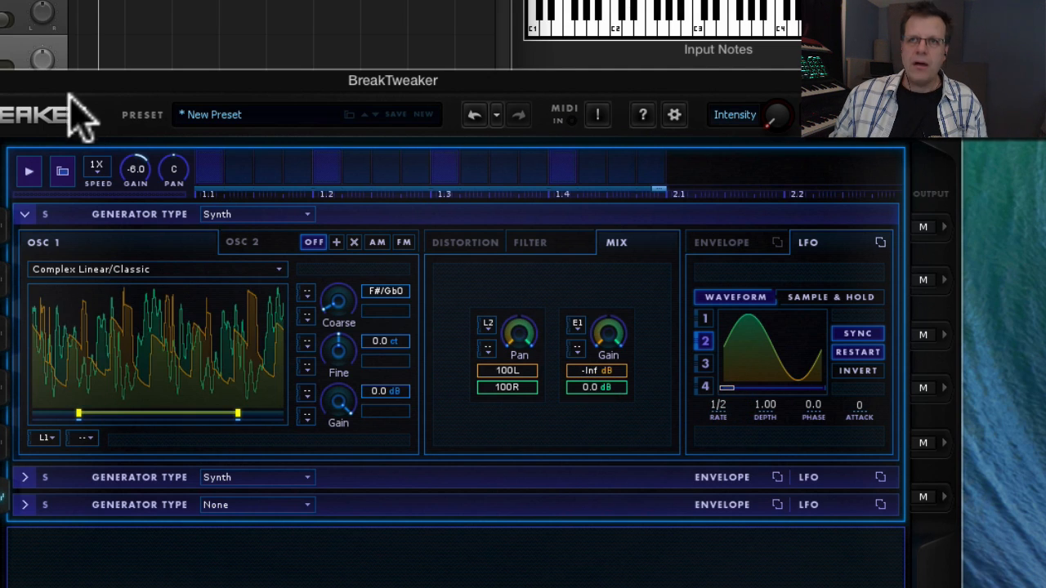
Return to the full sequencer and place Sub Kick steps on all four beats of the bar.
click(2, 496)
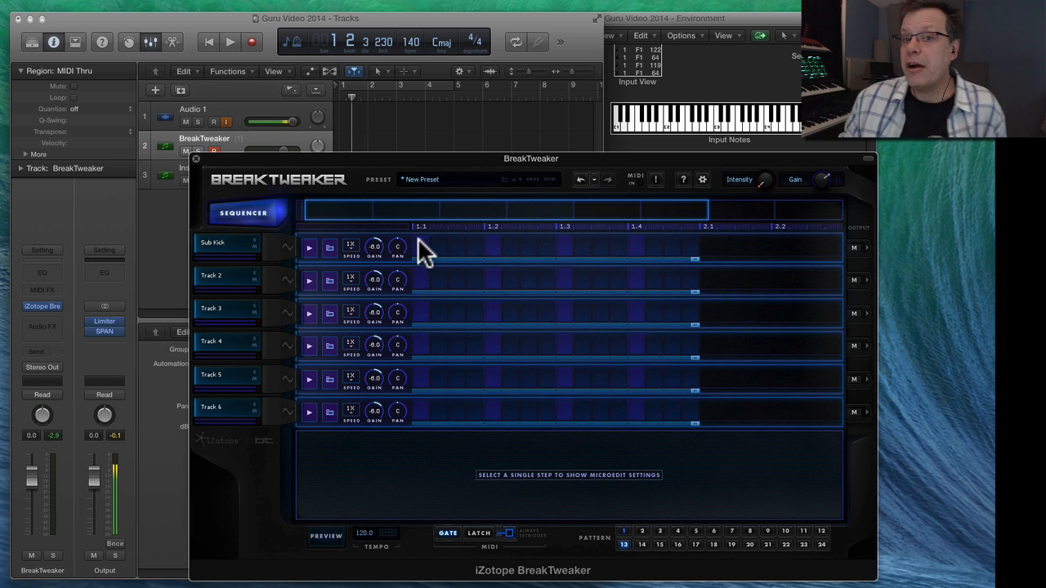
click(420, 244)
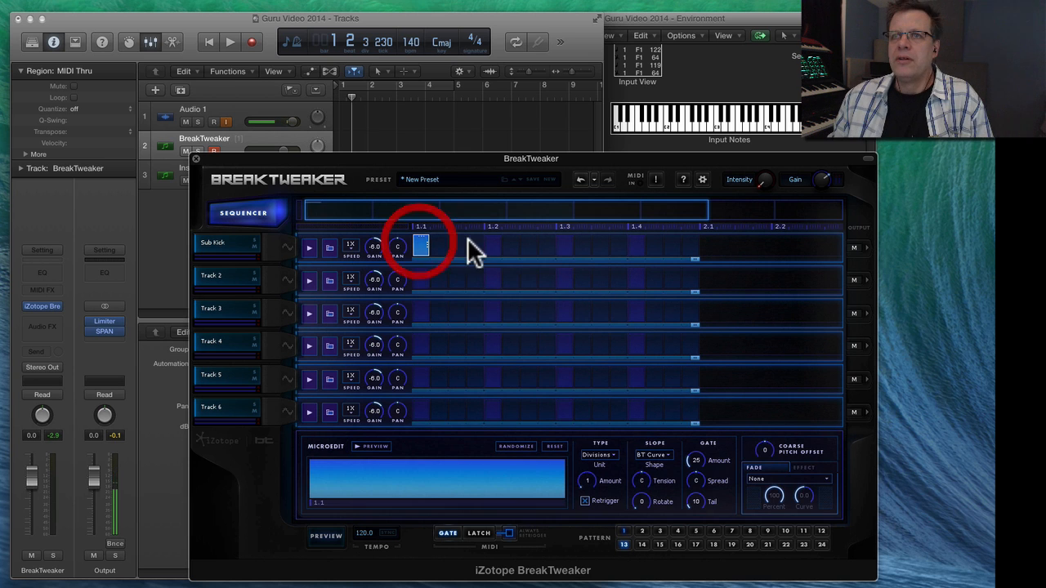
click(565, 245)
click(637, 246)
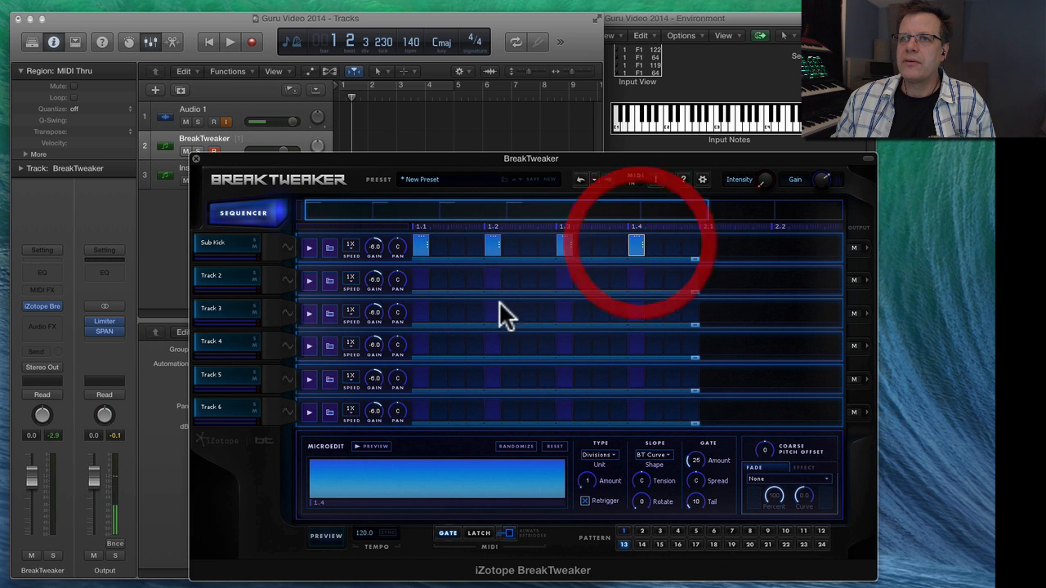
Place Track 2 steps on beats 2 and 4, and eighth-note Track 3 steps that skip the offbeat of beat 3.
click(493, 277)
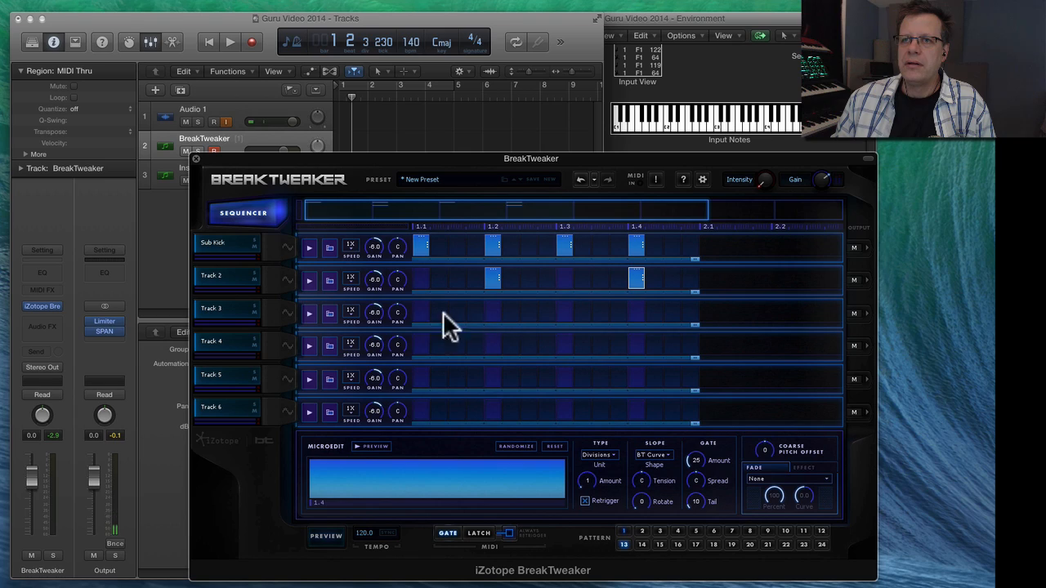
click(458, 310)
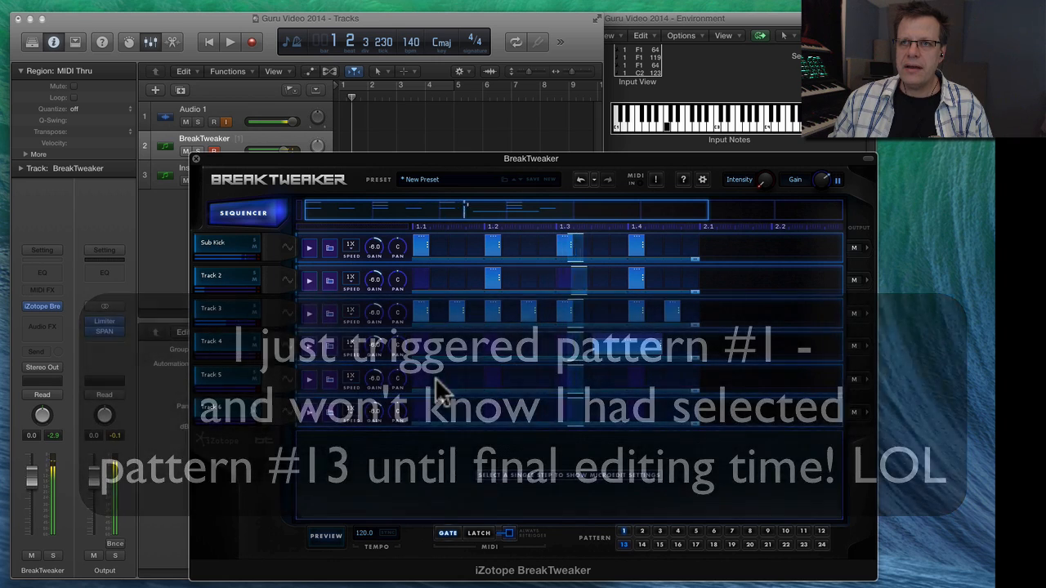
Place a step at 1.1 on Track 5, remove the extra step after it, and lengthen the first to one full beat.
click(453, 376)
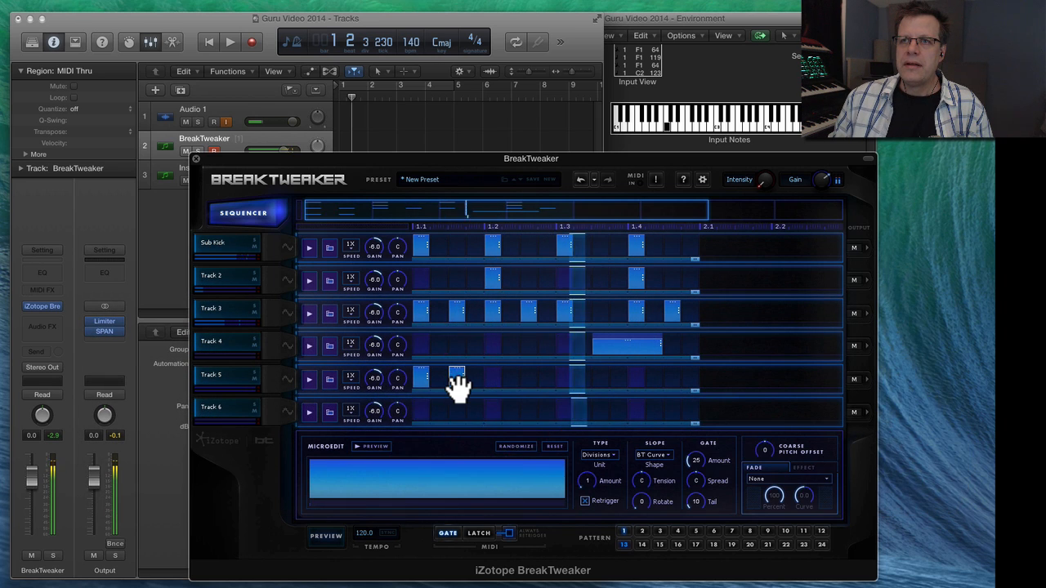
click(457, 378)
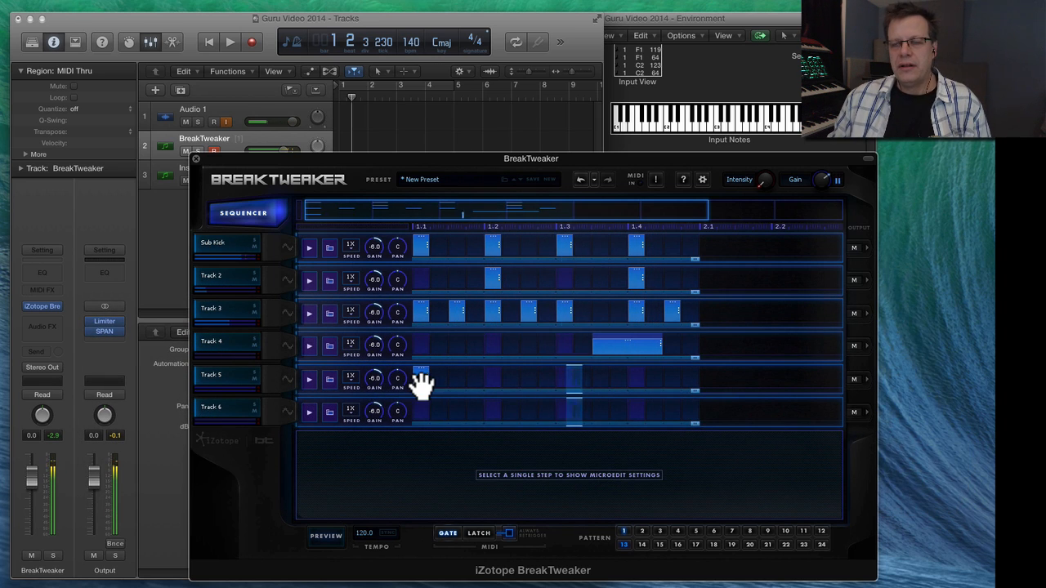
drag(427, 377, 476, 381)
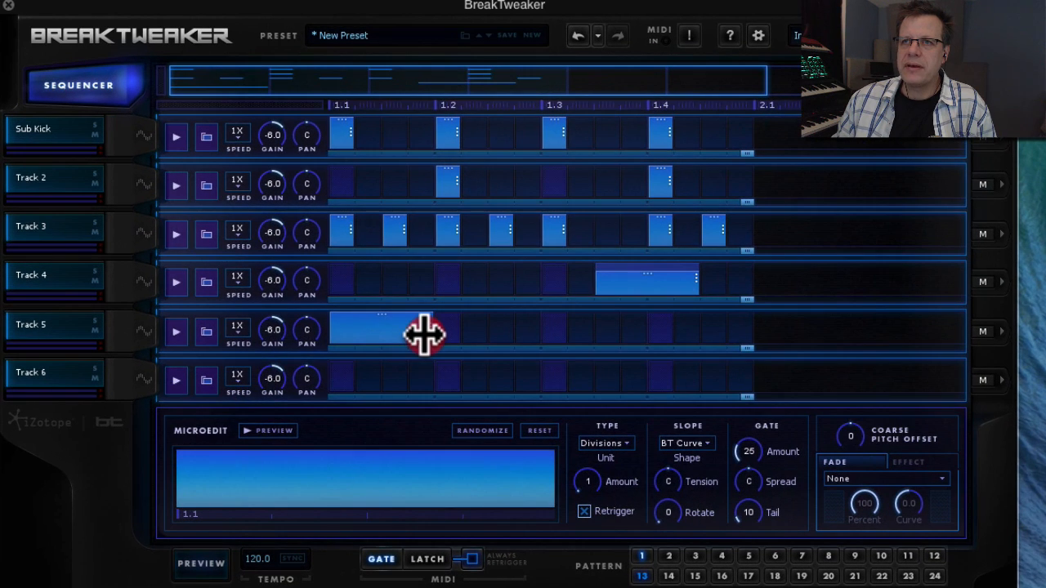
Divide Track 5's one-beat step into 16 microedit divisions and play the pattern to hear it.
click(373, 335)
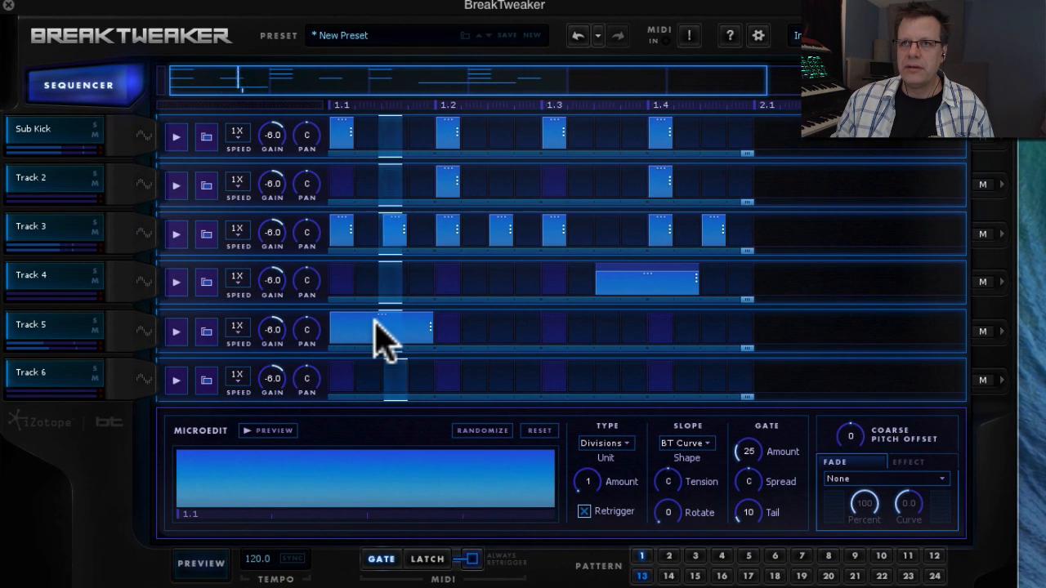
click(376, 330)
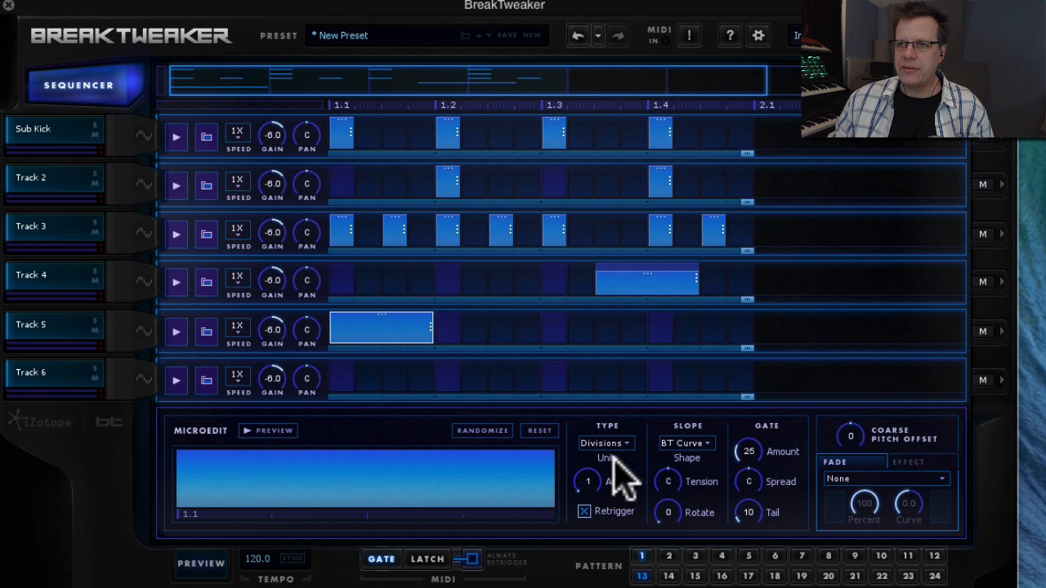
drag(593, 484, 595, 488)
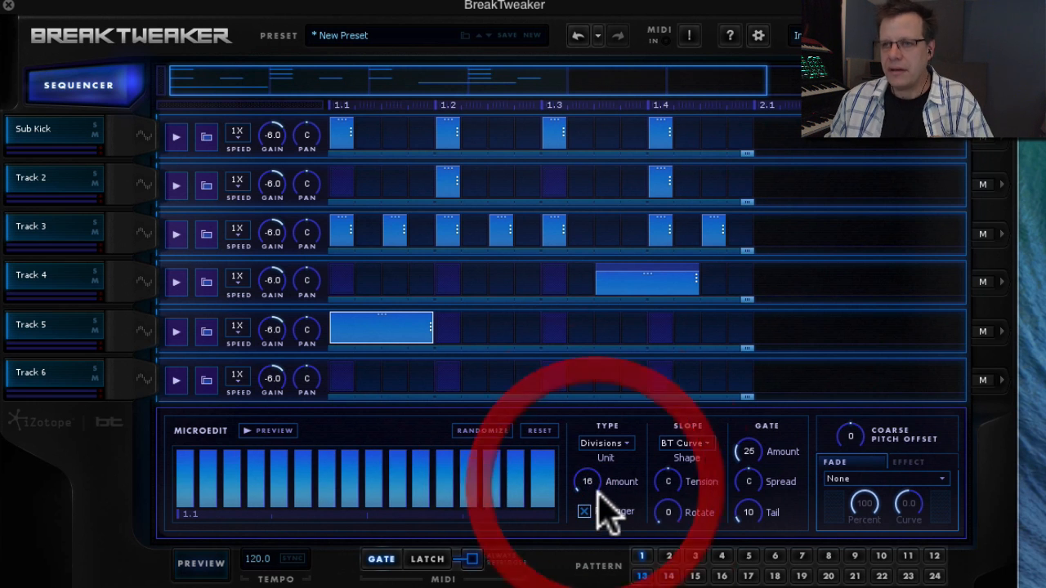
key(space)
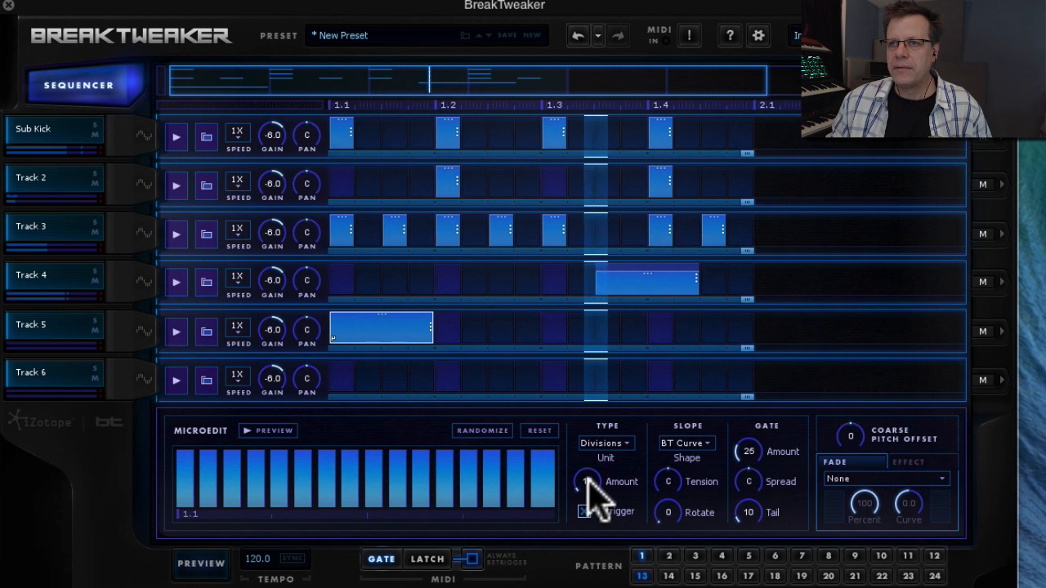
key(space)
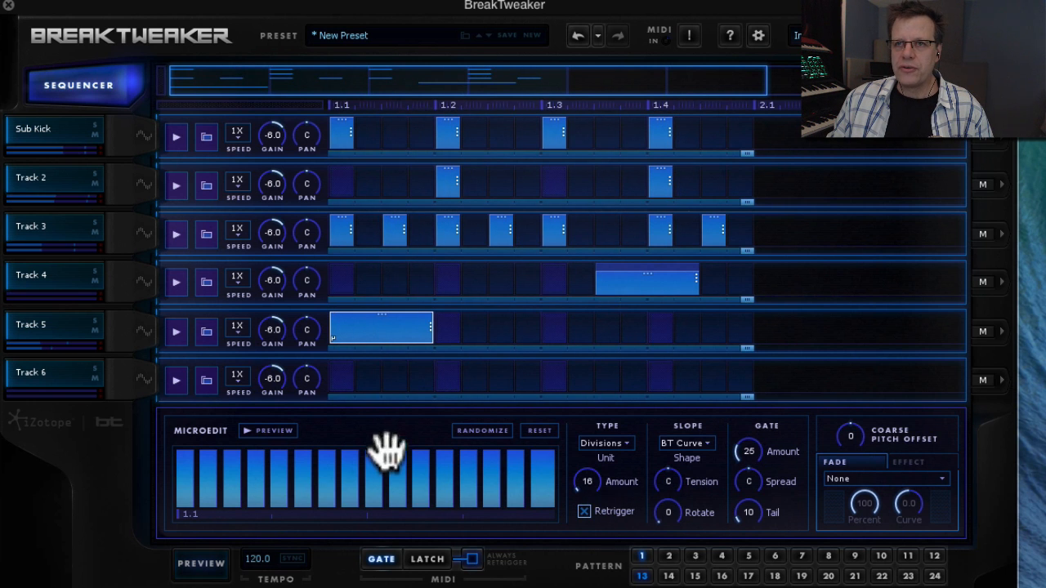
Set the microedit slope tension of Track 5's first step to 70R and preview the result.
click(273, 431)
drag(679, 478, 681, 419)
click(278, 431)
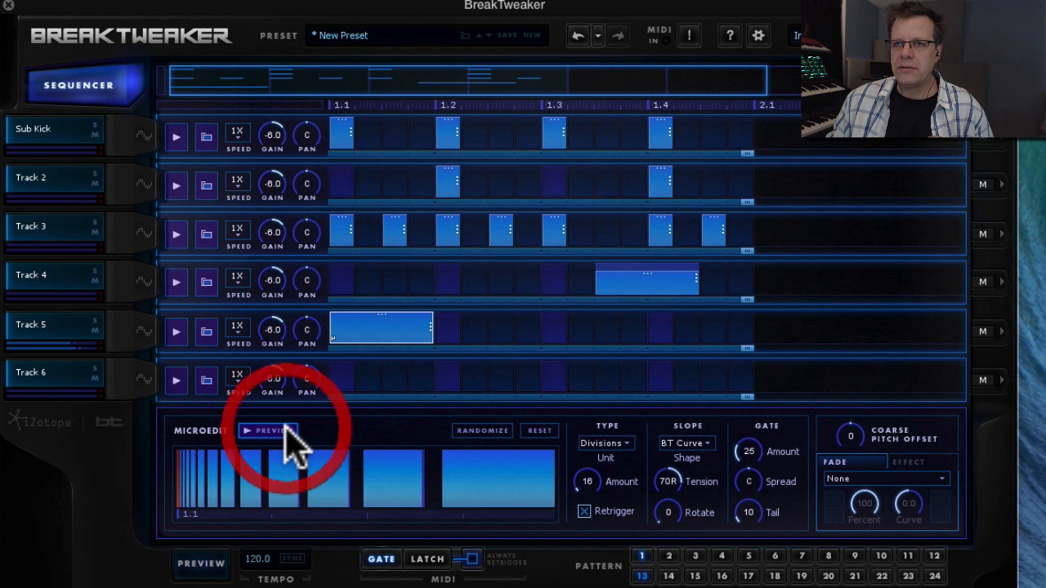
Fill Track 5 with short eighth-note steps from beat 1.2 to the end of the bar.
click(449, 330)
click(501, 330)
click(556, 330)
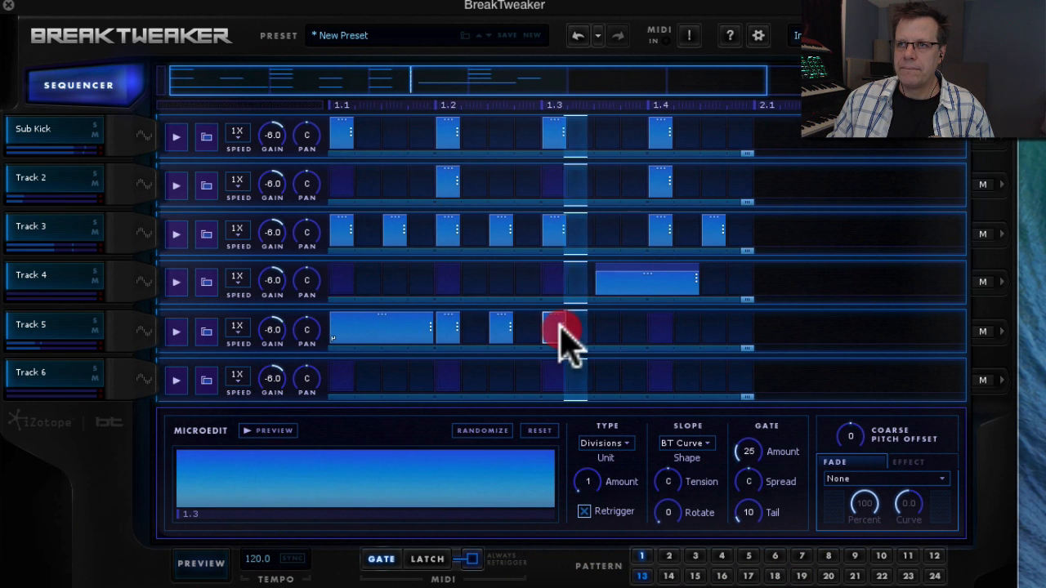
click(607, 330)
click(660, 330)
click(712, 330)
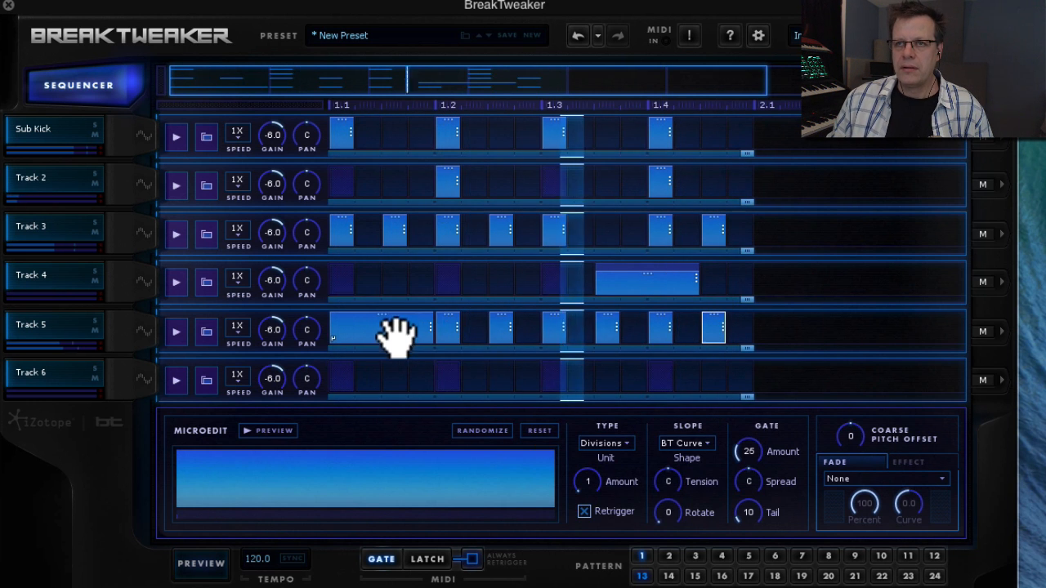
Increase the microedit divisions of Track 5's first step to 24.
click(363, 331)
click(588, 482)
drag(595, 478, 593, 474)
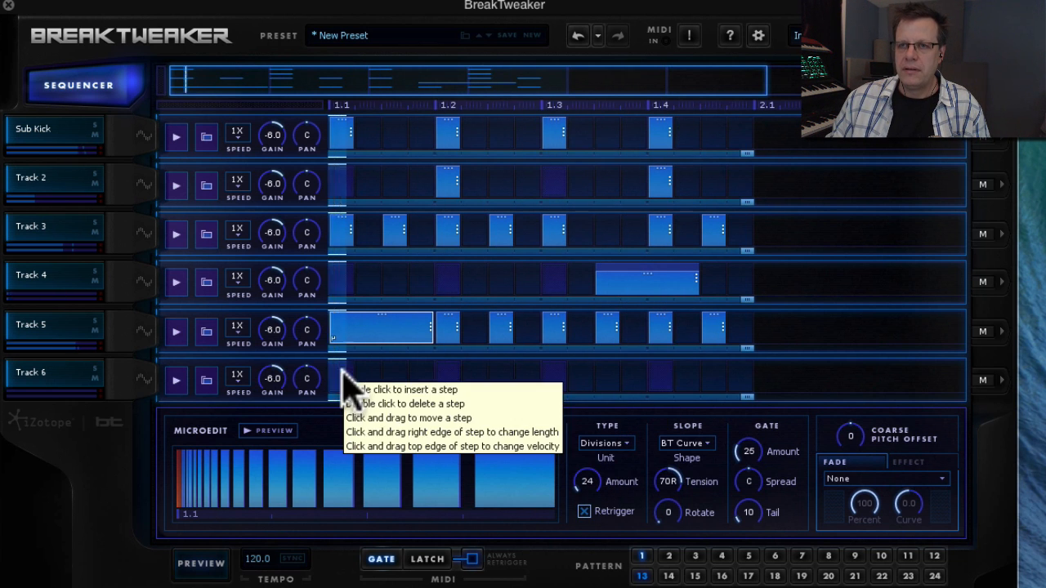
Add a step spanning the whole bar on Track 6 and divide it into 4 microedits.
drag(346, 376, 758, 382)
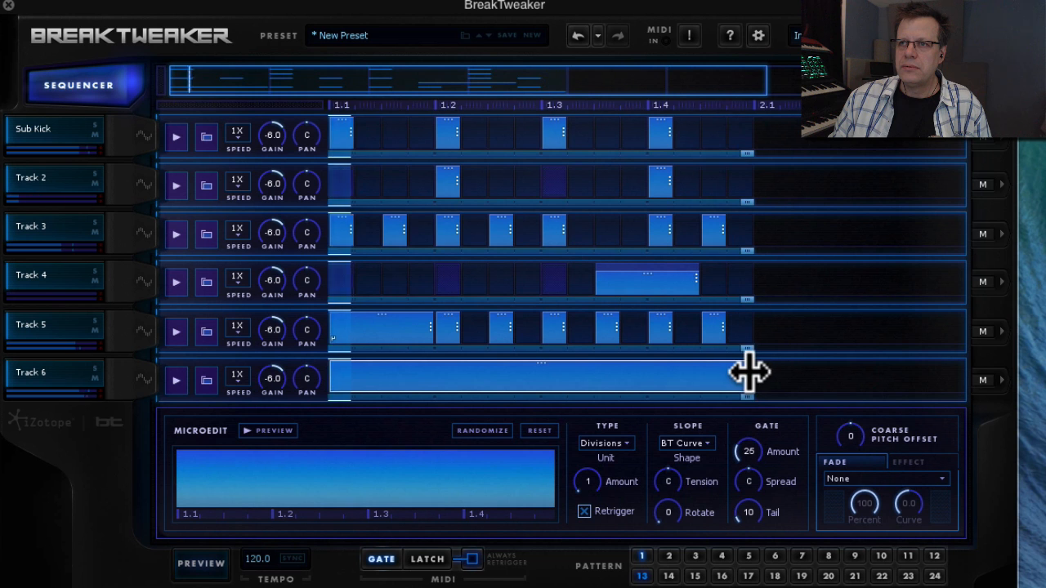
drag(586, 482, 587, 482)
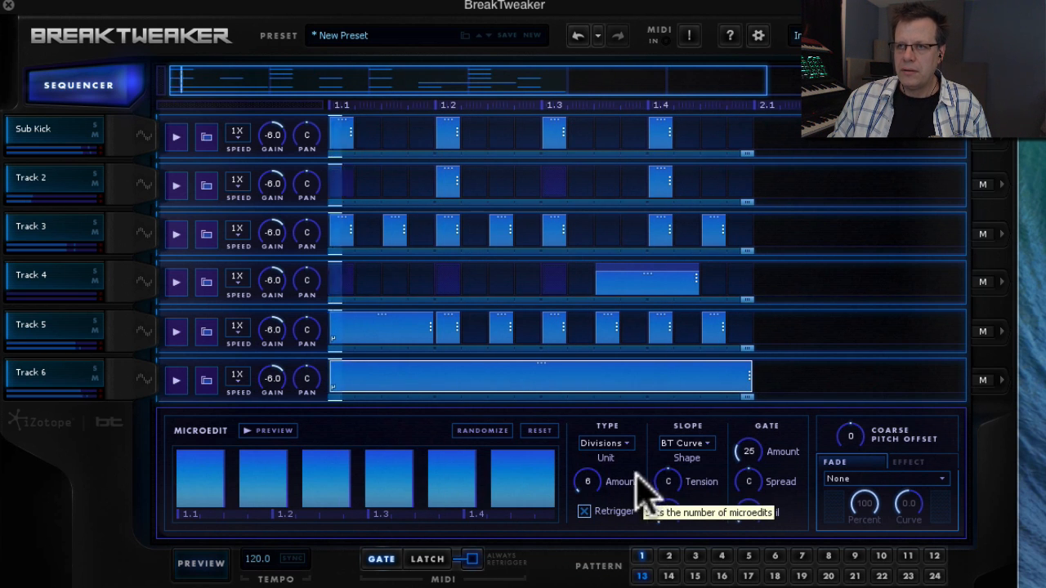
drag(586, 482, 604, 494)
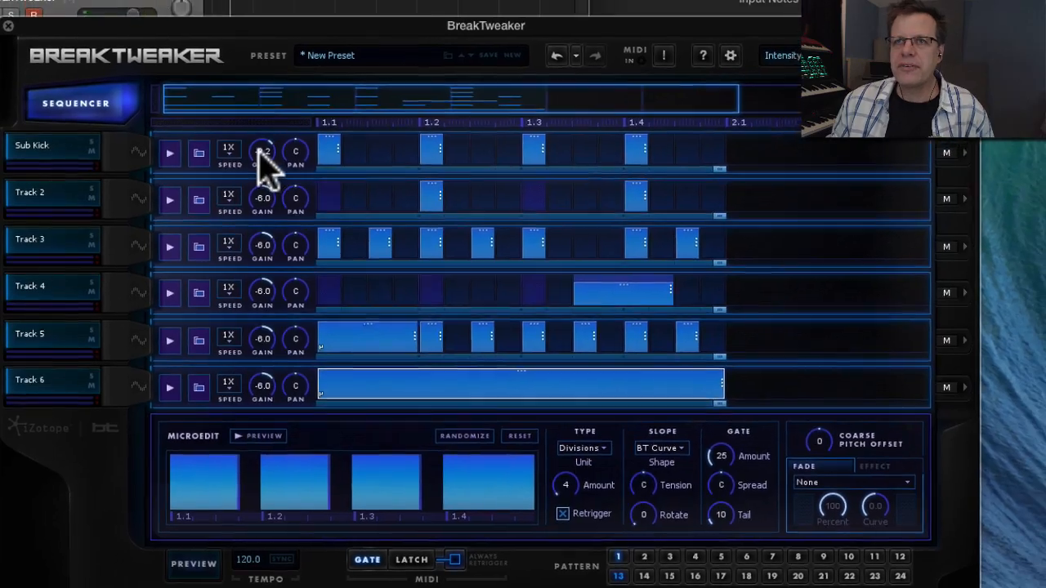
Raise the Sub Kick track's gain to 0.2 and turn up the global Intensity.
drag(259, 153, 260, 139)
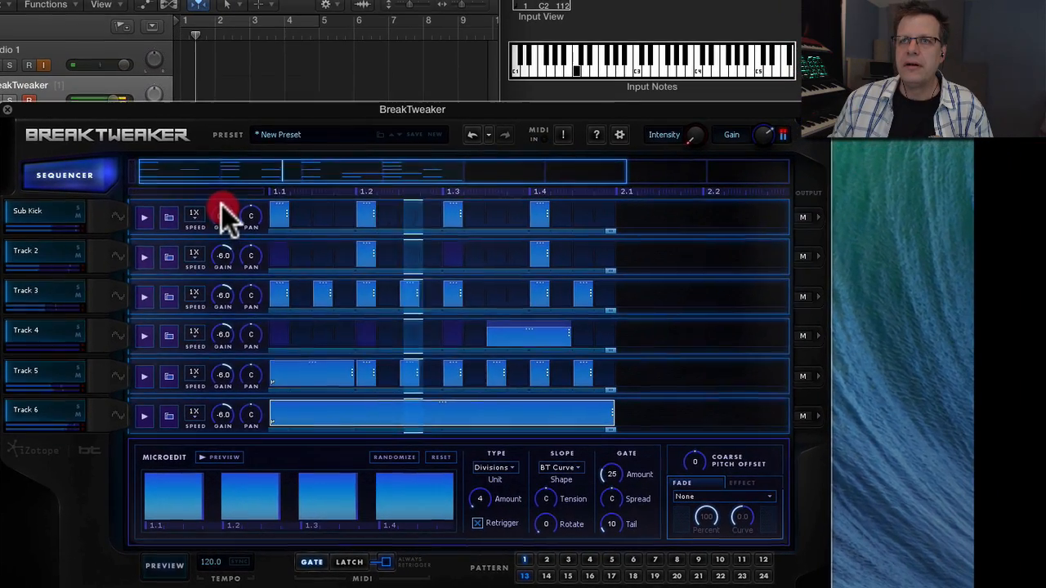
drag(224, 201, 224, 200)
drag(695, 135, 694, 106)
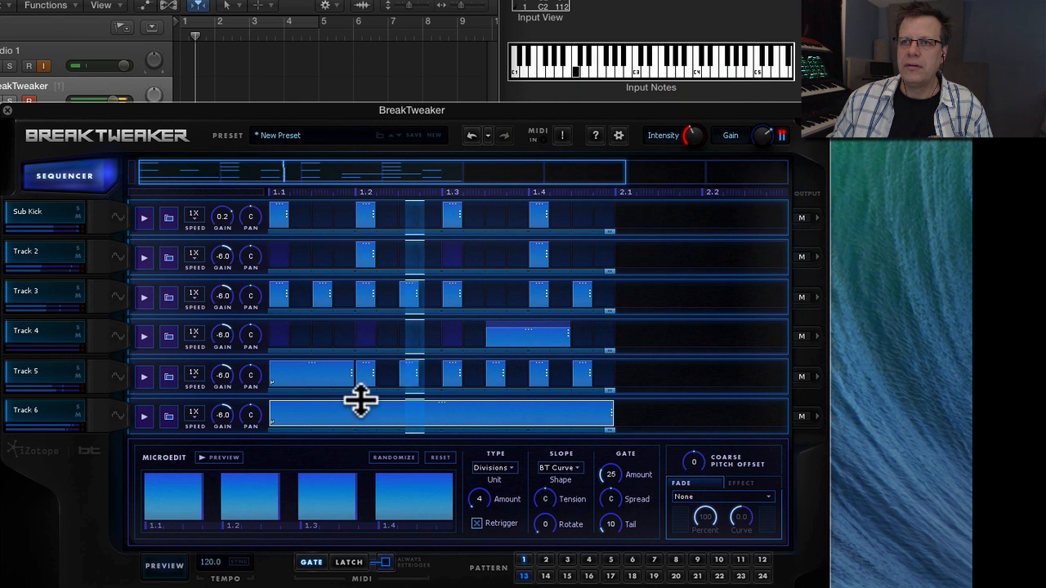
Lower Track 6's gain to -13.4.
drag(222, 425, 218, 426)
click(219, 425)
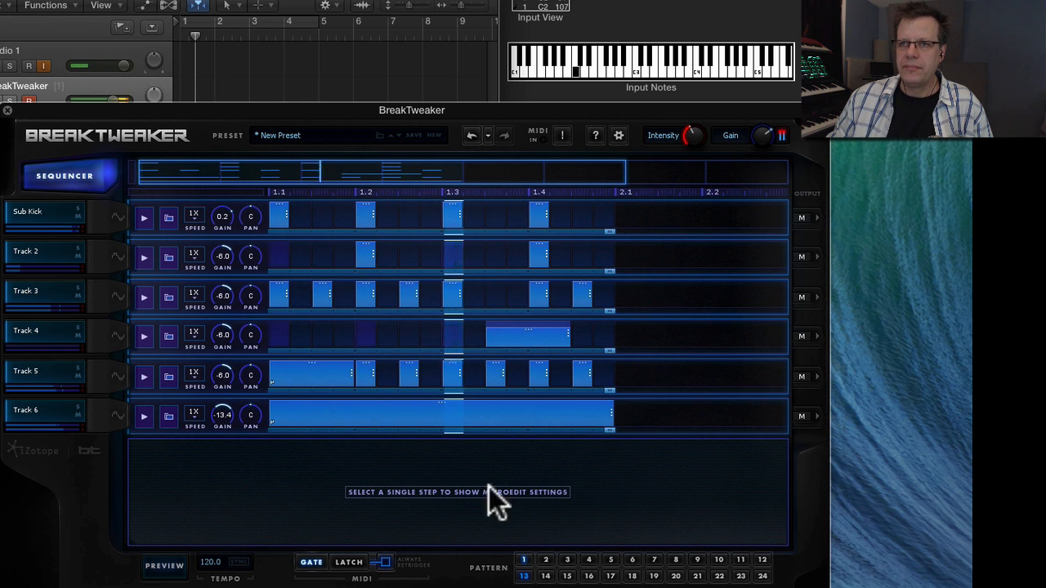
Copy pattern 1 and paste it into pattern 2.
ctrl+click(429, 309)
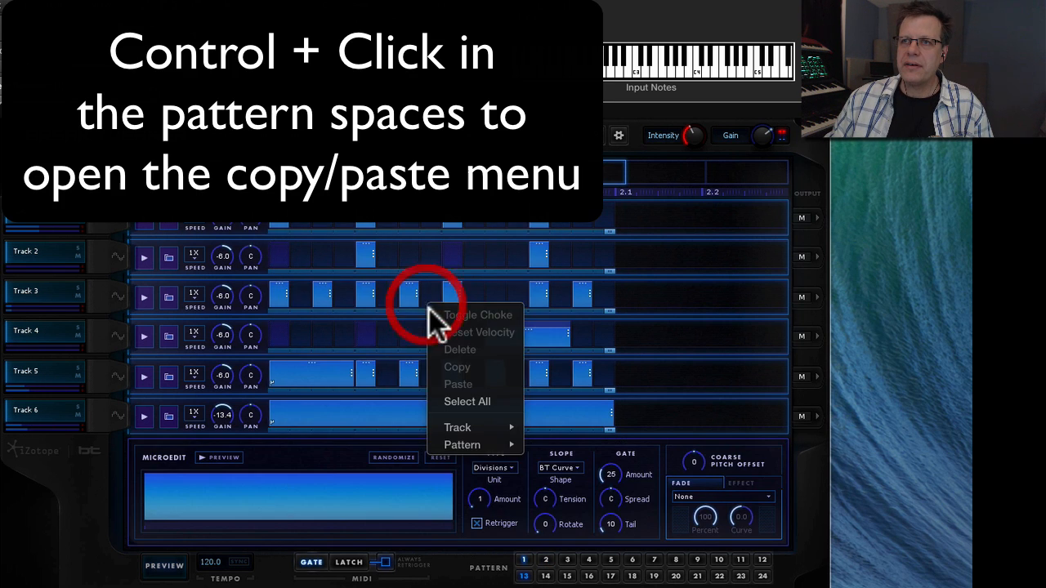
mouse_move(482, 445)
click(596, 448)
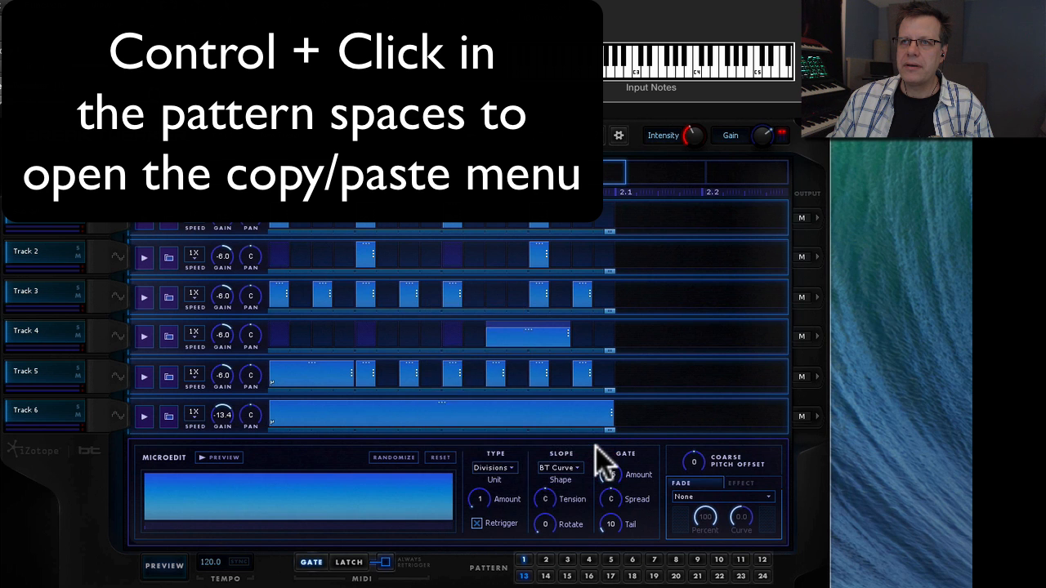
ctrl+click(434, 369)
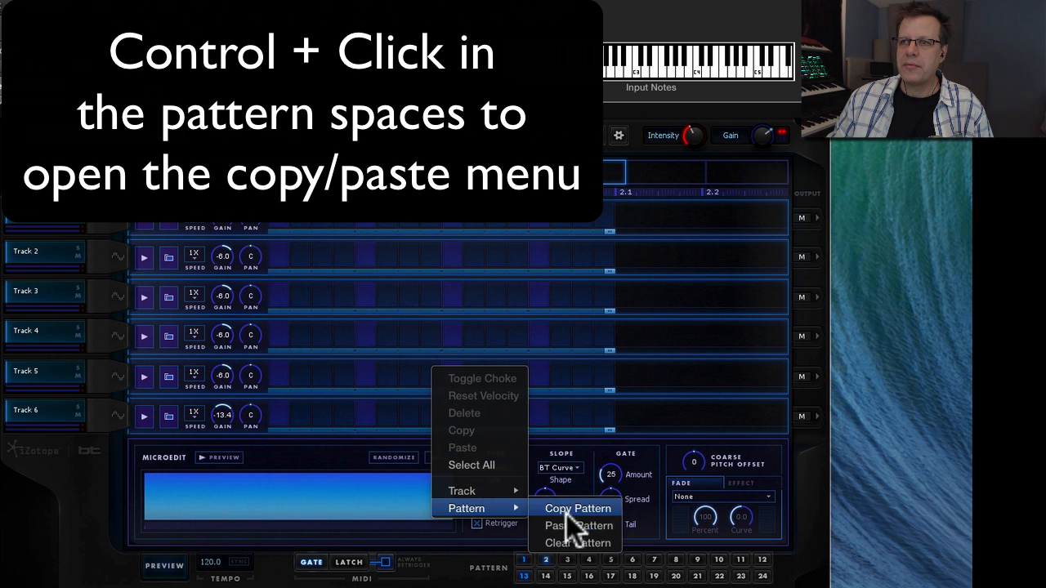
click(576, 525)
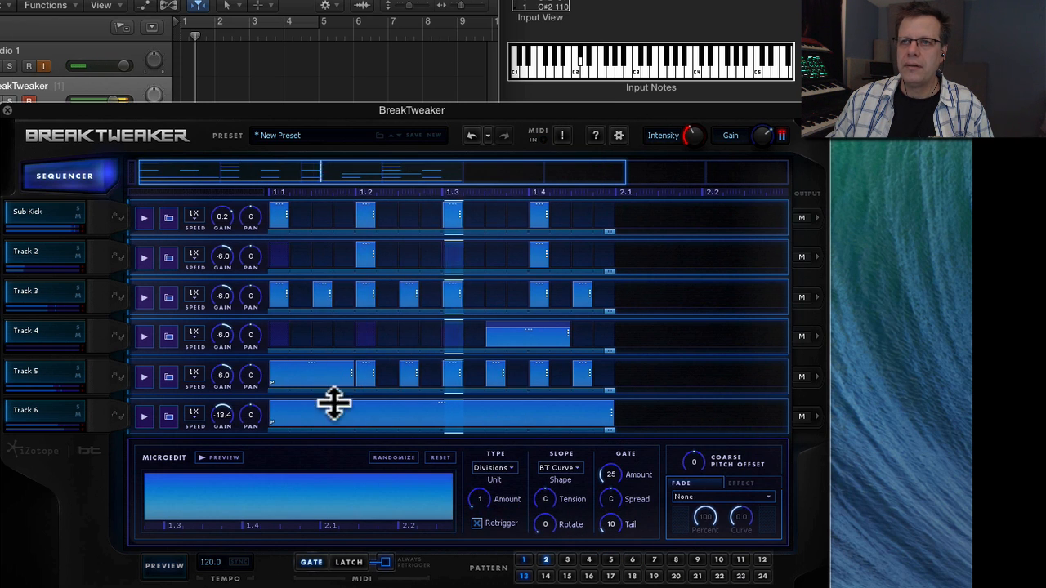
Raise the microedit divisions of Track 6's full-bar step to 52 and skew the slope tension to 100L.
click(501, 416)
drag(482, 497, 487, 479)
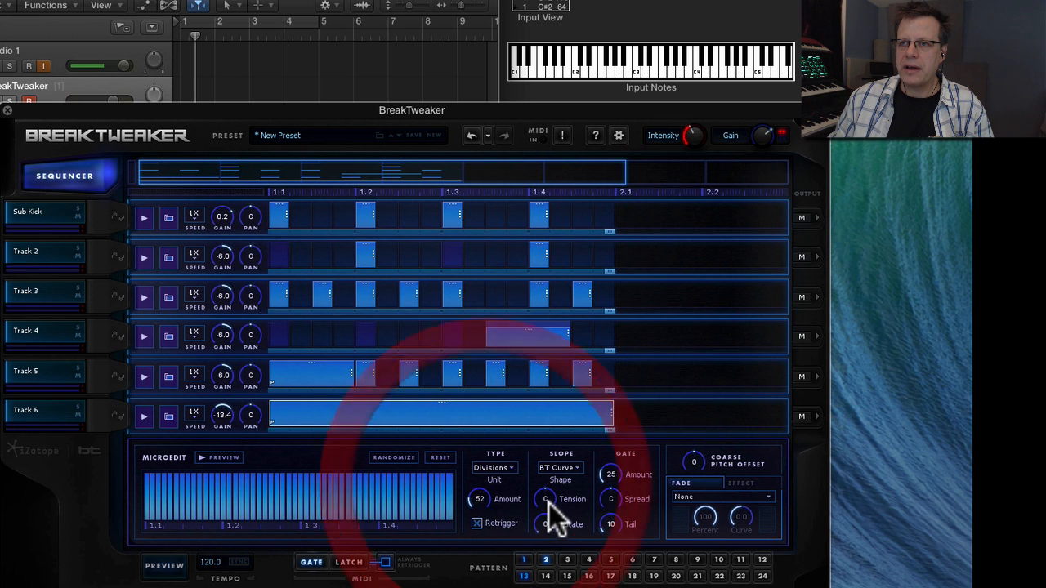
drag(546, 495, 561, 574)
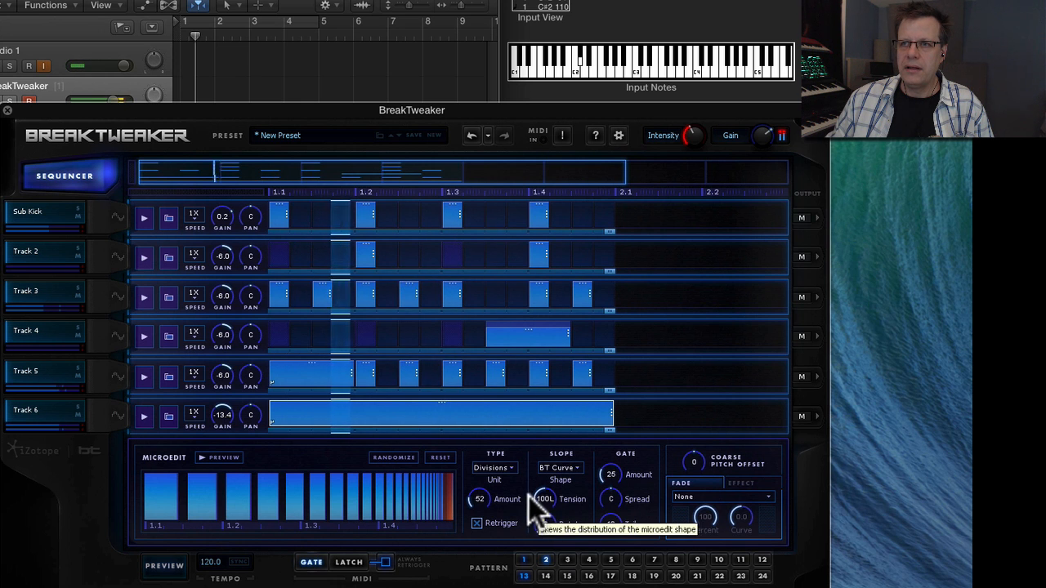
Reset the slope tension to 0, lower Track 6's microedit divisions to 9 and raise them to 73.
double_click(547, 498)
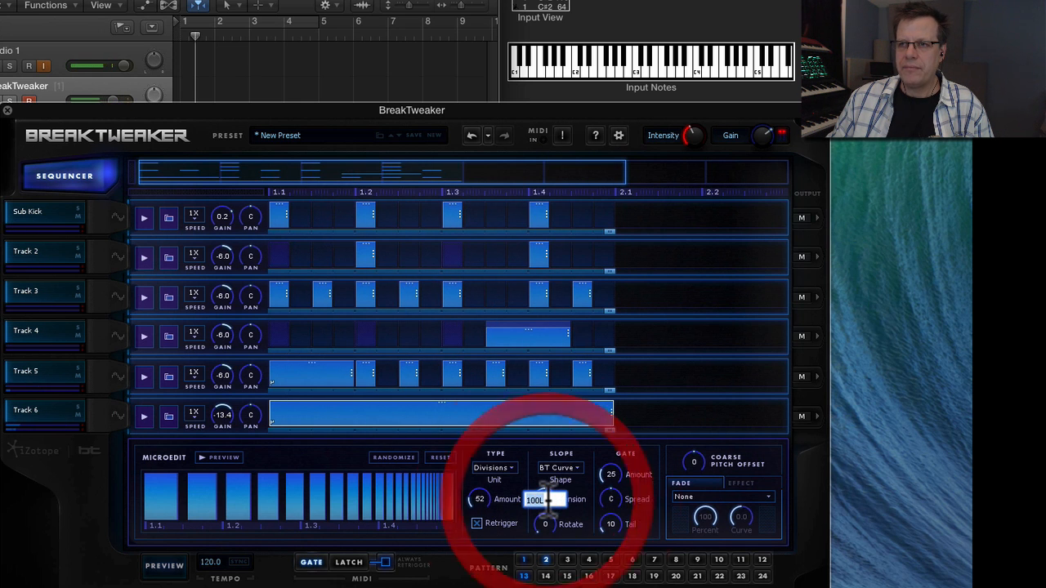
text(0)
key(Return)
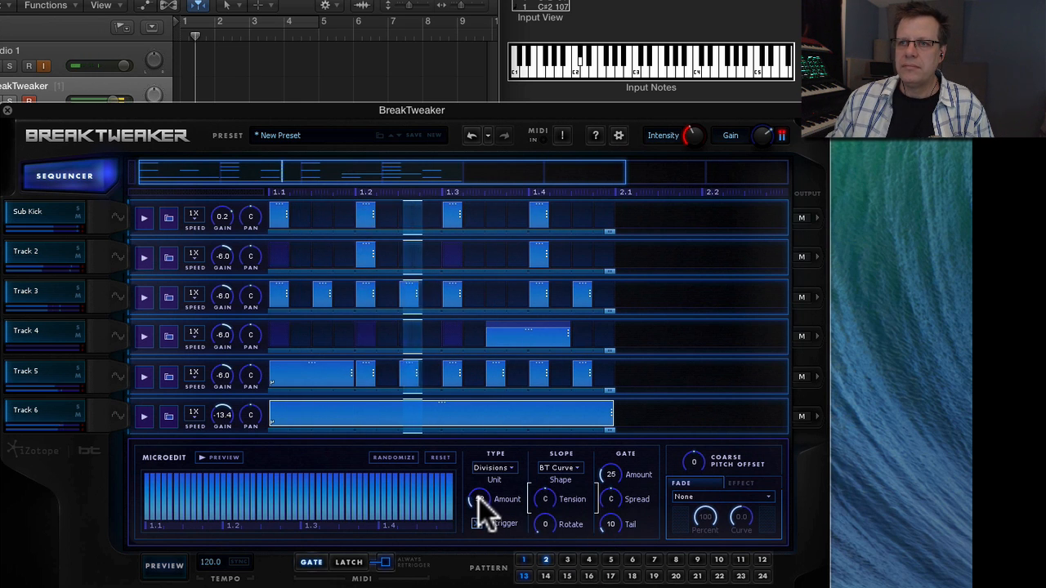
drag(479, 498, 477, 510)
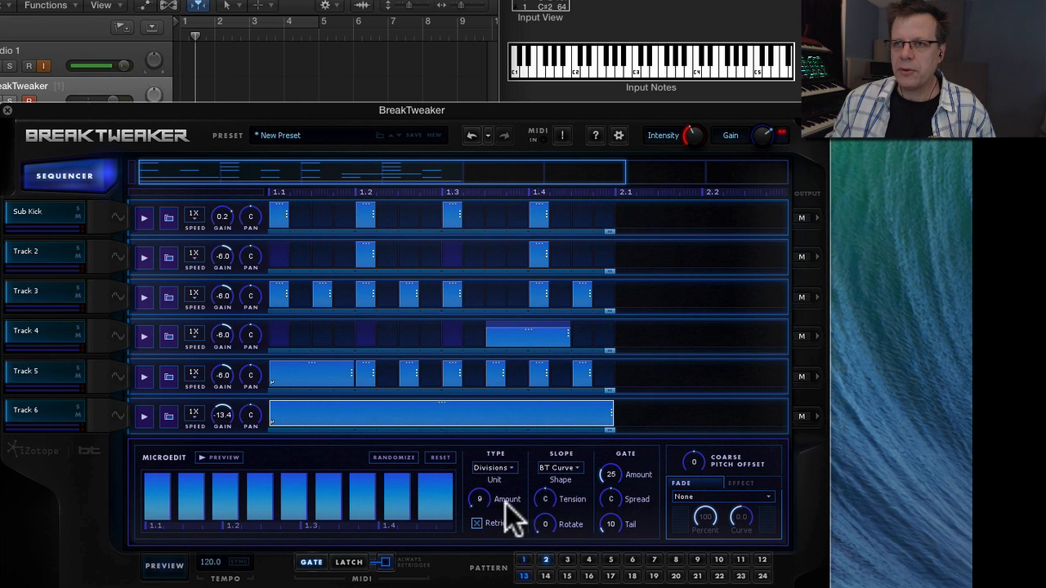
drag(491, 495, 494, 477)
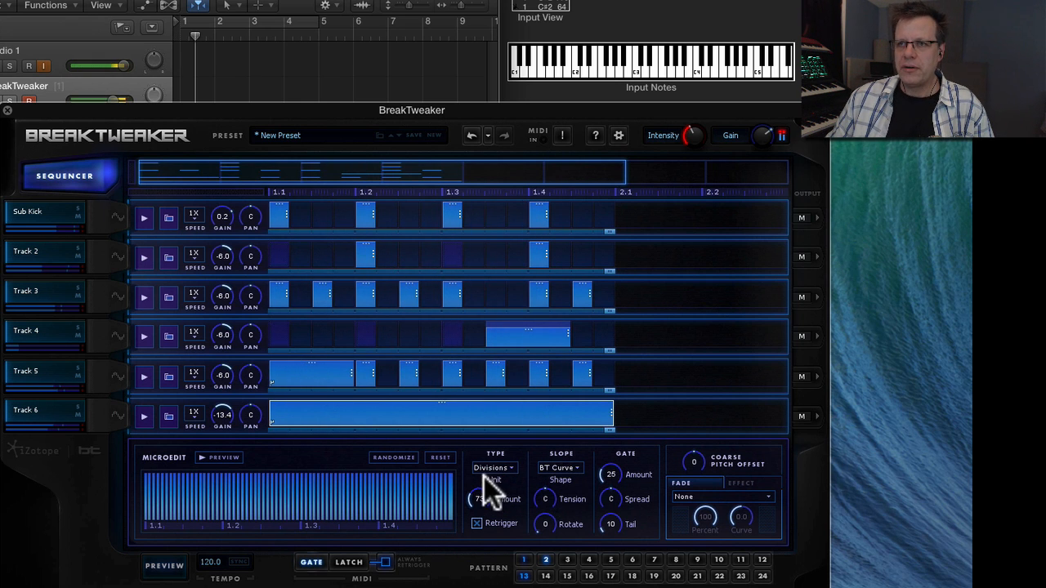
Switch Track 6's microedit type to Pitch with the note at Gb 1.
click(495, 466)
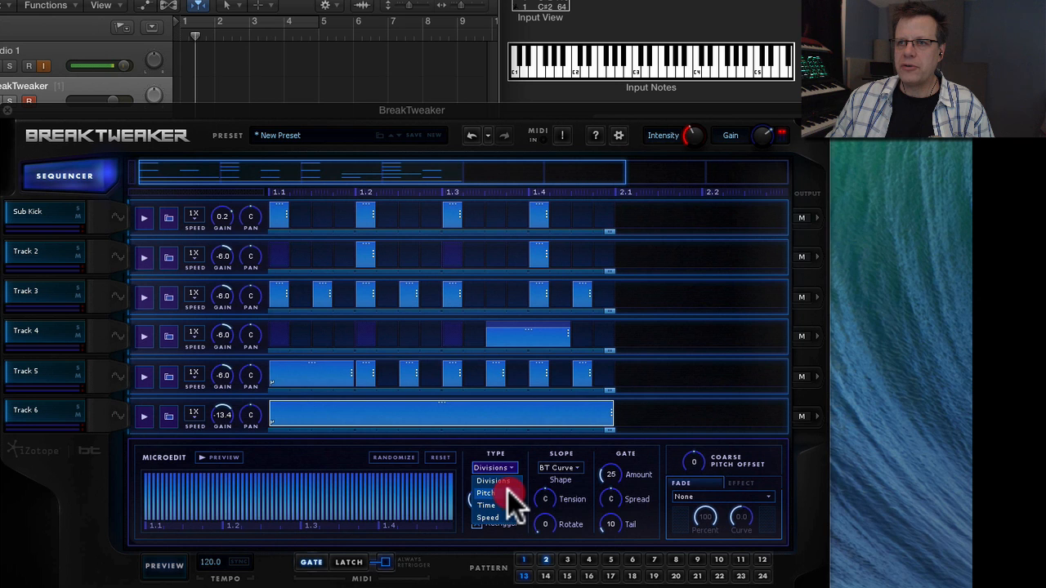
click(507, 490)
drag(485, 495, 485, 486)
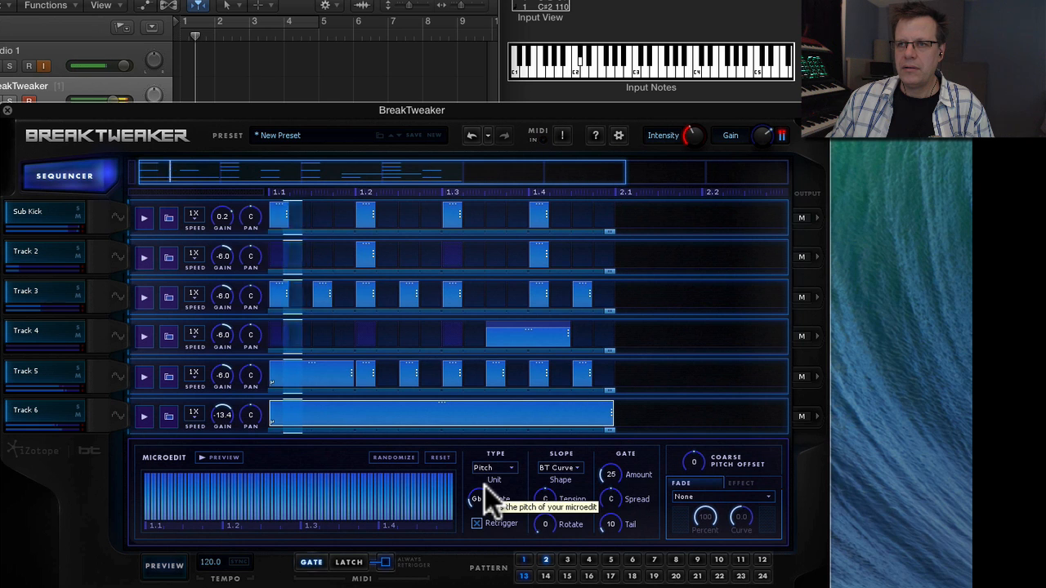
click(485, 486)
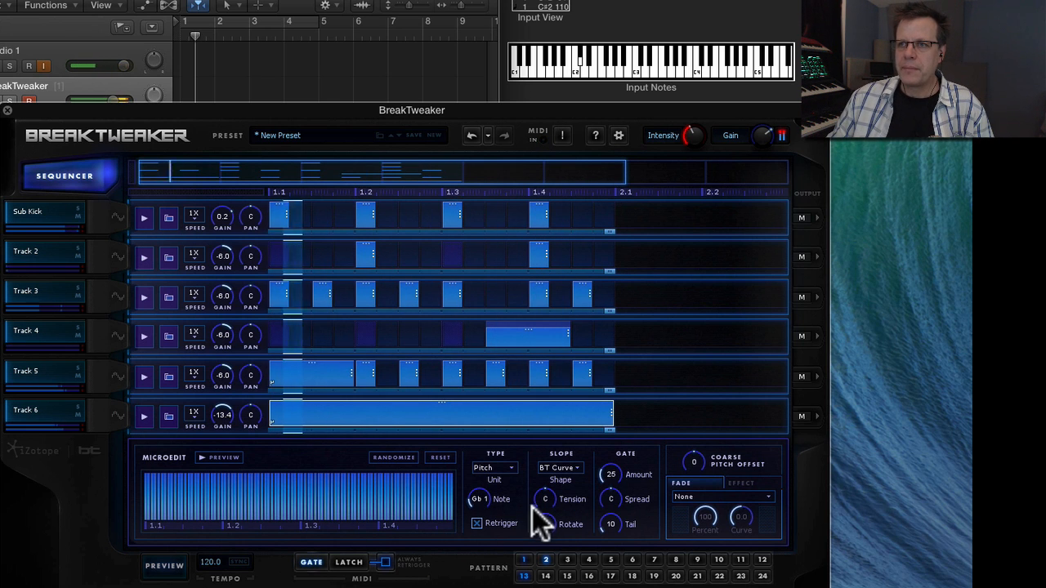
click(496, 467)
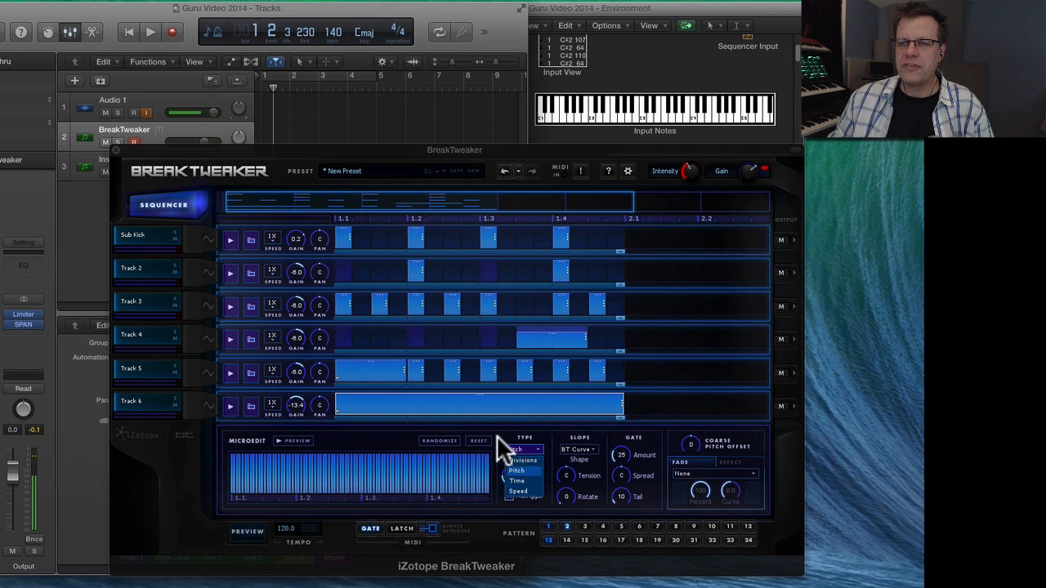
click(463, 454)
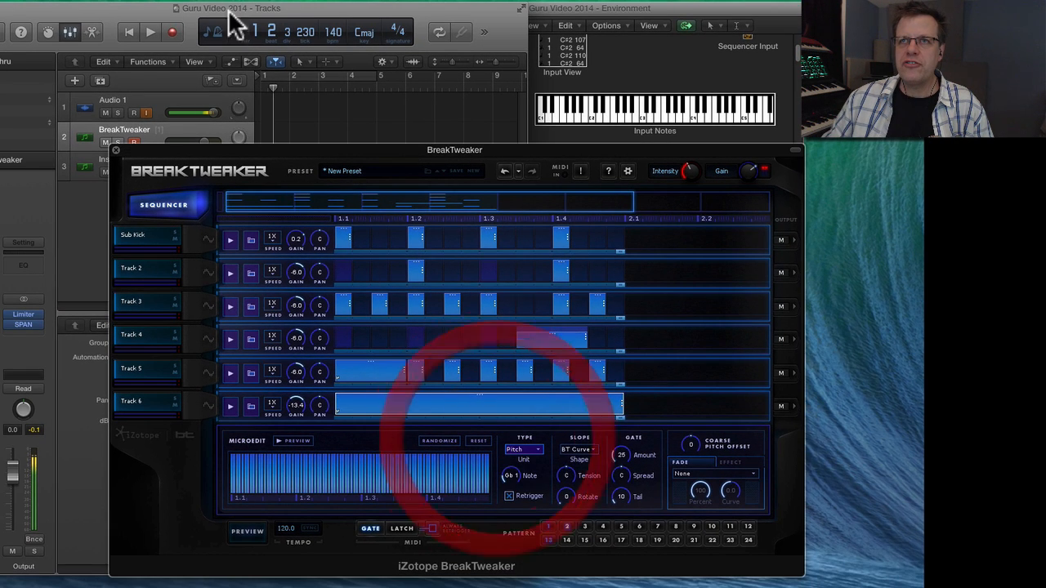
Switch Track 6's microedit type back to Divisions and raise the amount to 139.
click(524, 450)
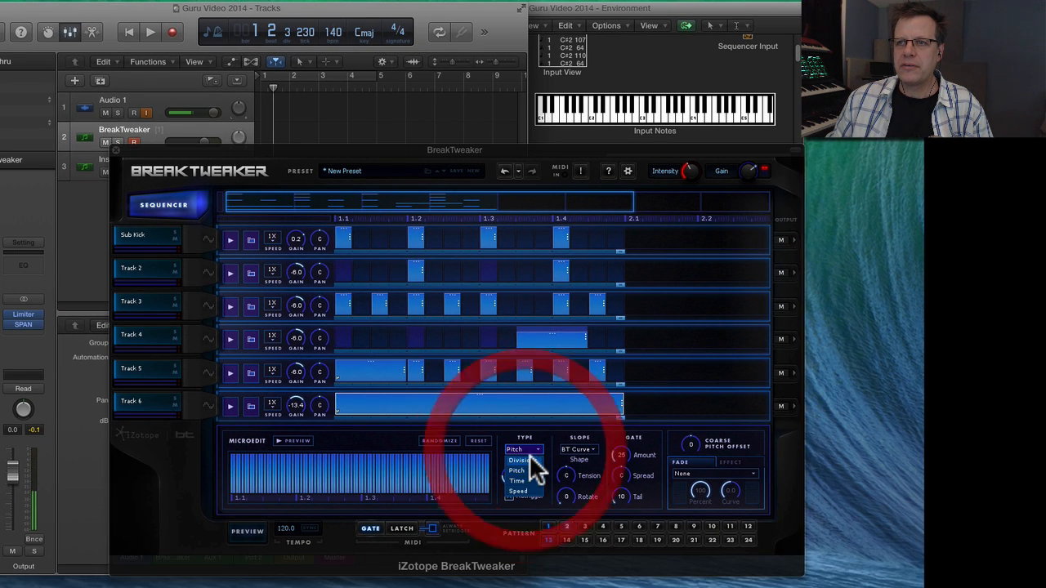
click(529, 460)
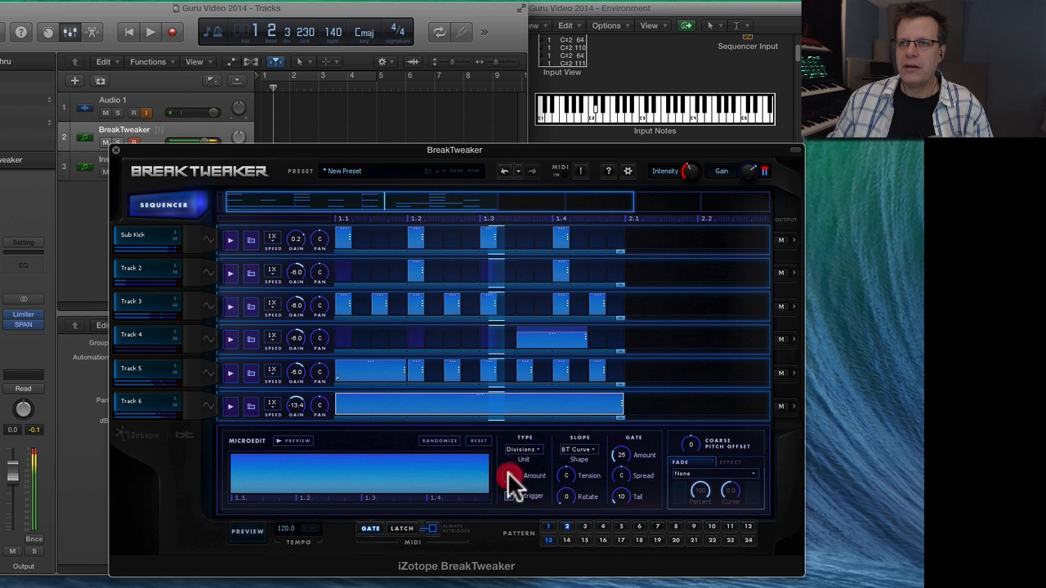
drag(508, 471, 512, 443)
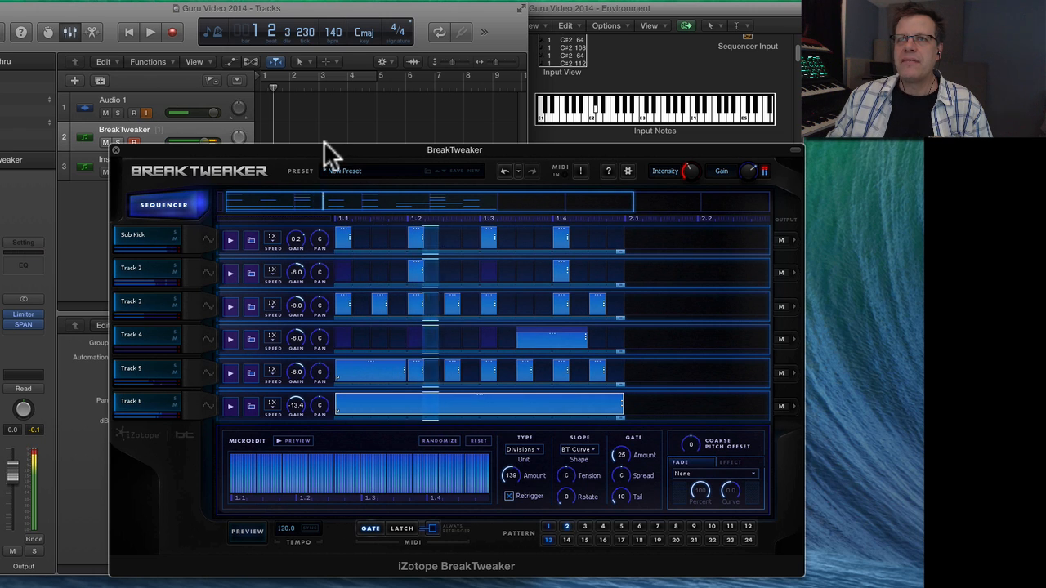
Sync BreakTweaker's tempo to the host and vary the project tempo from 125 to 75 and up to 131.
drag(335, 39, 335, 47)
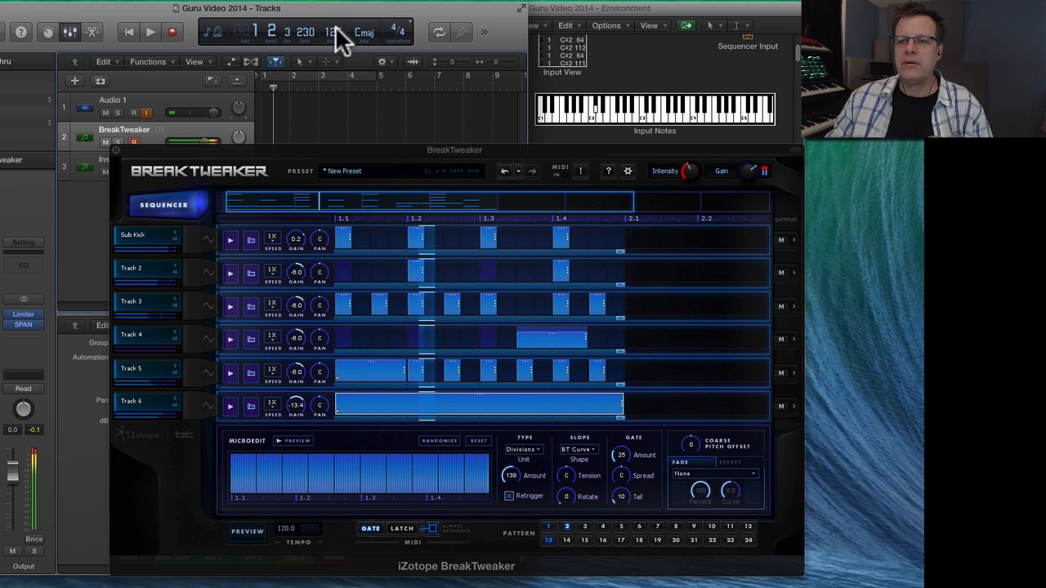
click(313, 522)
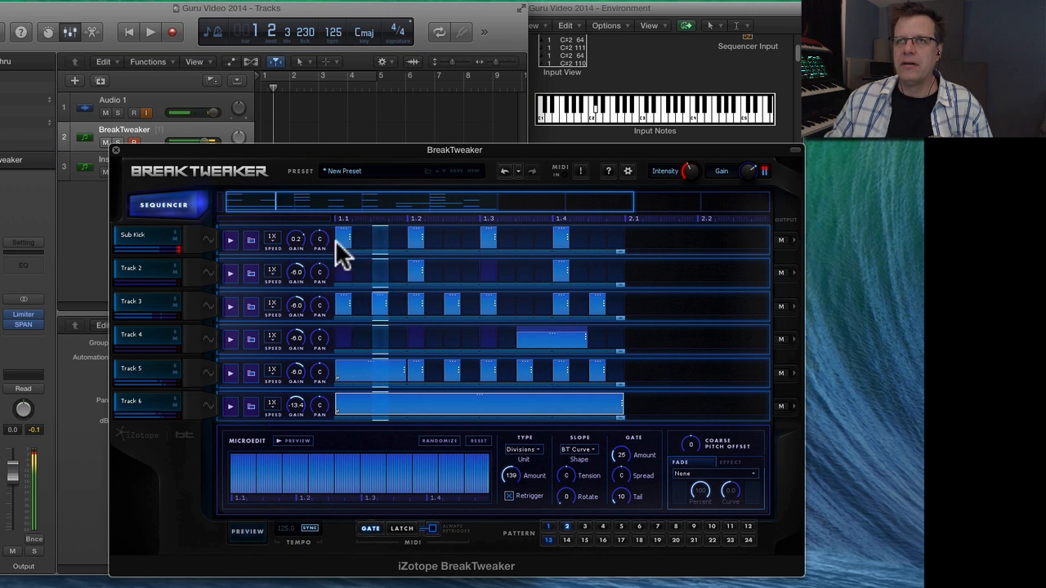
drag(335, 48, 341, 63)
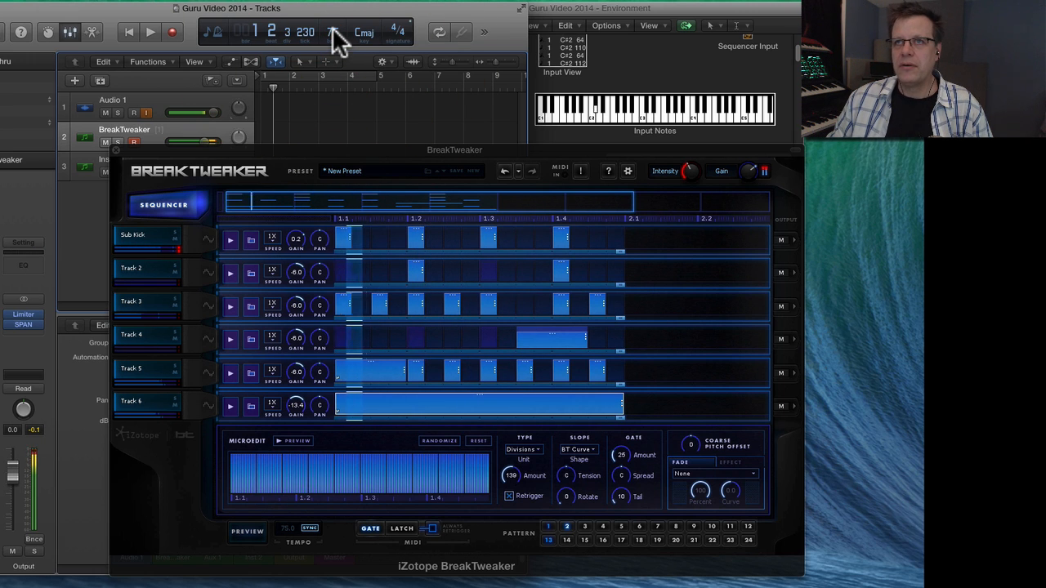
click(333, 32)
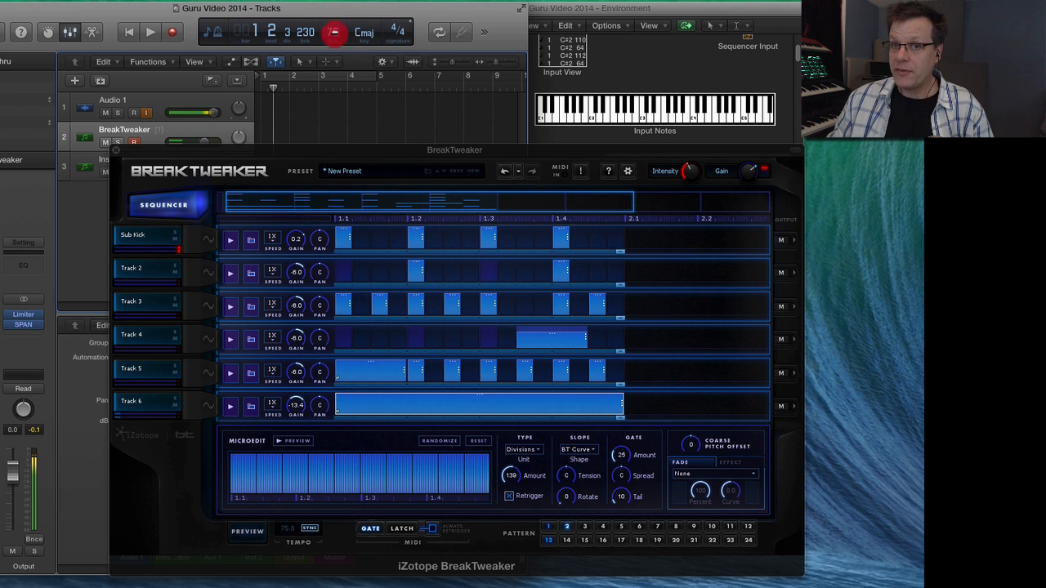
drag(333, 32, 337, 10)
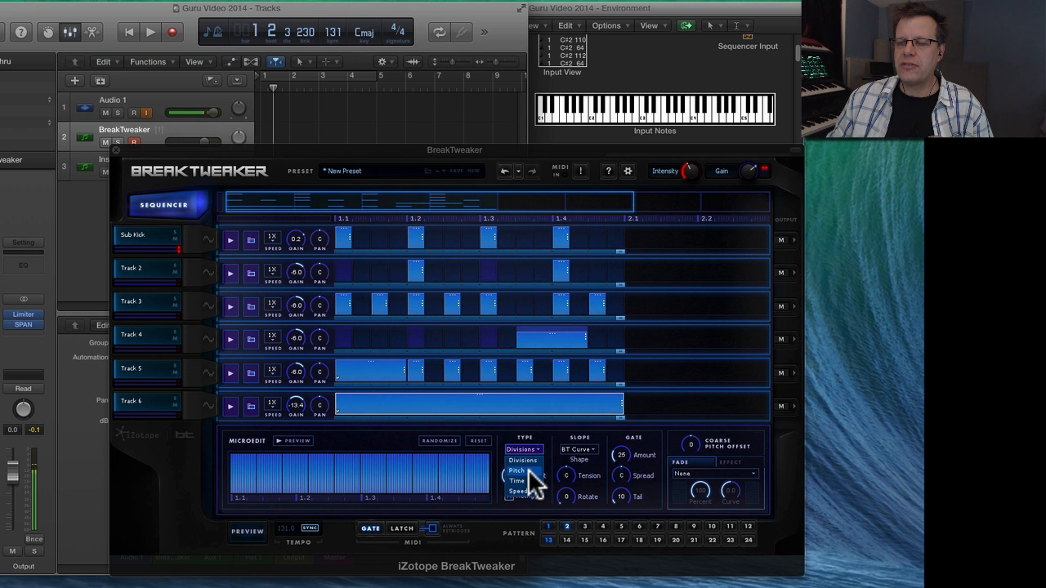
Set Track 6's microedit type to Pitch at Eb 1 and test it against project tempo changes, ending at 125.
click(528, 470)
click(515, 476)
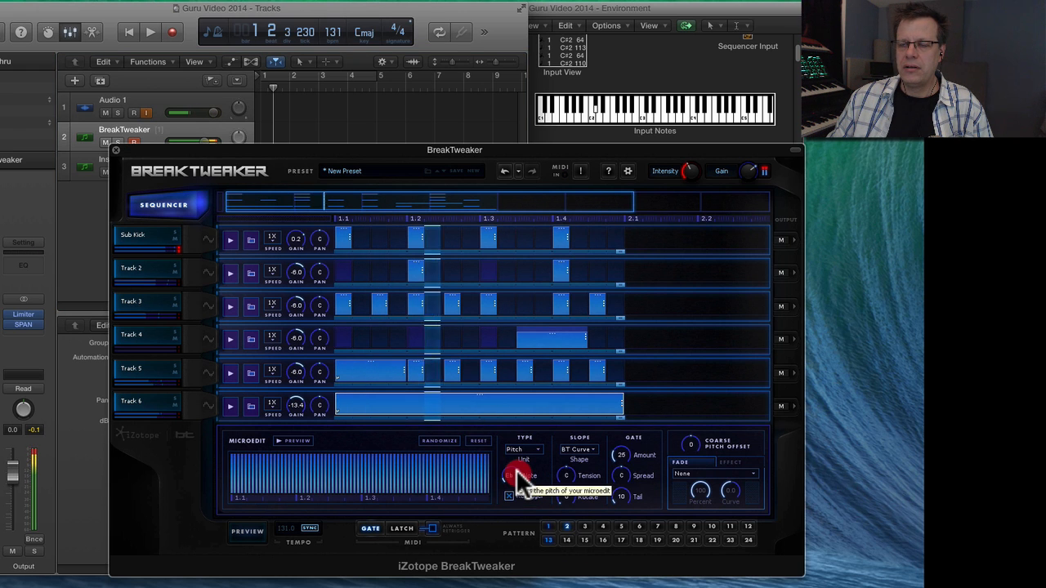
drag(335, 34, 336, 16)
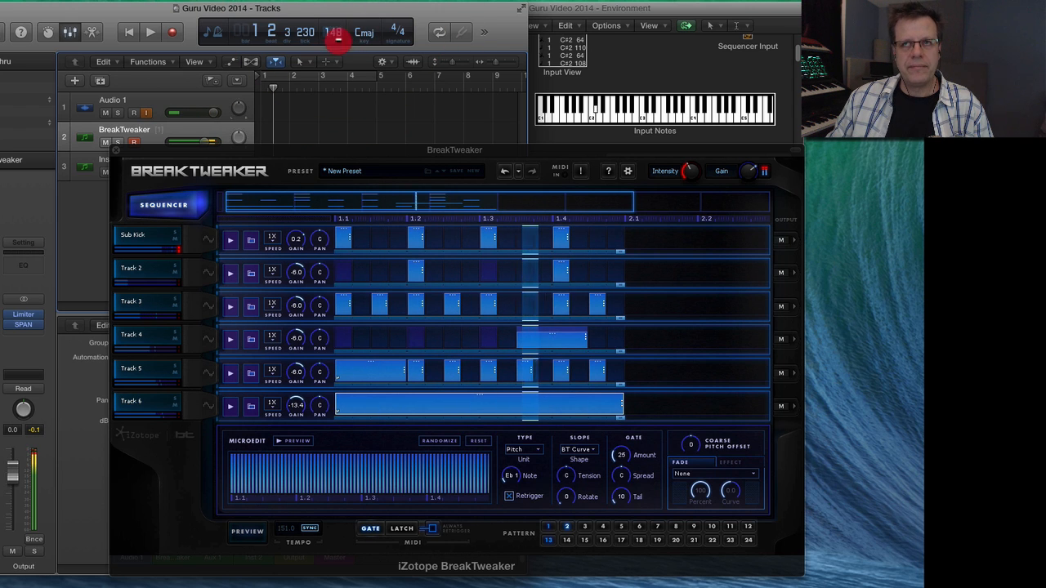
mouse_move(336, 31)
mouse_down()
mouse_move(336, 50)
mouse_move(341, 32)
mouse_up()
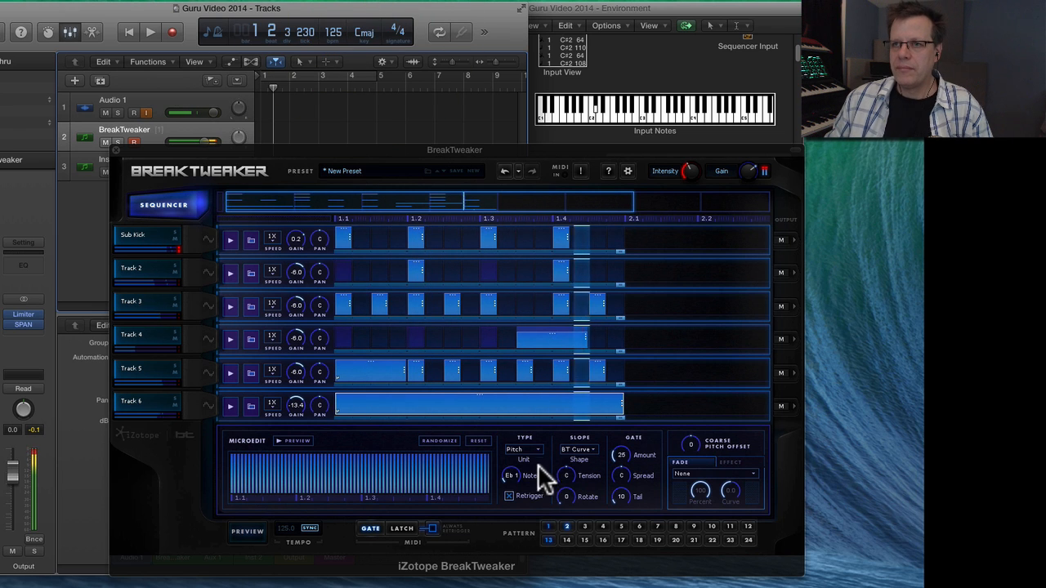
Examine the slope shapes available for Track 6's microedits, leaving BT Curve selected.
click(577, 447)
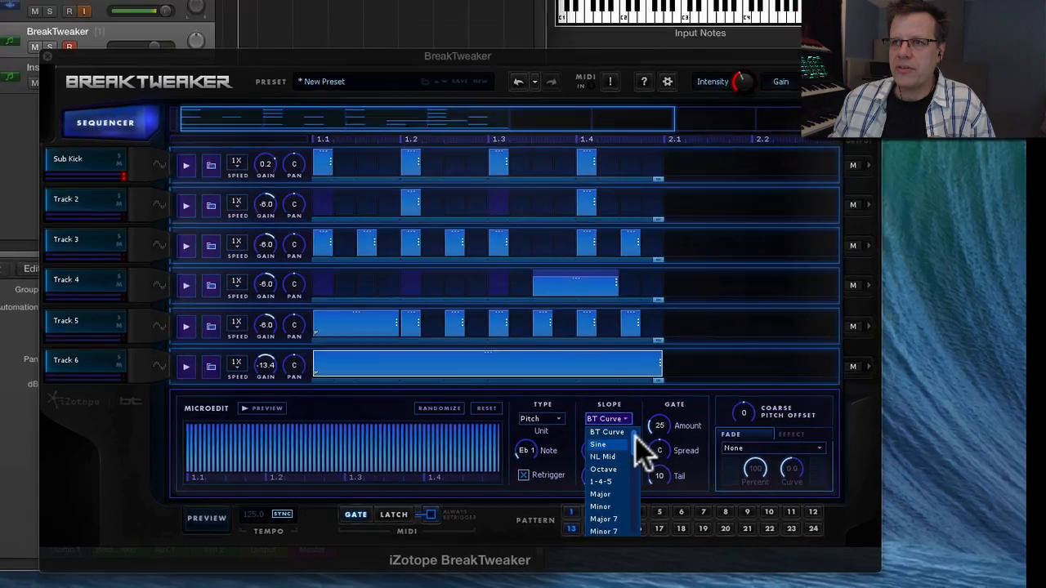
drag(597, 472, 599, 510)
click(582, 451)
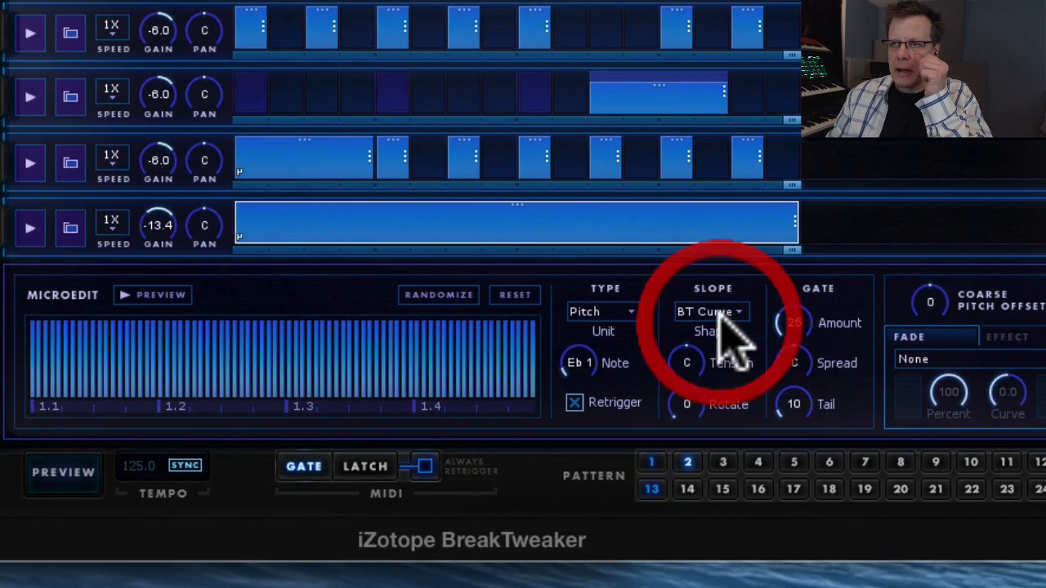
drag(756, 353, 759, 315)
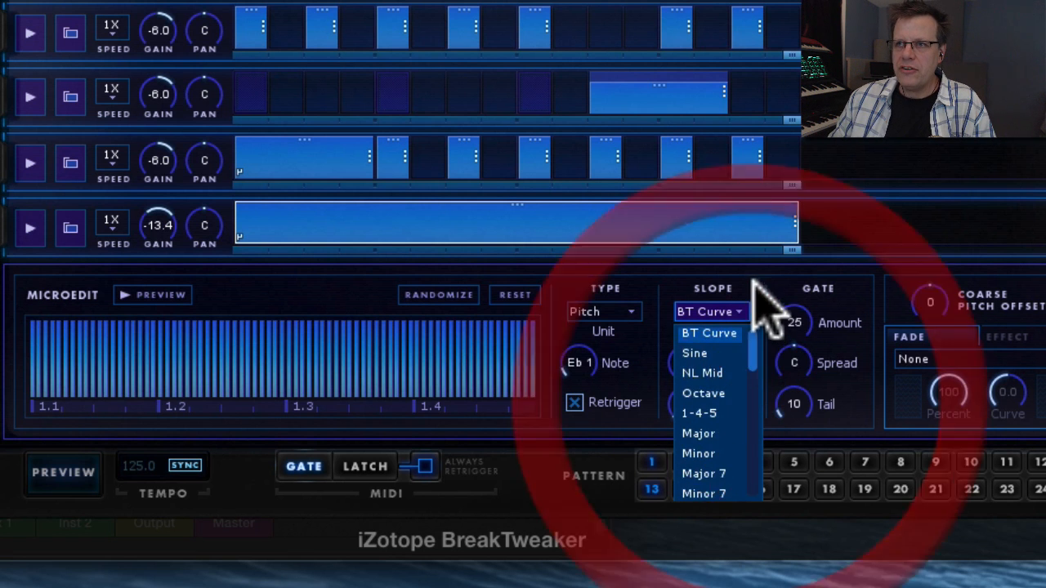
click(751, 280)
Skew the slope tension of Track 6's microedits to 100R and audition the pattern.
drag(691, 371, 716, 235)
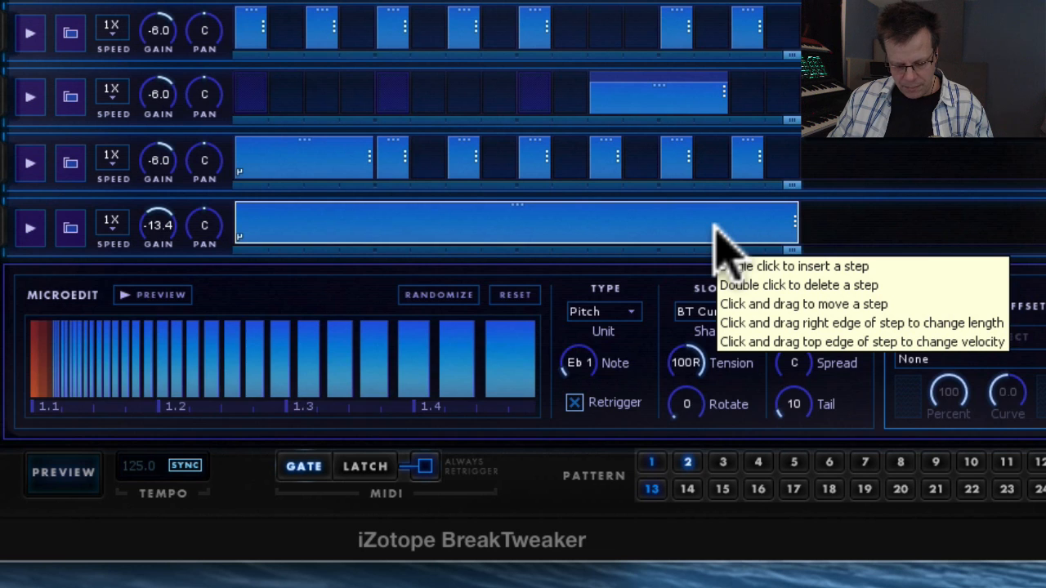
key(space)
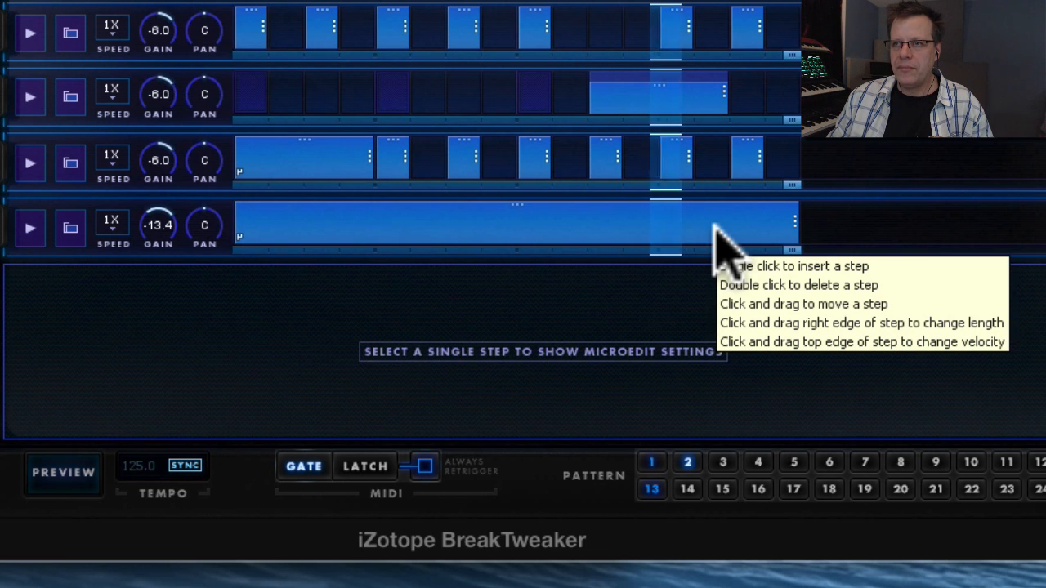
click(712, 237)
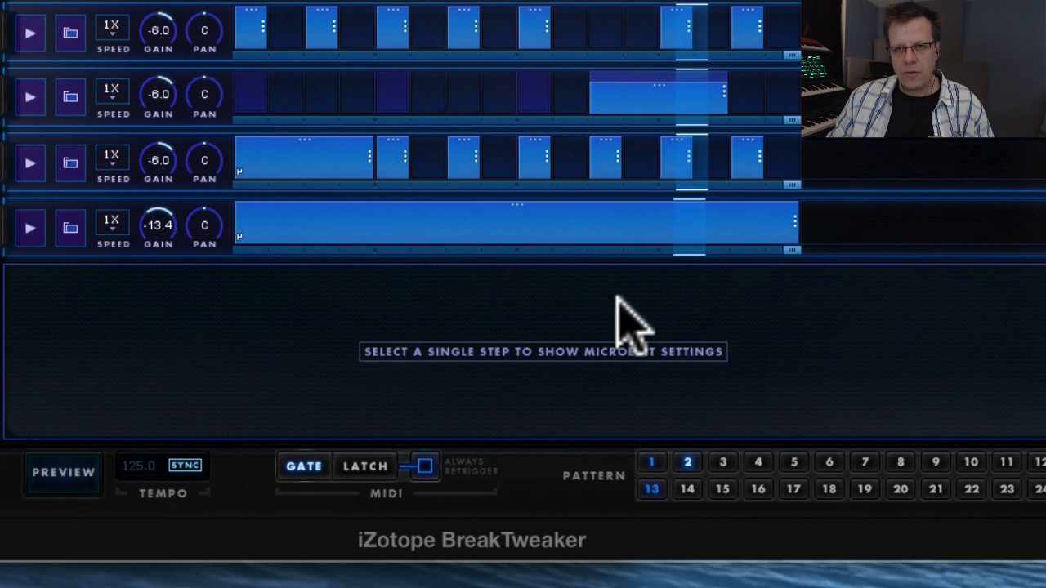
Reselect Track 6's full-bar step and disable Retrigger for its microedits.
click(572, 233)
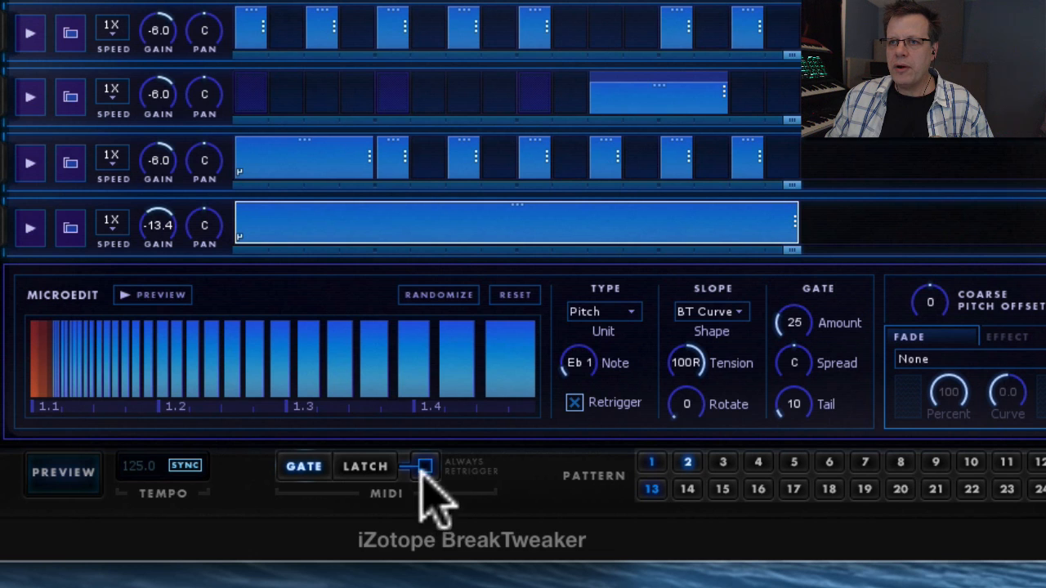
click(574, 400)
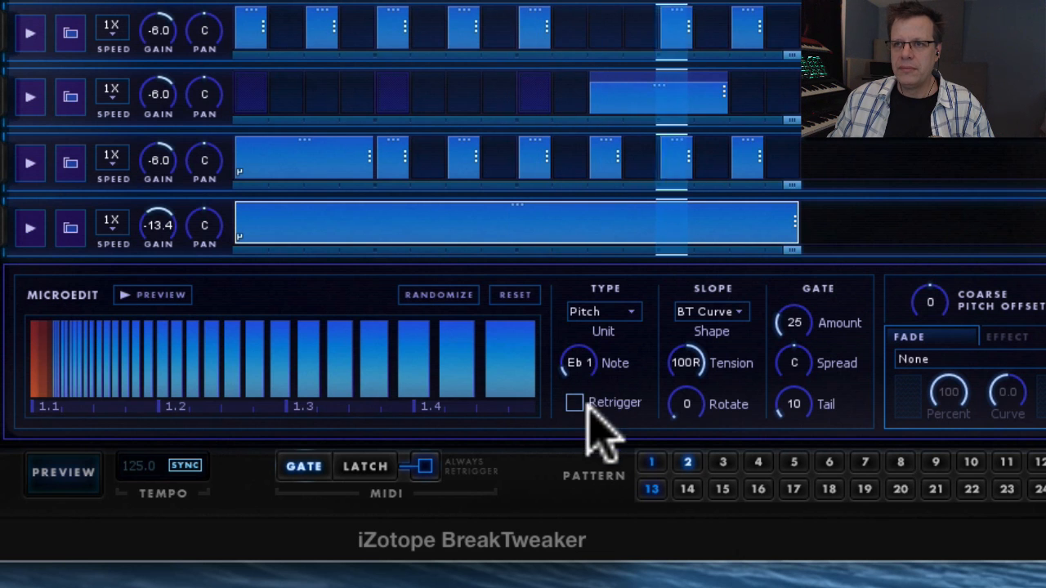
click(585, 362)
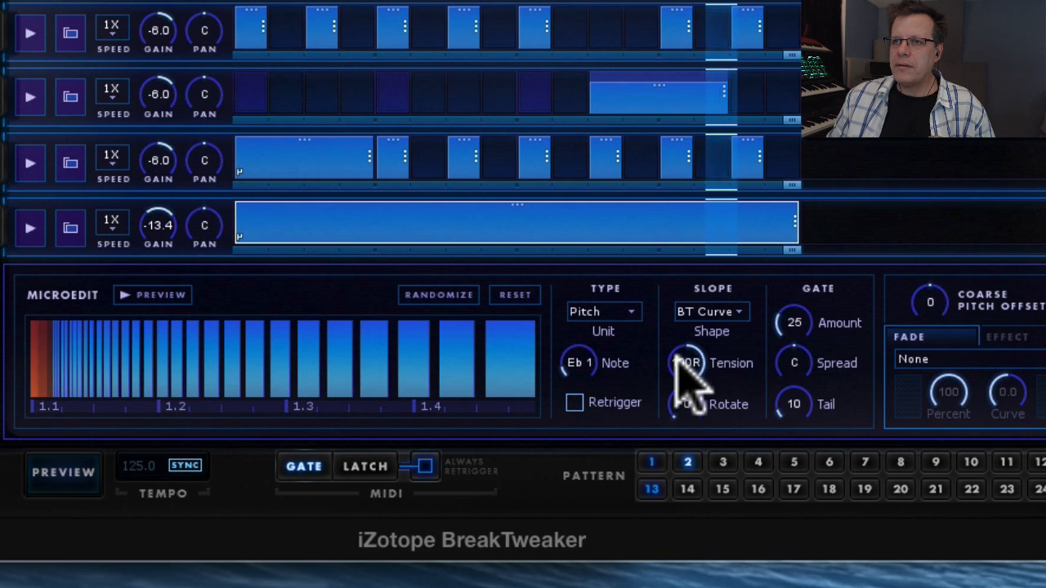
Reset the slope tension of Track 6's microedits to centre and set the slope shape to Major 7.
click(686, 364)
drag(688, 363, 682, 417)
click(710, 311)
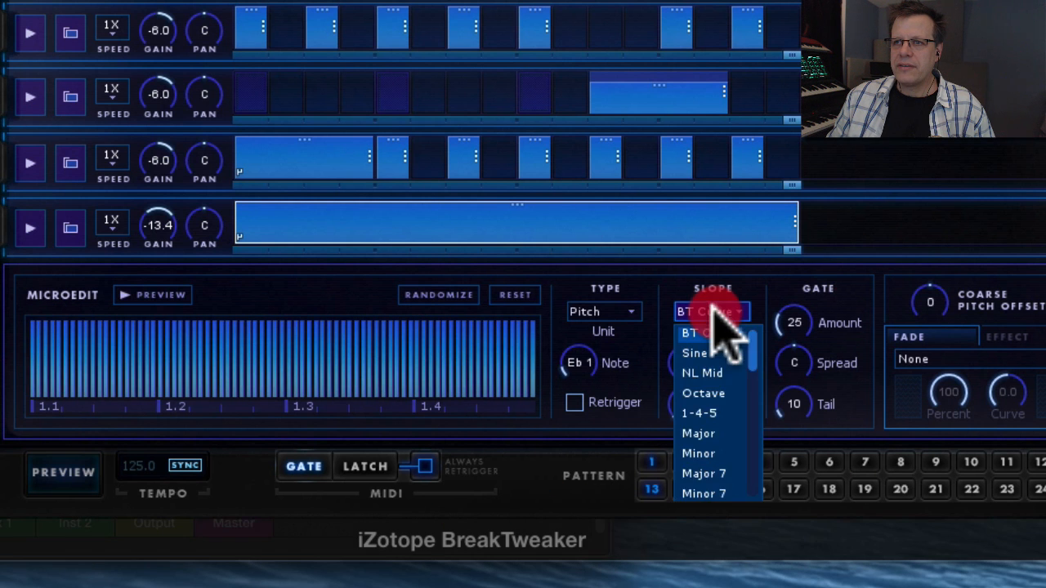
click(709, 445)
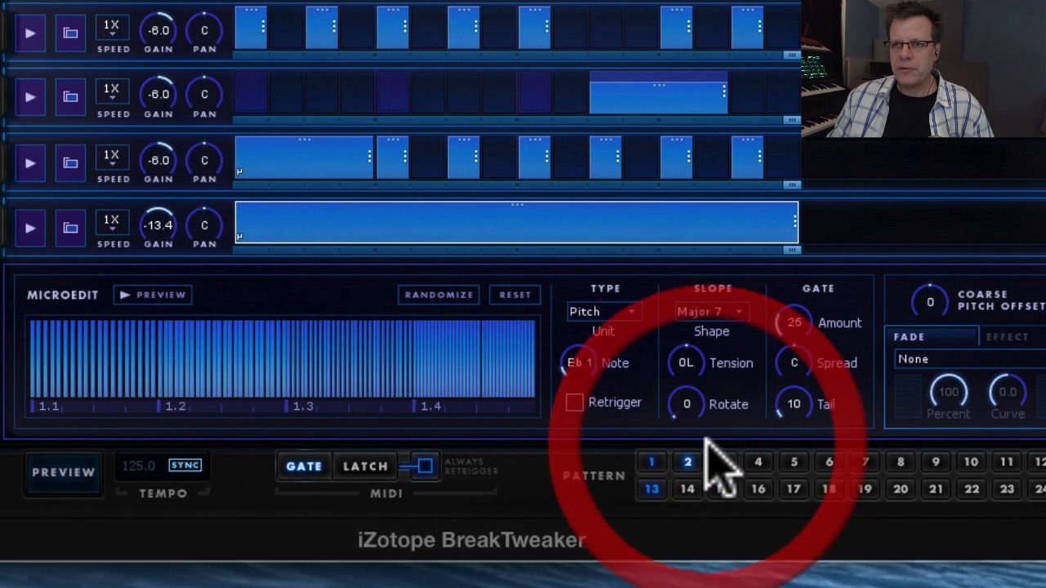
Raise the note of Track 6's microedits through F 2 and G 3 to Gb 4, keeping the Major 7 shape.
drag(583, 363, 596, 322)
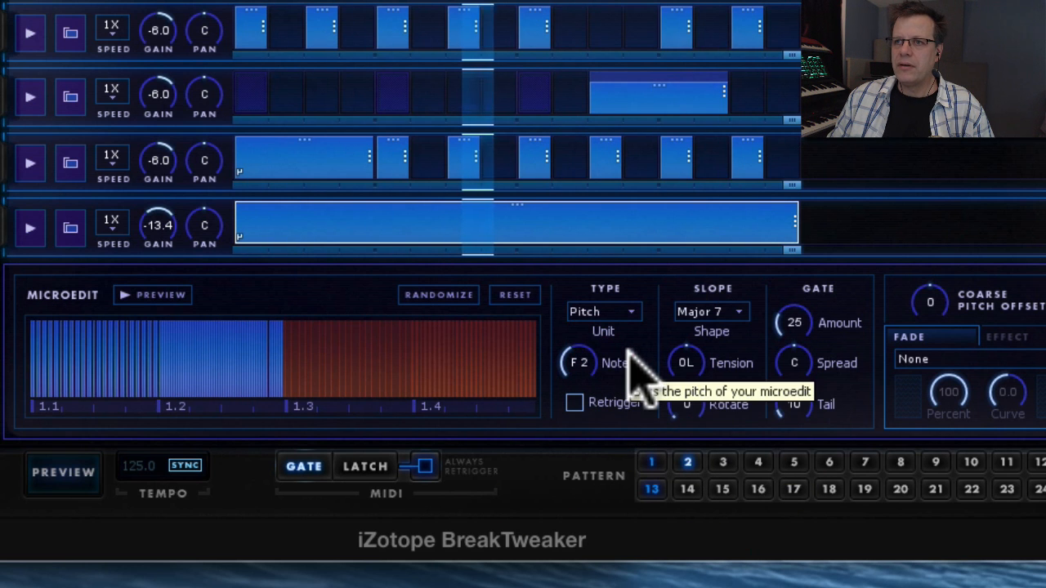
click(718, 311)
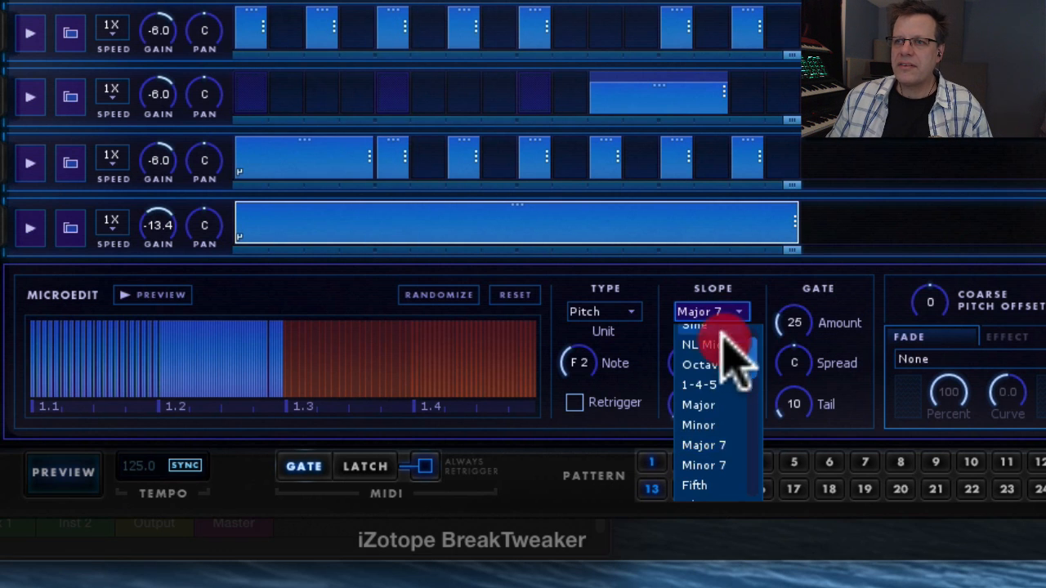
click(709, 450)
drag(575, 361, 588, 327)
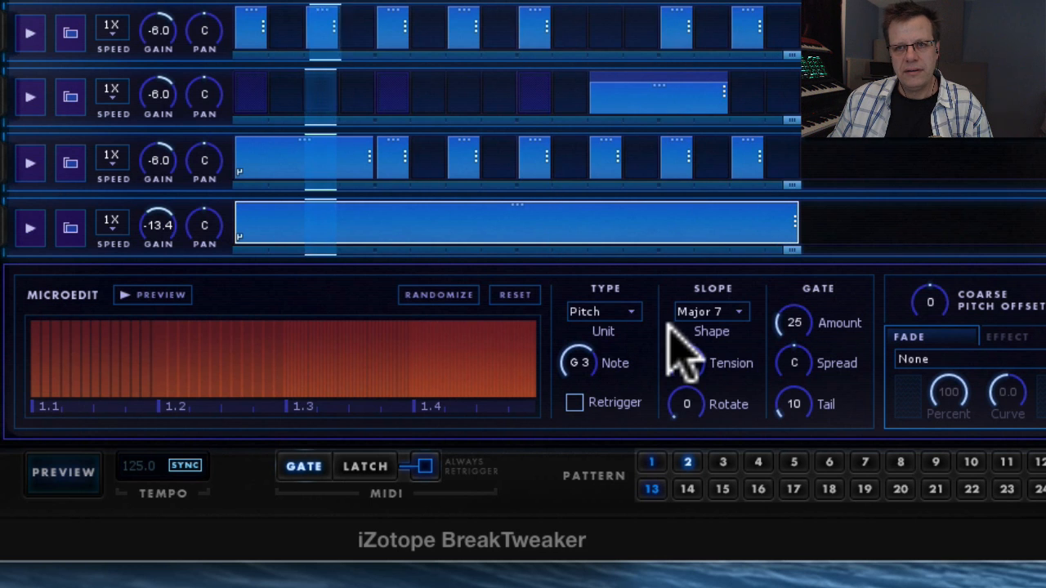
drag(572, 361, 605, 343)
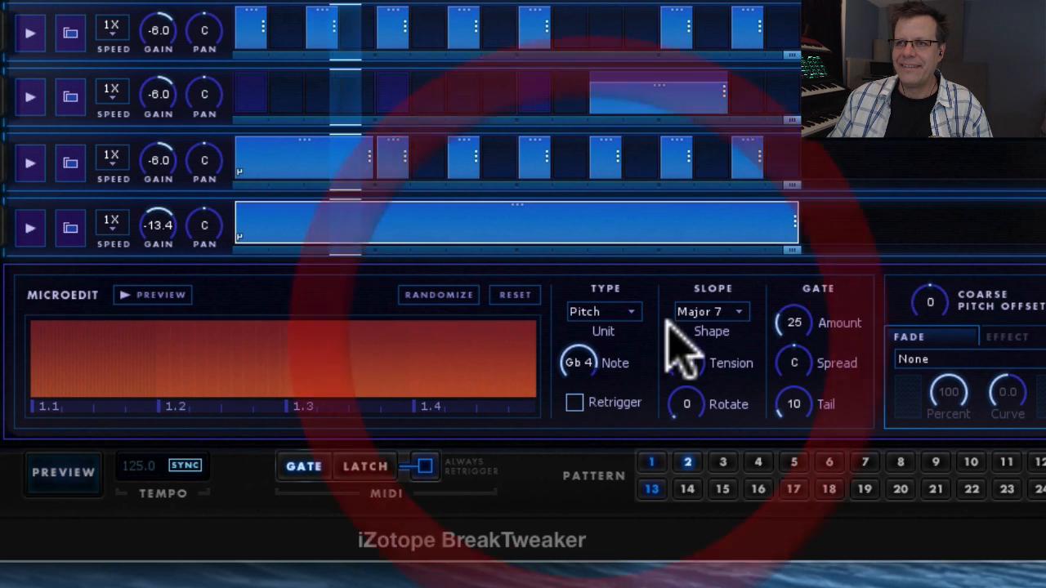
Try the Minor 7 and Fifth slope shapes on Track 6's microedits, then settle on Cherries.
click(716, 316)
click(725, 464)
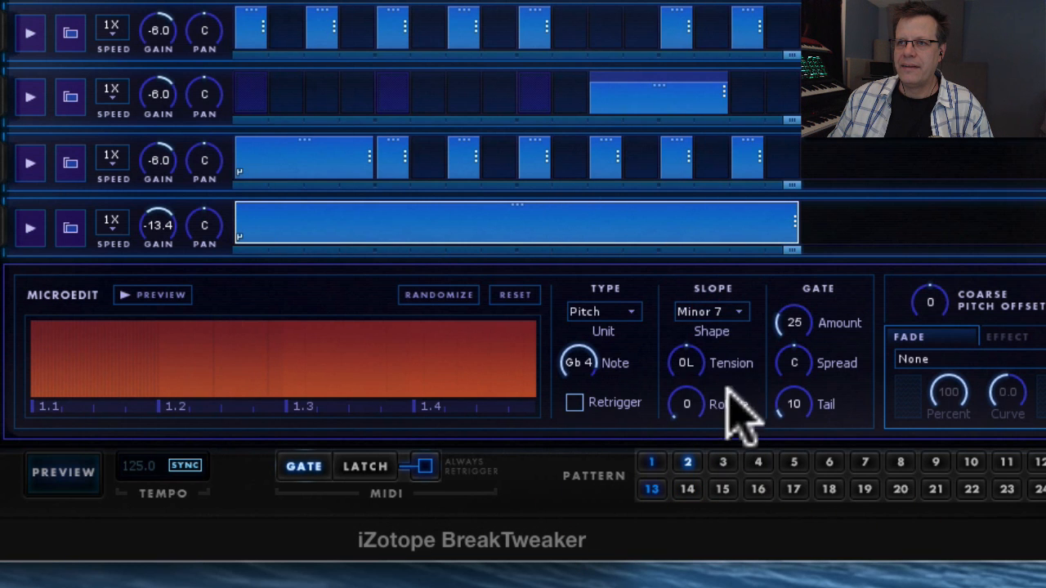
click(717, 313)
scroll(729, 392, down, 2)
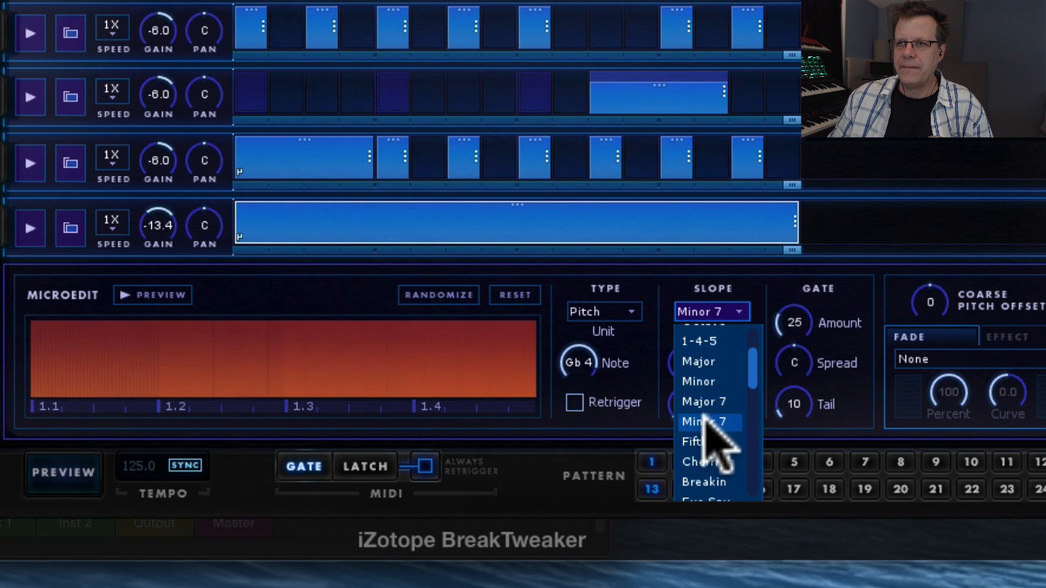
click(709, 443)
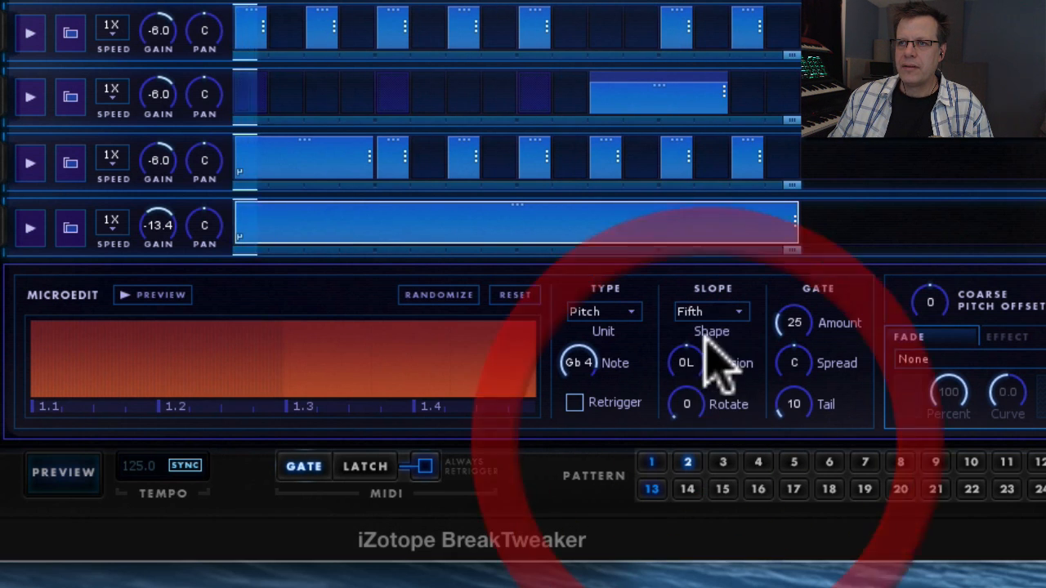
click(716, 312)
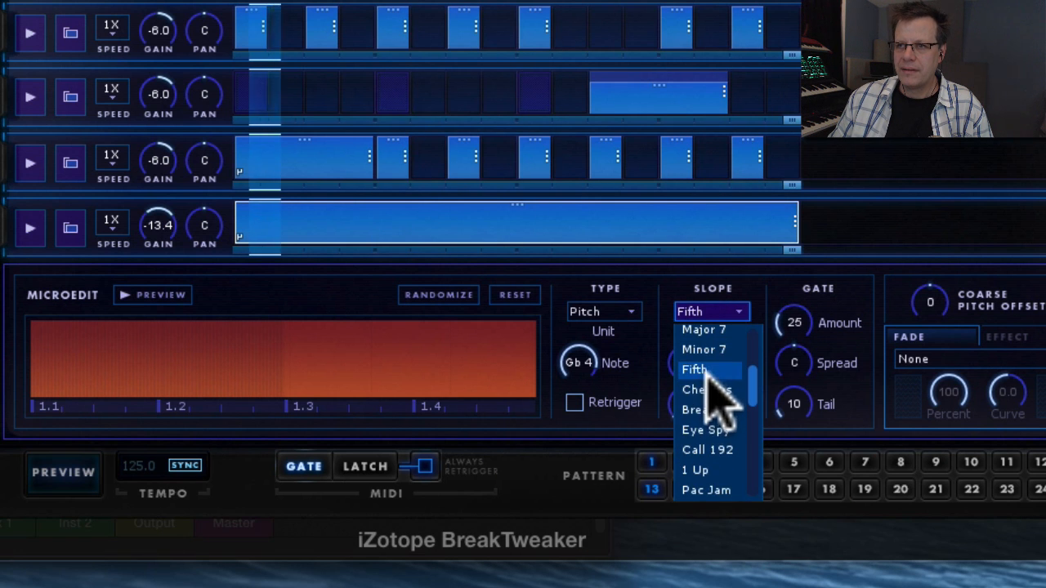
click(716, 393)
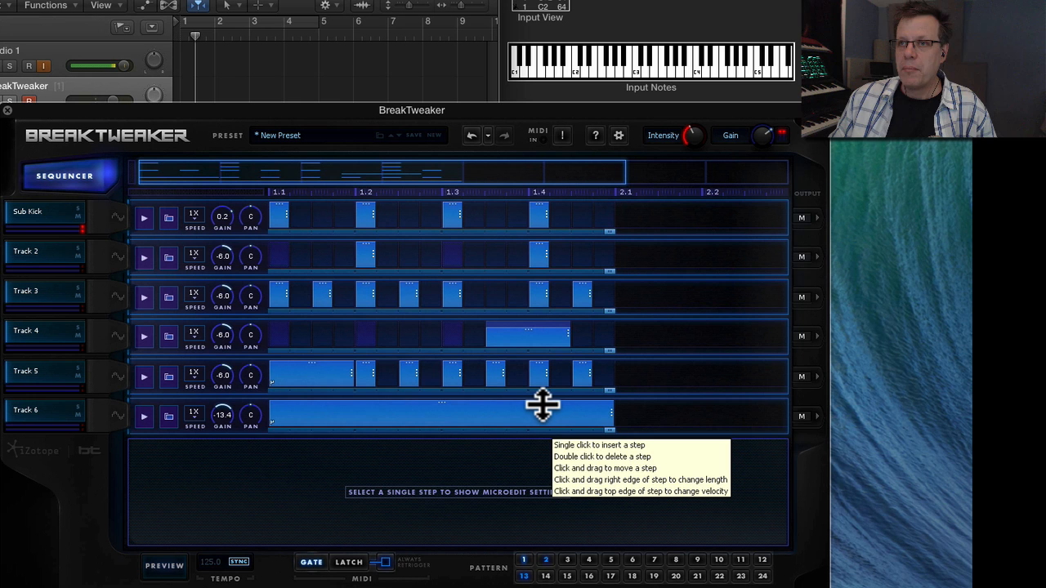
Copy all of pattern 2 and paste it into the empty pattern 3.
click(543, 404)
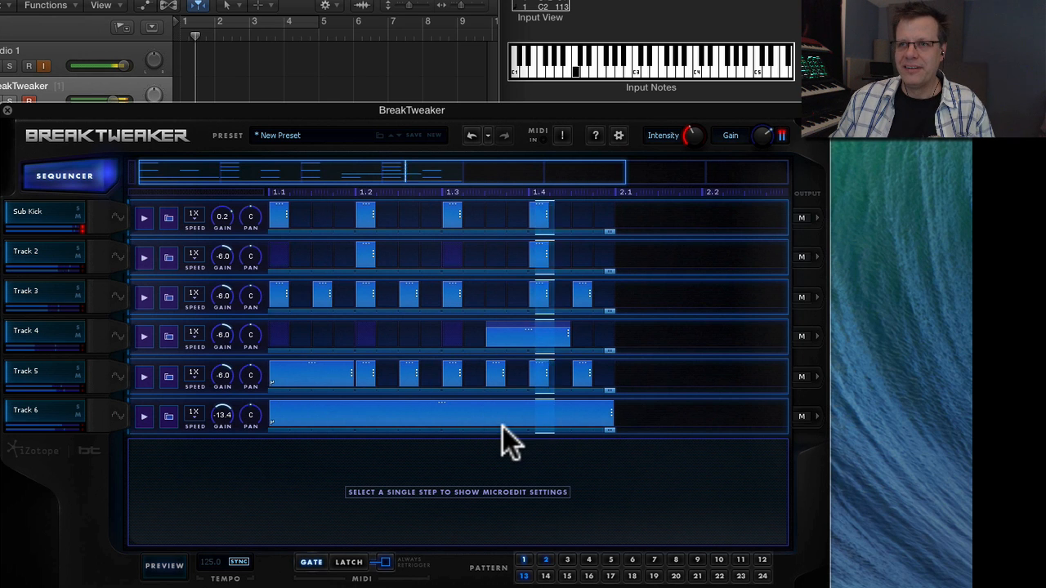
right_click(504, 376)
mouse_move(568, 517)
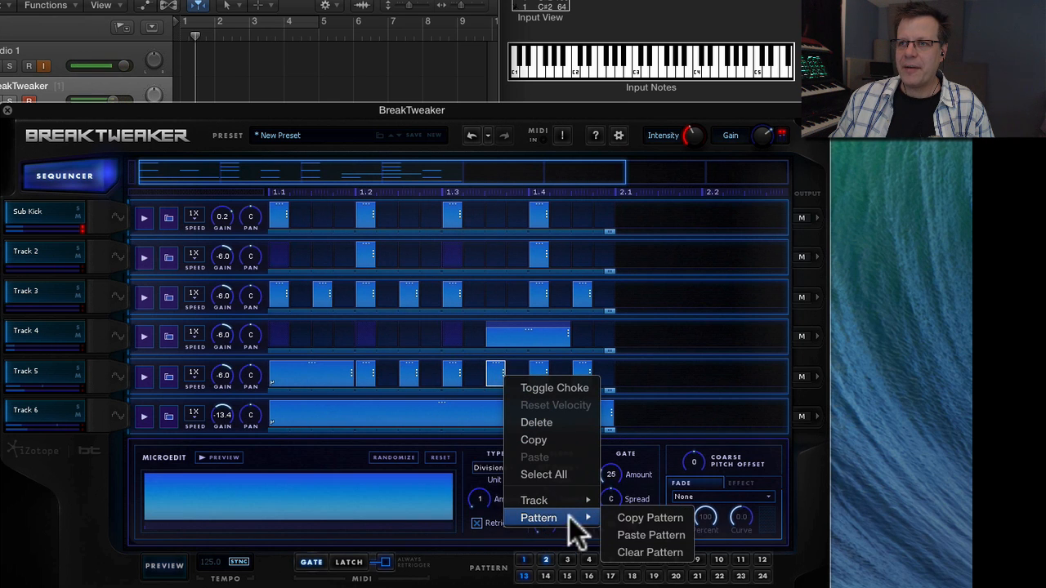
click(651, 517)
right_click(497, 406)
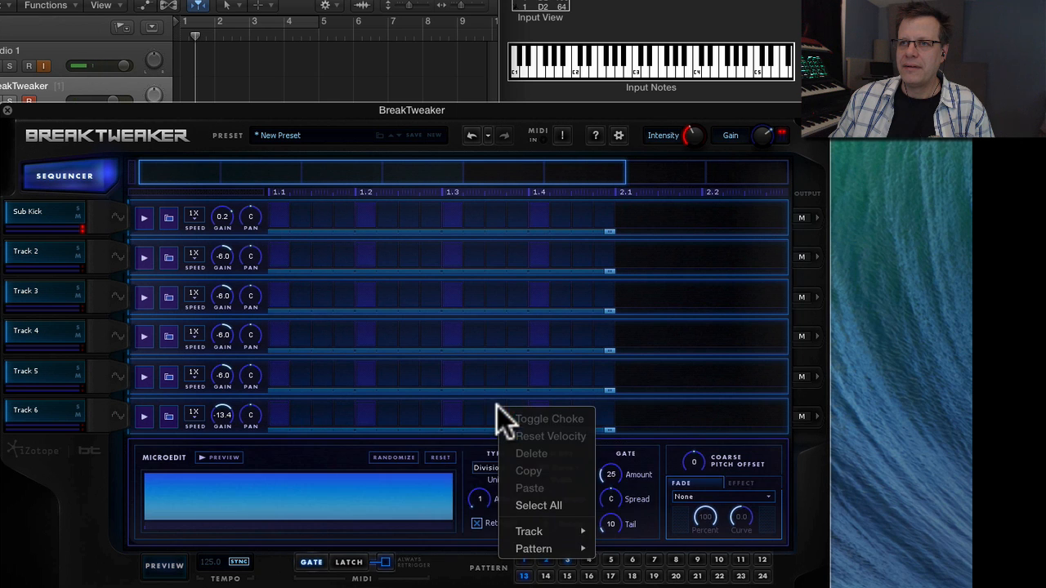
click(645, 566)
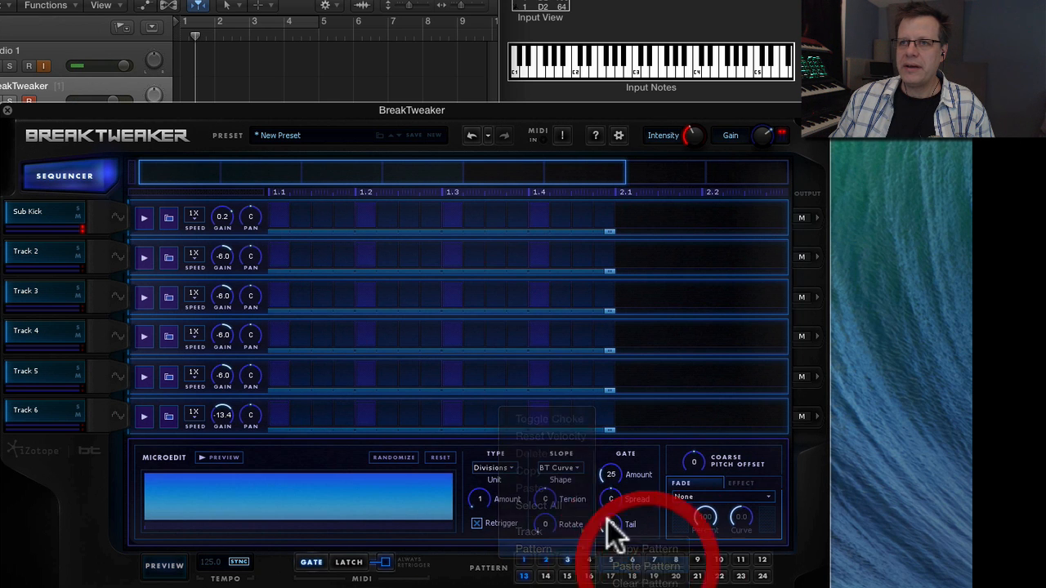
Delete all four Sub Kick steps from pattern 3.
click(282, 219)
click(364, 217)
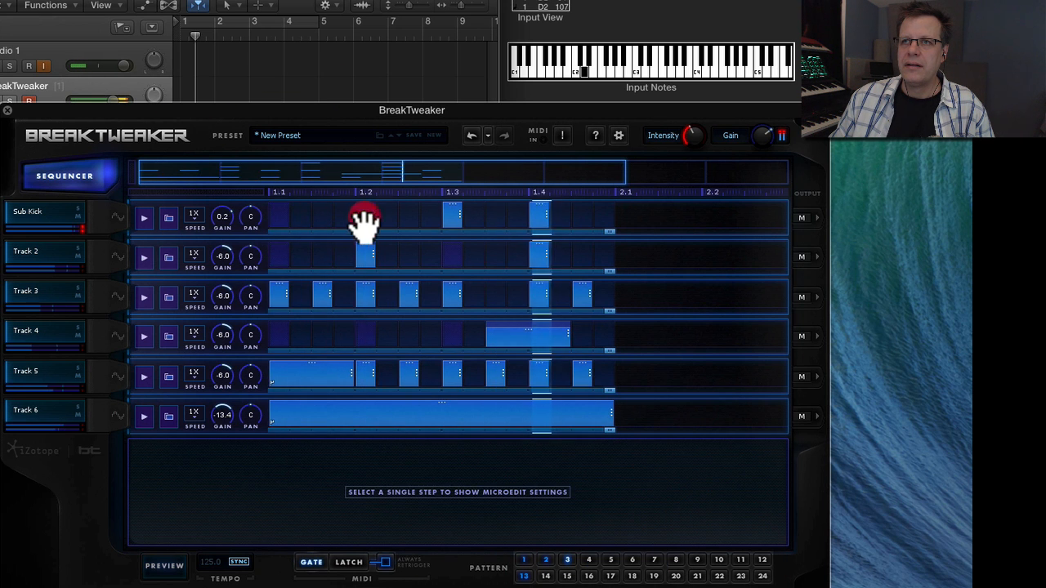
click(455, 214)
click(540, 218)
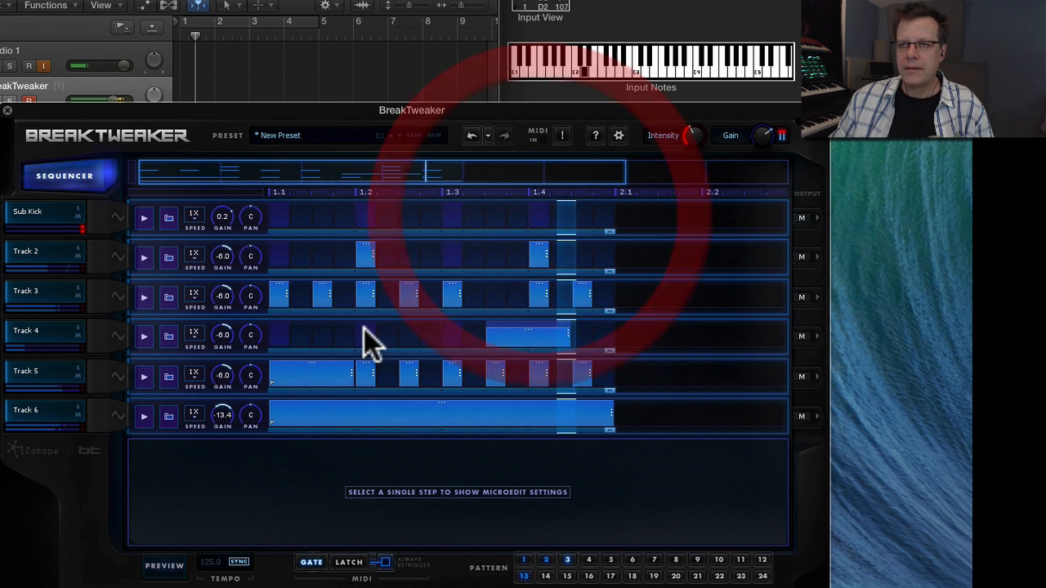
Add Track 3 steps on the second sixteenth of beat 1 and the fourth sixteenth of beat 2.
click(427, 421)
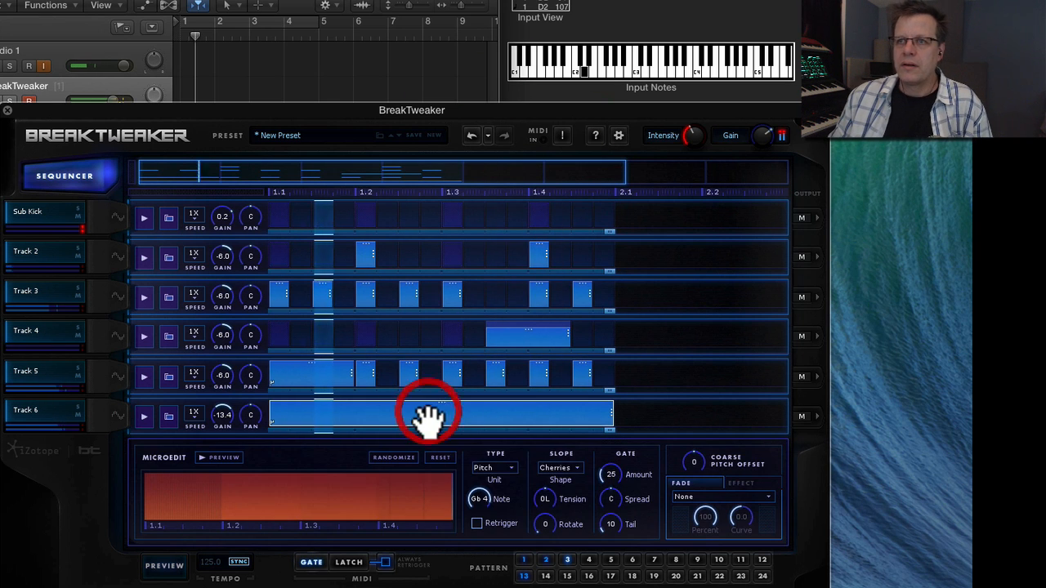
click(299, 297)
click(433, 296)
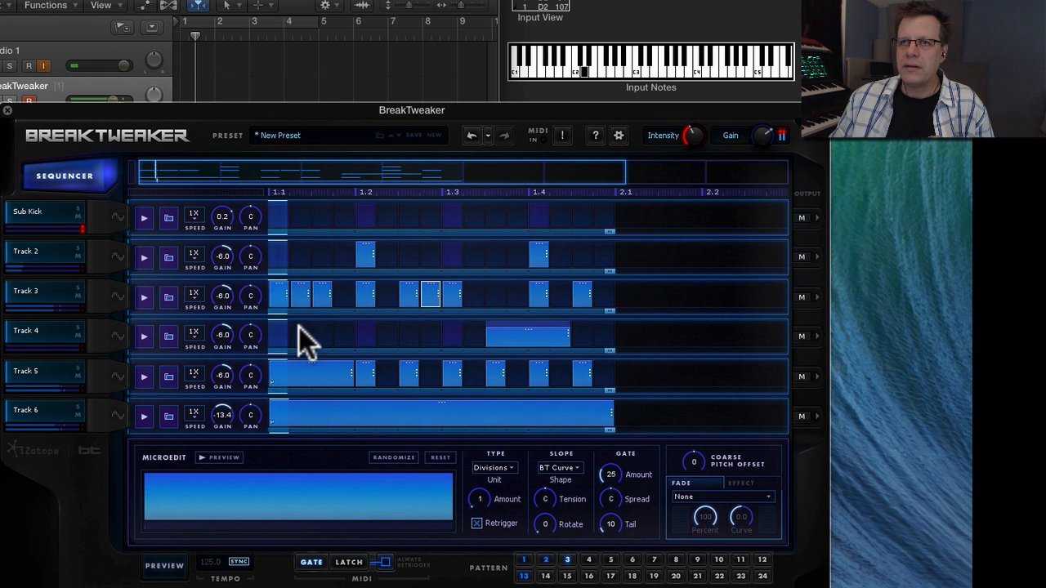
Replace Track 4's existing long step with a one-beat step at 1.1 and a one-and-a-half-beat step at 1.3.
drag(282, 333, 351, 345)
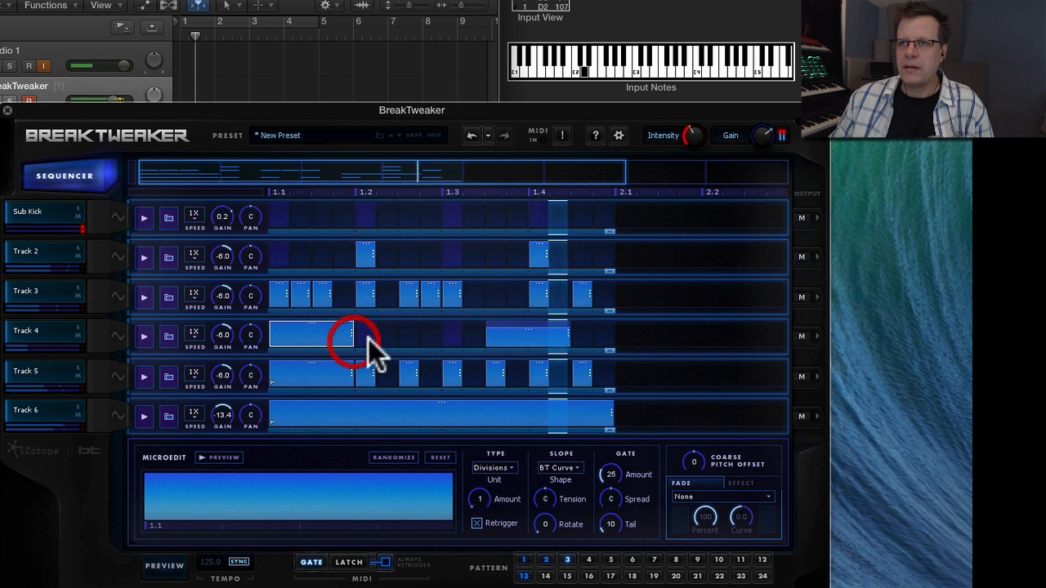
click(456, 334)
click(456, 335)
double_click(511, 336)
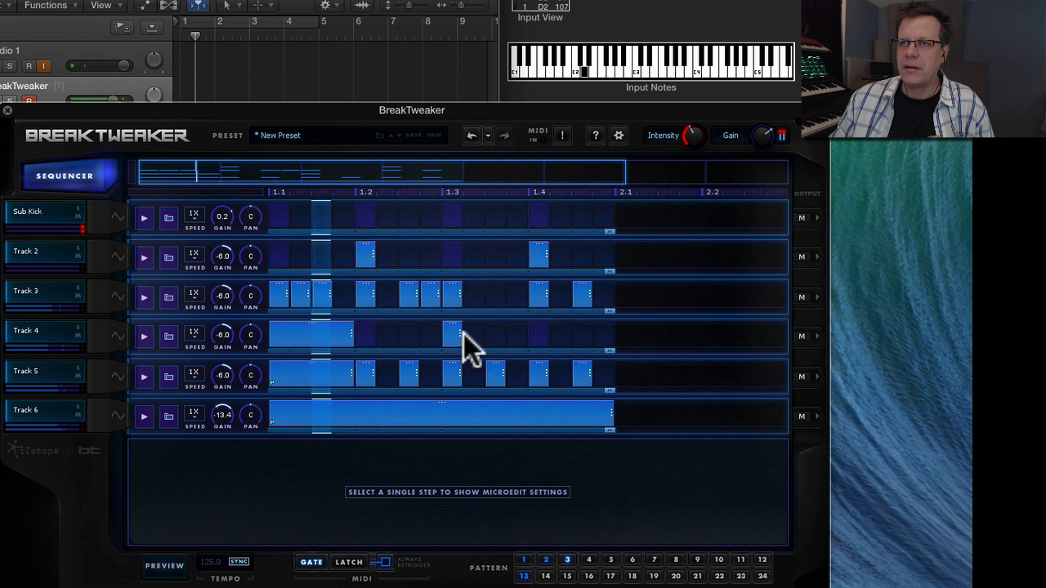
drag(462, 335, 569, 343)
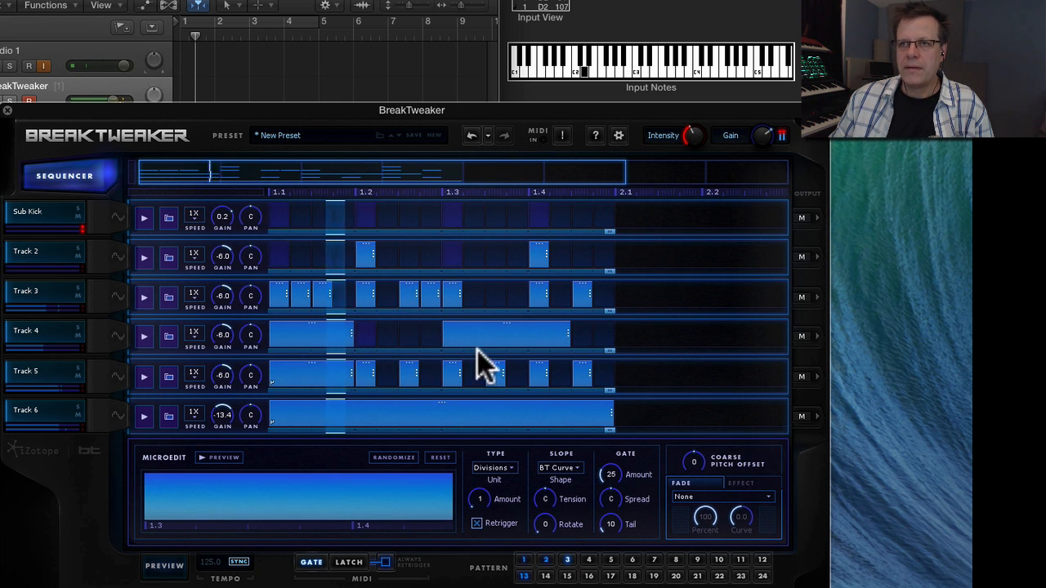
Add Sub Kick steps on the last sixteenth of beat 3 and the last three sixteenths of beat 4.
click(517, 215)
click(560, 215)
click(582, 215)
click(602, 216)
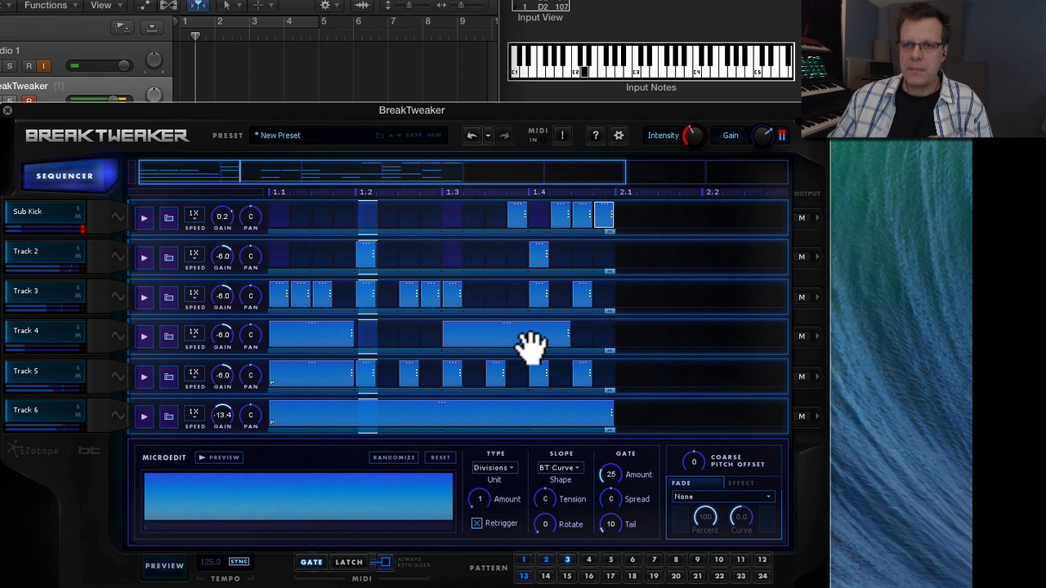
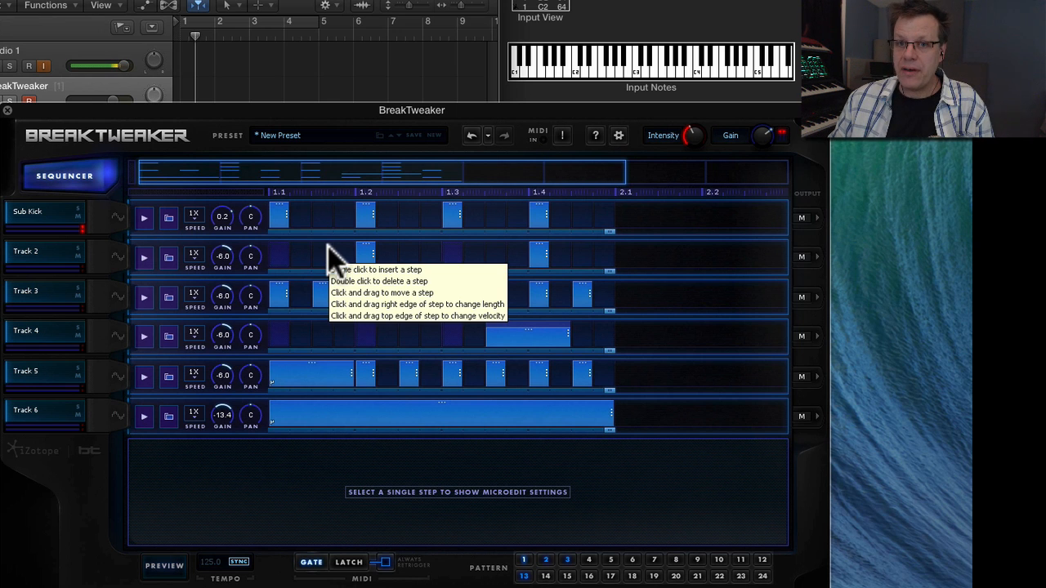
click(436, 418)
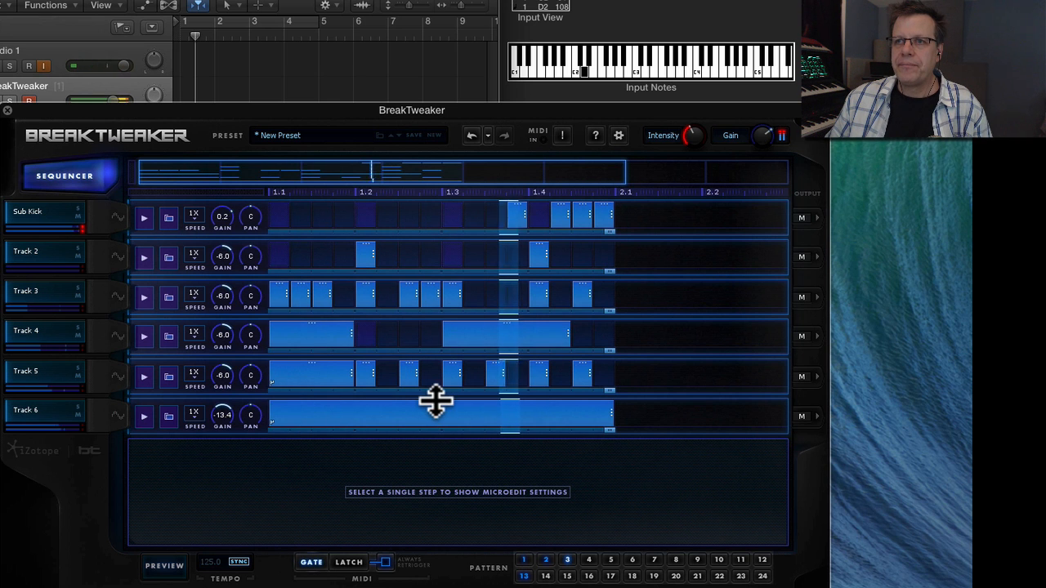
right_click(487, 337)
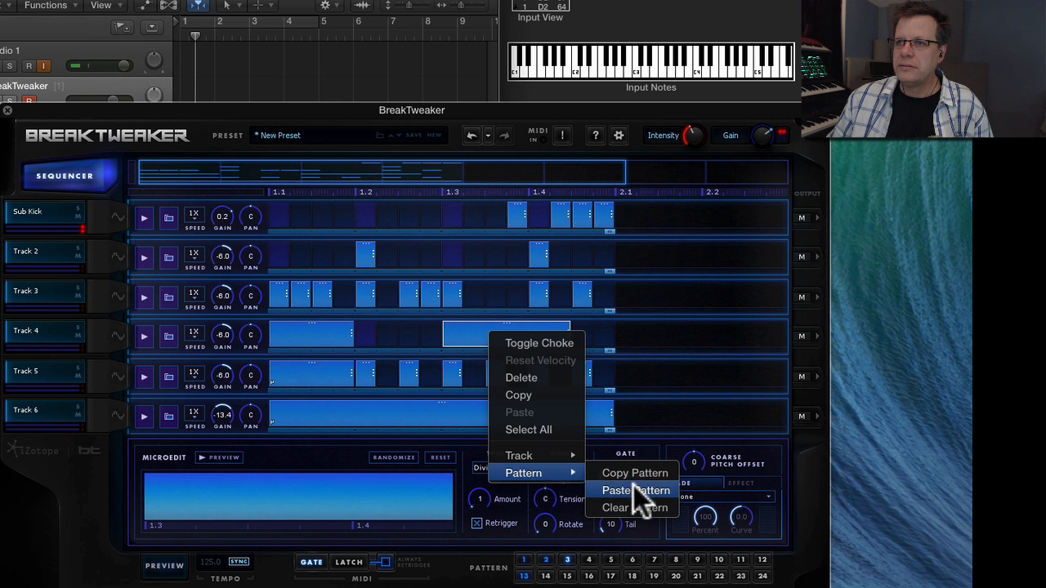
click(407, 365)
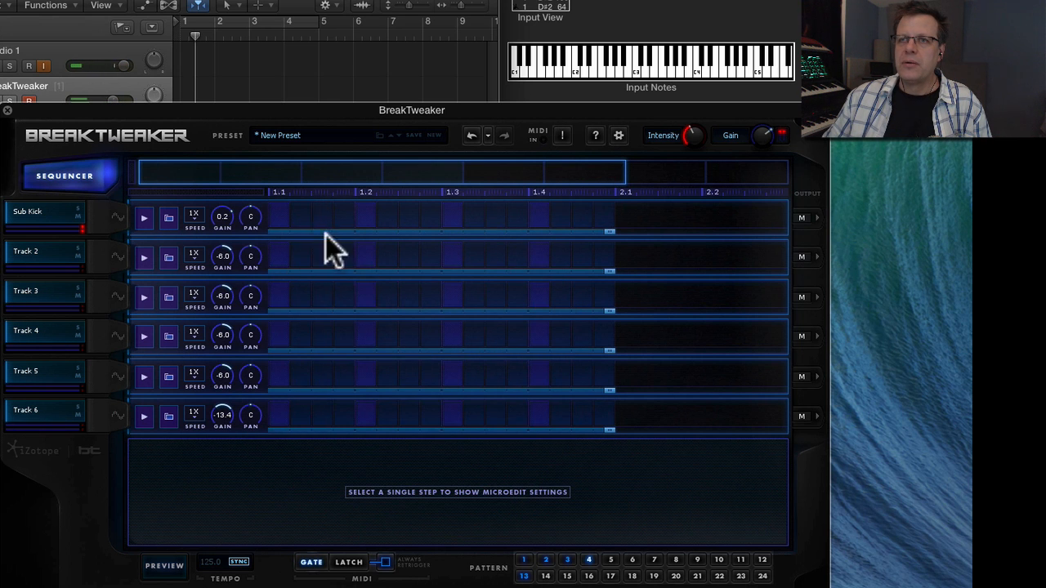
Create a full-bar Sub Kick step in the empty pattern 4 and set its fade to Fade In.
drag(278, 217, 597, 258)
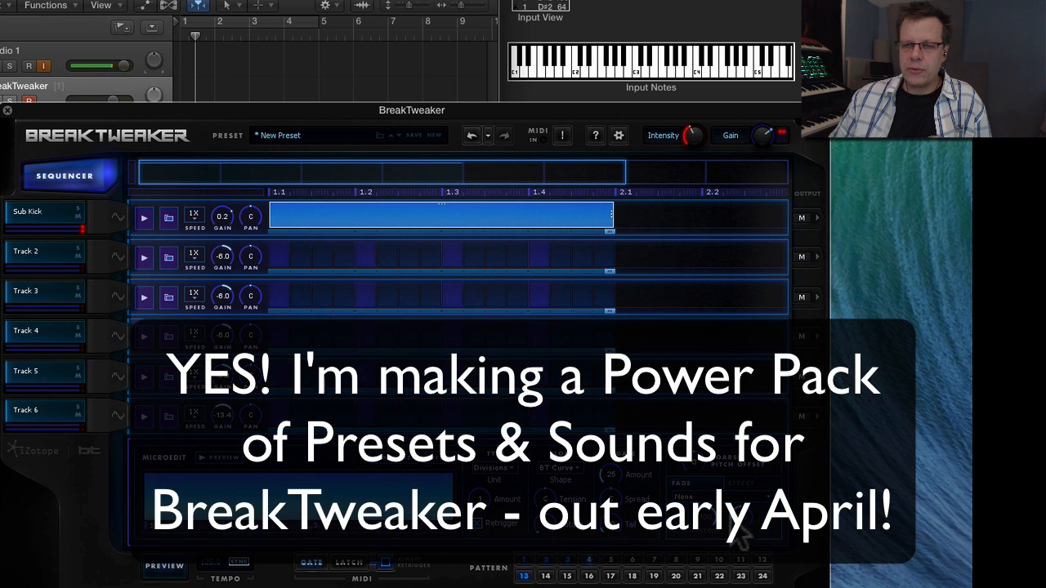
click(708, 495)
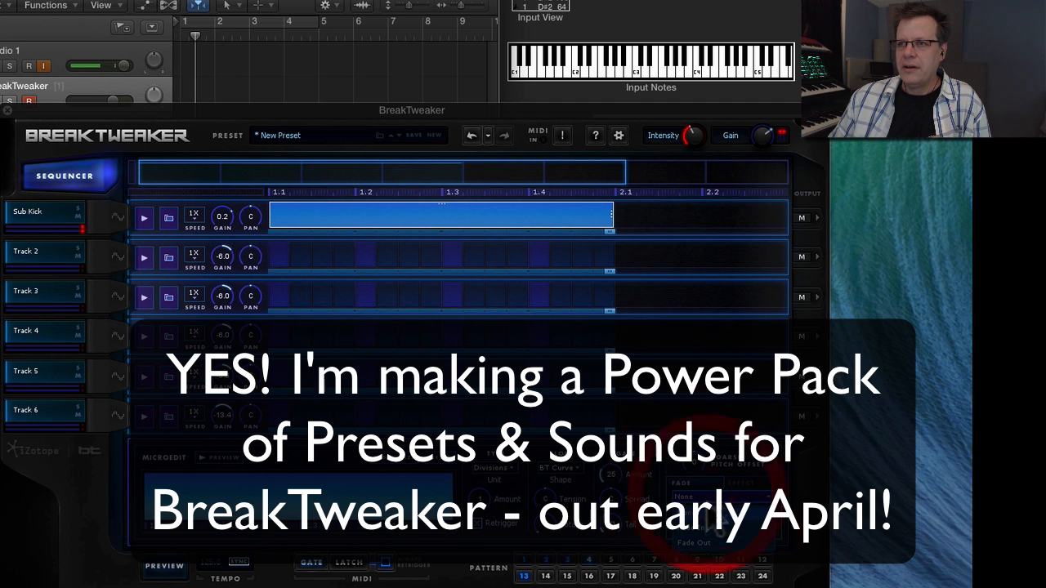
click(710, 534)
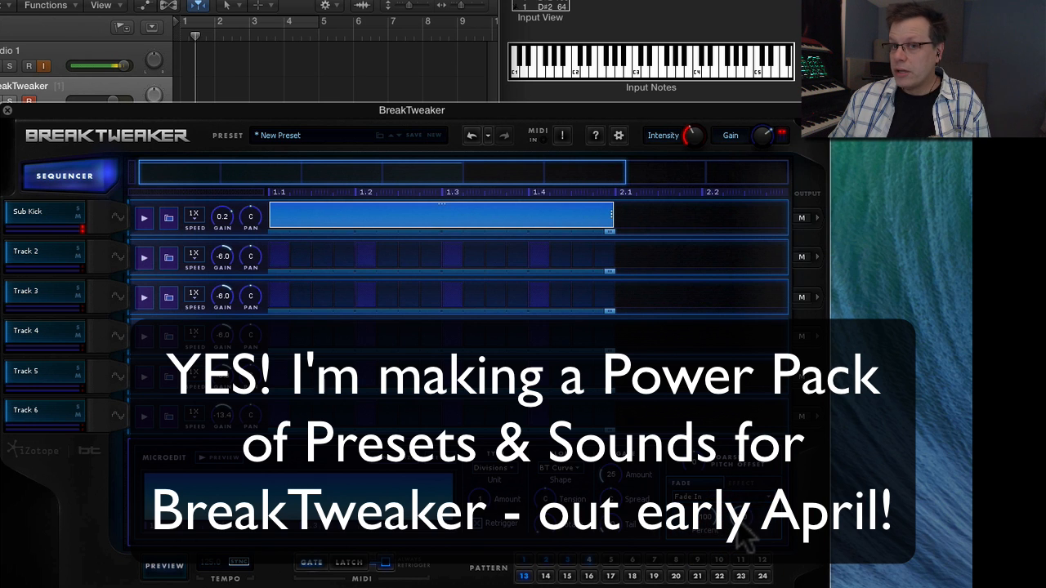
Subdivide the Sub Kick step with microedits of type Time and set their rhythm to 64.
drag(492, 492, 491, 485)
click(492, 465)
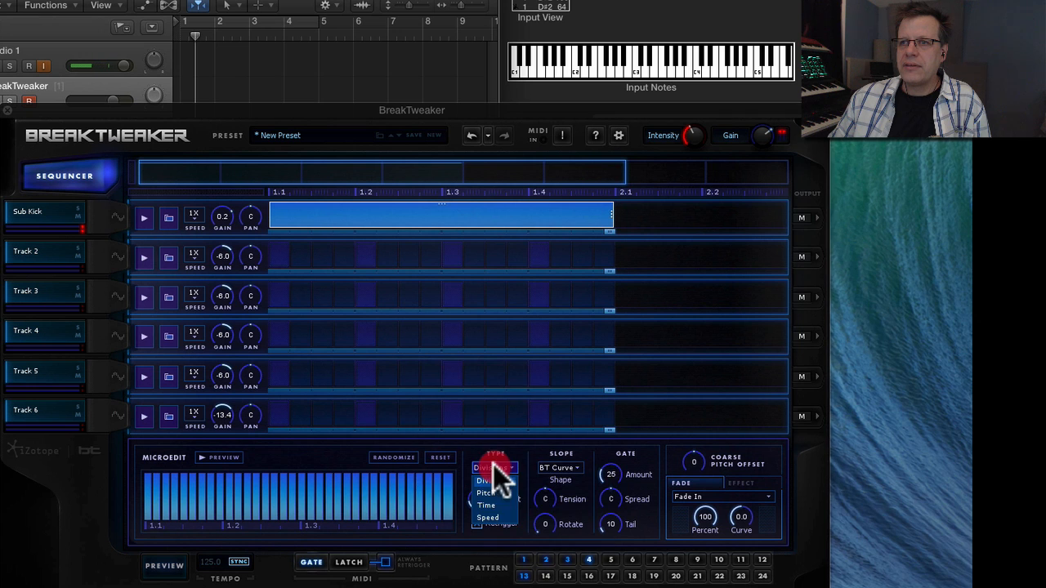
click(498, 506)
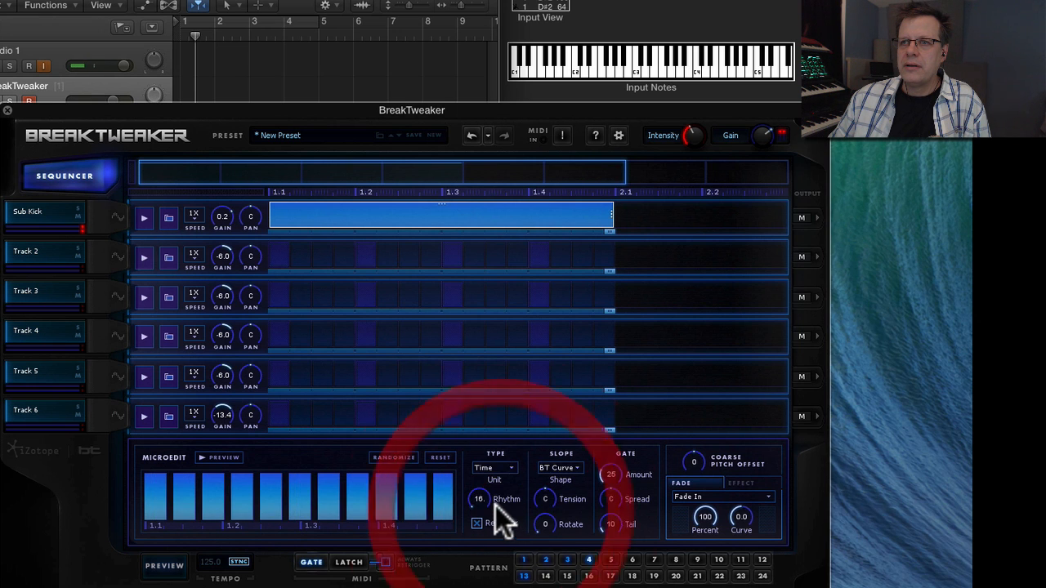
drag(488, 492, 495, 475)
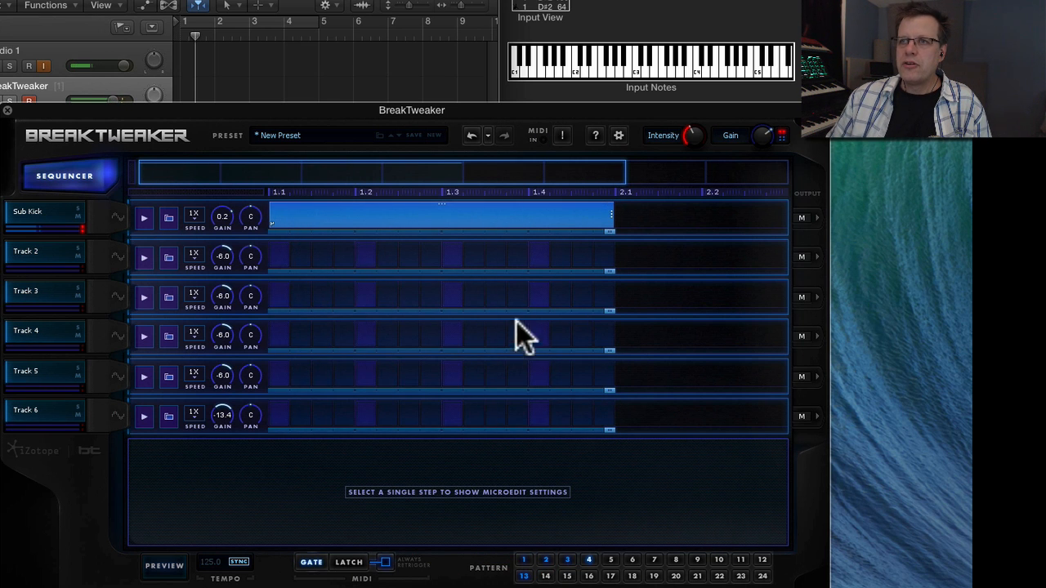
Reselect the full-bar Sub Kick step and set its fade curve to 0.7.
click(519, 218)
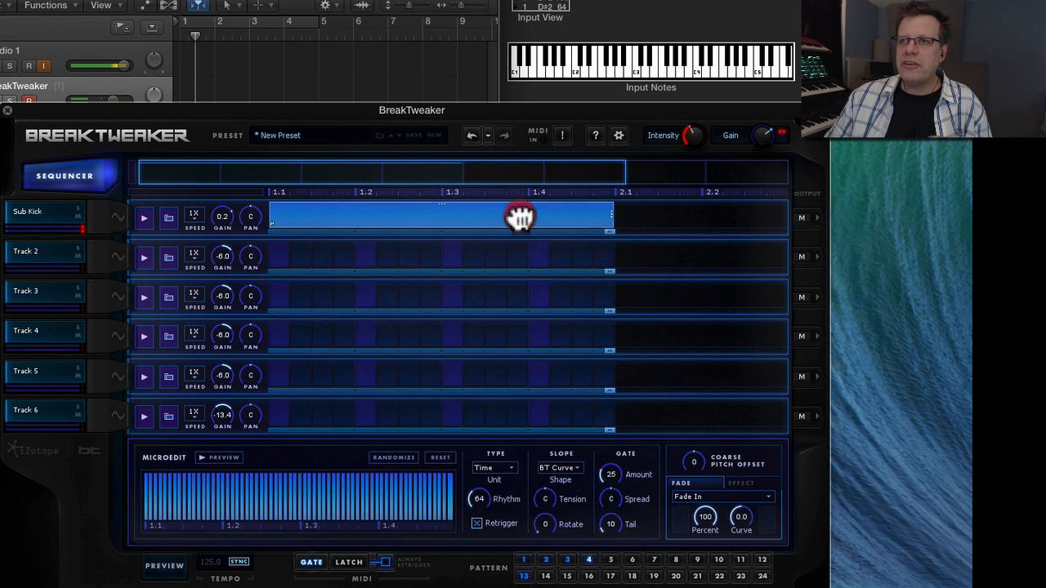
click(749, 492)
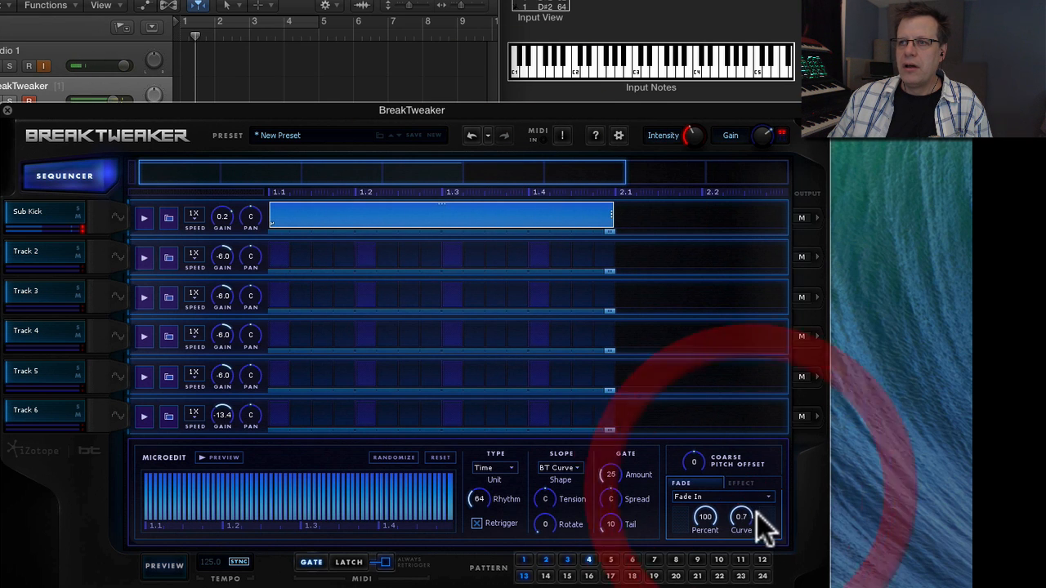
Add Track 2 steps on every eighth note of the bar in pattern 4.
drag(756, 513, 748, 507)
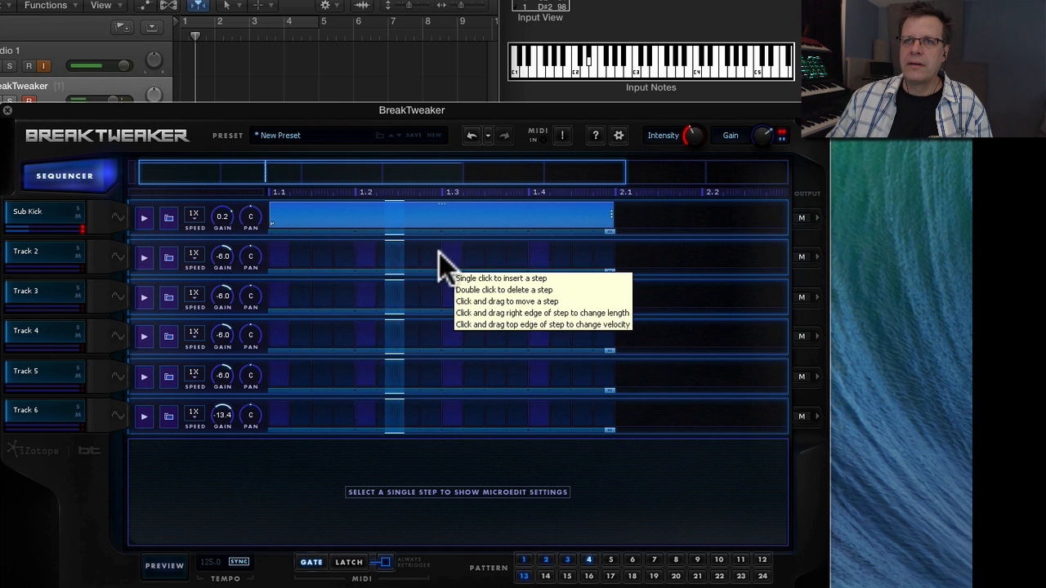
click(280, 256)
click(323, 255)
click(366, 255)
click(409, 256)
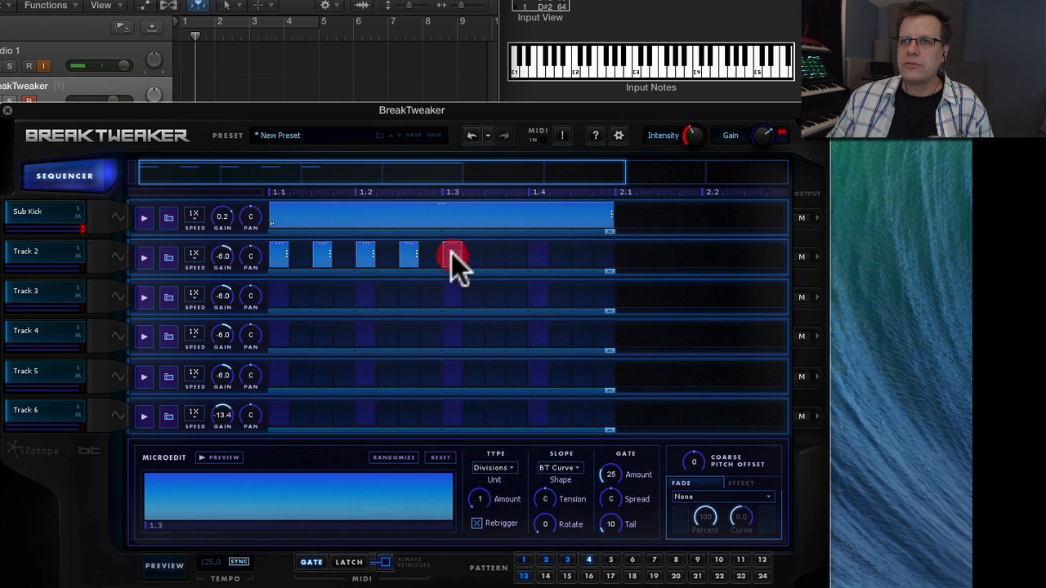
click(495, 256)
click(539, 256)
click(582, 256)
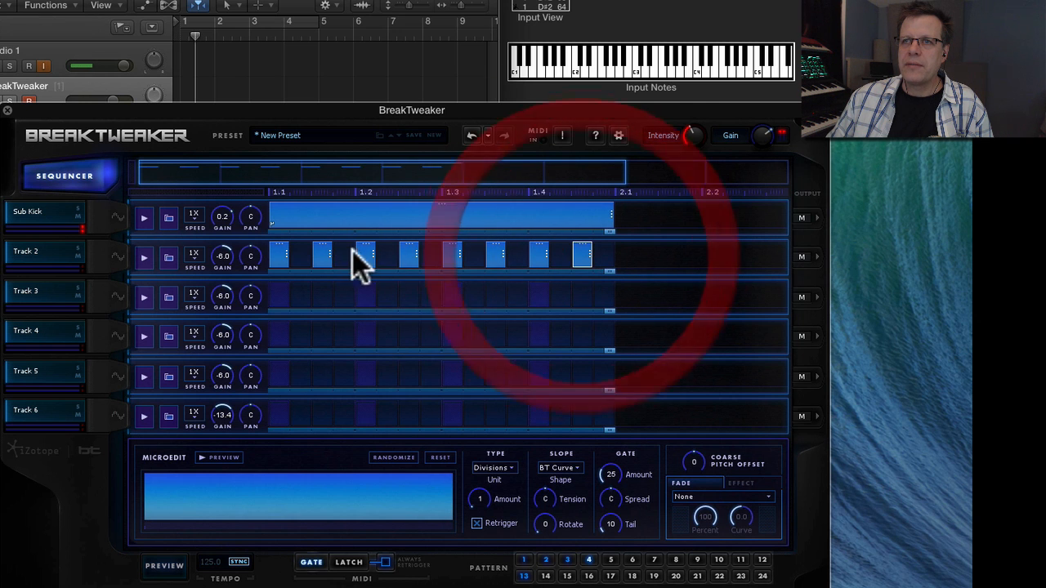
Lower the velocity of the four offbeat Track 2 steps to about half.
drag(321, 254, 322, 255)
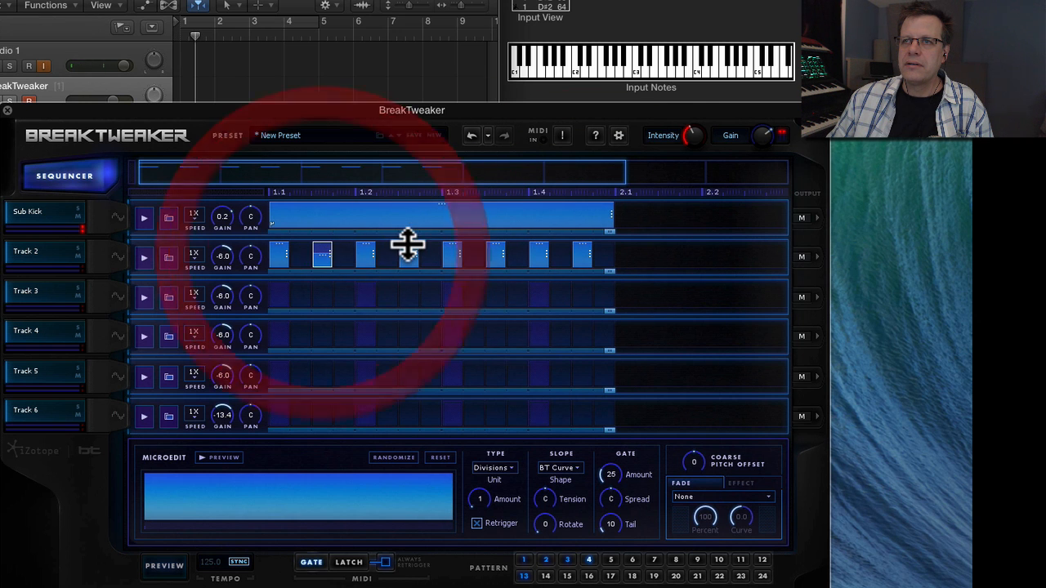
drag(409, 243, 410, 252)
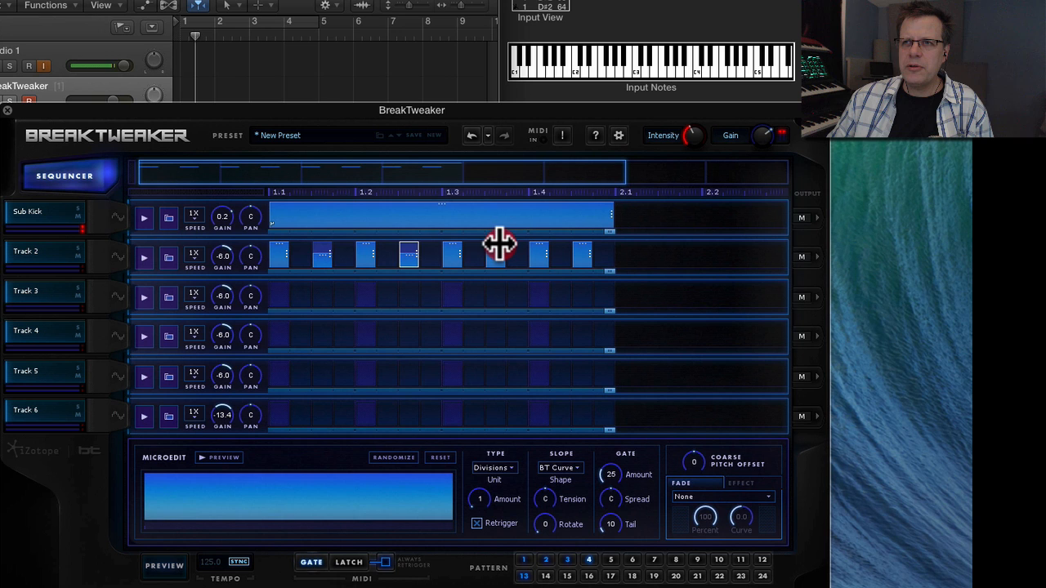
mouse_move(497, 253)
mouse_down()
mouse_move(494, 242)
mouse_move(495, 252)
mouse_up()
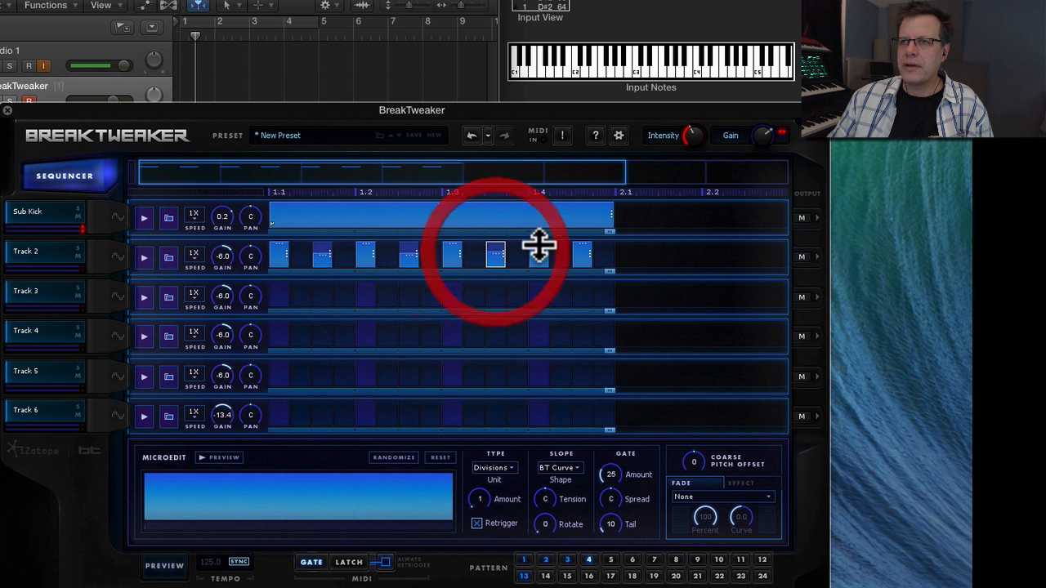
click(579, 253)
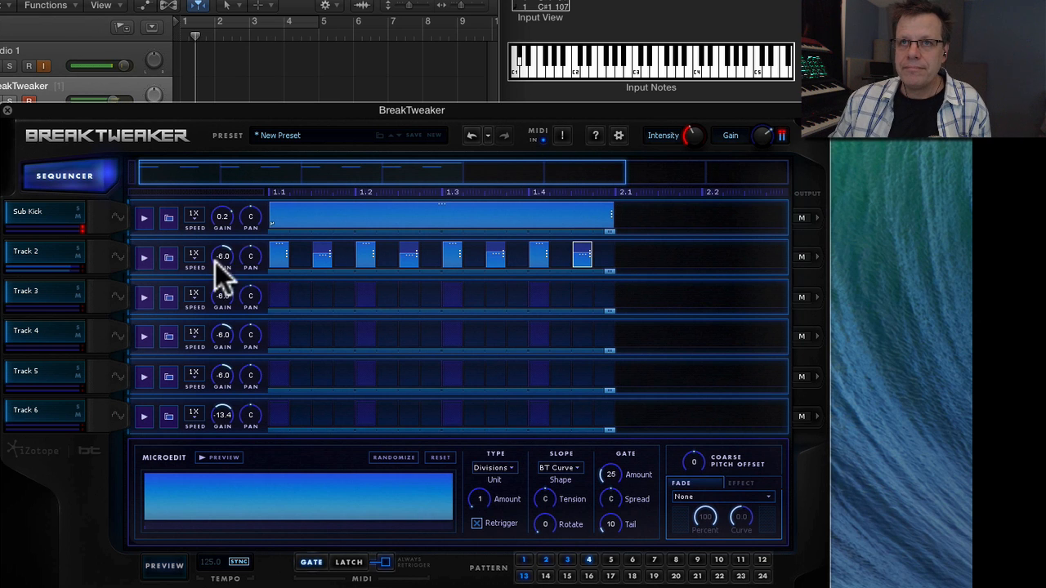
Check Track 2's generator and lengthen each Track 2 step to fill its whole eighth note.
click(122, 254)
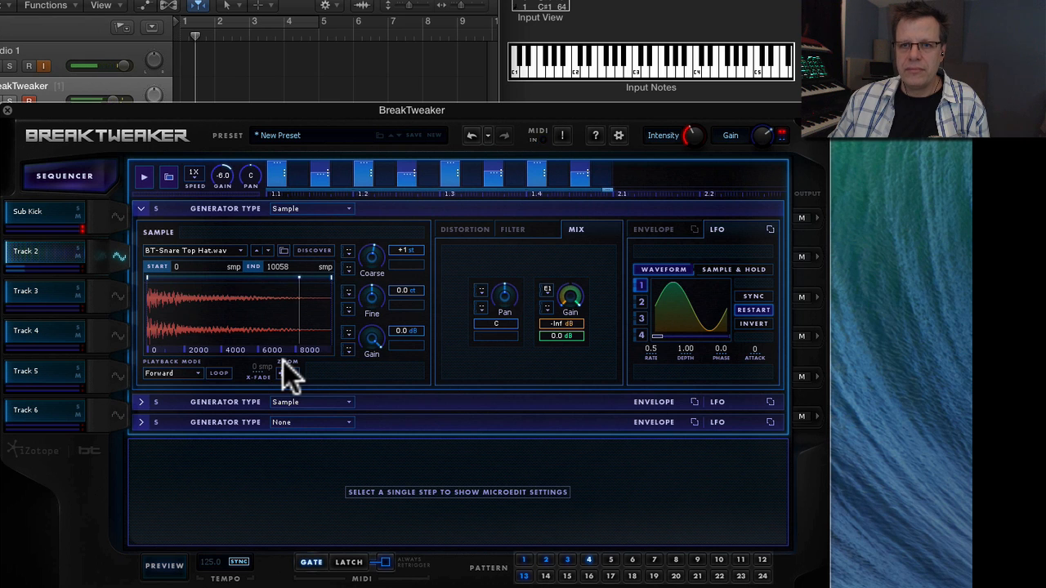
click(119, 258)
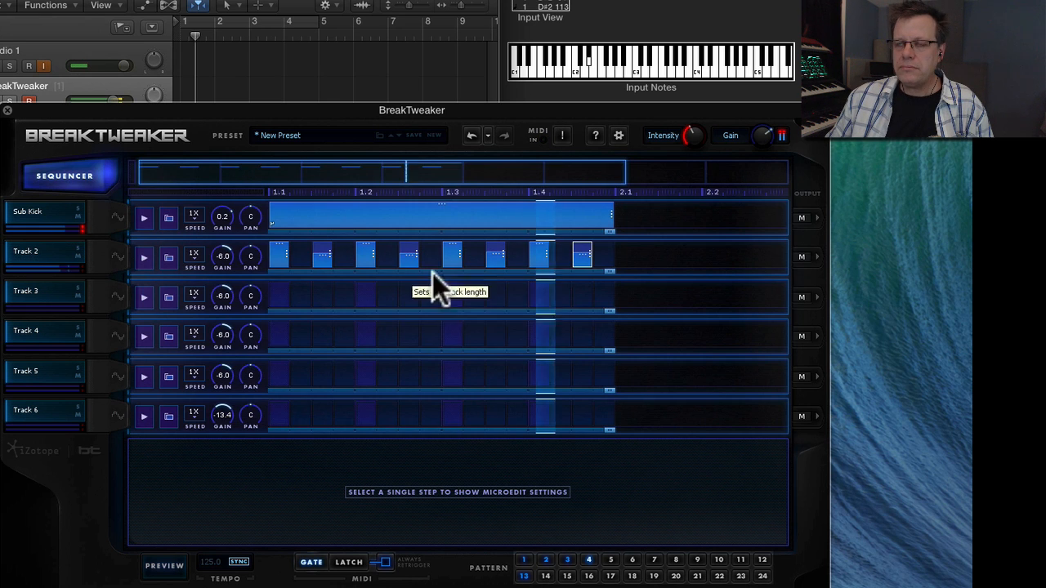
drag(288, 252, 377, 259)
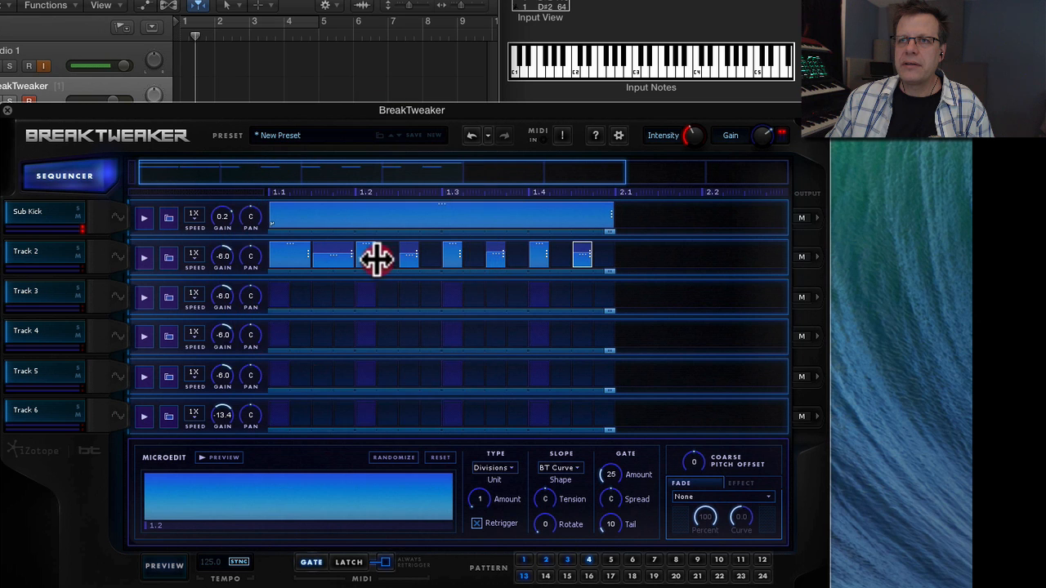
drag(462, 259, 534, 262)
drag(547, 259, 591, 260)
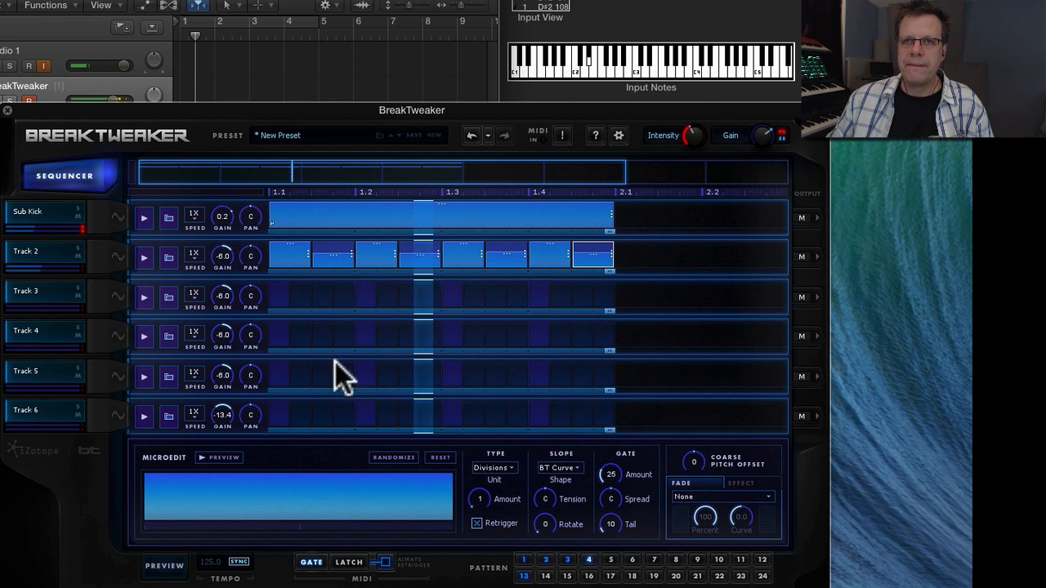
Copy the whole of pattern 1 and paste it into the empty pattern 5.
click(405, 400)
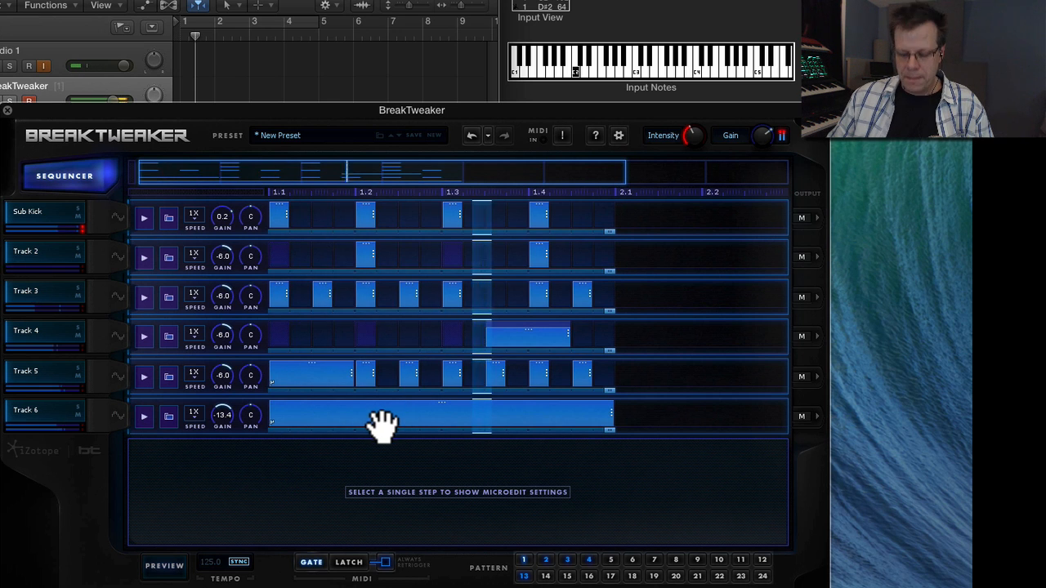
right_click(404, 245)
mouse_move(440, 389)
click(531, 385)
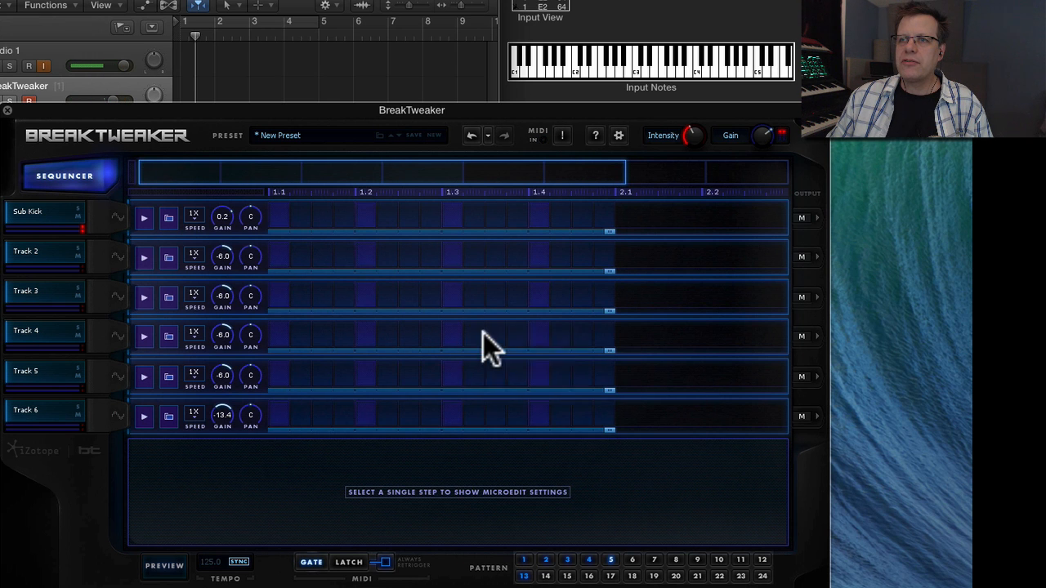
right_click(483, 332)
mouse_move(527, 474)
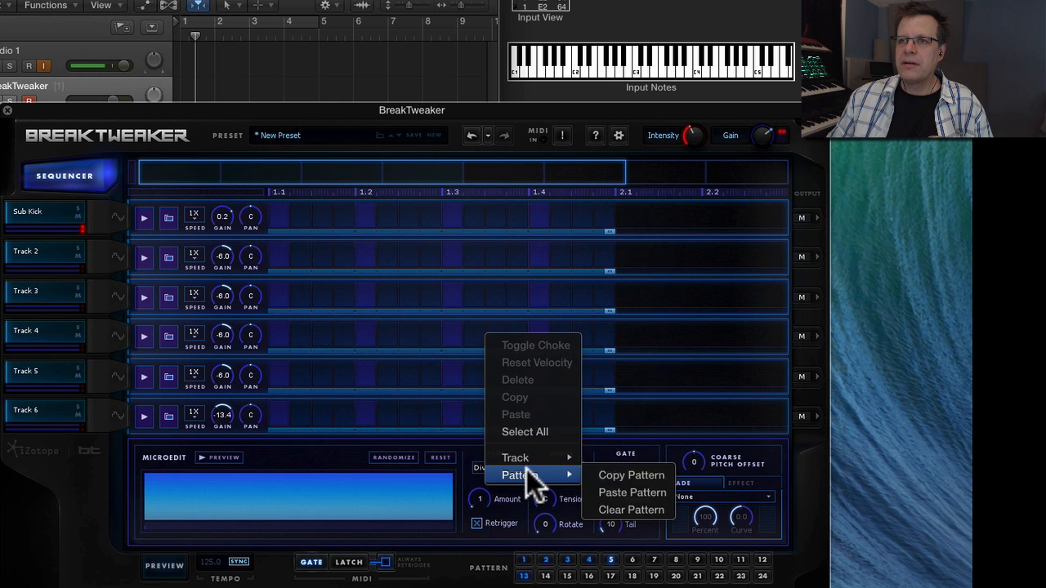
click(640, 494)
Shorten the full-bar Track 6 step to one beat and paste a copy of it on beat 2.
click(372, 409)
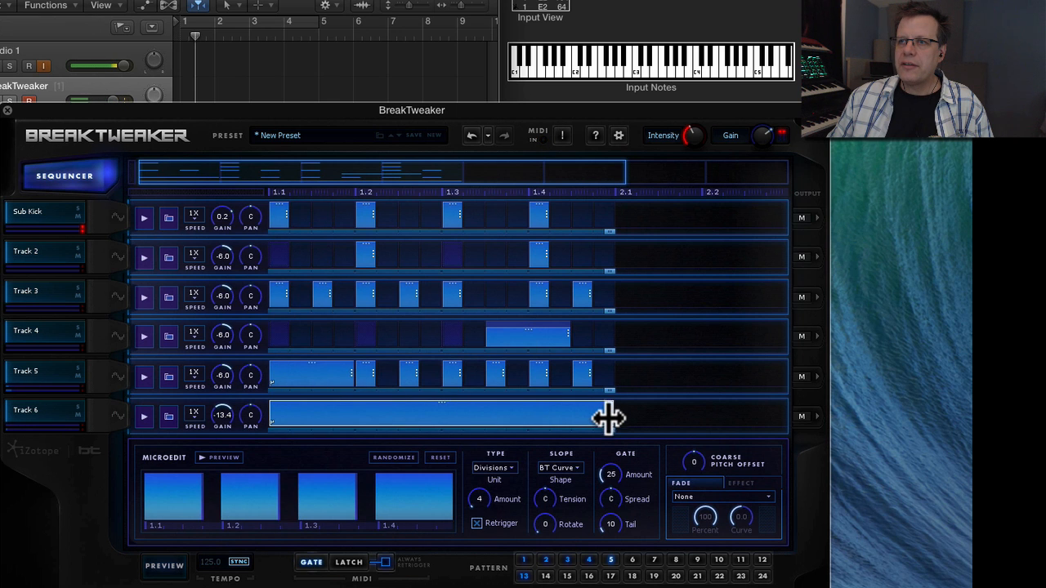
drag(613, 416, 458, 415)
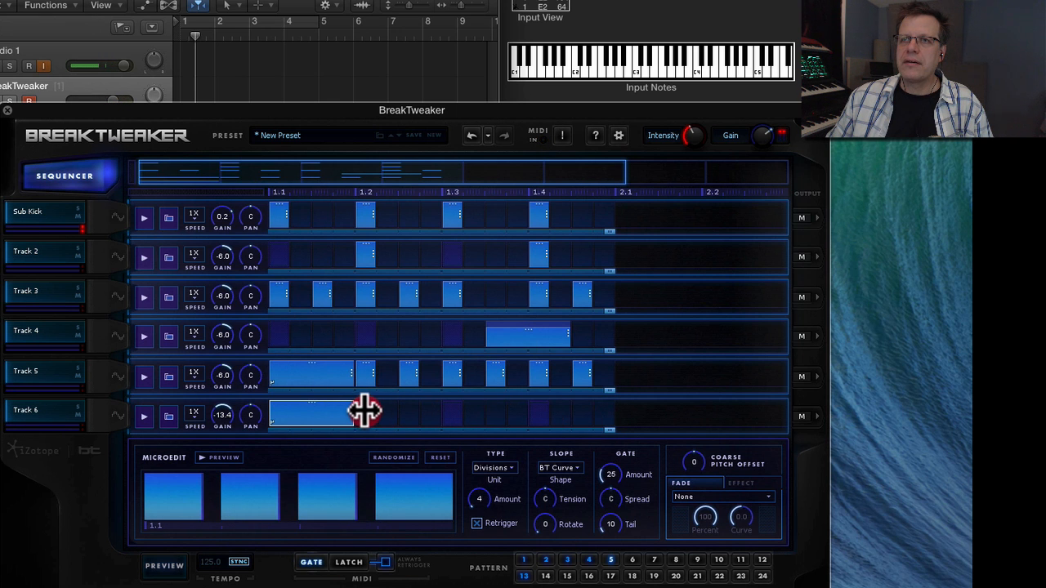
right_click(309, 415)
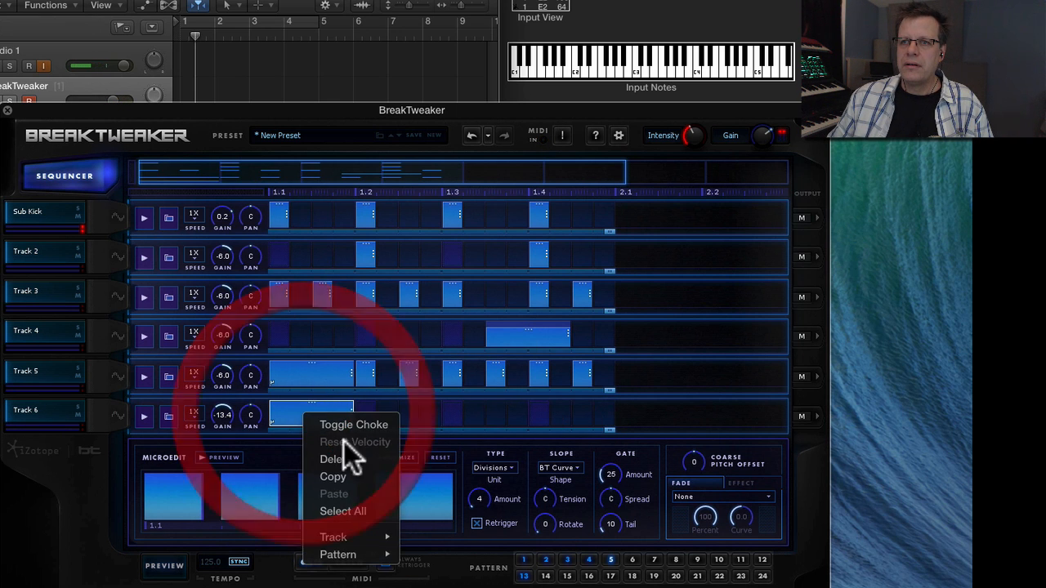
click(346, 471)
right_click(367, 416)
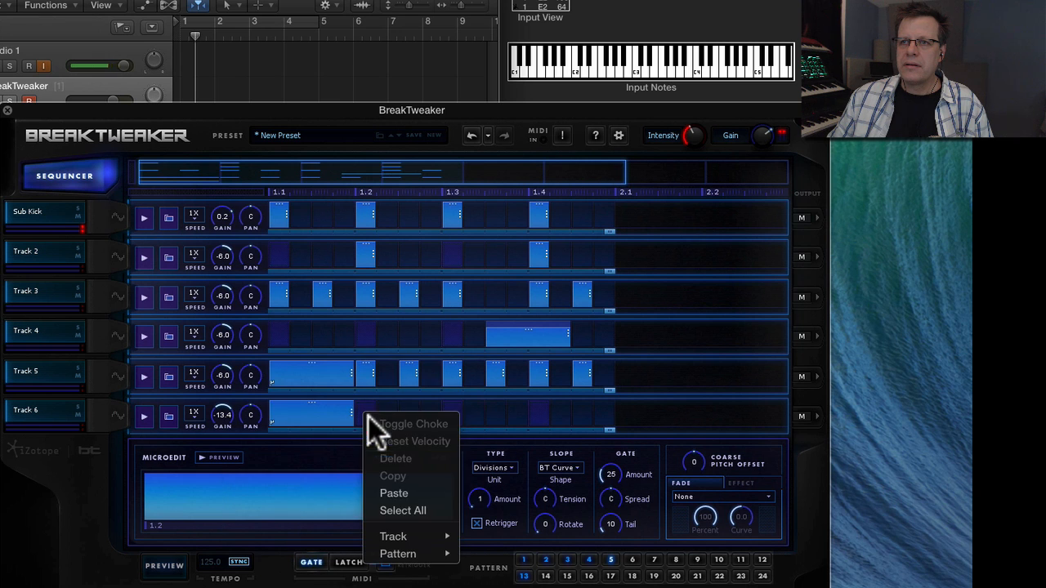
click(395, 486)
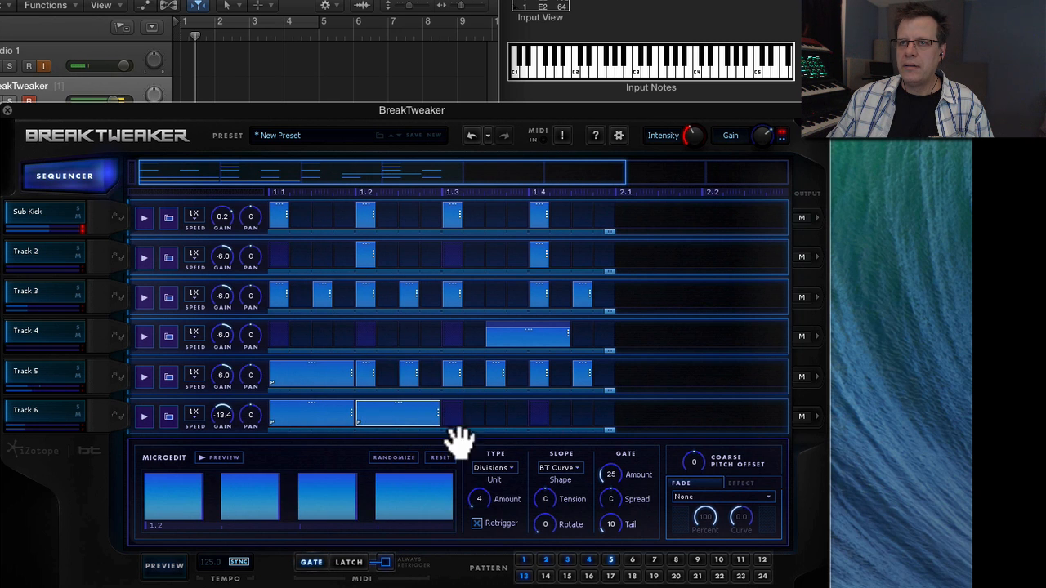
Give the beat 2 Track 6 step the Aliasing effect with amount 38 and tone 69.
click(745, 483)
click(704, 497)
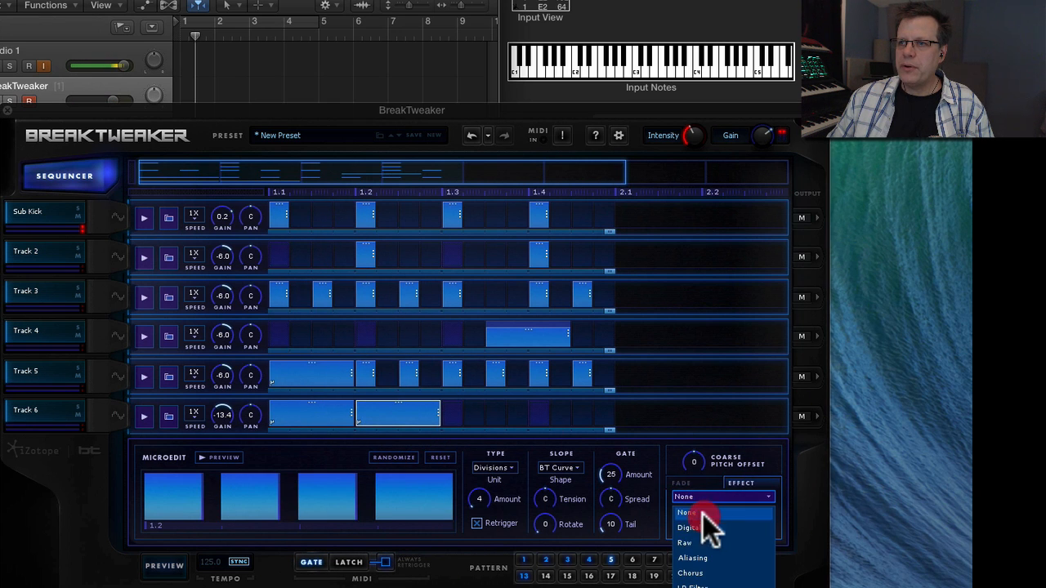
click(716, 558)
drag(704, 520, 738, 504)
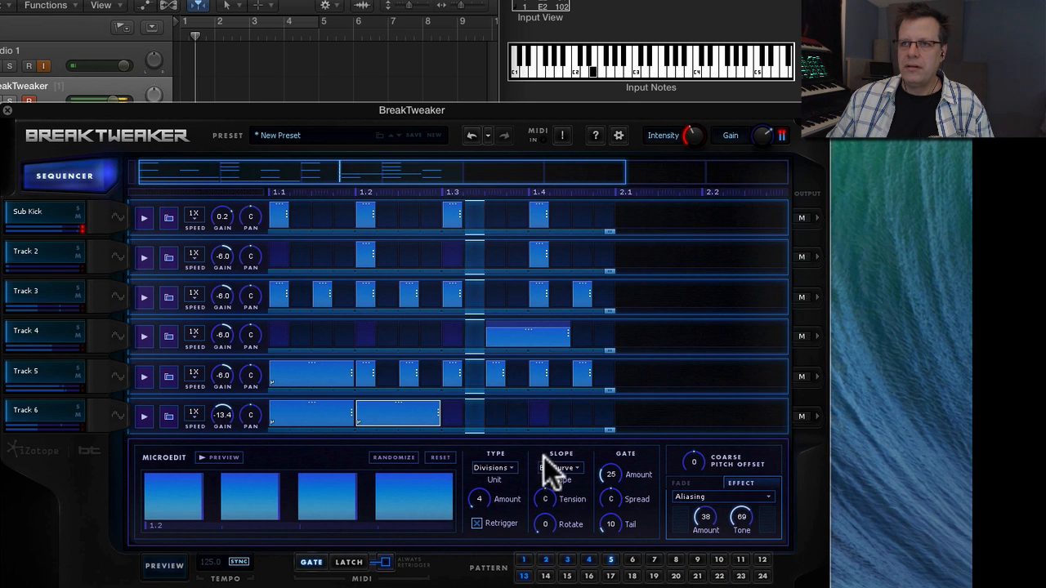
Paste another Track 6 step copy on beat 3 and give it the Raw effect with amount 73 and a high tone.
right_click(448, 412)
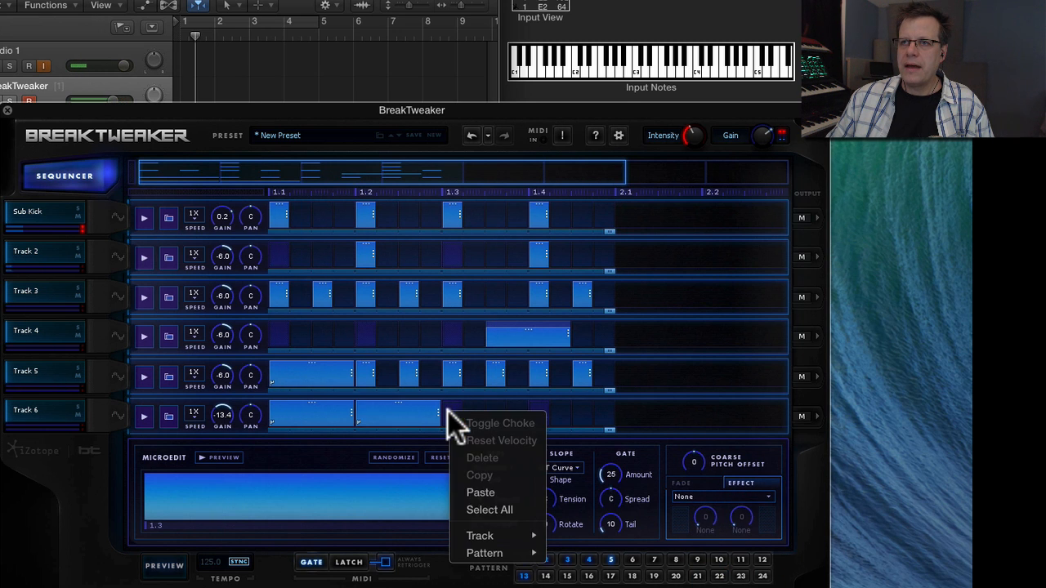
click(484, 493)
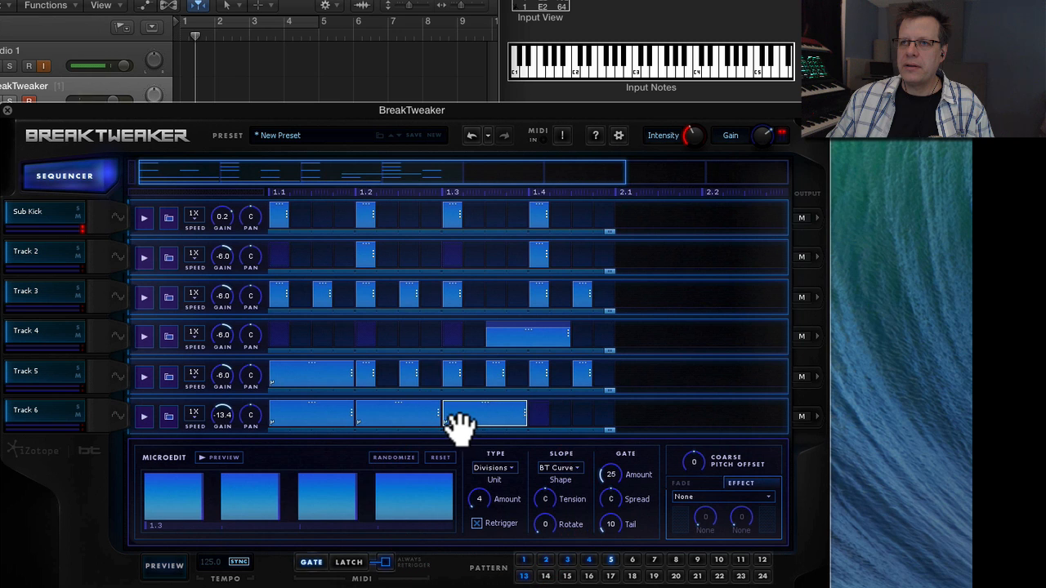
click(707, 497)
click(709, 537)
click(710, 514)
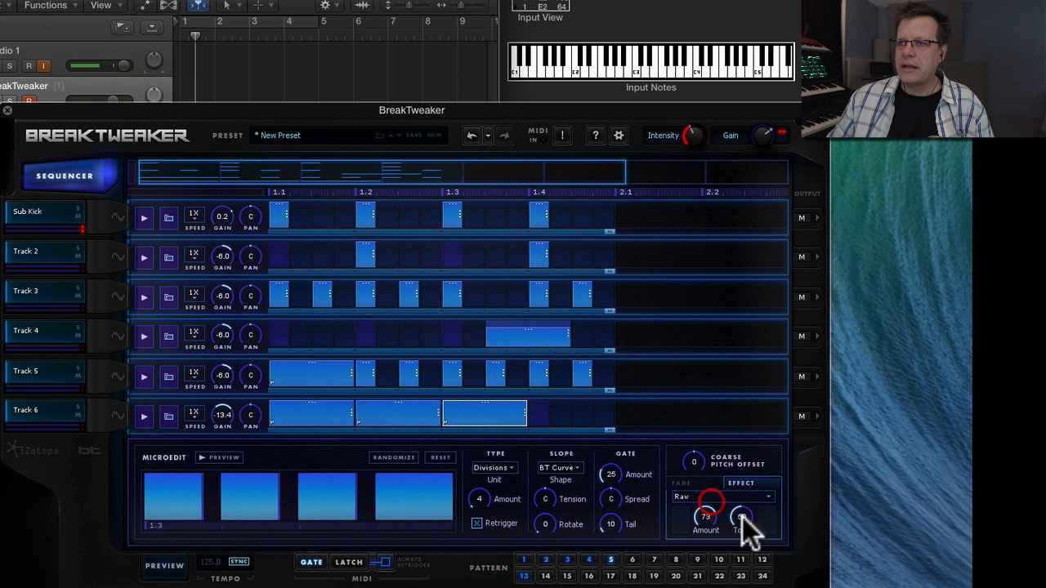
drag(747, 497, 747, 493)
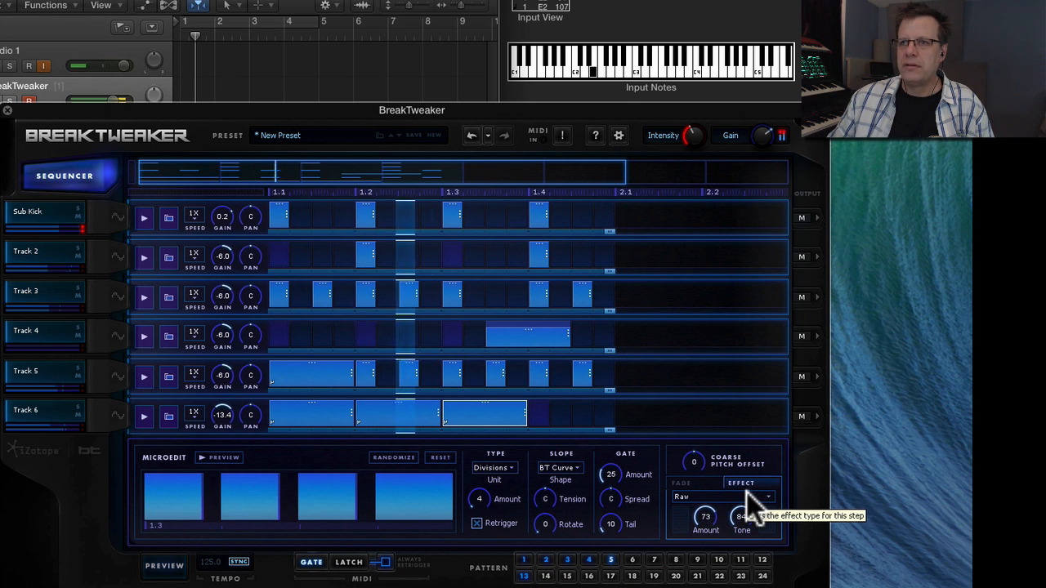
Add a one-beat Track 6 step on beat 4 and raise the coarse pitch offset of the beat 2 step.
click(541, 412)
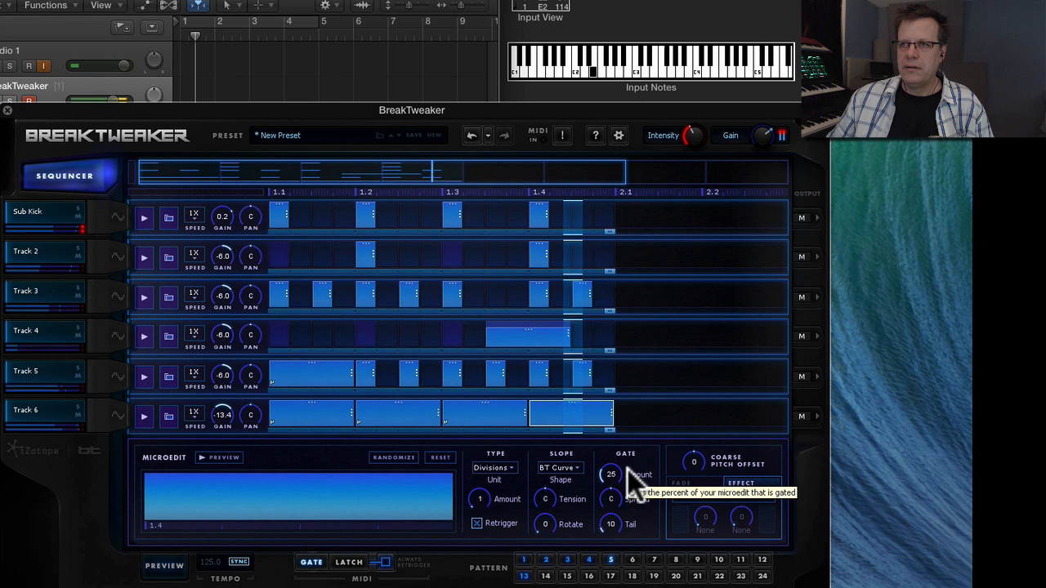
click(395, 415)
click(690, 459)
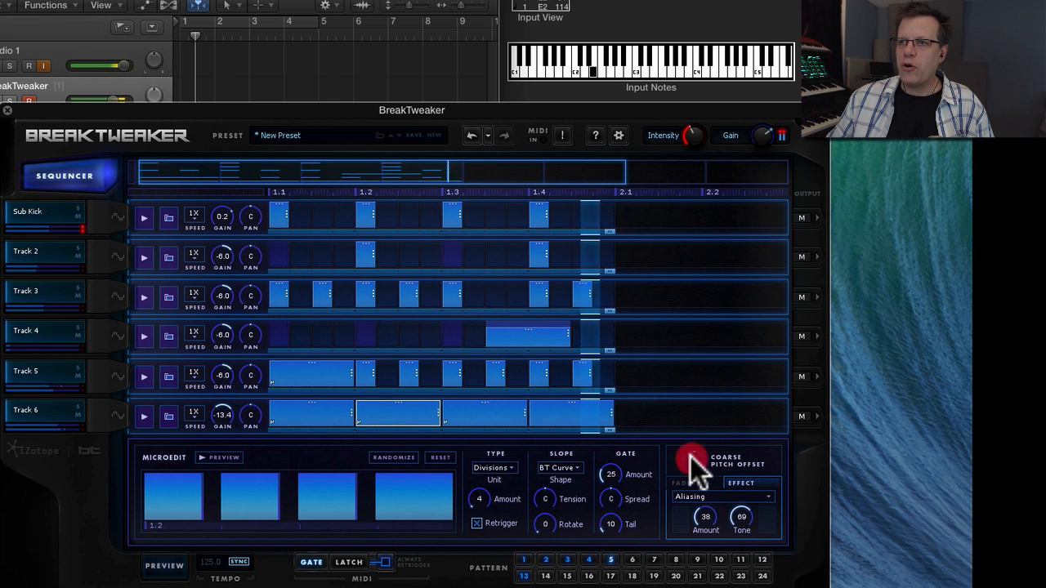
drag(690, 457, 717, 292)
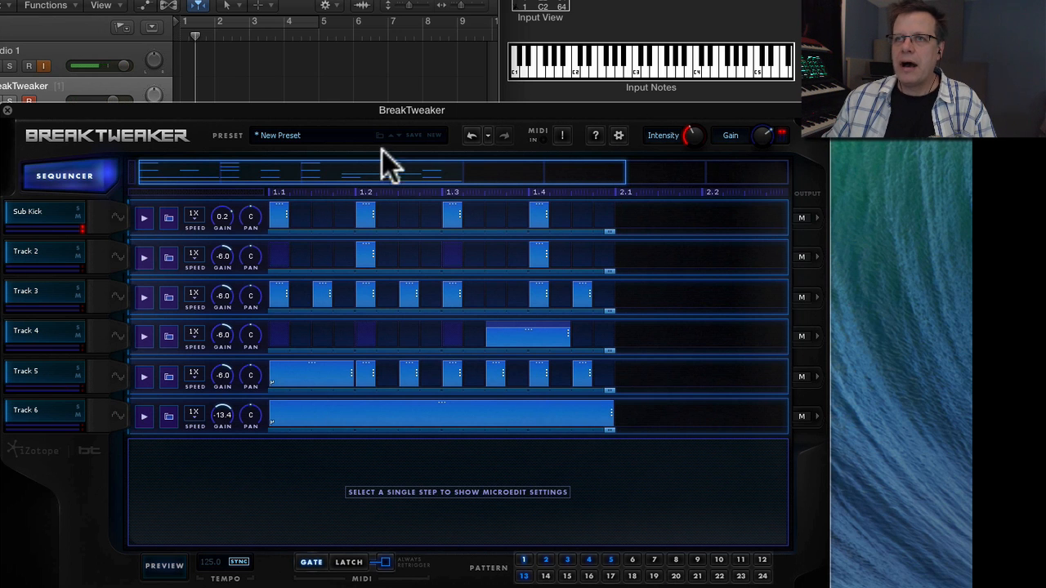
Start saving the preset in category PlugInGuru Vol 1 under the name TECHNO-Tomahawk.
click(415, 136)
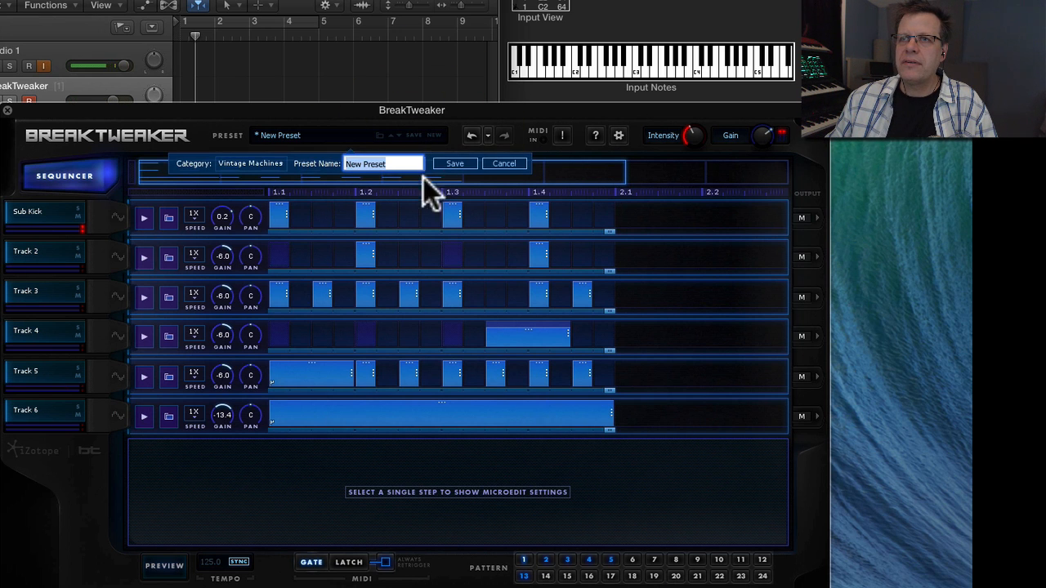
click(249, 162)
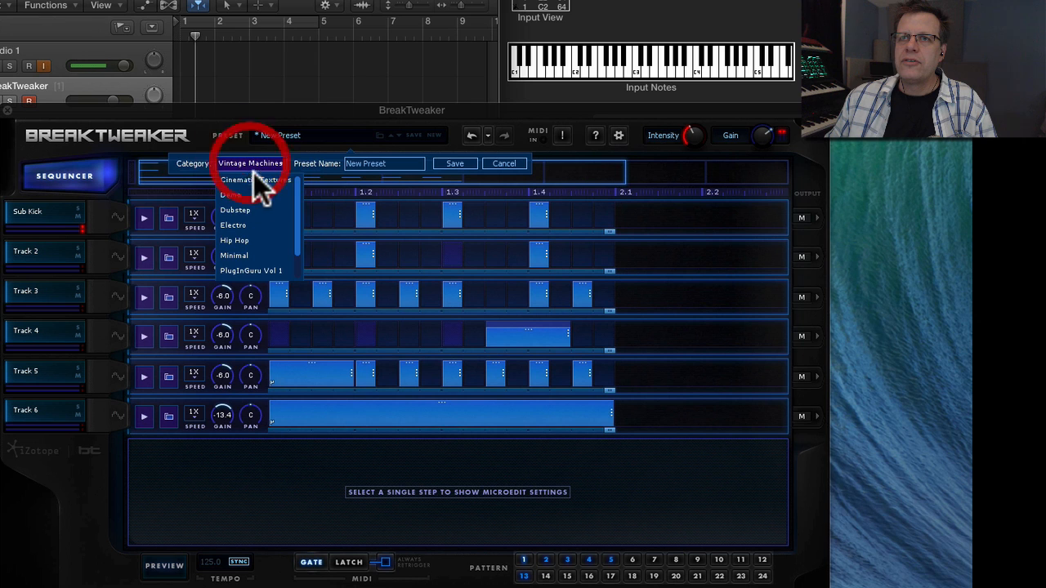
click(263, 270)
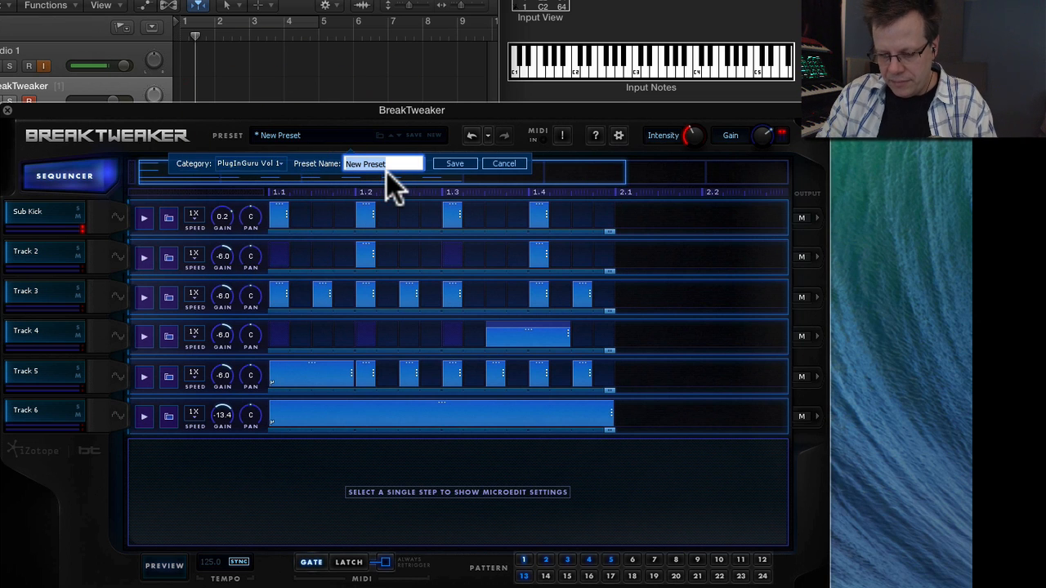
text(Tec)
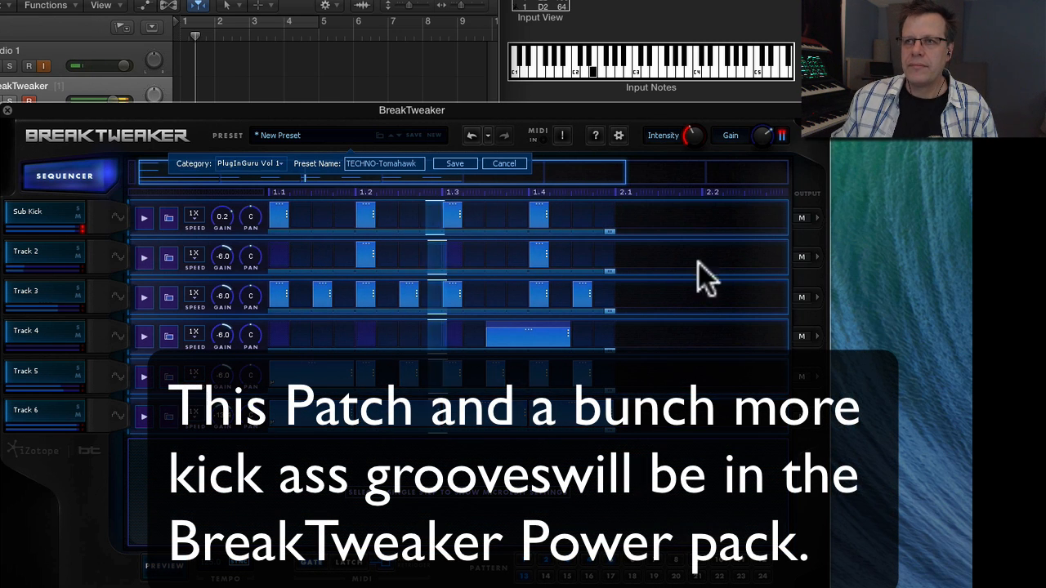
Select the beat 4 Track 6 step in pattern 5 and raise its coarse pitch offset.
click(594, 422)
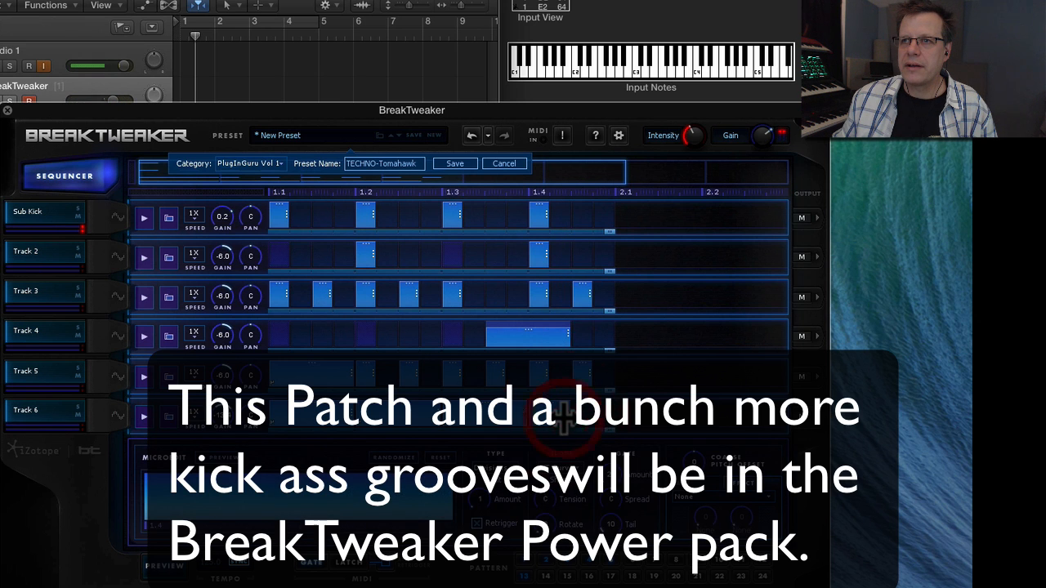
click(605, 407)
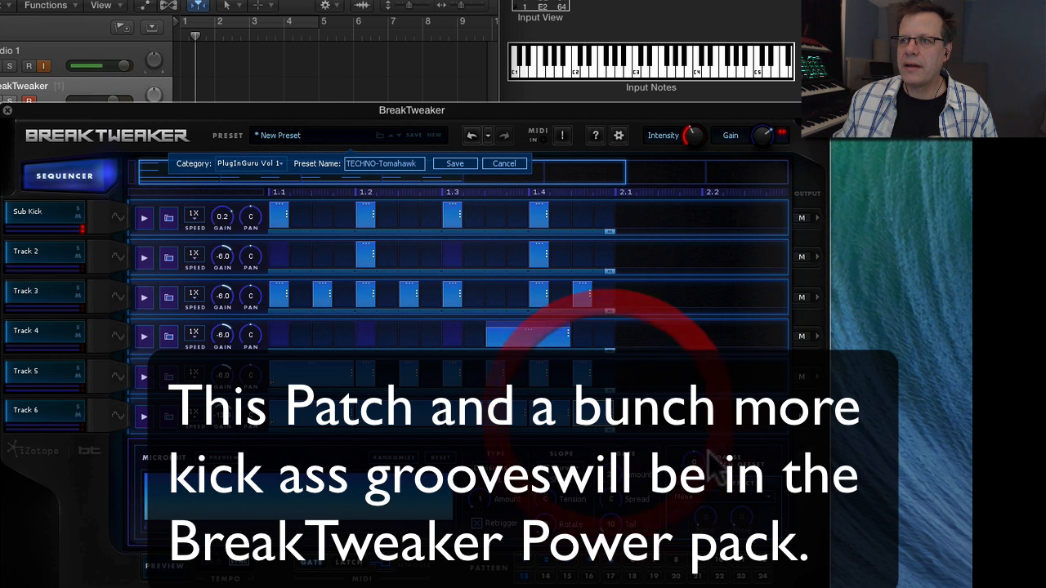
drag(703, 462, 709, 317)
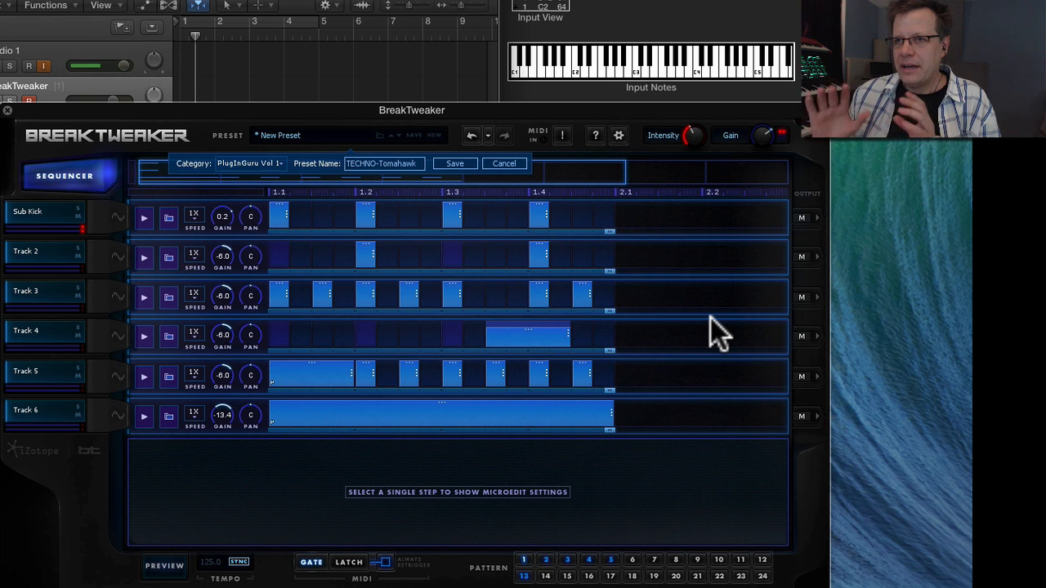
click(748, 104)
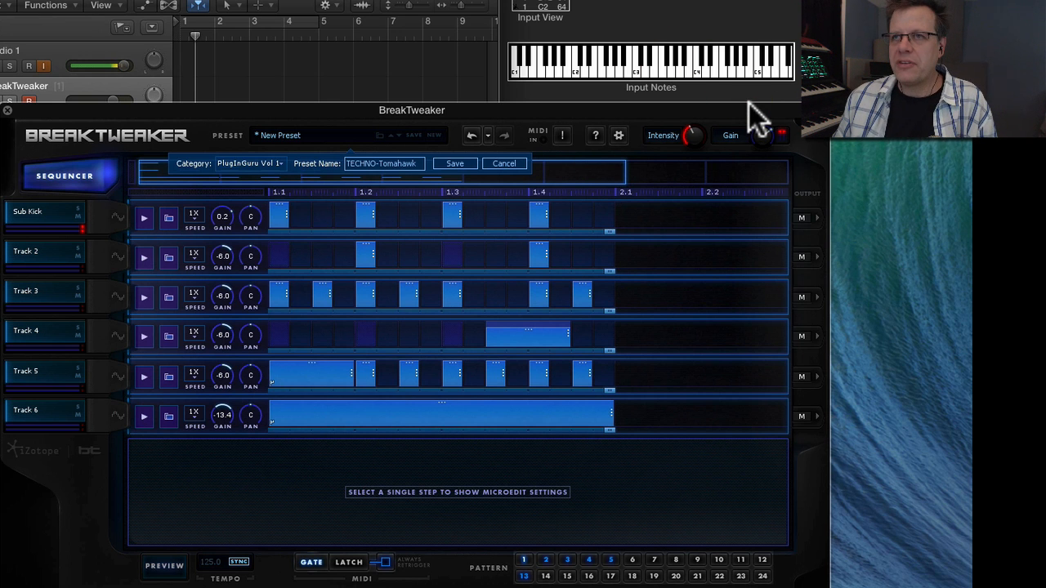
drag(748, 102, 749, 102)
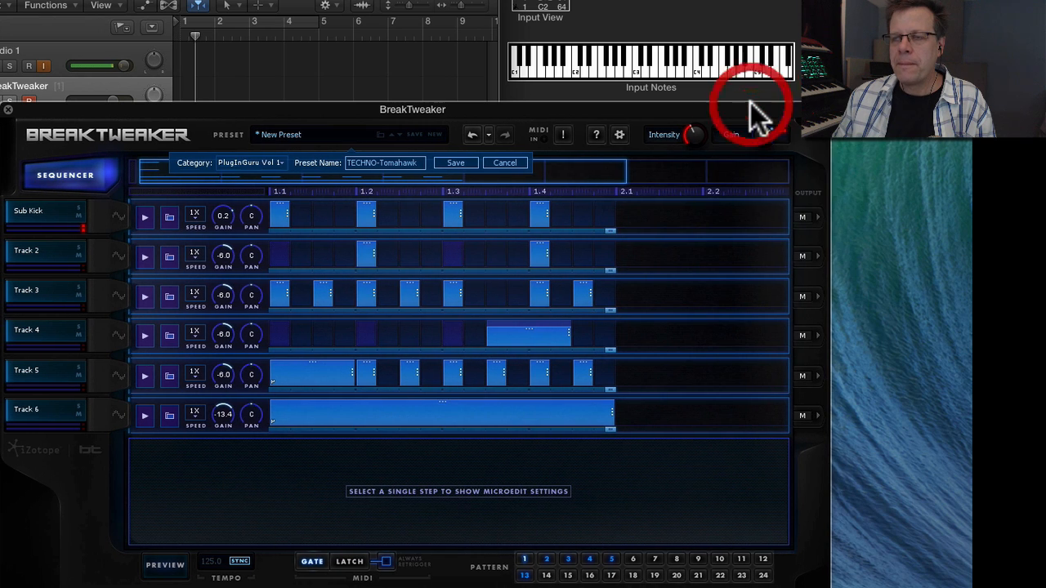